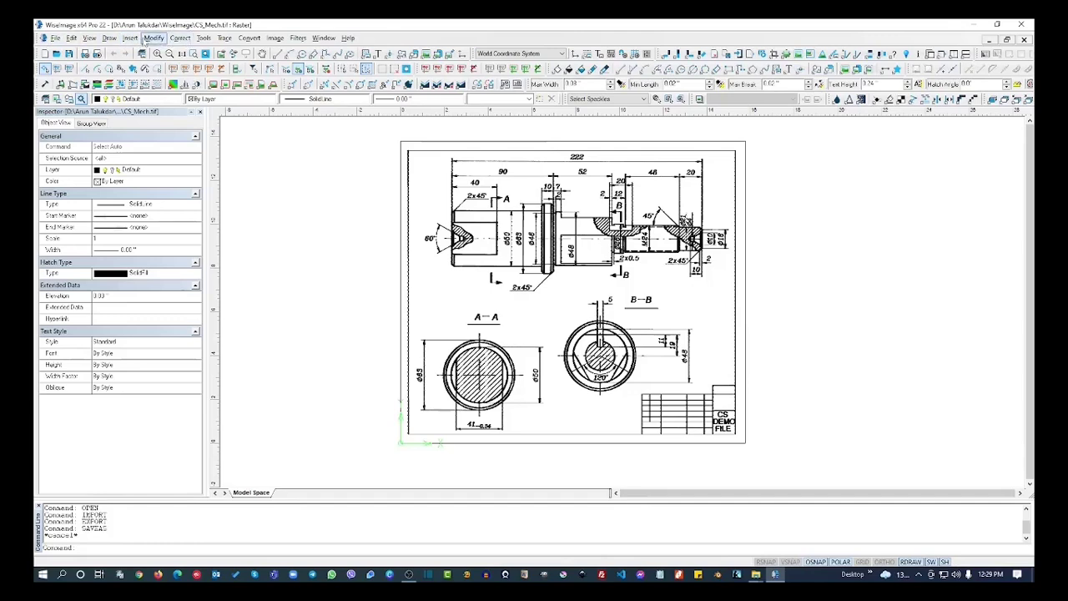
{"action": "left_click", "coordinate": [109, 39]}
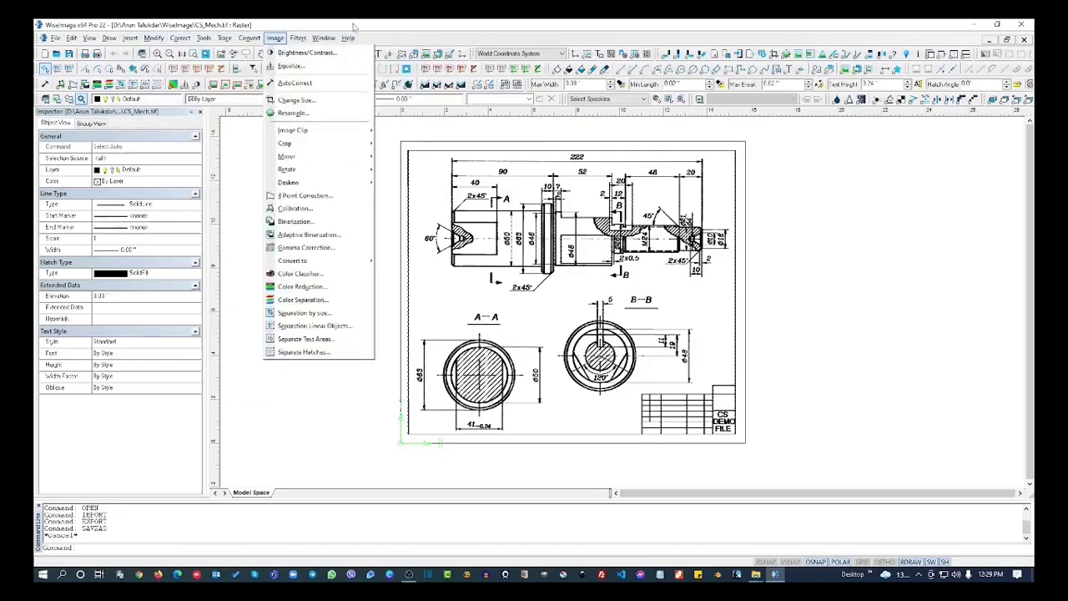
{"action": "left_click", "coordinate": [387, 195]}
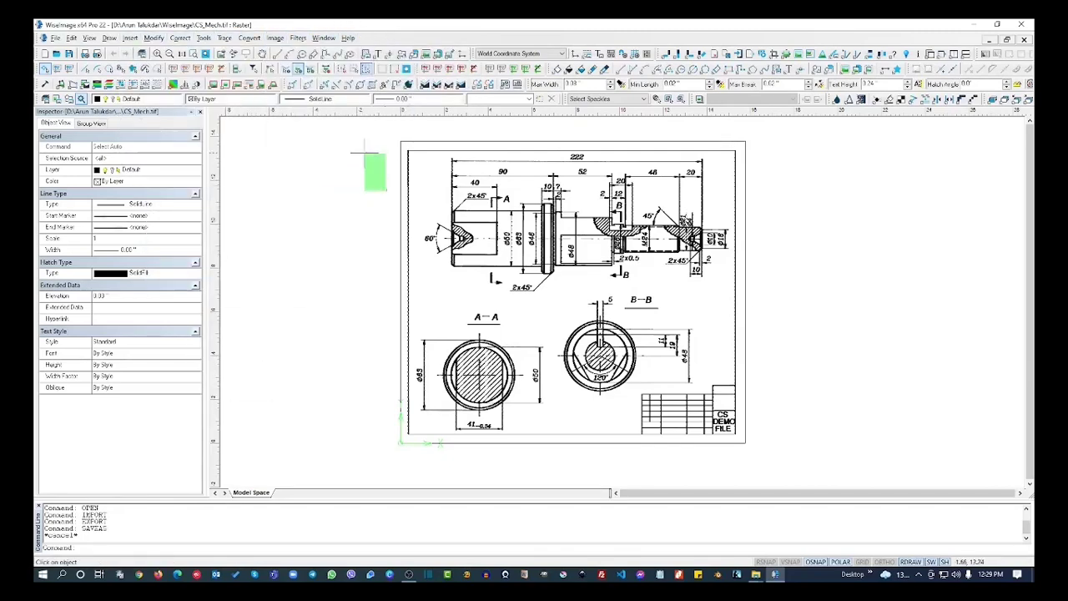
{"action": "left_click", "coordinate": [296, 233]}
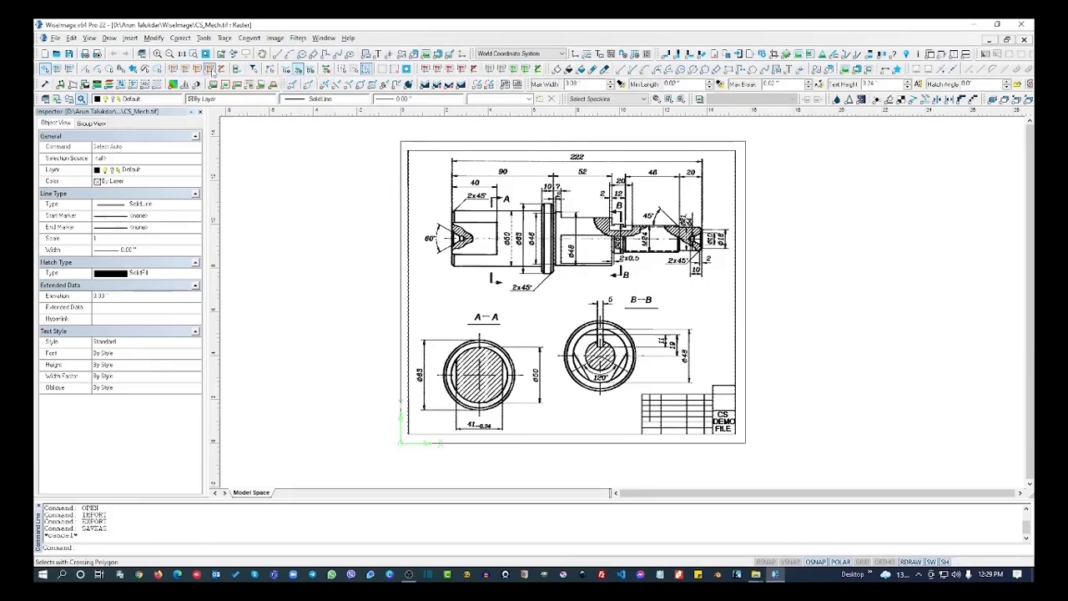
- Show the Modify toolbar, move it above the drawing and close it again
{"action": "right_click", "coordinate": [271, 69]}
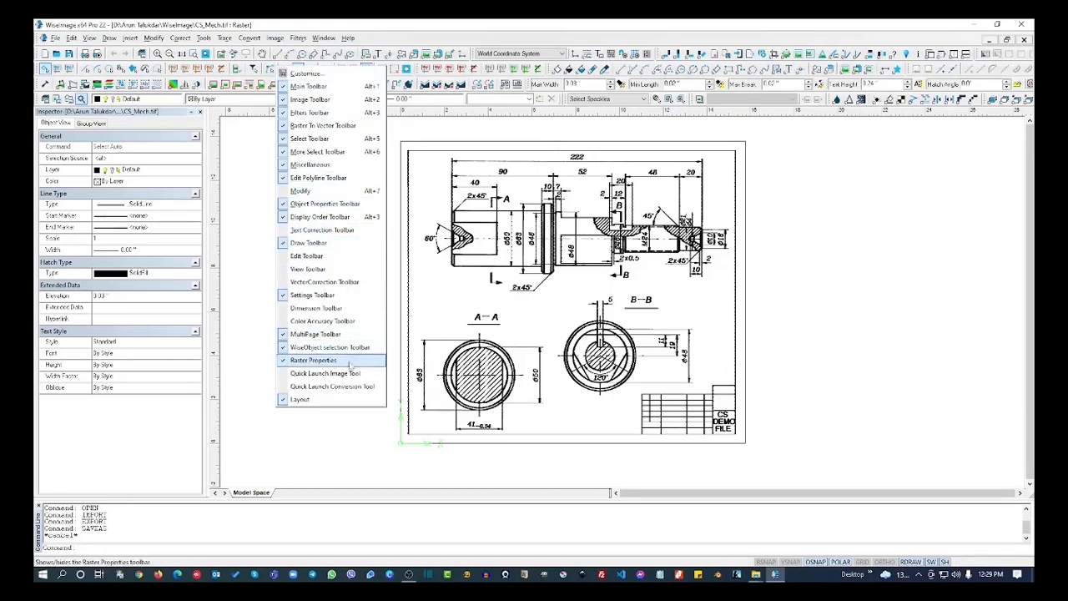
{"action": "left_click", "coordinate": [313, 190]}
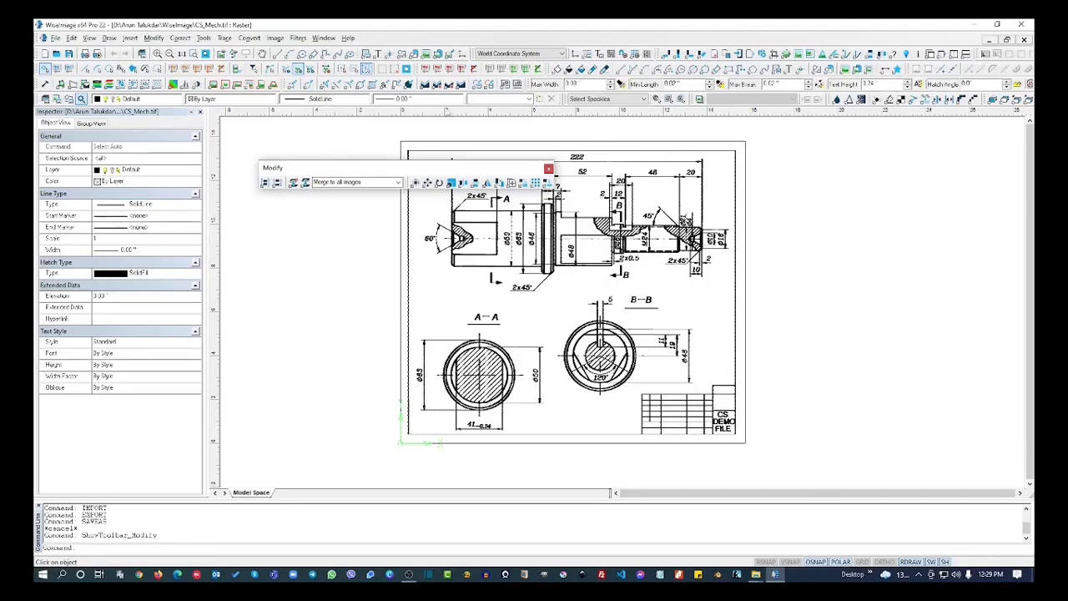
{"action": "left_click_drag", "start_coordinate": [419, 171], "coordinate": [454, 137]}
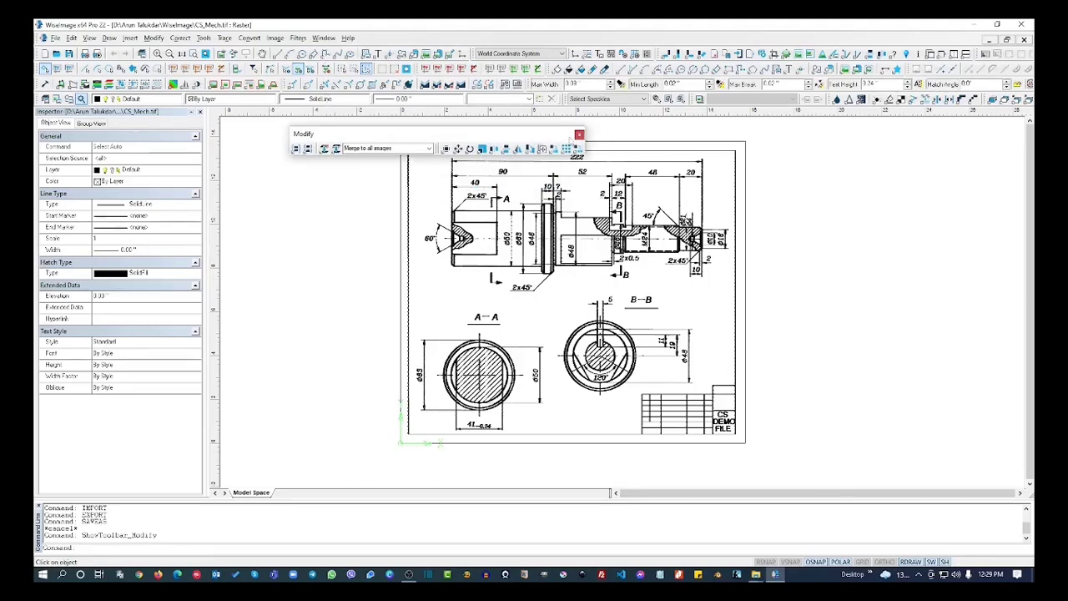
{"action": "left_click", "coordinate": [580, 134]}
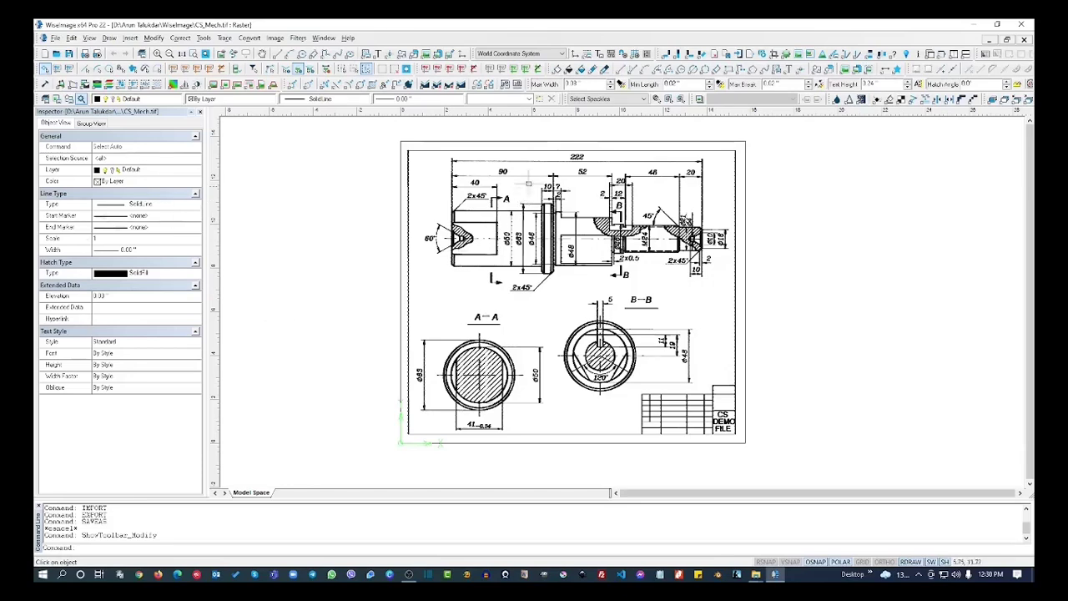
- Select the raster line along the shaft's upper edge, examine its full extent and properties, and clear the selection
{"action": "scroll", "coordinate": [549, 159], "scroll_direction": "up", "scroll_amount": 3}
{"action": "scroll", "coordinate": [472, 203], "scroll_direction": "up", "scroll_amount": 5}
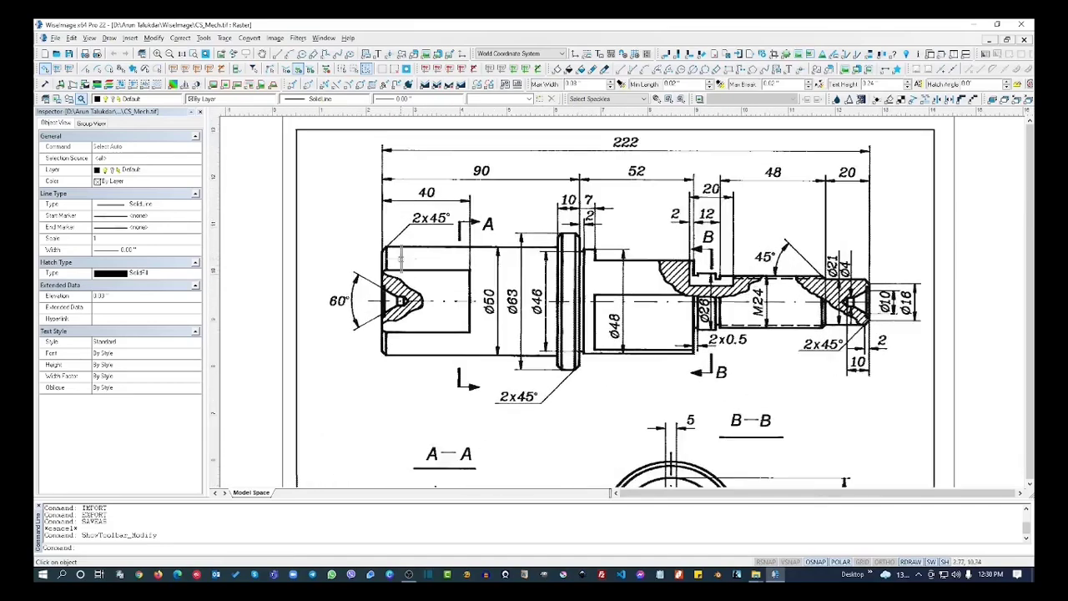
{"action": "scroll", "coordinate": [474, 250], "scroll_direction": "up", "scroll_amount": 5}
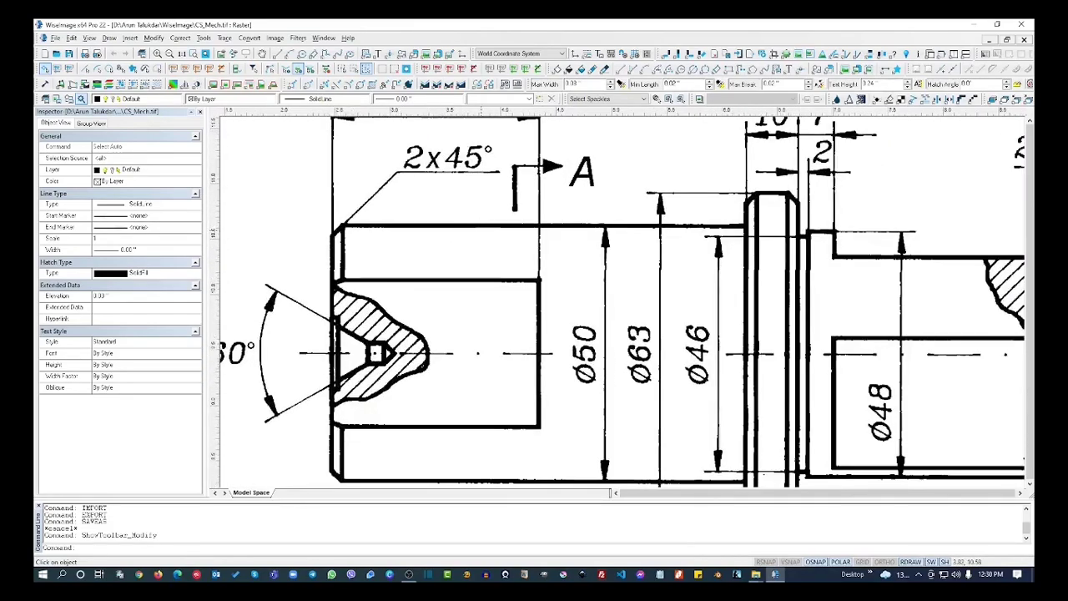
{"action": "left_click", "coordinate": [511, 223]}
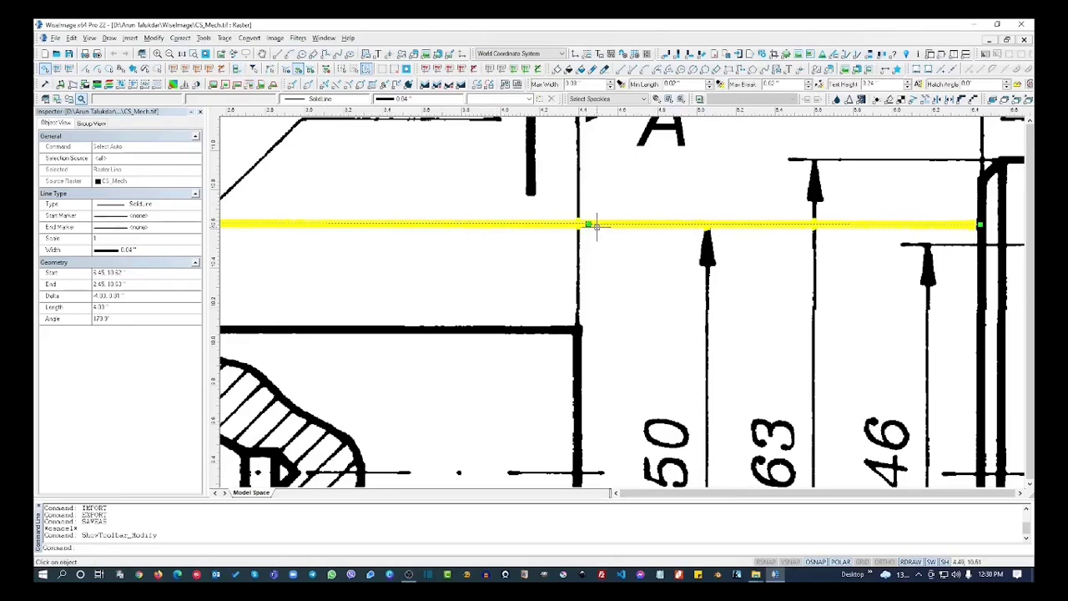
{"action": "middle_click_drag", "start_coordinate": [596, 226], "coordinate": [727, 226]}
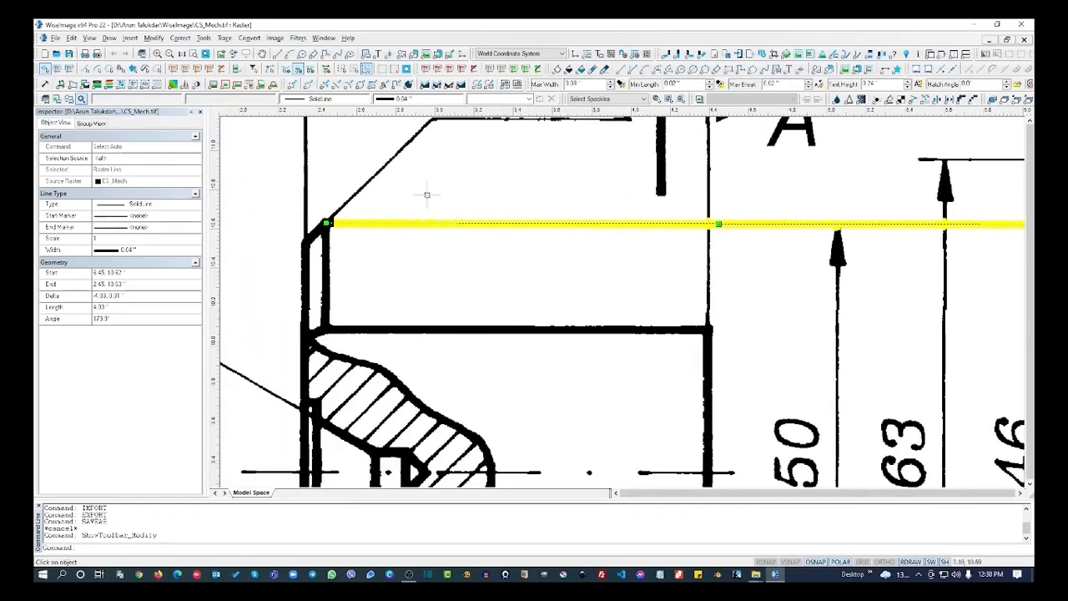
{"action": "scroll", "coordinate": [357, 186], "scroll_direction": "down", "scroll_amount": 4}
{"action": "scroll", "coordinate": [317, 214], "scroll_direction": "down", "scroll_amount": 5}
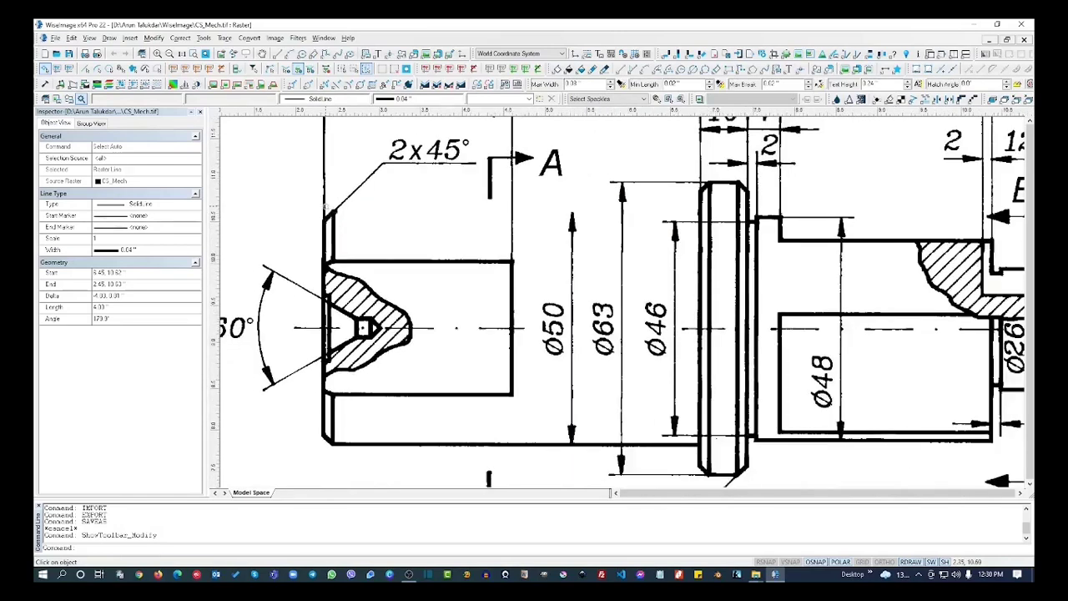
{"action": "key", "text": "Escape"}
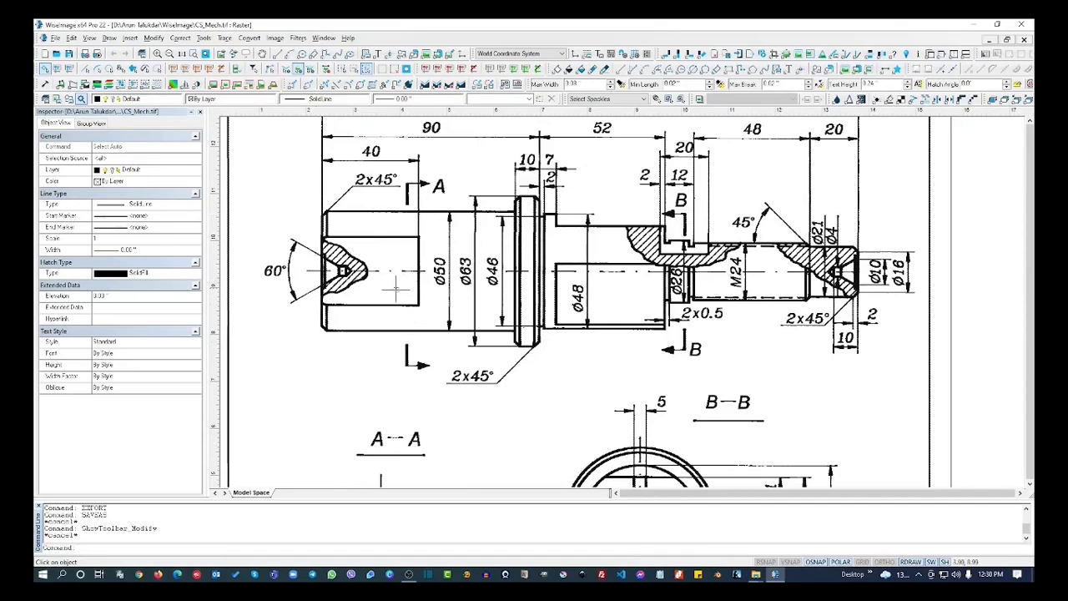
{"action": "scroll", "coordinate": [395, 289], "scroll_direction": "down", "scroll_amount": 5}
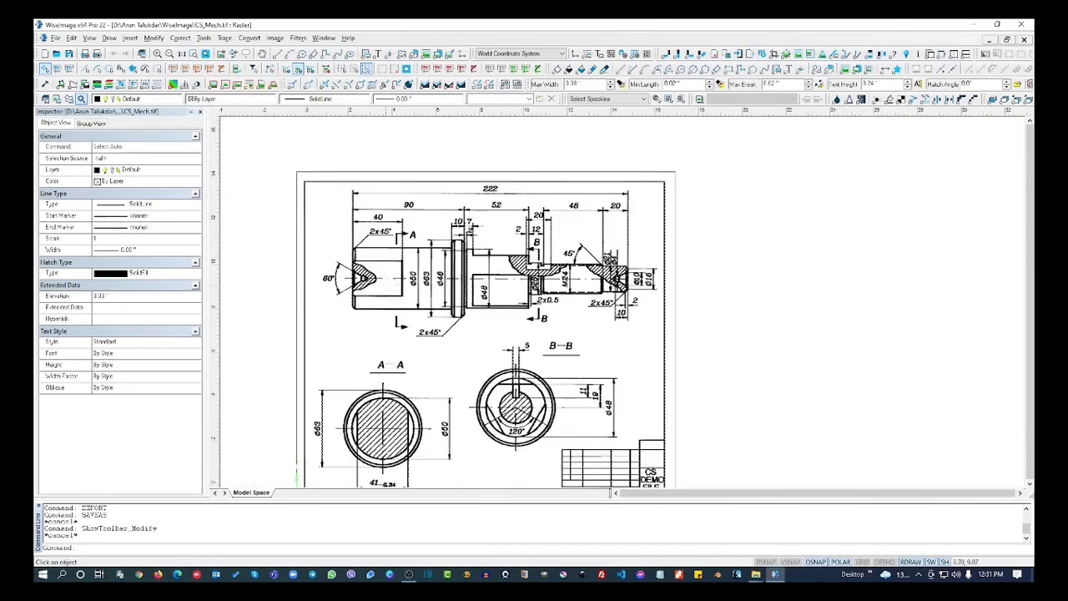
{"action": "scroll", "coordinate": [387, 285], "scroll_direction": "down", "scroll_amount": 1}
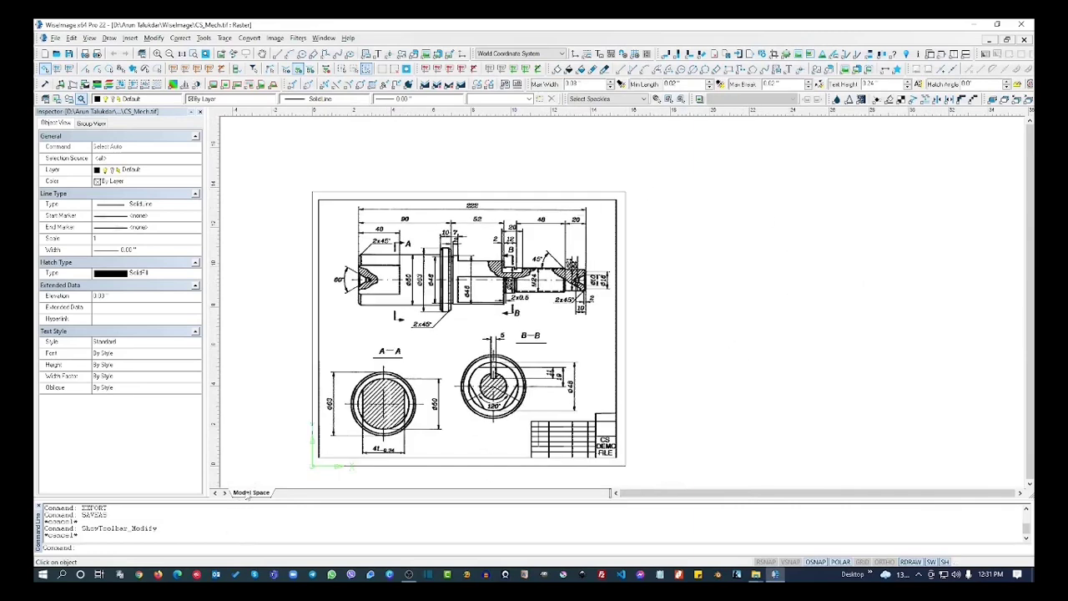
- Add a new layout to the document, accepting the default layout name
{"action": "right_click", "coordinate": [292, 493]}
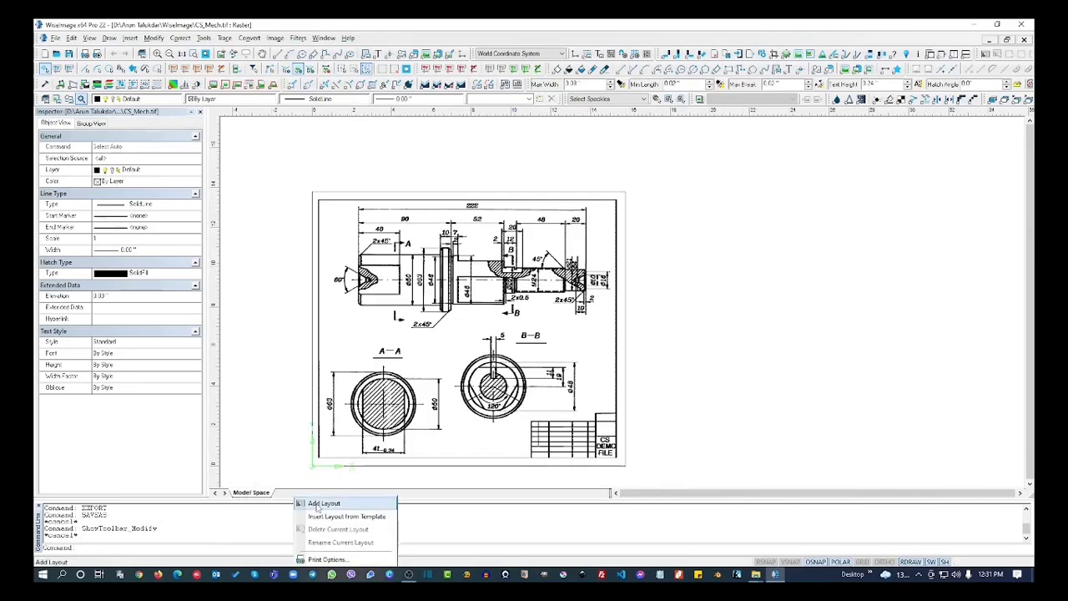
{"action": "left_click", "coordinate": [318, 506]}
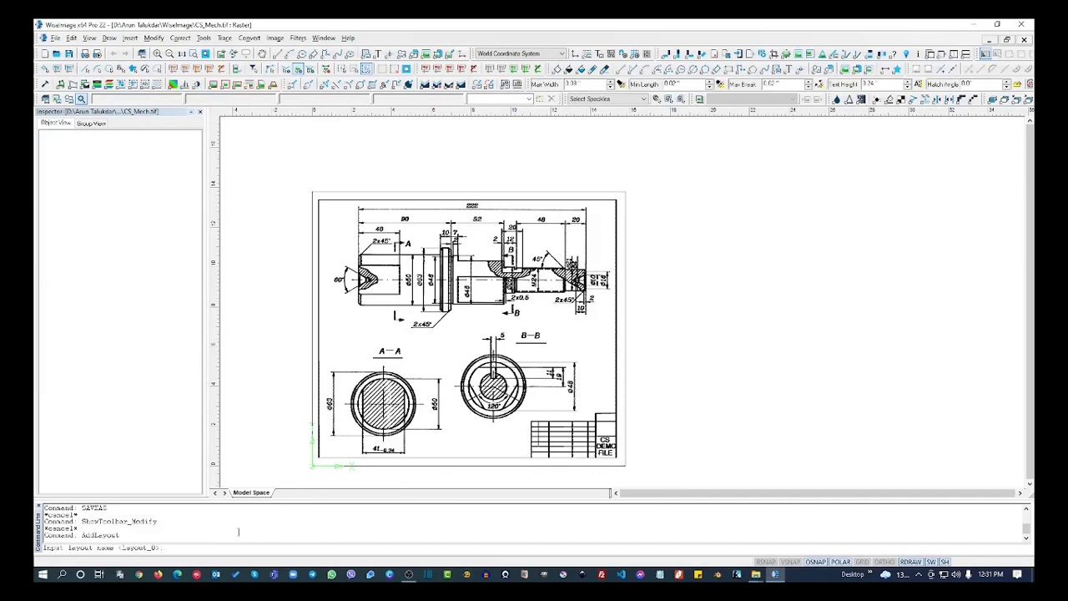
{"action": "key", "text": "Return"}
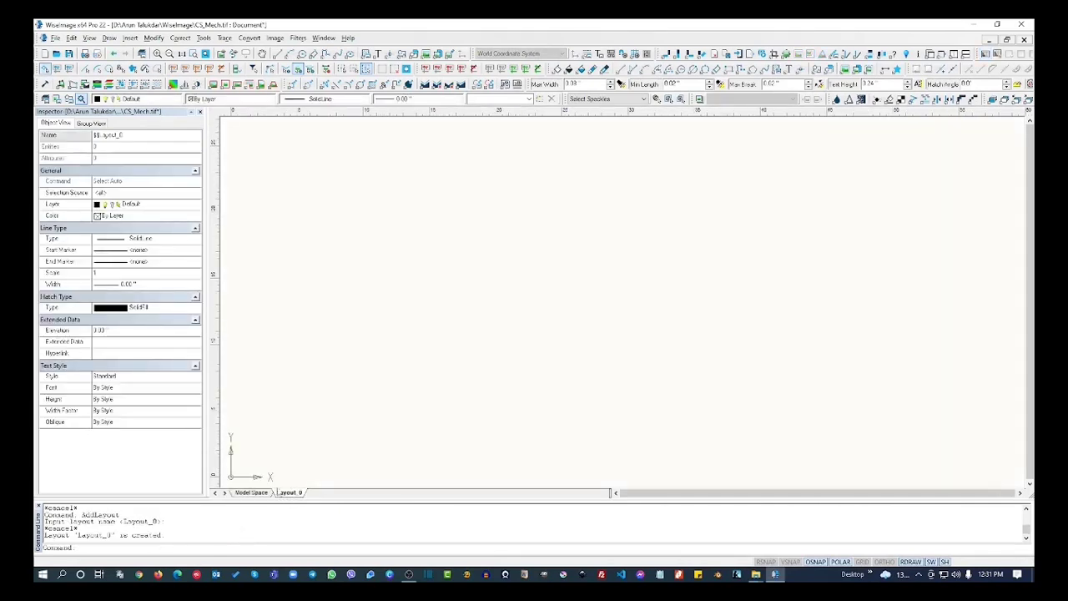
- Compare Model Space with the new layout, check the available layout commands, and return to Model Space
{"action": "left_click", "coordinate": [254, 493]}
{"action": "left_click", "coordinate": [288, 493]}
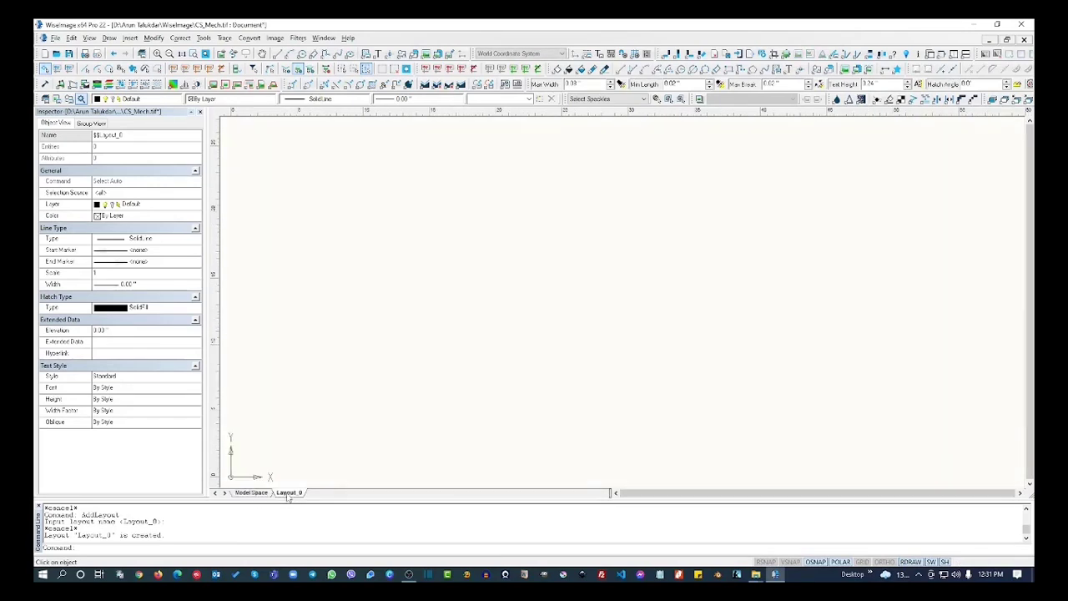
{"action": "right_click", "coordinate": [289, 494]}
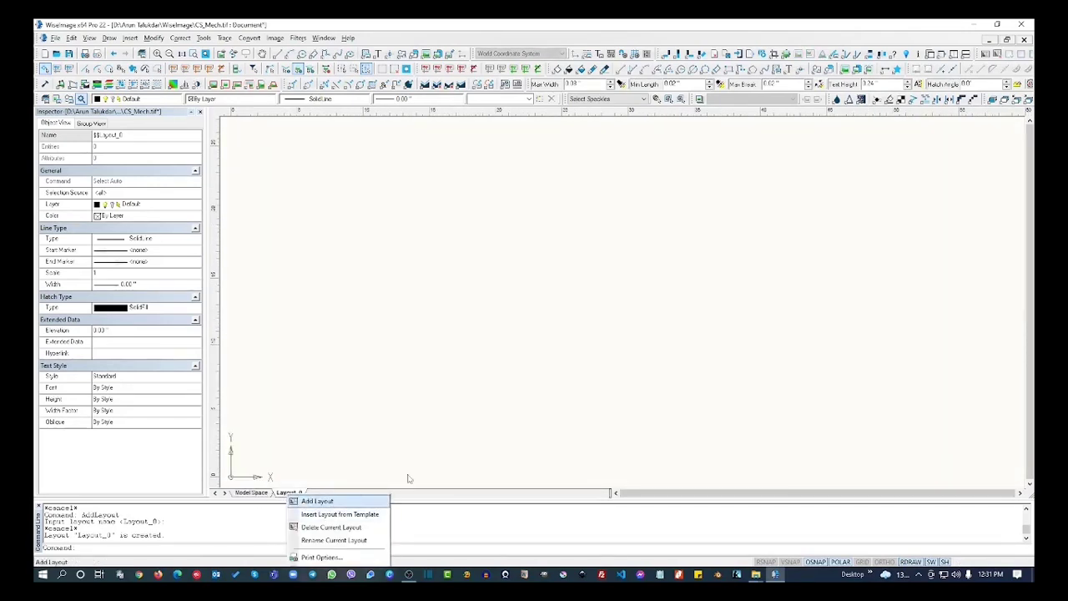
{"action": "scroll", "coordinate": [424, 452], "scroll_direction": "down", "scroll_amount": 1}
{"action": "left_click", "coordinate": [255, 493]}
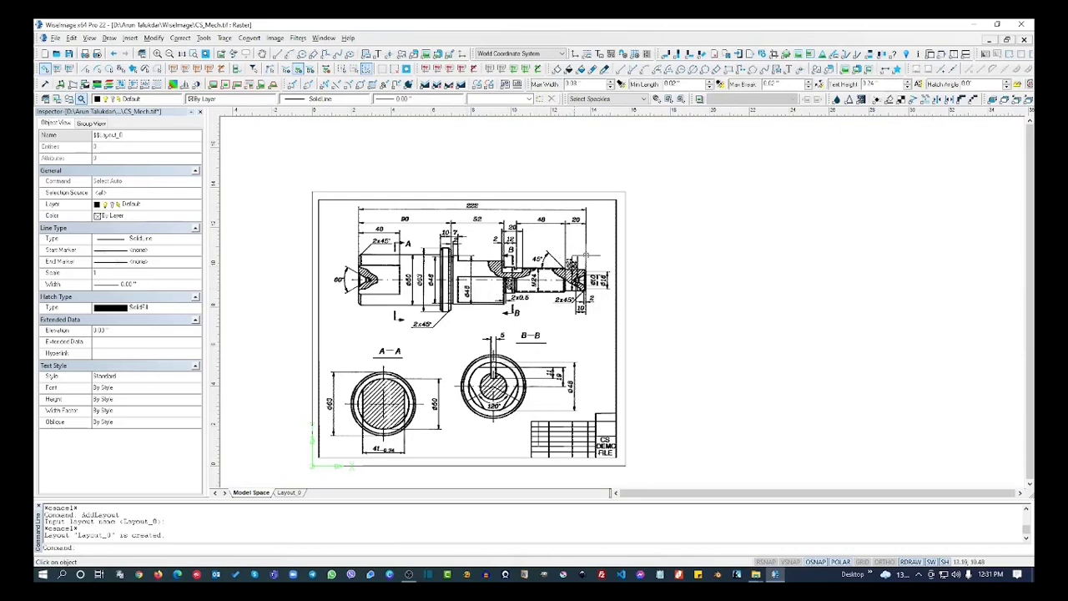
{"action": "middle_click_drag", "start_coordinate": [587, 257], "coordinate": [638, 248]}
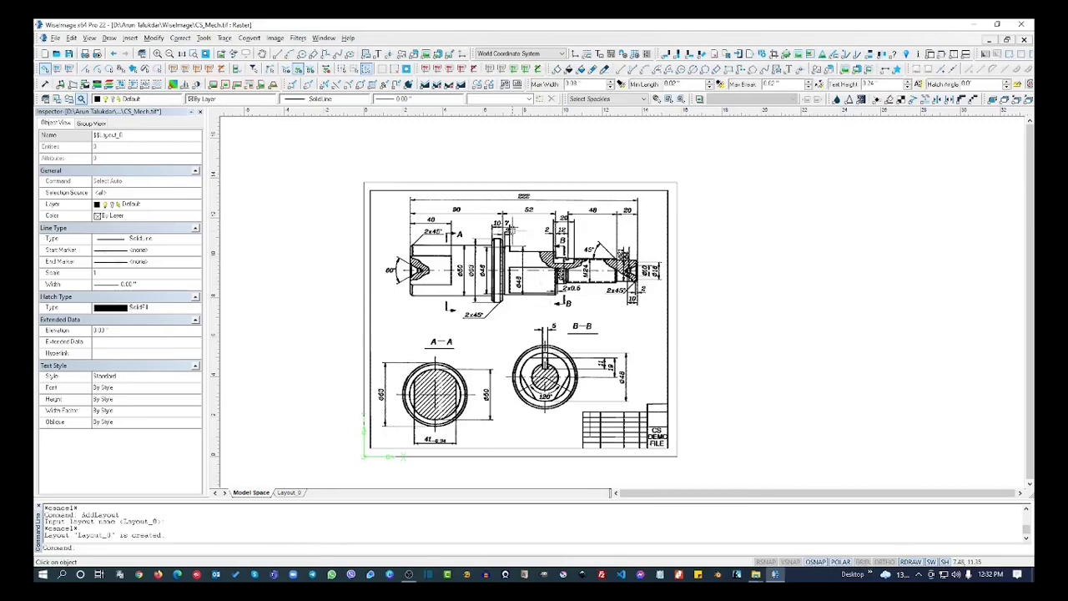
{"action": "scroll", "coordinate": [388, 206], "scroll_direction": "down", "scroll_amount": 2}
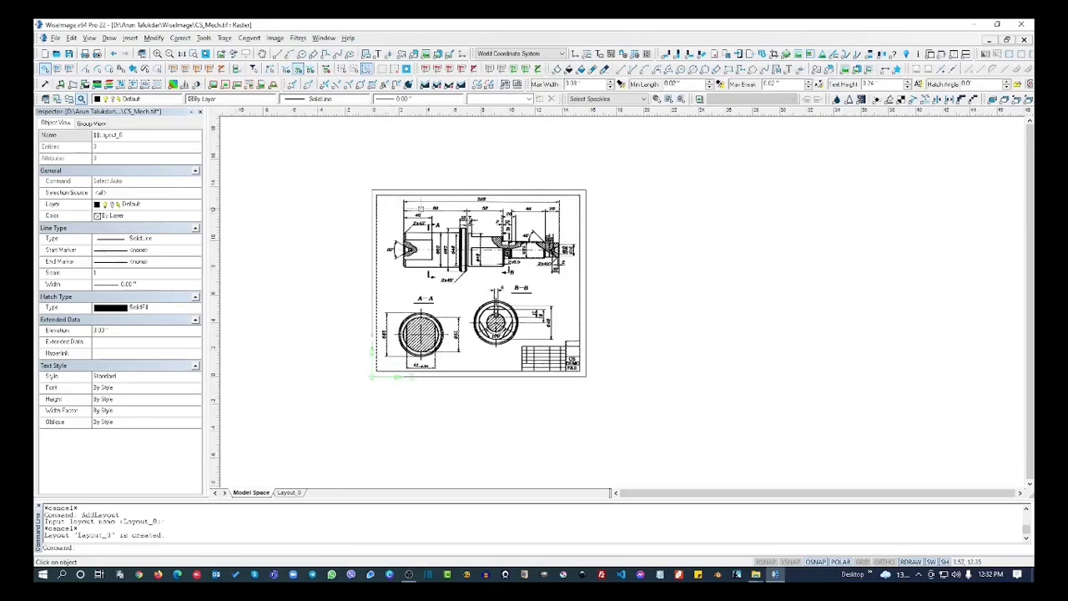
{"action": "key", "text": "Escape"}
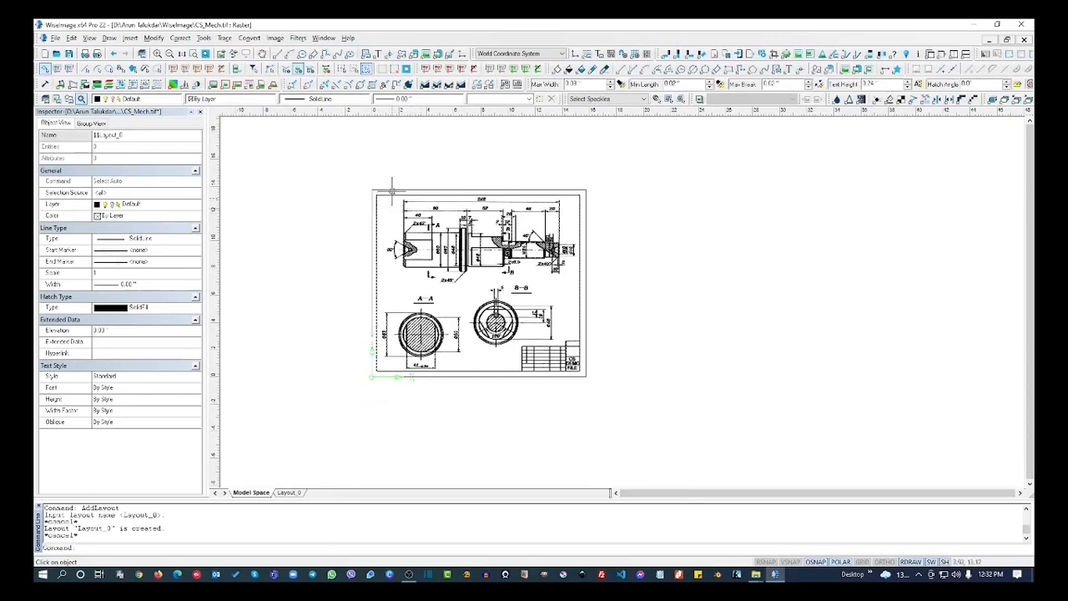
- Review the file formats available for opening a file and cancel without opening anything
{"action": "left_click", "coordinate": [57, 43]}
{"action": "left_click", "coordinate": [71, 65]}
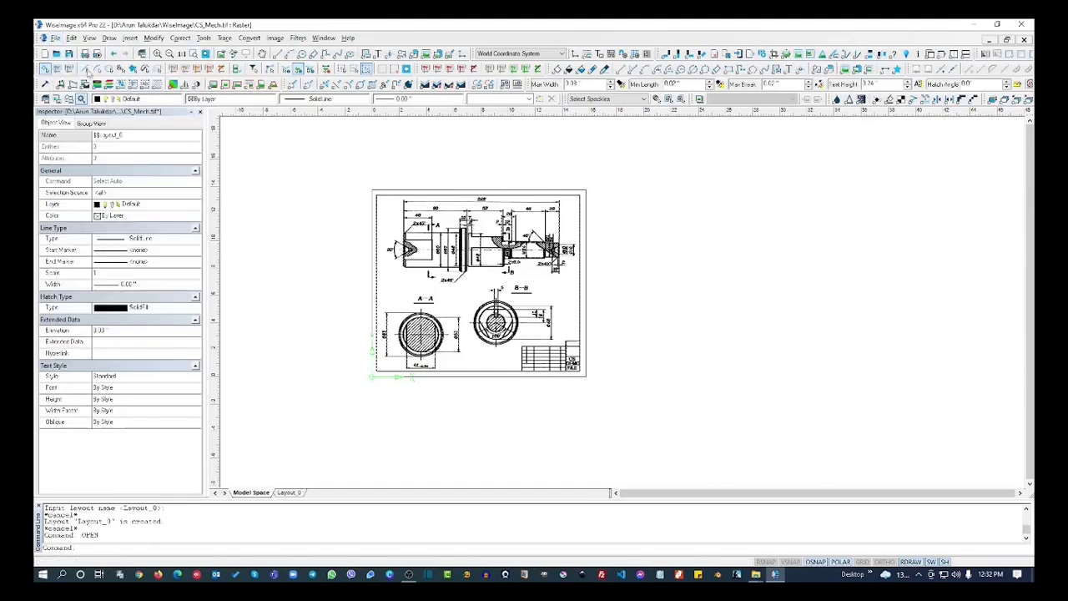
{"action": "left_click", "coordinate": [361, 217]}
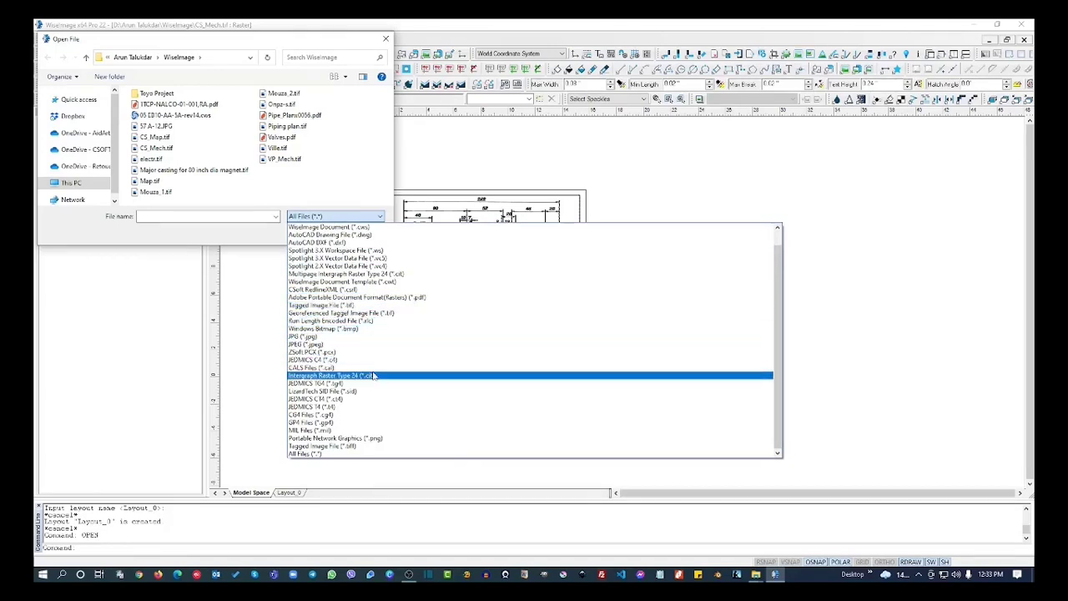
{"action": "left_click", "coordinate": [256, 239]}
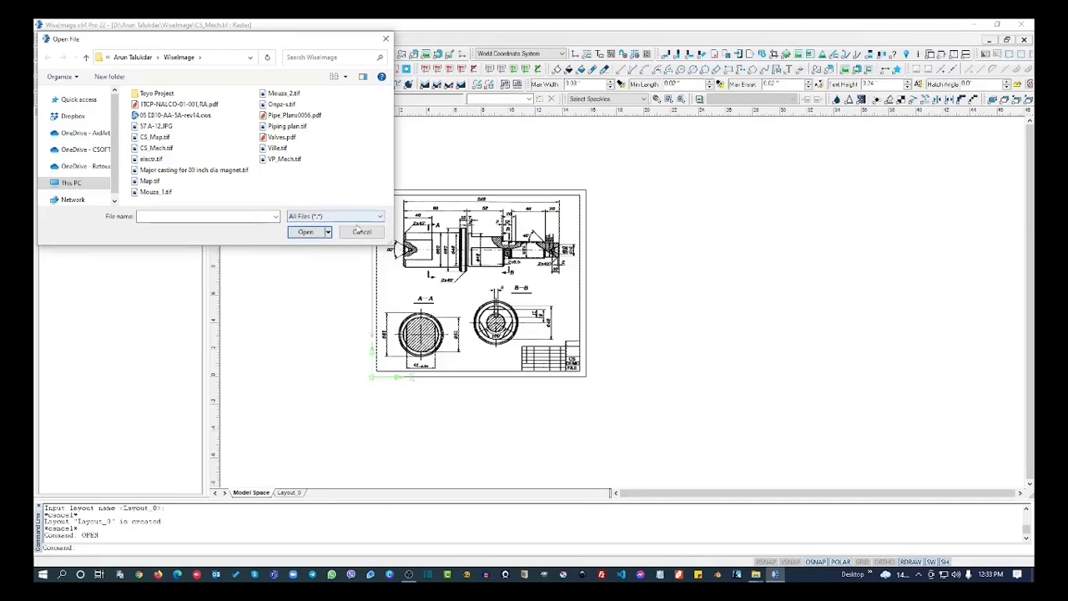
{"action": "left_click", "coordinate": [362, 231]}
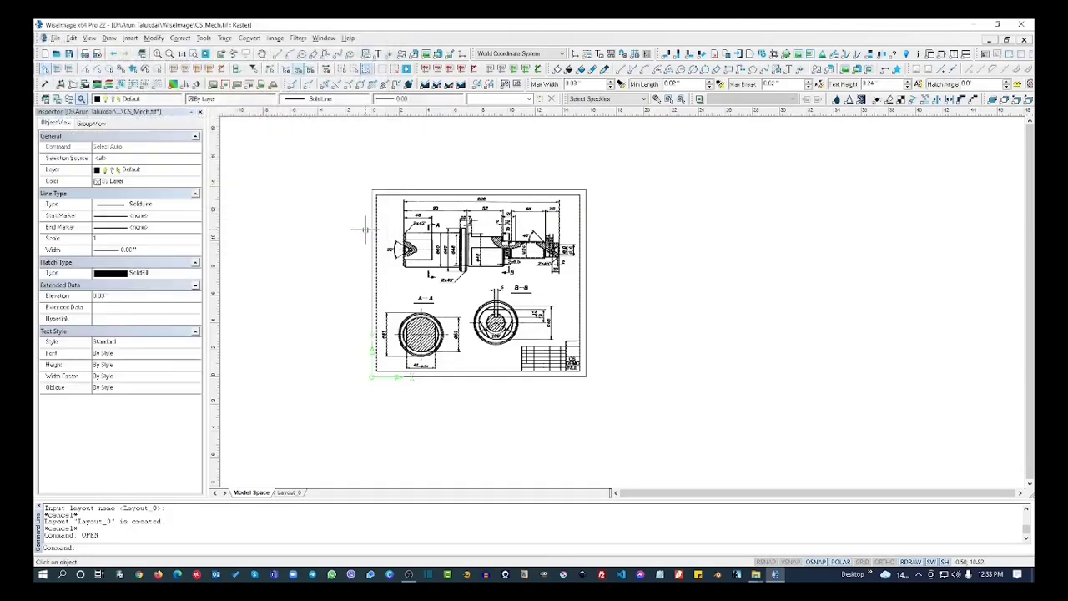
- Review the file formats available for saving the drawing under another type and cancel without saving
{"action": "left_click", "coordinate": [55, 38]}
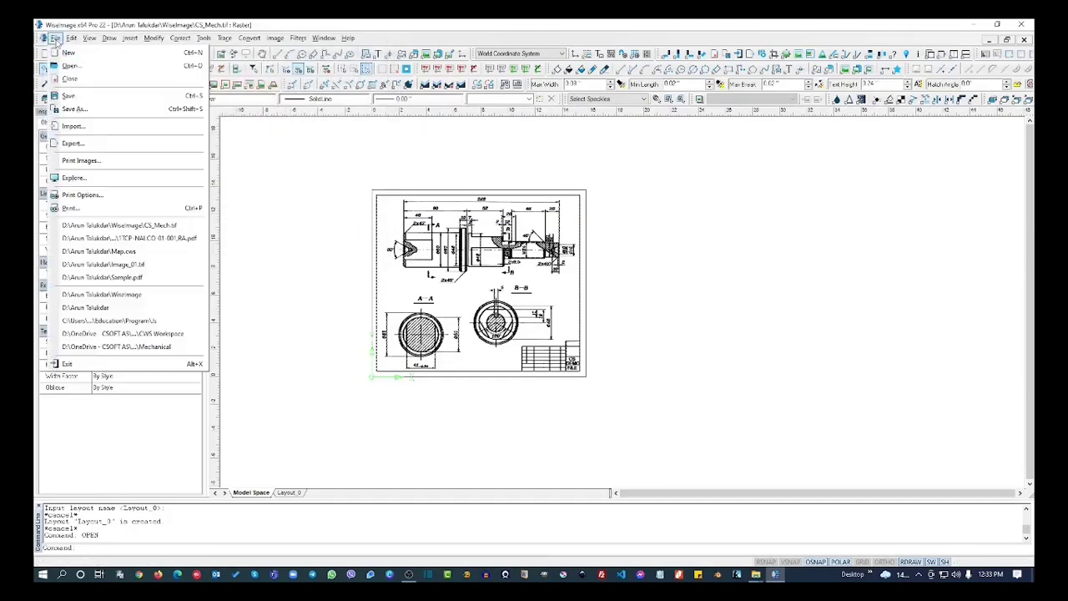
{"action": "left_click", "coordinate": [105, 109]}
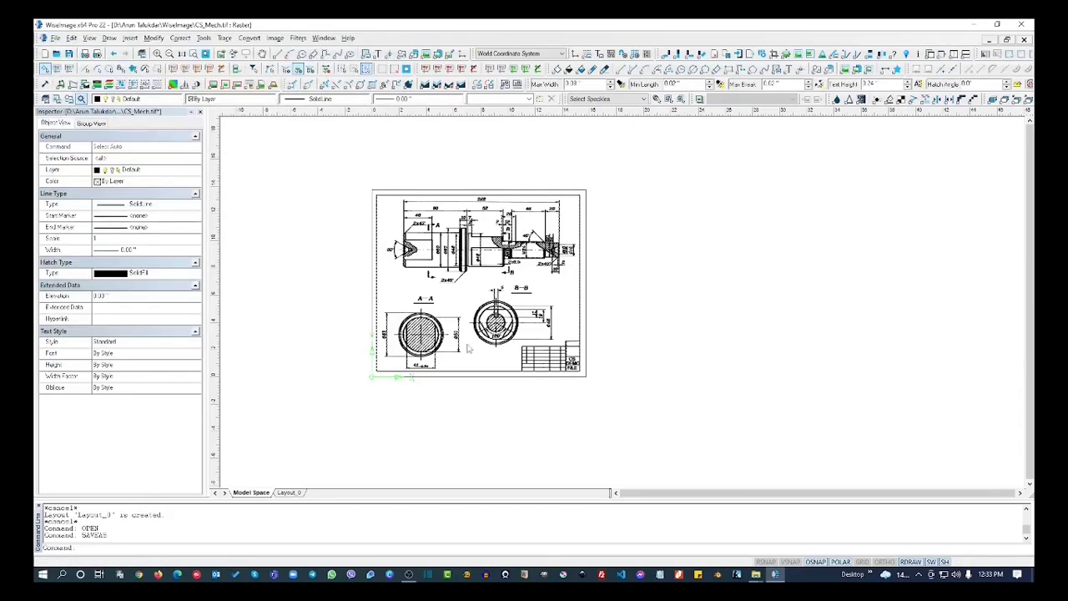
{"action": "left_click", "coordinate": [238, 208]}
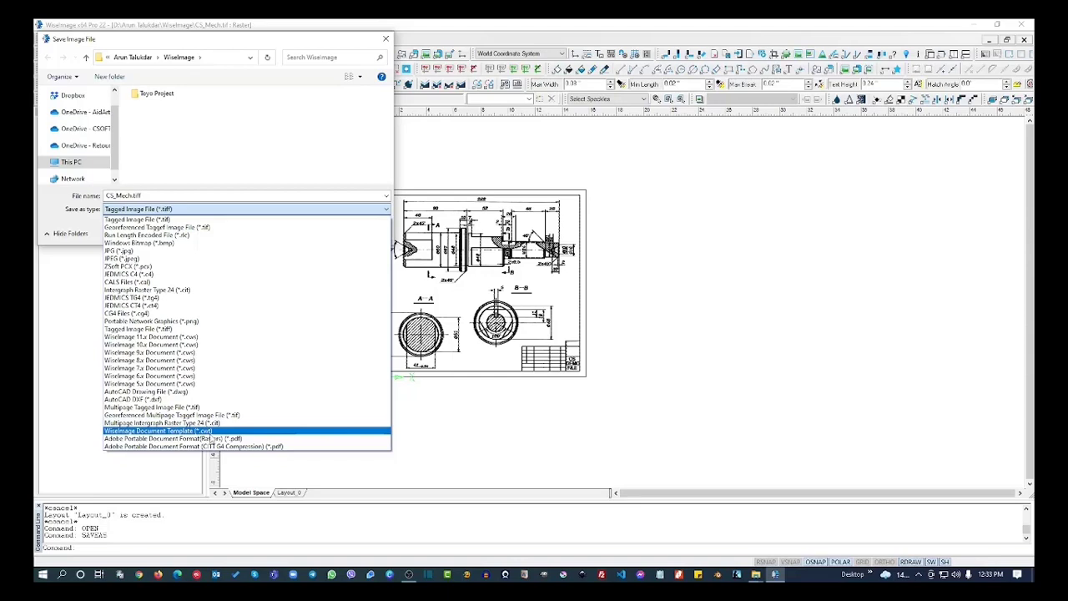
{"action": "left_click", "coordinate": [274, 137]}
{"action": "left_click", "coordinate": [360, 234]}
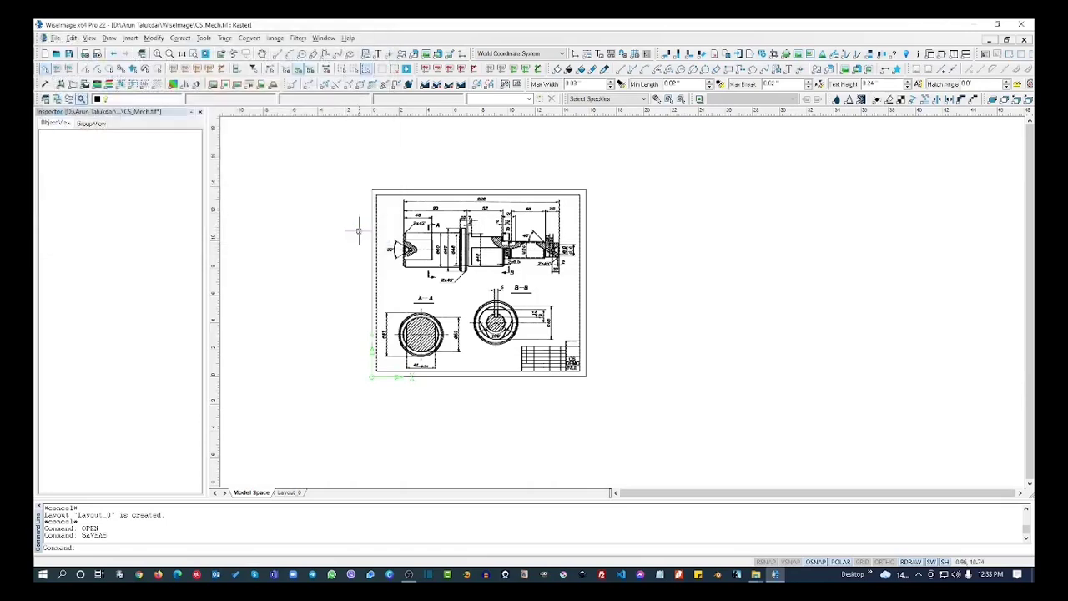
- Review the vector file formats available for import and cancel without importing anything
{"action": "left_click", "coordinate": [54, 38]}
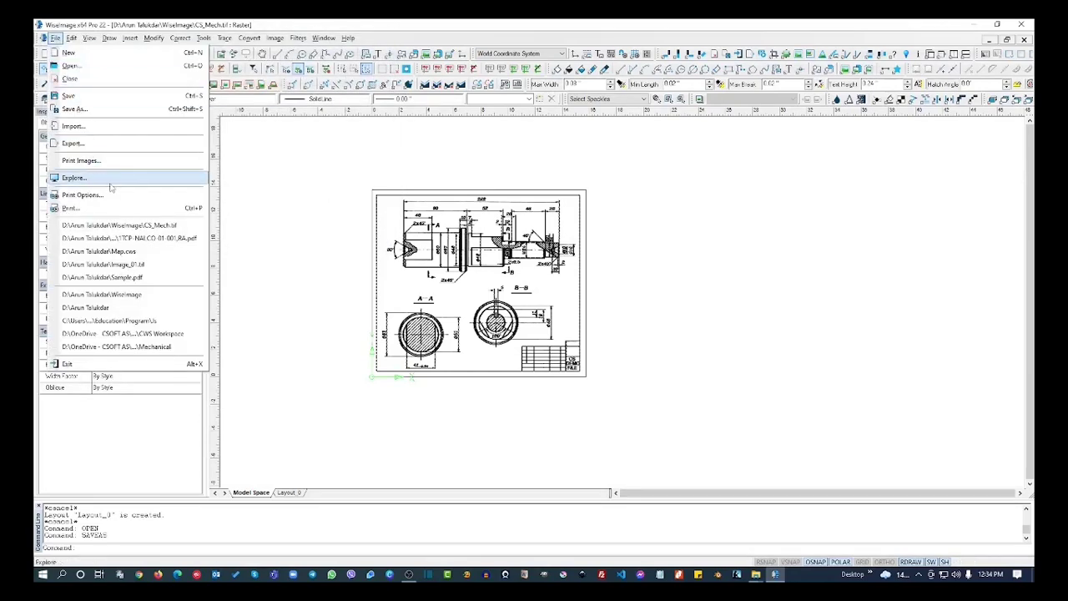
{"action": "left_click", "coordinate": [125, 129]}
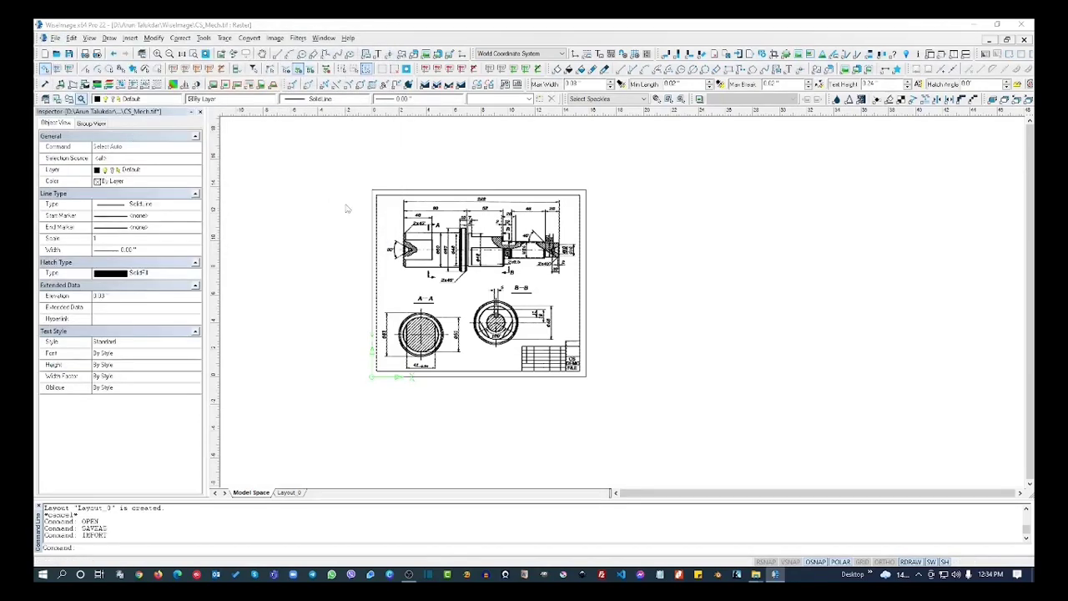
{"action": "left_click", "coordinate": [331, 218]}
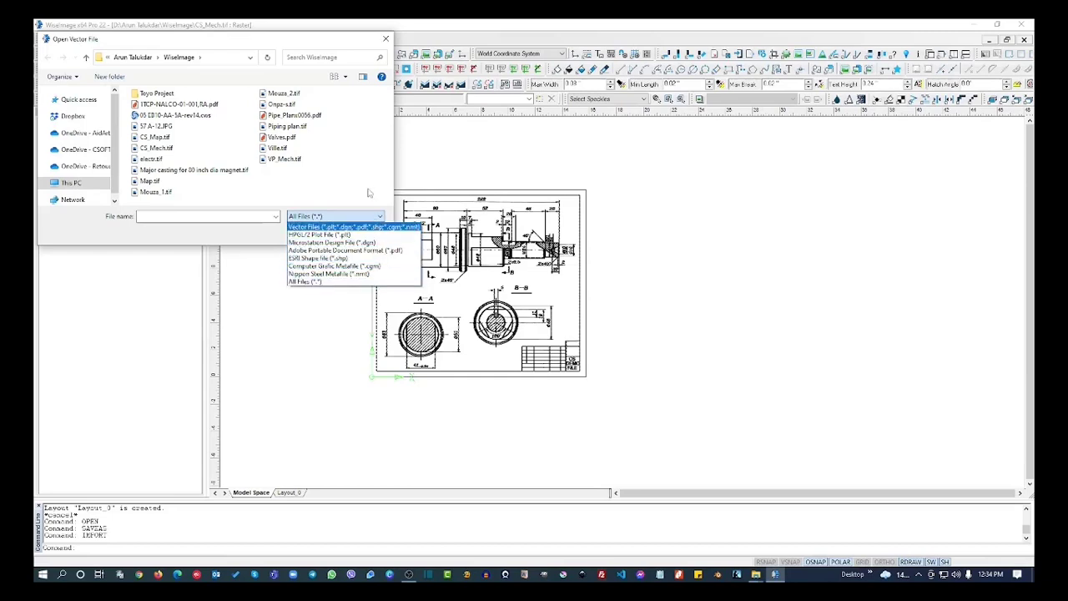
{"action": "left_click", "coordinate": [352, 169]}
{"action": "left_click", "coordinate": [362, 231]}
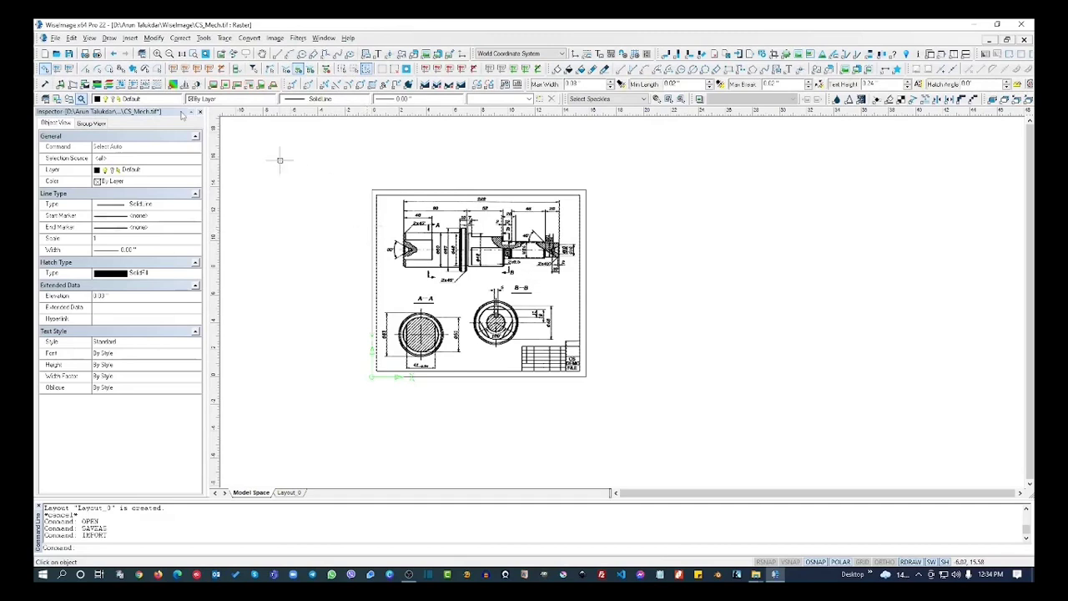
- Review the document formats available for exporting the drawing and cancel without exporting
{"action": "left_click", "coordinate": [54, 38]}
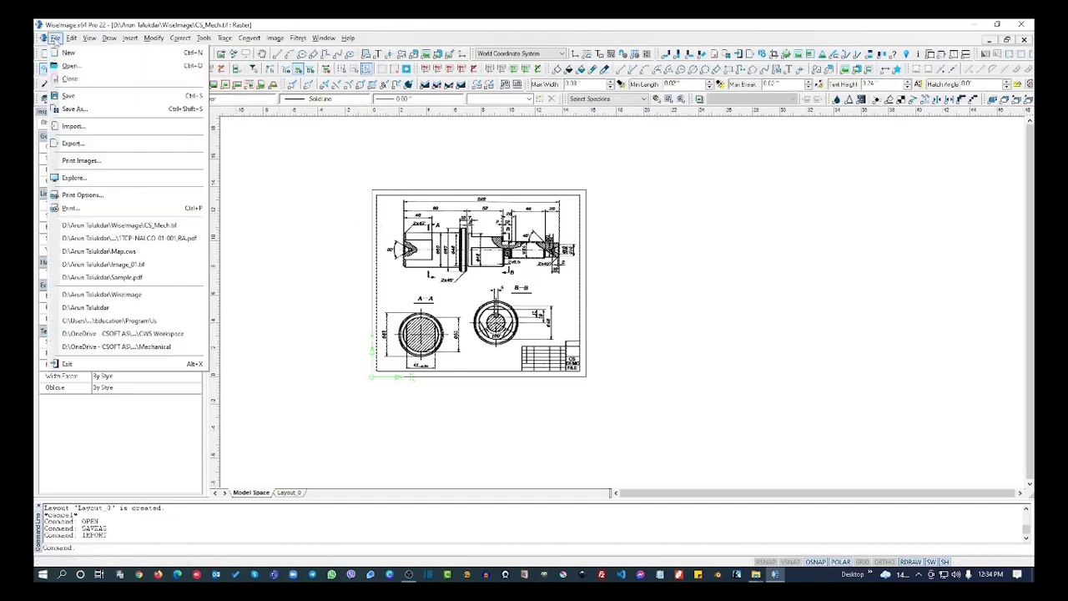
{"action": "left_click", "coordinate": [109, 144]}
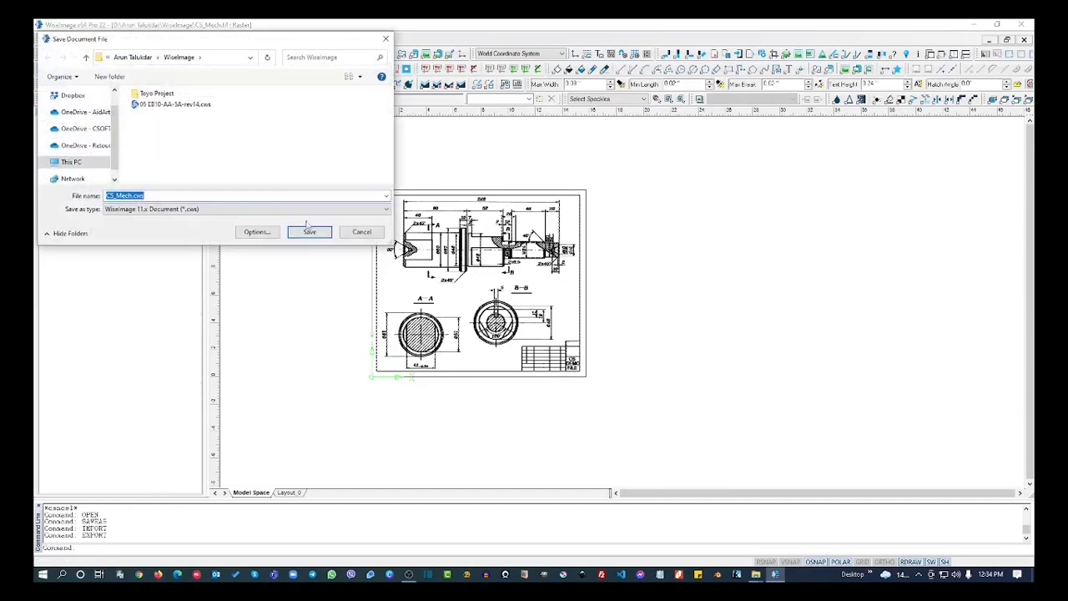
{"action": "left_click", "coordinate": [265, 210]}
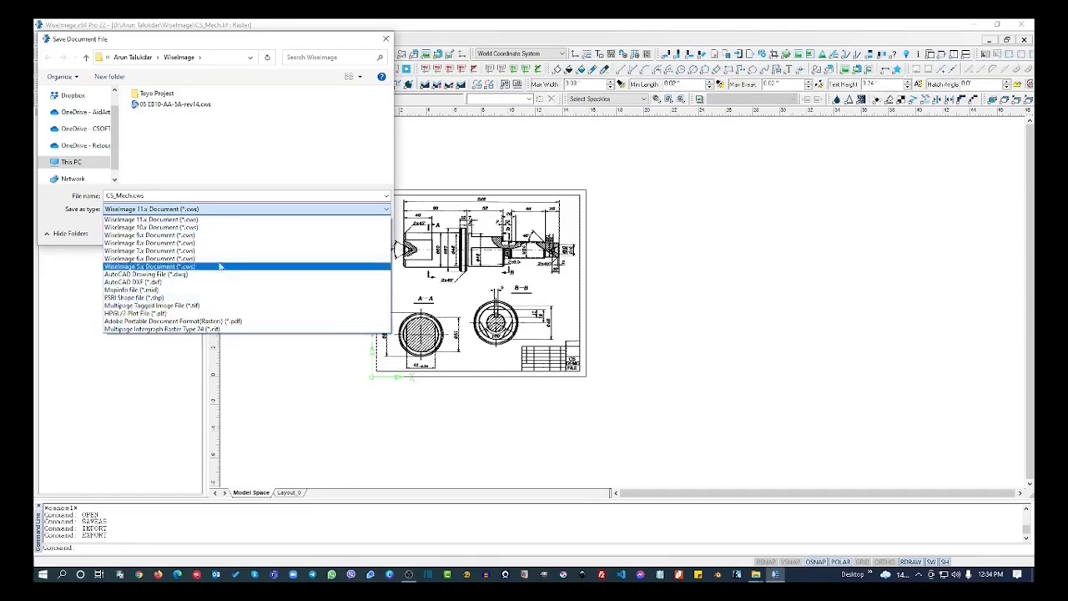
{"action": "left_click", "coordinate": [280, 175]}
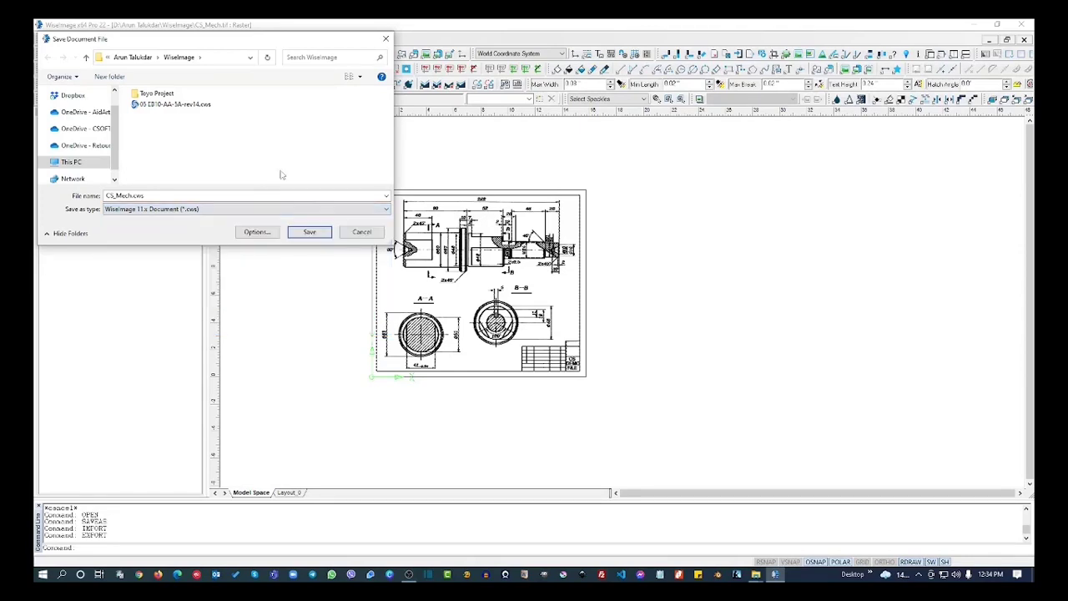
{"action": "left_click", "coordinate": [361, 232]}
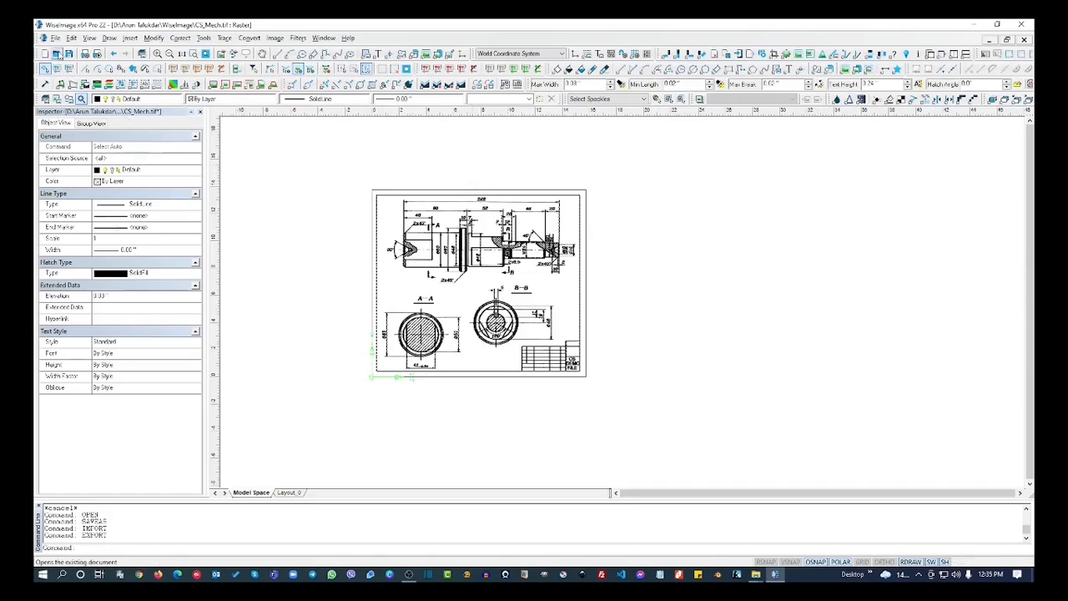
- Open the scanned piping diagram Onpz-s.tif from the WiseImage folder
{"action": "left_click", "coordinate": [56, 53]}
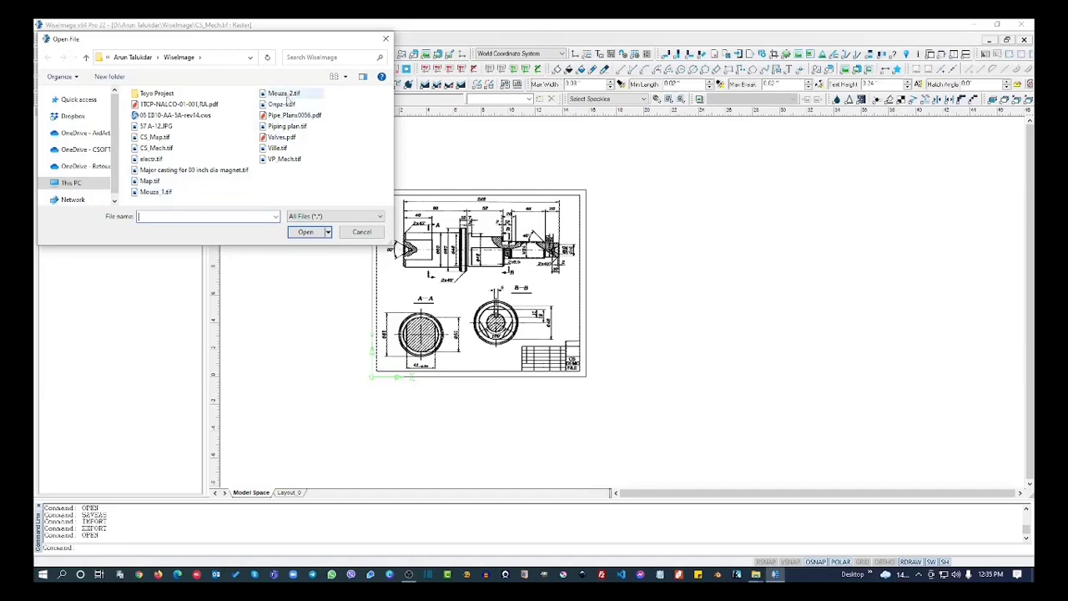
{"action": "left_click", "coordinate": [281, 104]}
{"action": "left_click", "coordinate": [302, 231]}
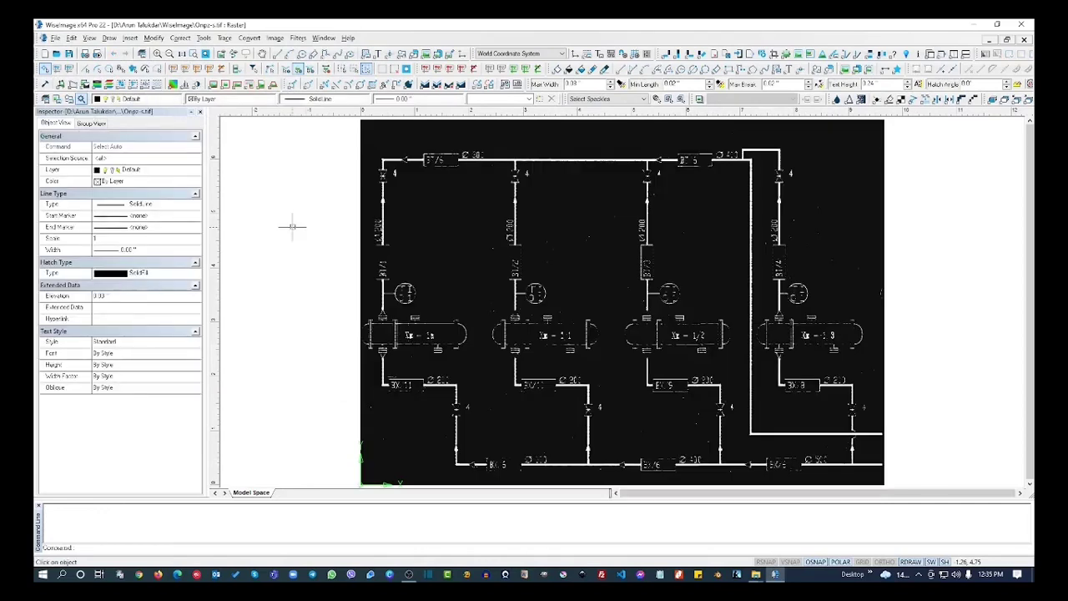
- Examine the scan's white-on-black colours and the speckles around the BT/2, BT/3 and vessel symbols
{"action": "mouse_move", "coordinate": [572, 226]}
{"action": "middle_mouse_down"}
{"action": "mouse_move", "coordinate": [473, 221]}
{"action": "mouse_move", "coordinate": [625, 231]}
{"action": "middle_mouse_up"}
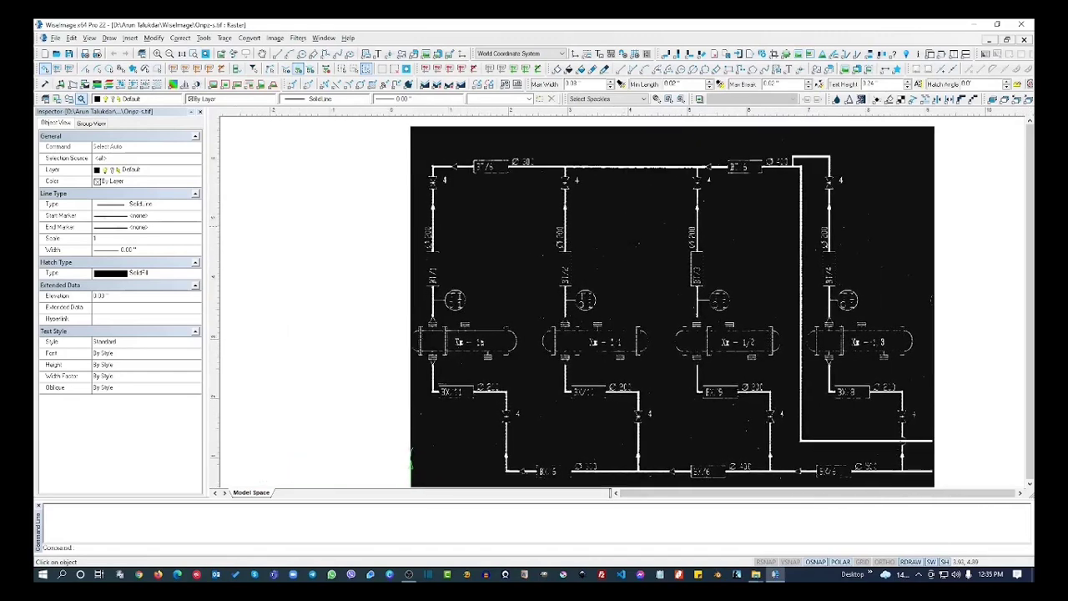
{"action": "scroll", "coordinate": [625, 231], "scroll_direction": "up", "scroll_amount": 1}
{"action": "scroll", "coordinate": [623, 225], "scroll_direction": "up", "scroll_amount": 4}
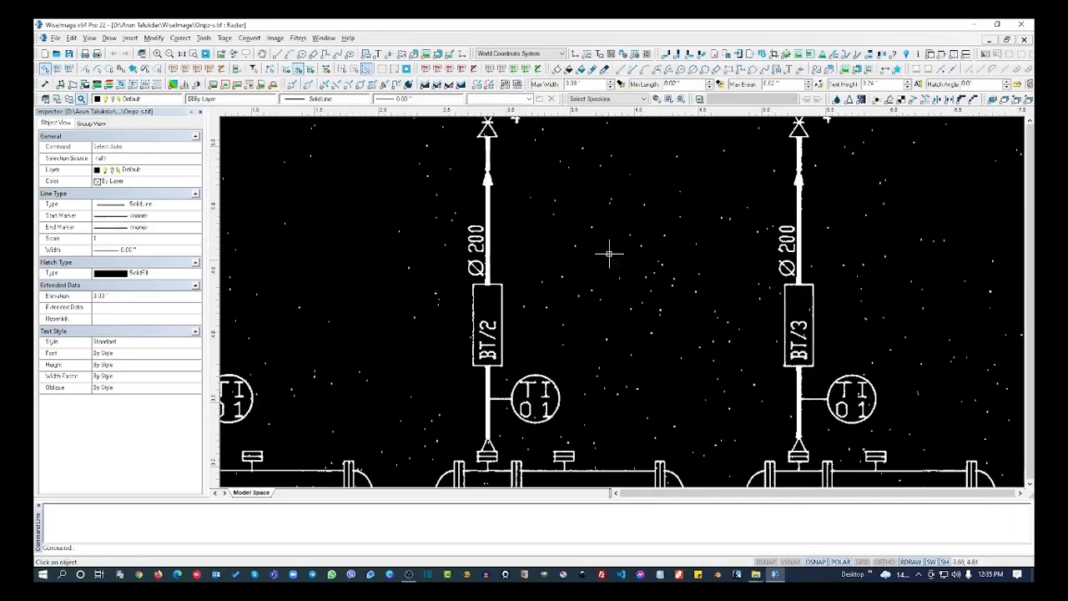
{"action": "scroll", "coordinate": [662, 242], "scroll_direction": "up", "scroll_amount": 1}
{"action": "scroll", "coordinate": [662, 242], "scroll_direction": "up", "scroll_amount": 3}
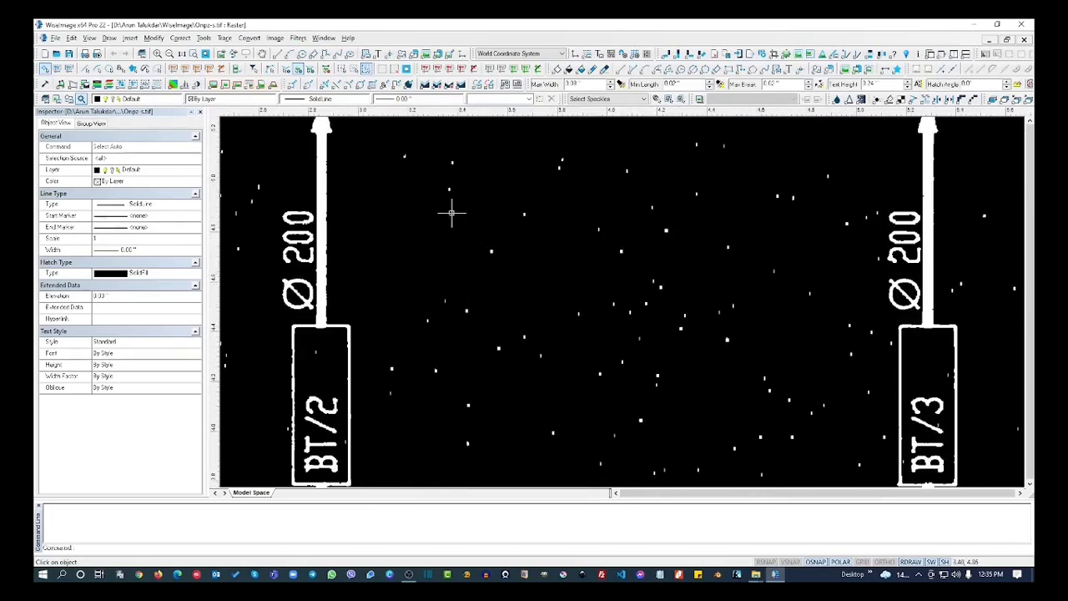
{"action": "scroll", "coordinate": [449, 210], "scroll_direction": "down", "scroll_amount": 1}
{"action": "scroll", "coordinate": [442, 216], "scroll_direction": "down", "scroll_amount": 4}
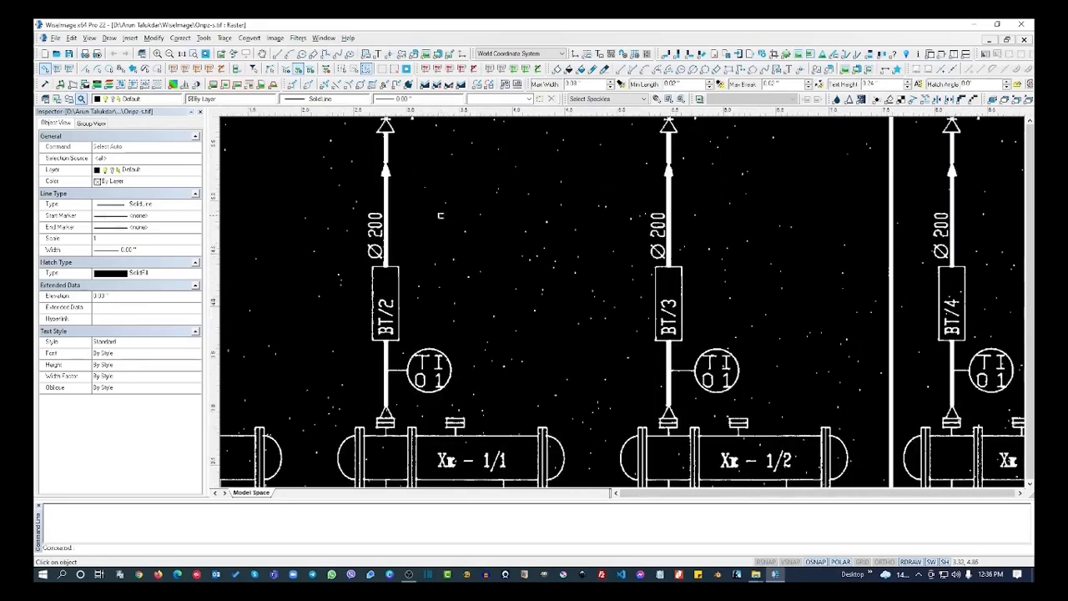
{"action": "scroll", "coordinate": [442, 216], "scroll_direction": "down", "scroll_amount": 1}
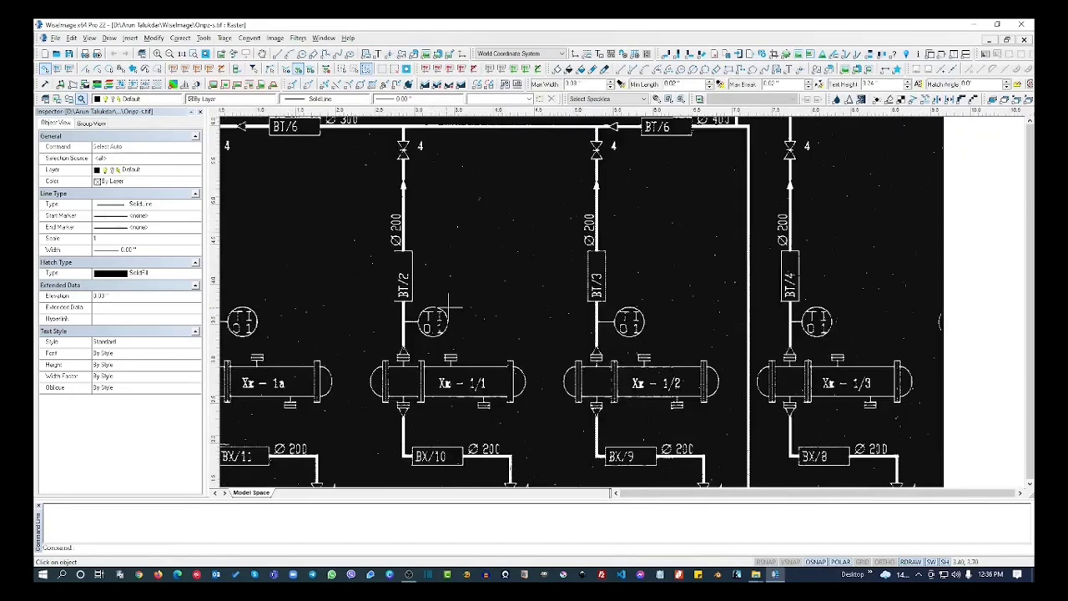
{"action": "scroll", "coordinate": [675, 231], "scroll_direction": "down", "scroll_amount": 3}
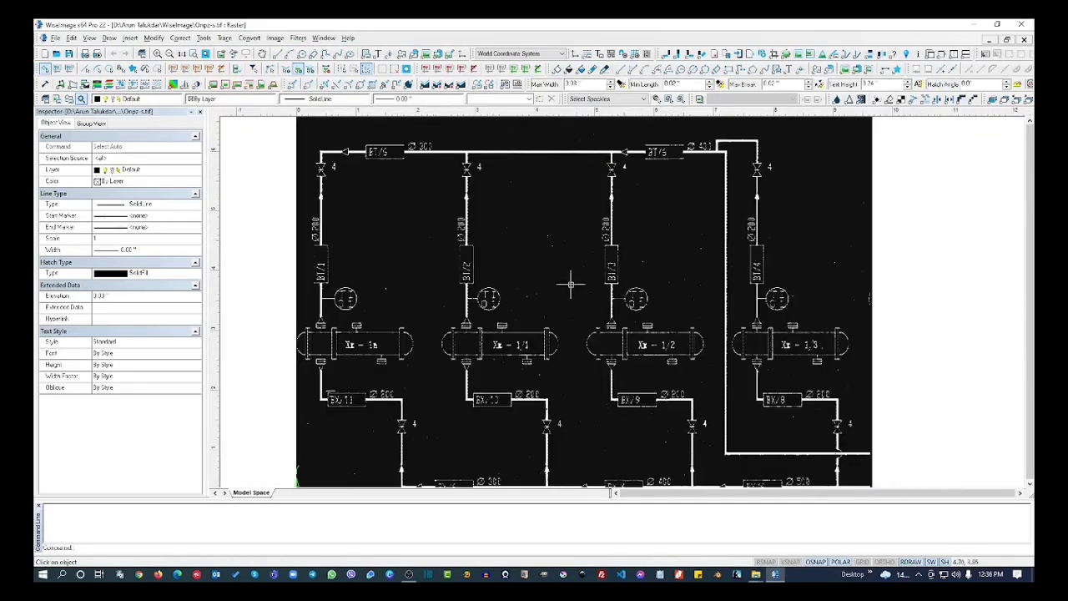
{"action": "scroll", "coordinate": [499, 332], "scroll_direction": "up", "scroll_amount": 3}
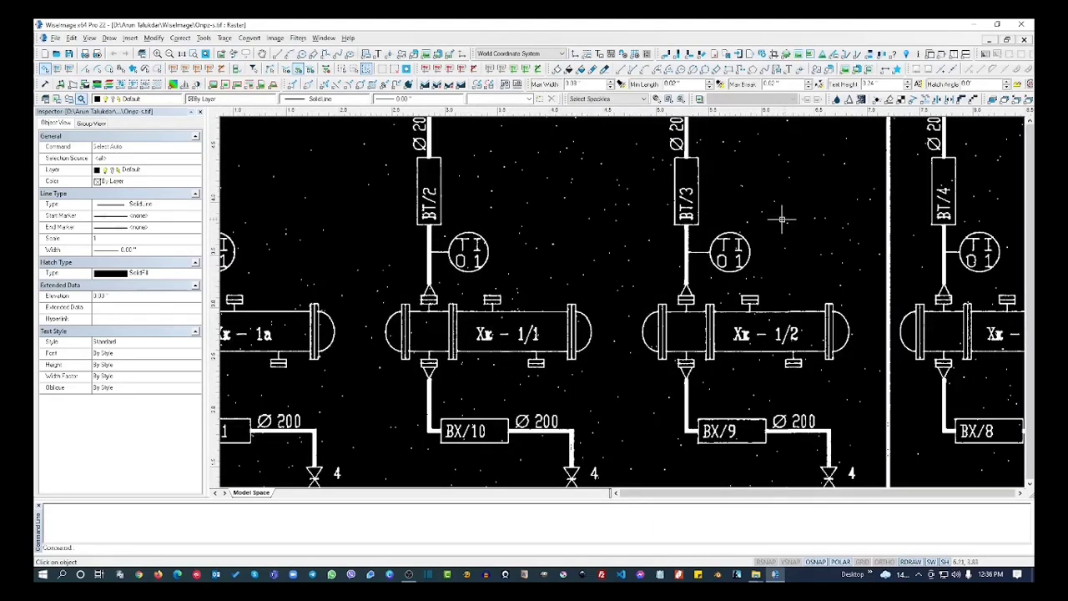
- Invert the raster image's black and white colours with the Inversion filter
{"action": "left_click", "coordinate": [299, 39]}
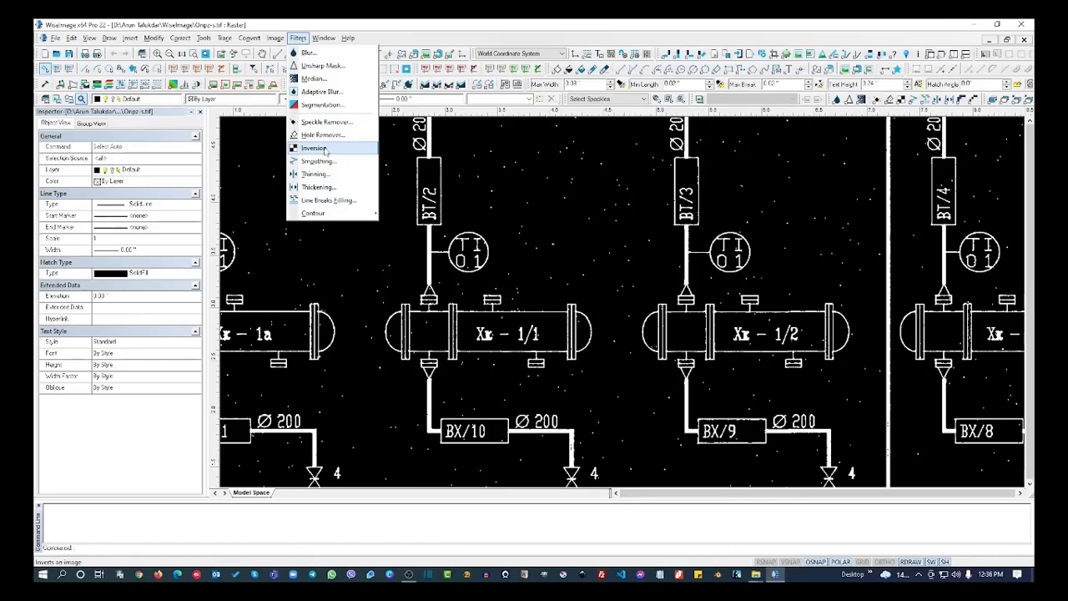
{"action": "left_click", "coordinate": [325, 150]}
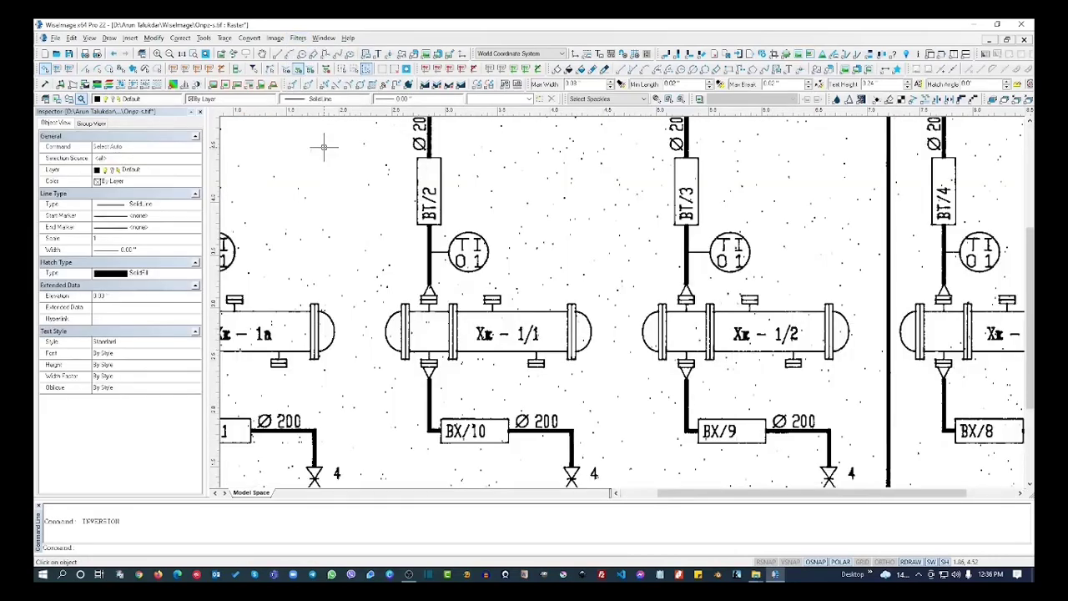
{"action": "scroll", "coordinate": [398, 234], "scroll_direction": "down", "scroll_amount": 3}
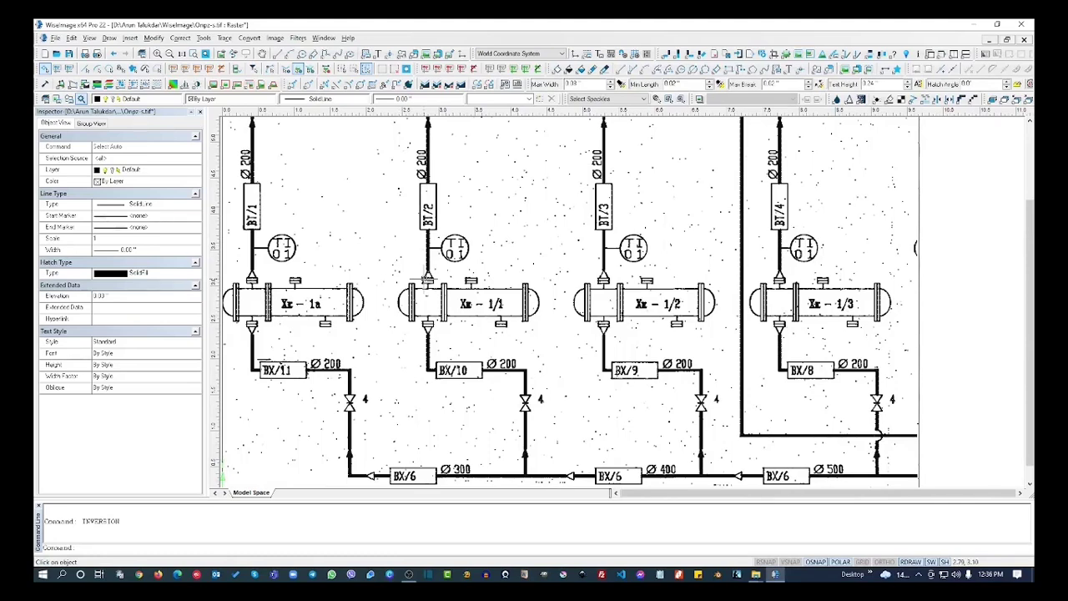
- Inspect the speckles between BT/2 and BT/3 by selecting an area of about 1.1 by 1.2 inches, and clear the selection
{"action": "middle_click_drag", "start_coordinate": [428, 279], "coordinate": [444, 337]}
{"action": "scroll", "coordinate": [451, 266], "scroll_direction": "down", "scroll_amount": 1}
{"action": "scroll", "coordinate": [523, 242], "scroll_direction": "up", "scroll_amount": 4}
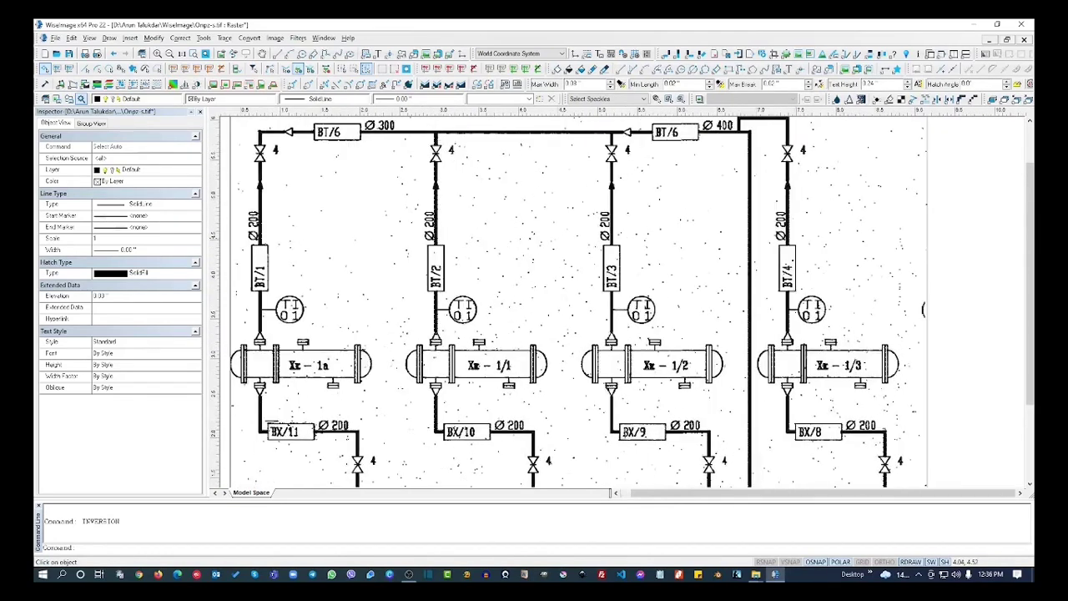
{"action": "scroll", "coordinate": [521, 239], "scroll_direction": "up", "scroll_amount": 3}
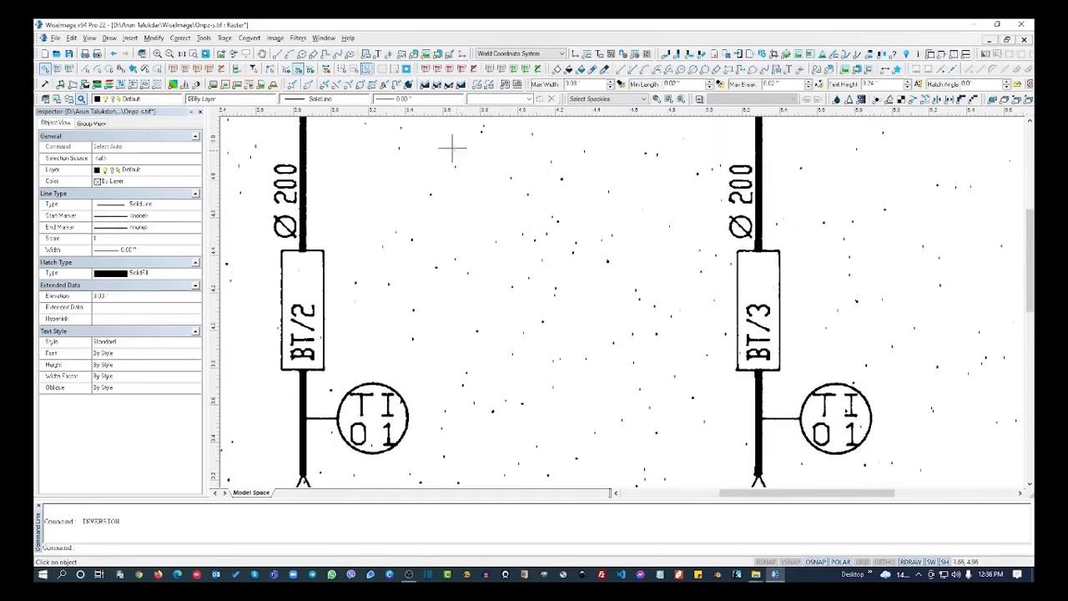
{"action": "left_click_drag", "start_coordinate": [445, 139], "coordinate": [652, 365]}
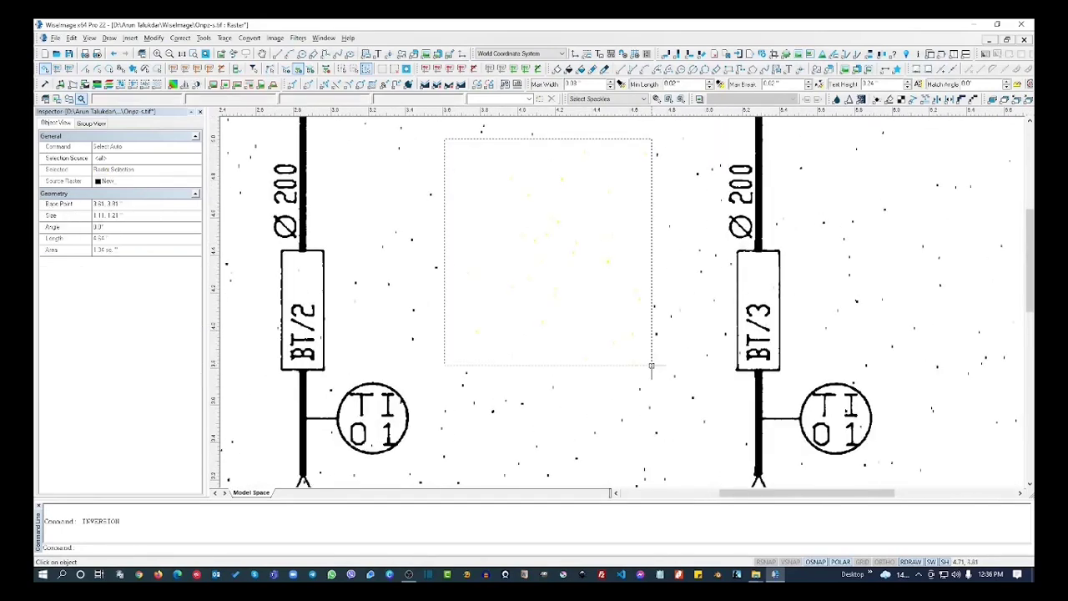
{"action": "key", "text": "Escape"}
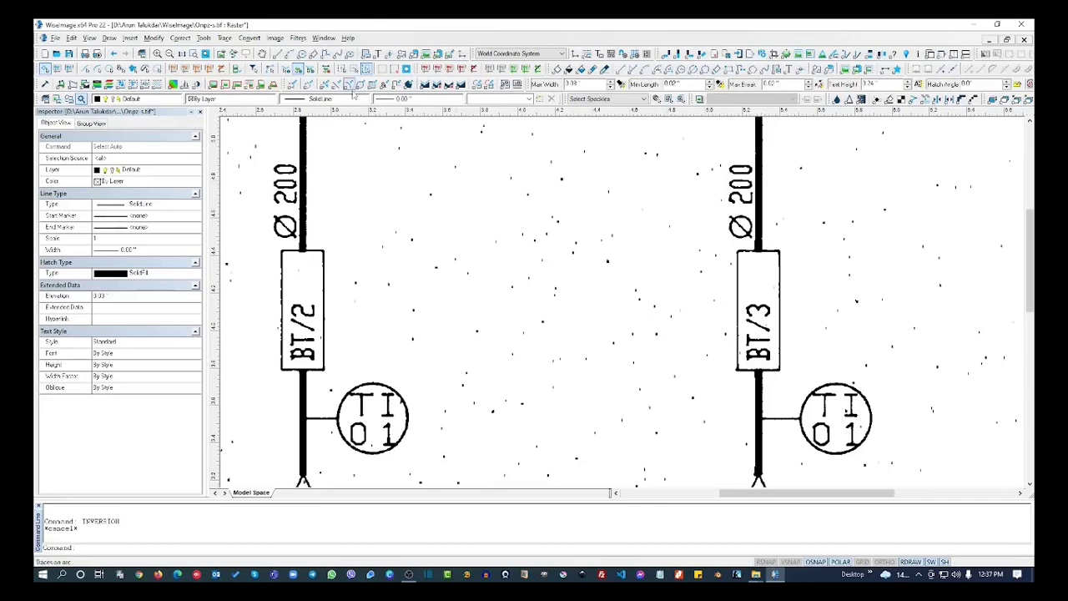
- Remove the speckles from the piping diagram using Speckle Remover with auto-estimating on, and check the cleaned drawing
{"action": "scroll", "coordinate": [320, 156], "scroll_direction": "down", "scroll_amount": 2}
{"action": "left_click", "coordinate": [298, 38]}
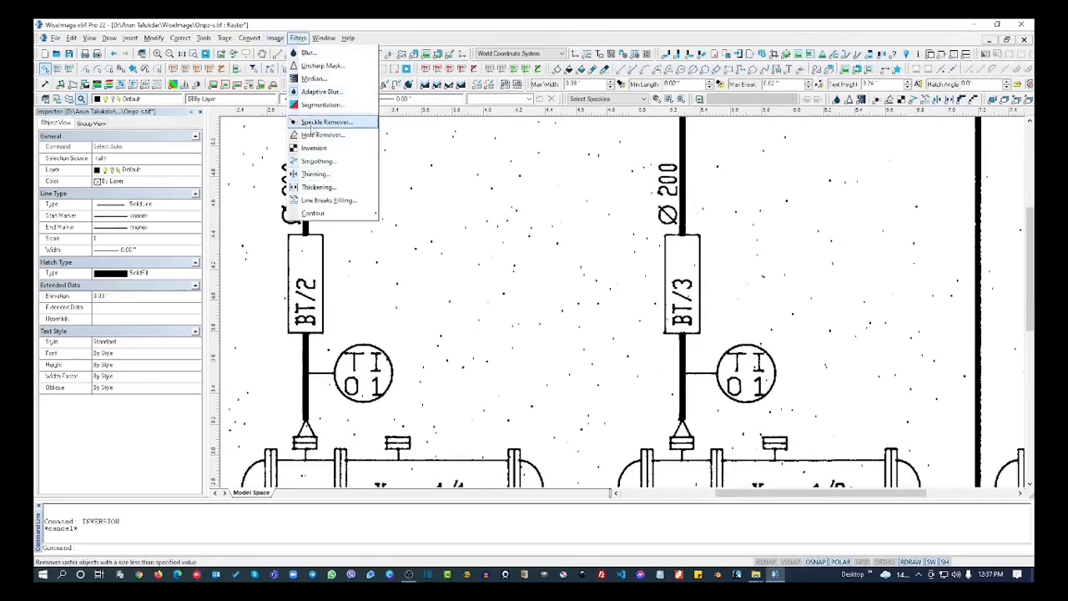
{"action": "left_click", "coordinate": [334, 123]}
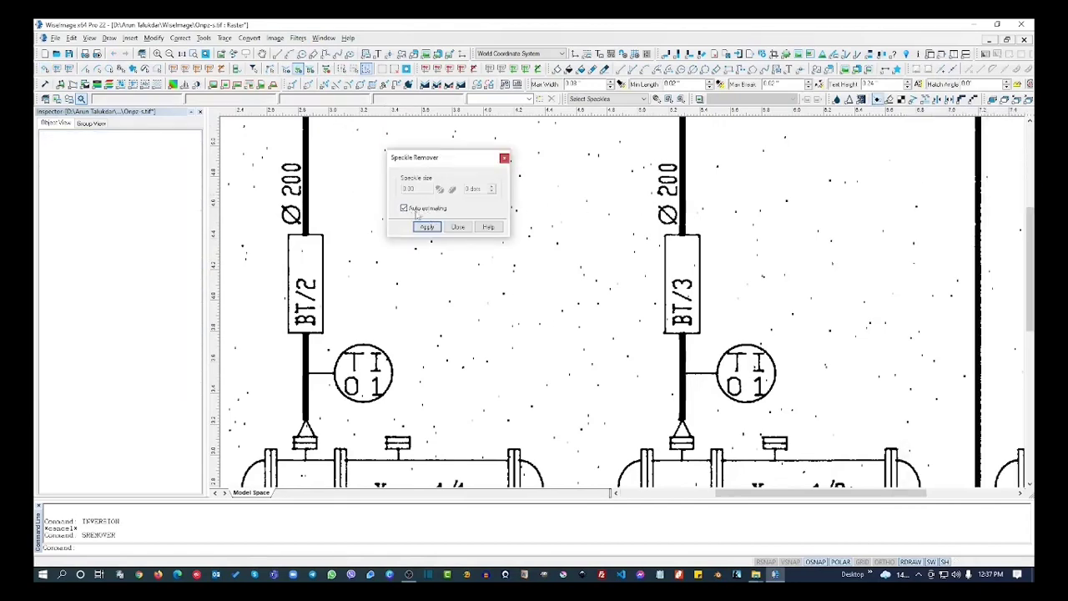
{"action": "scroll", "coordinate": [498, 325], "scroll_direction": "down", "scroll_amount": 1}
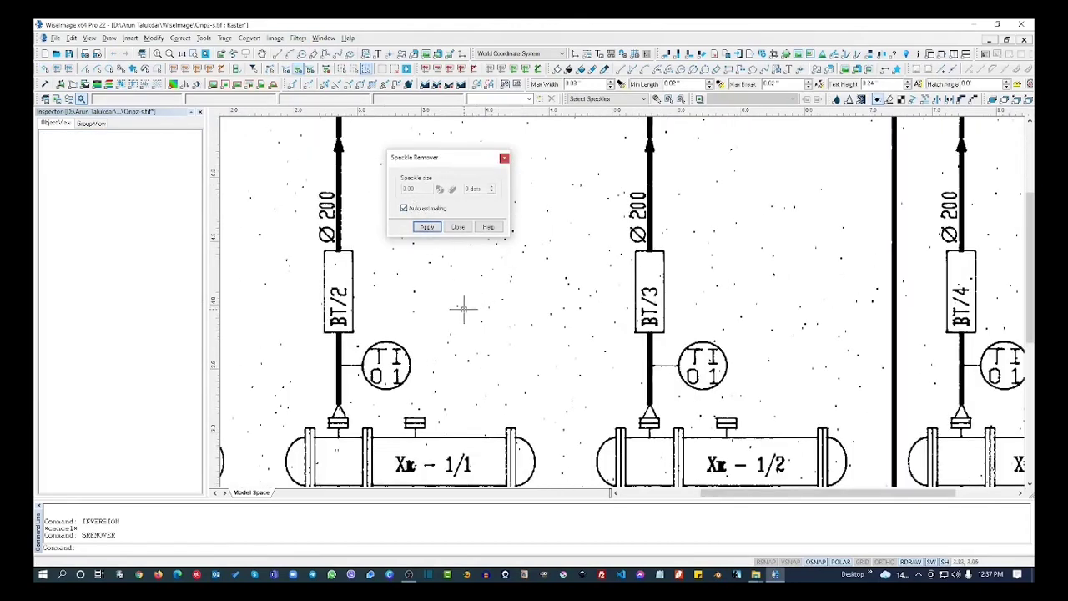
{"action": "scroll", "coordinate": [438, 272], "scroll_direction": "up", "scroll_amount": 1}
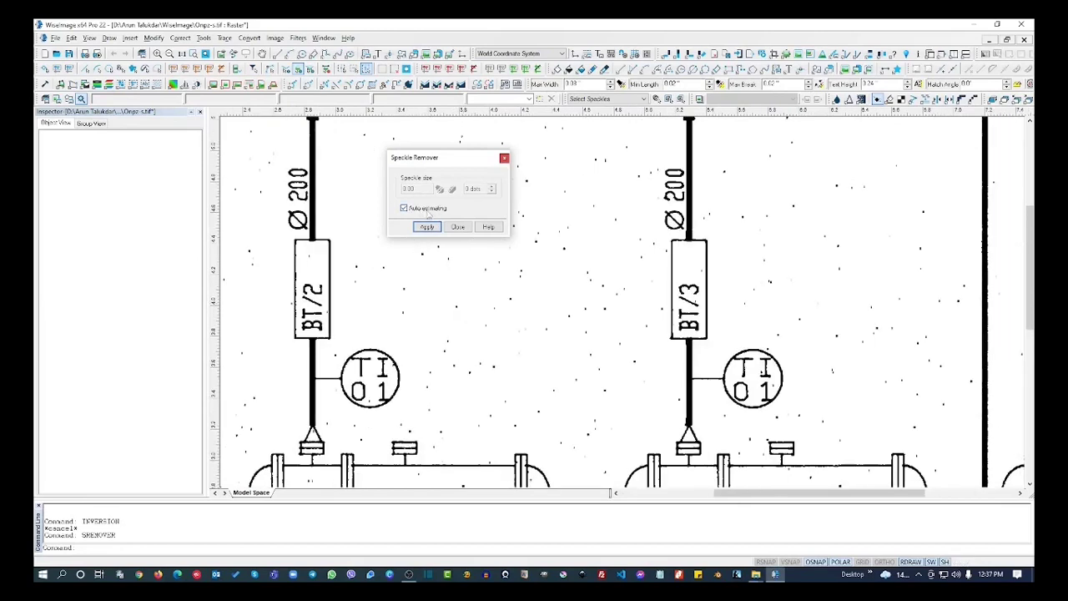
{"action": "left_click", "coordinate": [428, 226]}
{"action": "left_click", "coordinate": [458, 227]}
{"action": "scroll", "coordinate": [463, 240], "scroll_direction": "down", "scroll_amount": 4}
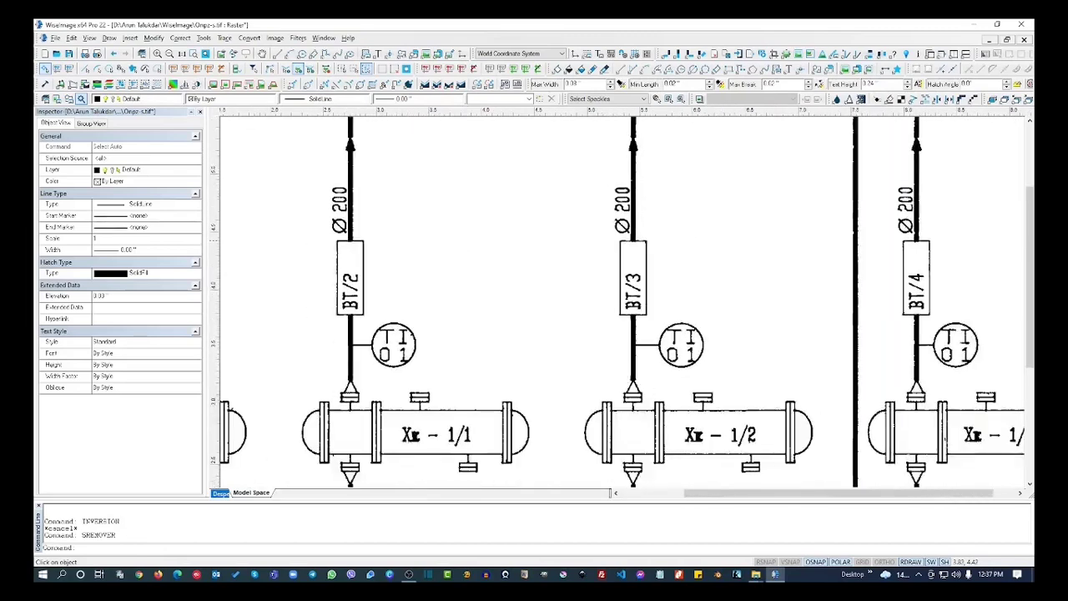
{"action": "scroll", "coordinate": [462, 243], "scroll_direction": "down", "scroll_amount": 1}
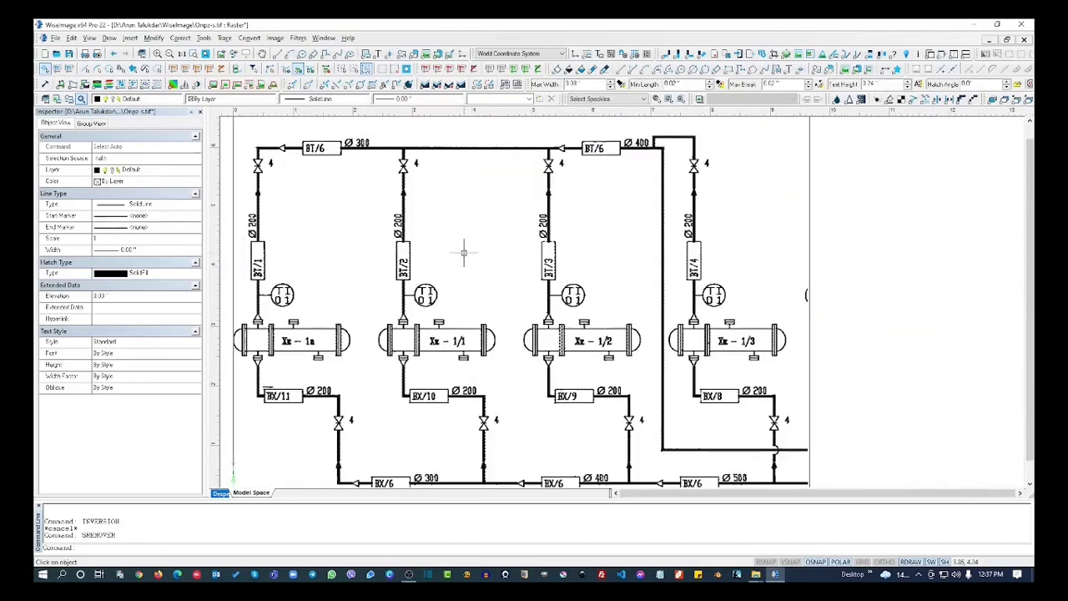
{"action": "middle_click_drag", "start_coordinate": [463, 252], "coordinate": [565, 257]}
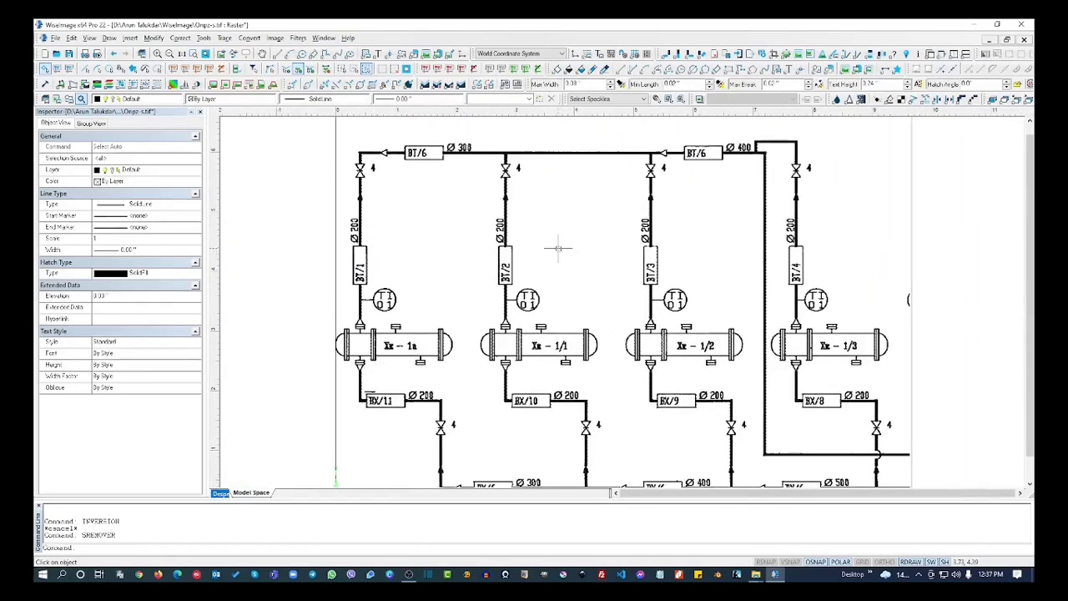
- Undo the speckle removal, redo it to compare the drawing before and after, and undo it again
{"action": "key", "text": "ctrl+z"}
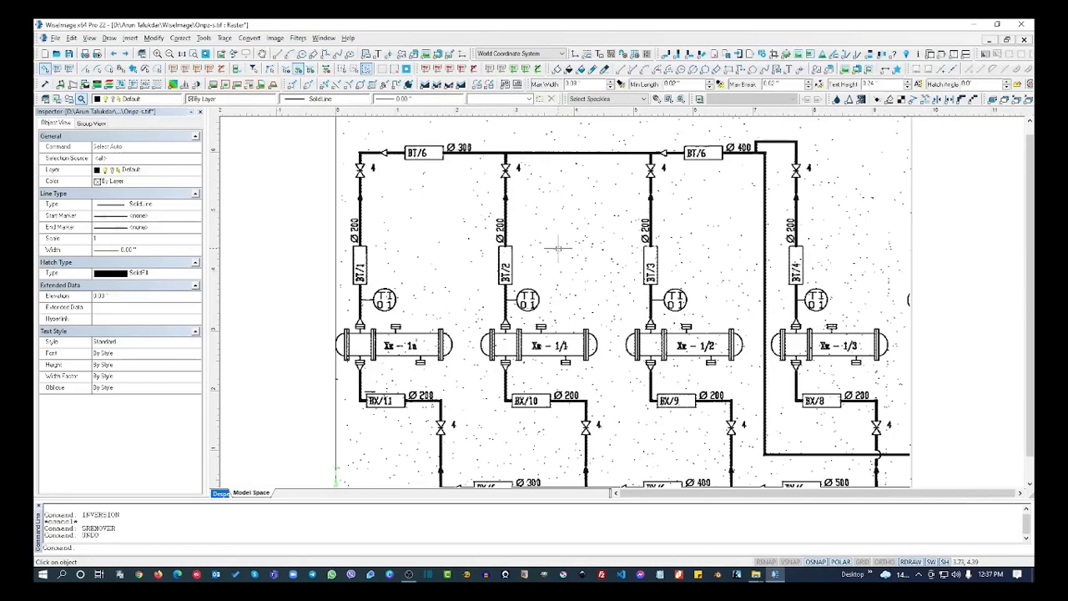
{"action": "key", "text": "ctrl+y"}
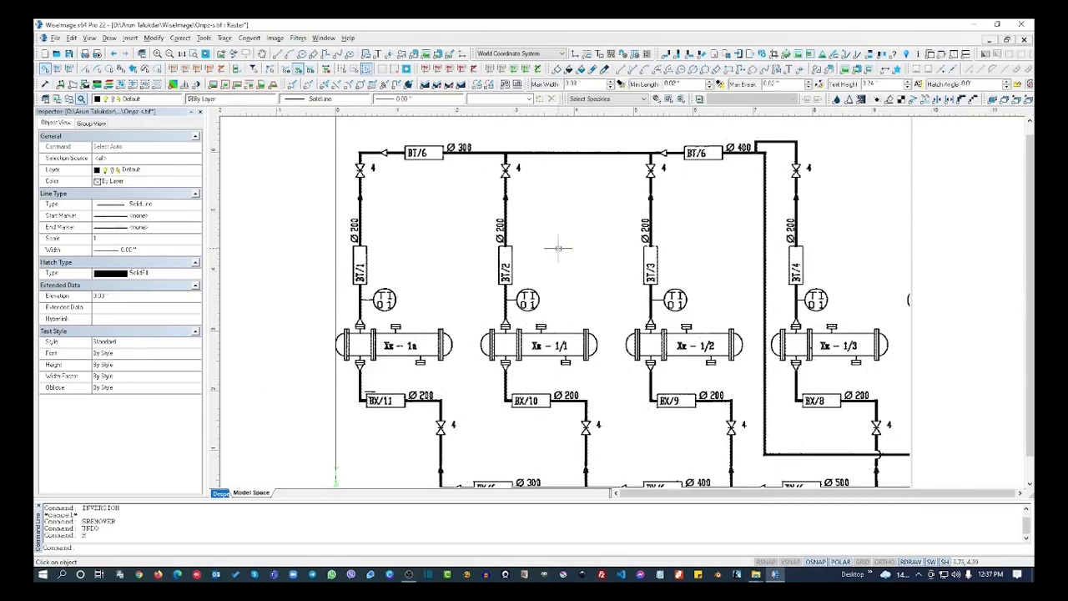
{"action": "key", "text": "ctrl+z"}
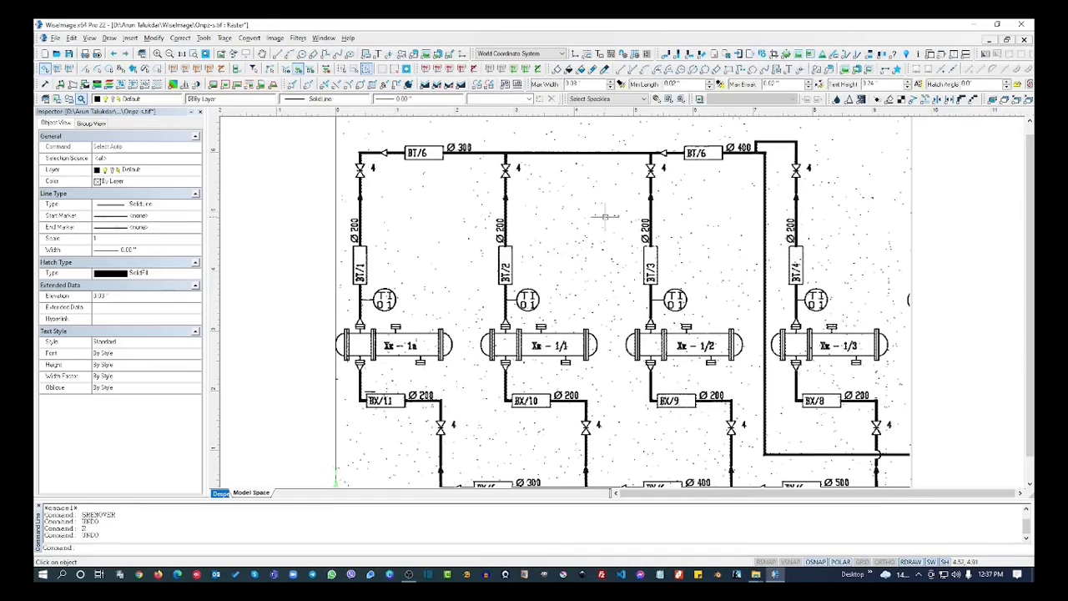
- Open Separation by Size for the speckled piping diagram and place its dialog over the drawing near BT/2
{"action": "scroll", "coordinate": [604, 215], "scroll_direction": "up", "scroll_amount": 3}
{"action": "scroll", "coordinate": [594, 213], "scroll_direction": "up", "scroll_amount": 3}
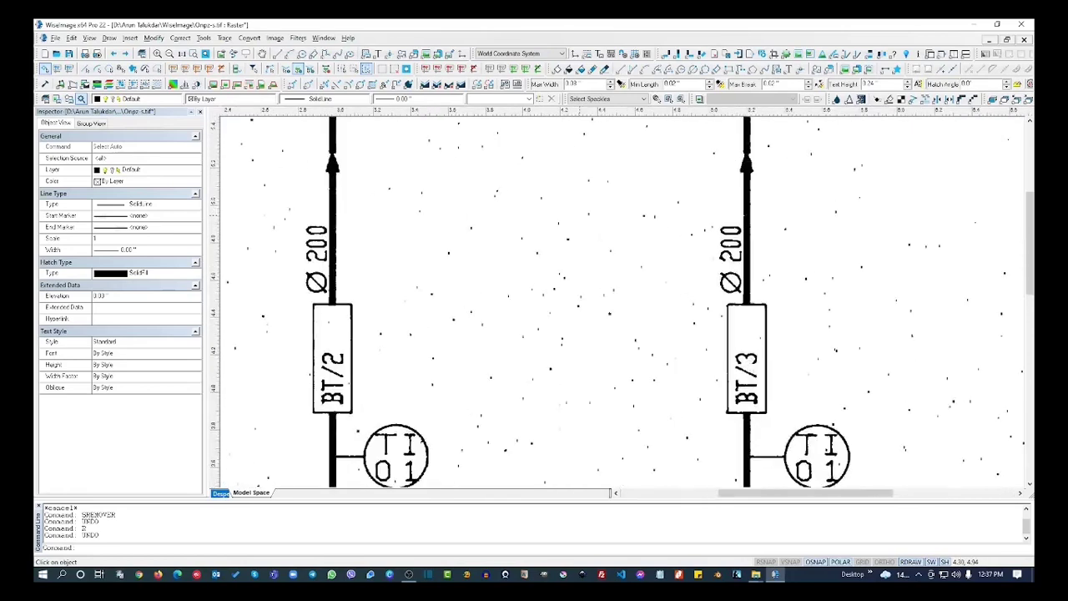
{"action": "scroll", "coordinate": [552, 229], "scroll_direction": "down", "scroll_amount": 4}
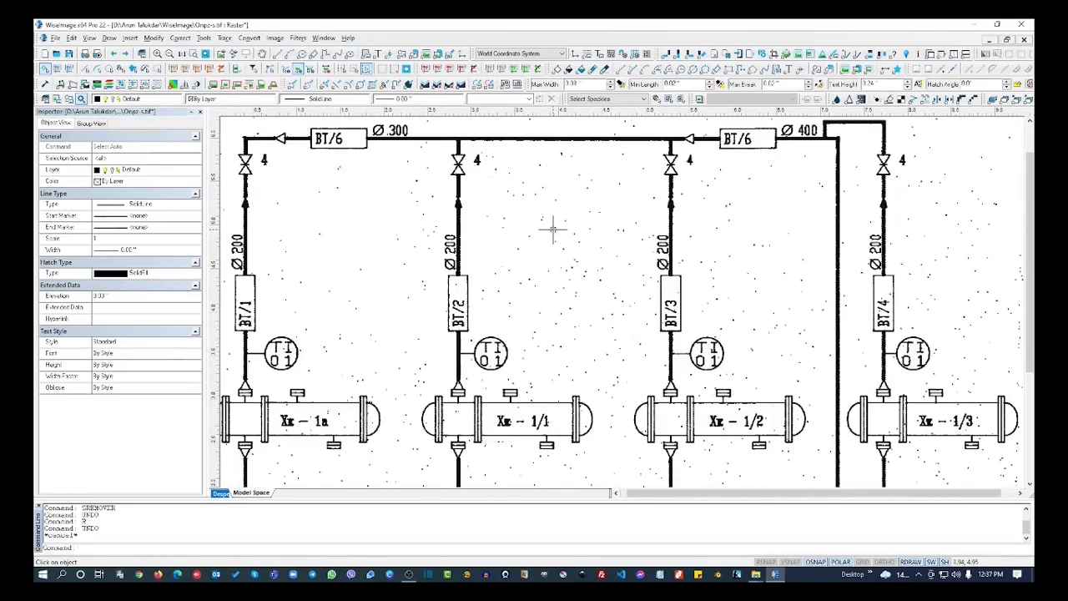
{"action": "scroll", "coordinate": [552, 228], "scroll_direction": "up", "scroll_amount": 5}
{"action": "left_click", "coordinate": [275, 37]}
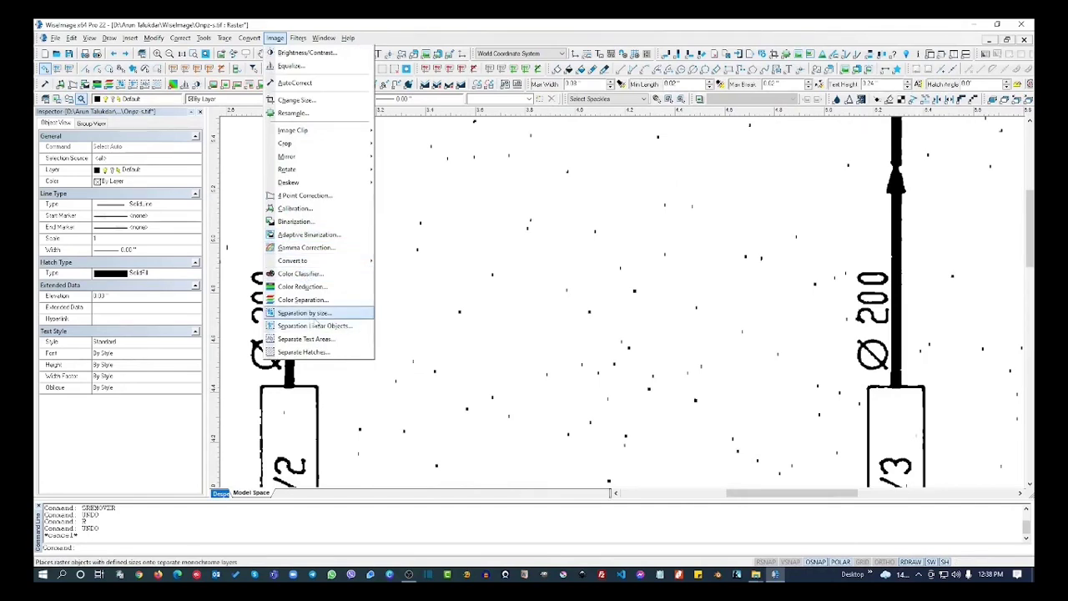
{"action": "left_click", "coordinate": [314, 314]}
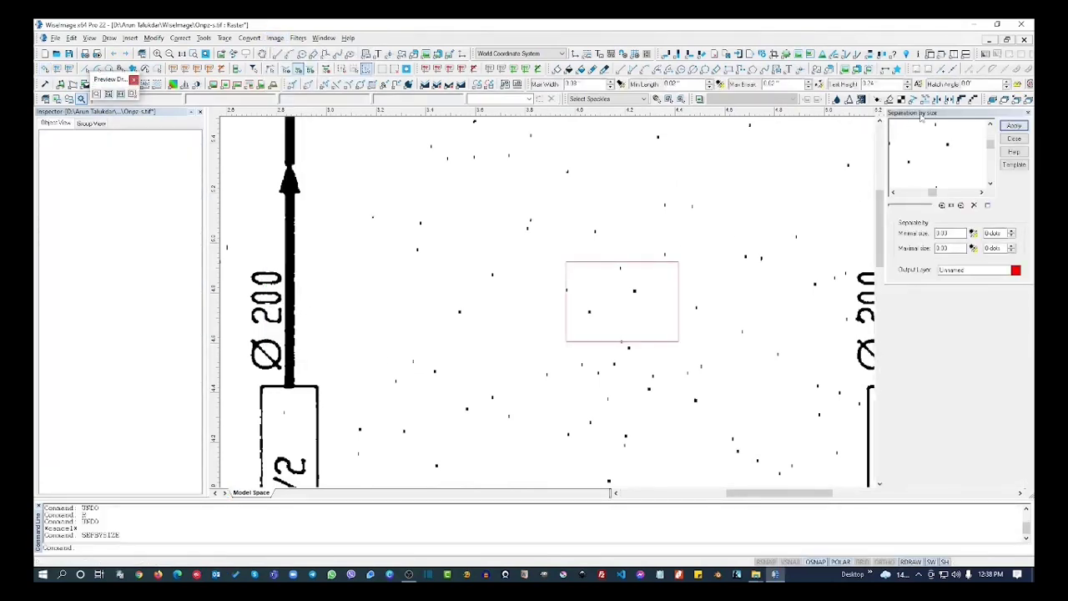
{"action": "right_click", "coordinate": [921, 114]}
{"action": "left_click", "coordinate": [956, 118]}
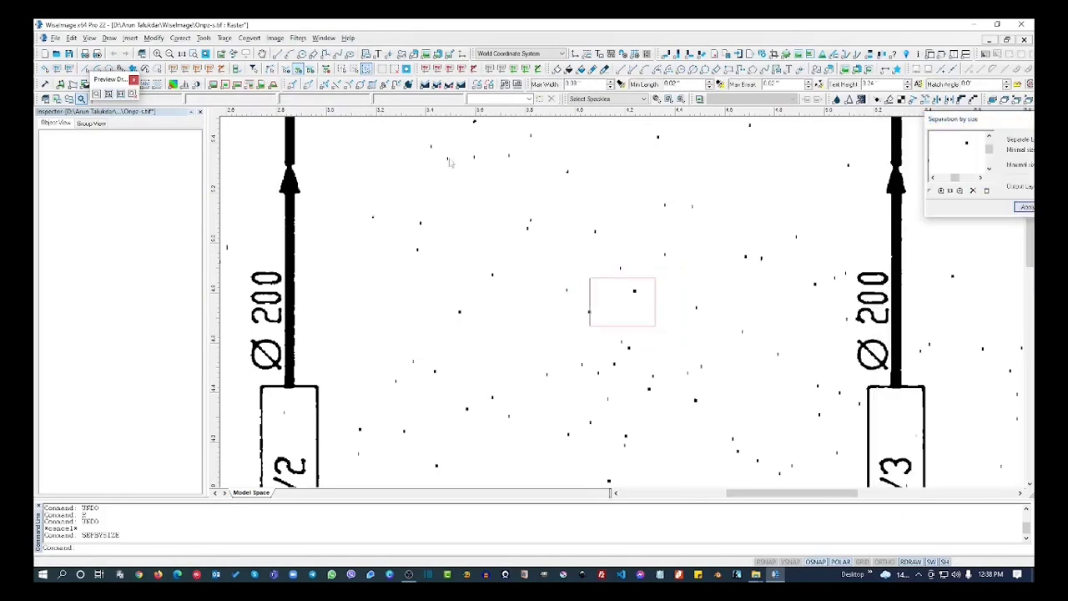
{"action": "left_click_drag", "start_coordinate": [449, 162], "coordinate": [297, 144]}
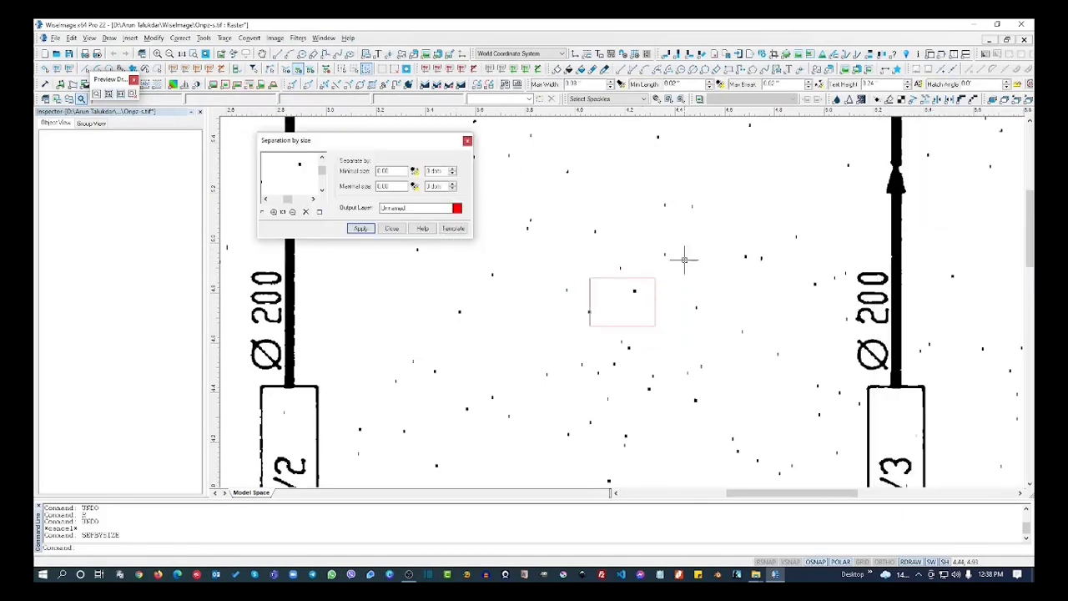
- Separate the speckles onto the red Unnamed output layer with Separation by Size, picking the maximal size from a large speckle between BT/2 and BT/3
{"action": "scroll", "coordinate": [684, 259], "scroll_direction": "down", "scroll_amount": 2}
{"action": "scroll", "coordinate": [639, 246], "scroll_direction": "up", "scroll_amount": 2}
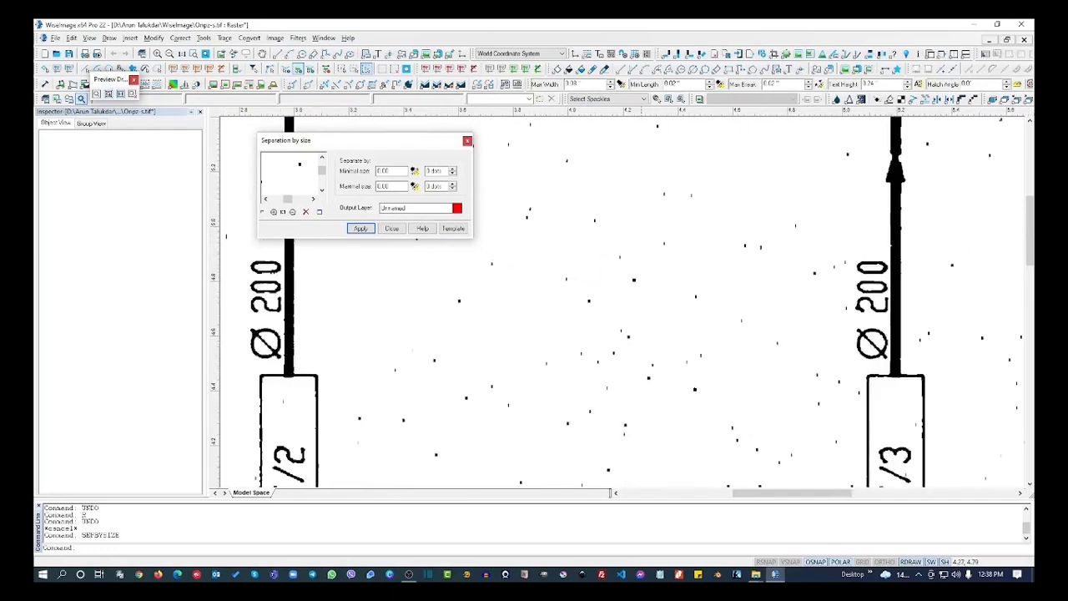
{"action": "scroll", "coordinate": [633, 273], "scroll_direction": "up", "scroll_amount": 5}
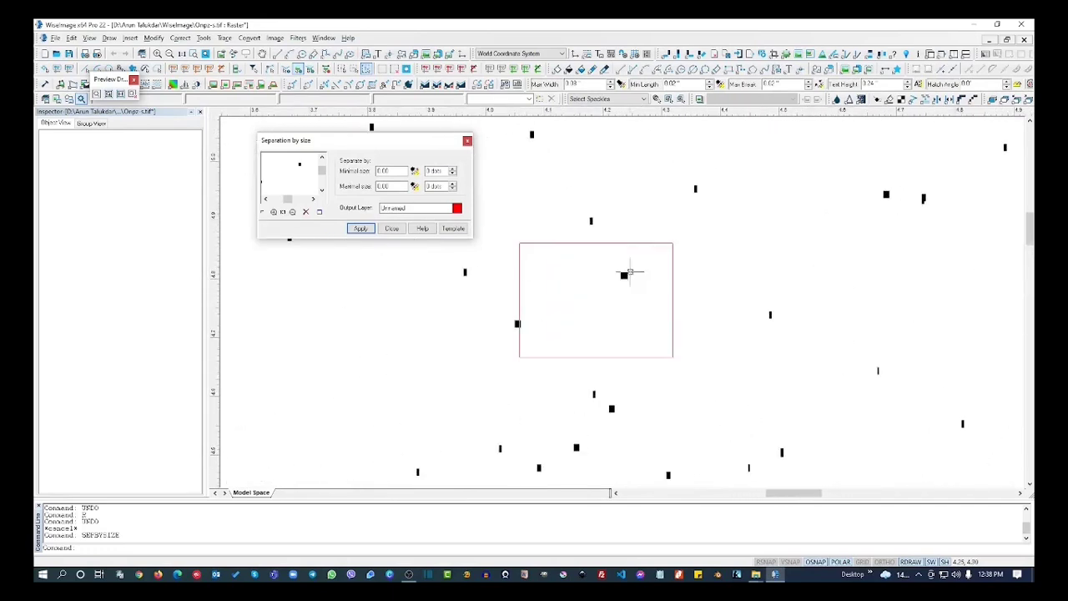
{"action": "scroll", "coordinate": [631, 272], "scroll_direction": "down", "scroll_amount": 2}
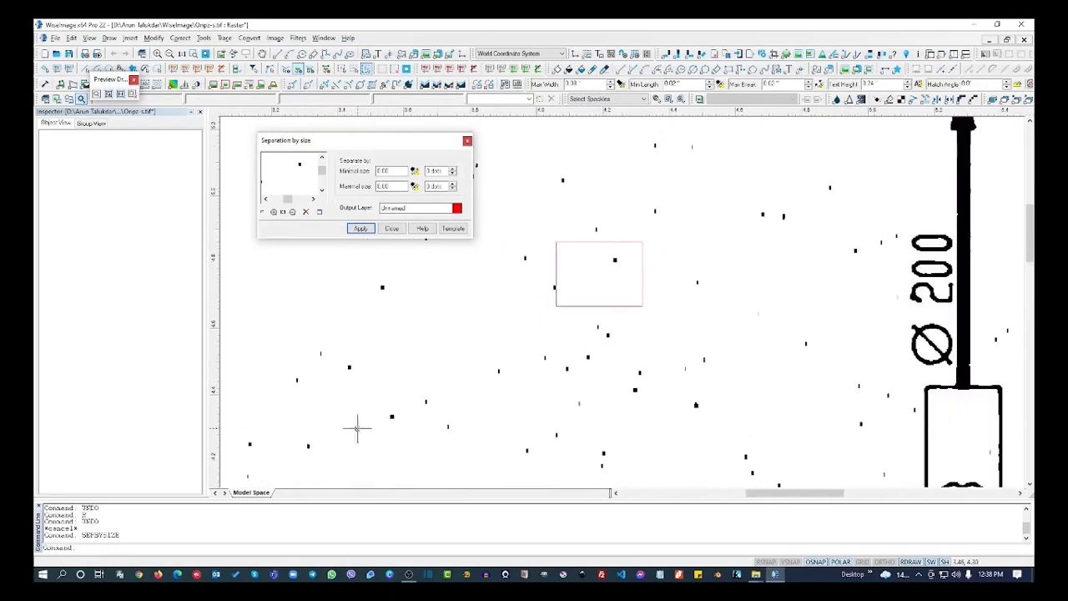
{"action": "scroll", "coordinate": [593, 392], "scroll_direction": "up", "scroll_amount": 2}
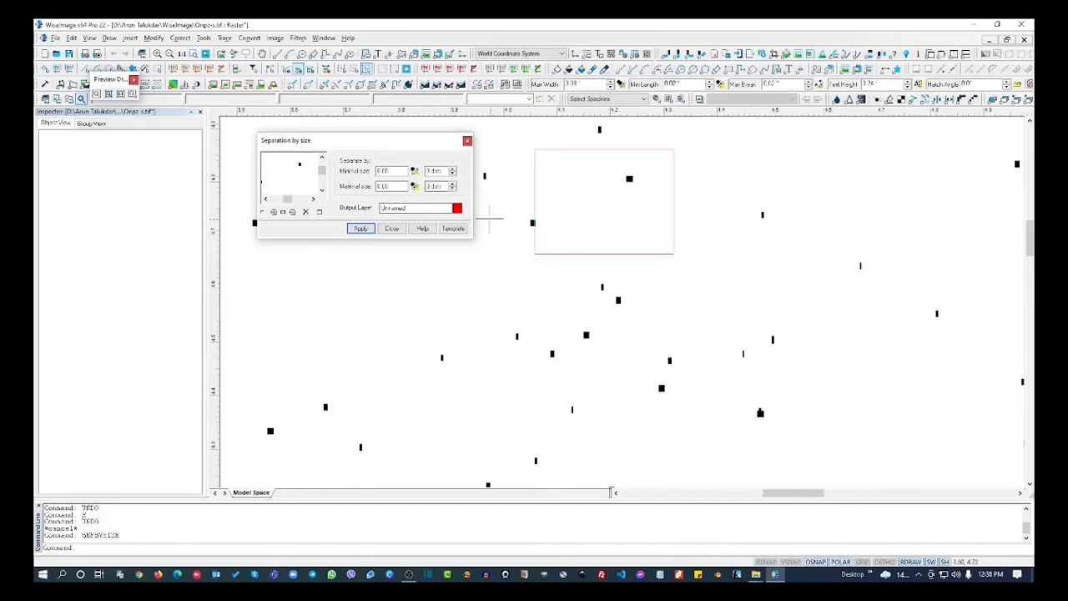
{"action": "left_click", "coordinate": [414, 185]}
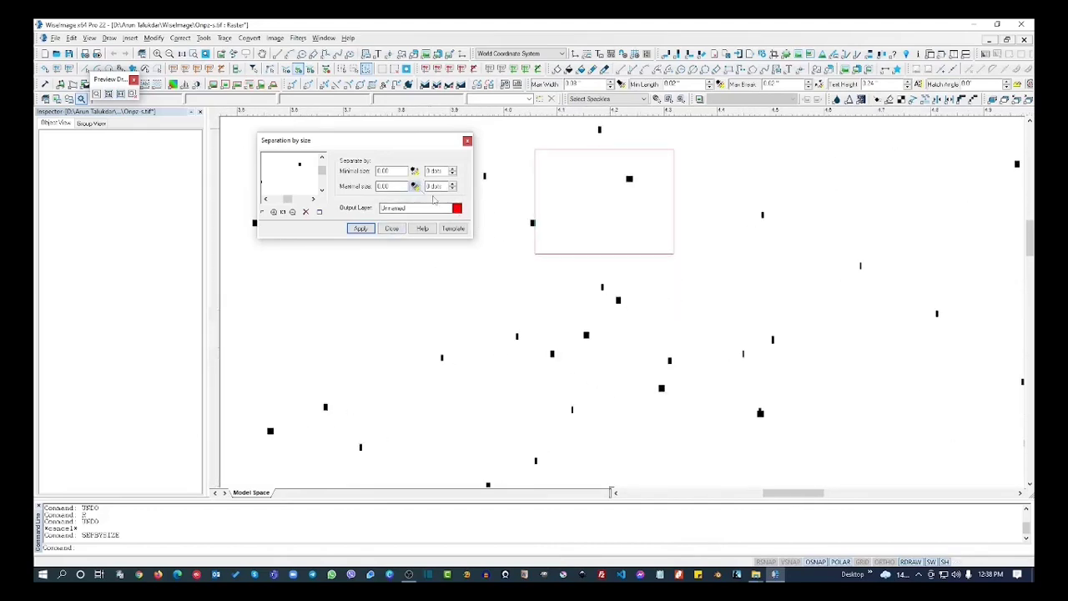
{"action": "scroll", "coordinate": [763, 397], "scroll_direction": "up", "scroll_amount": 4}
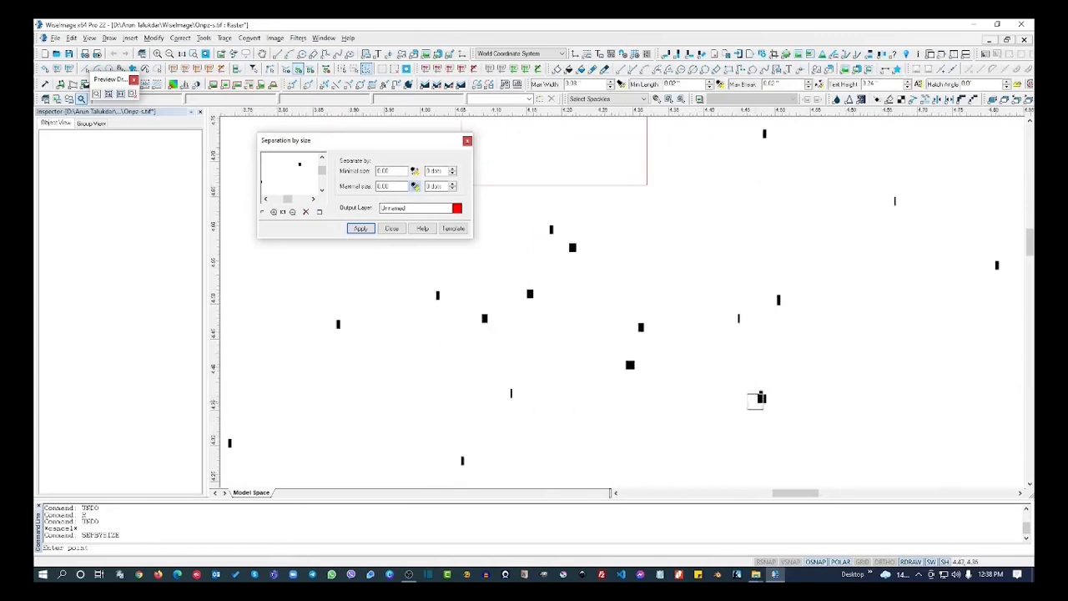
{"action": "left_click", "coordinate": [762, 398]}
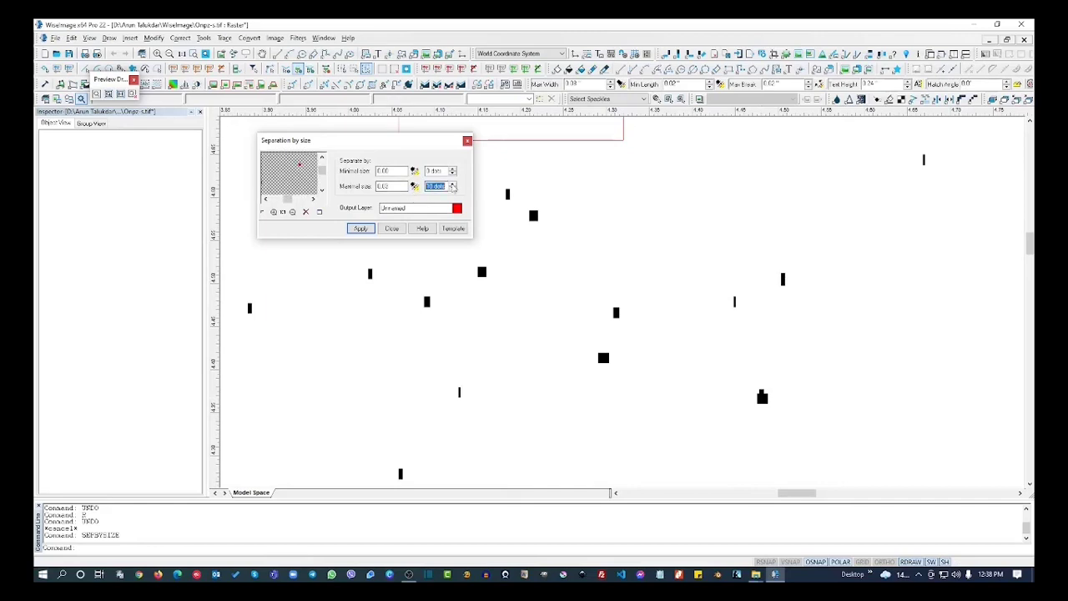
{"action": "left_click", "coordinate": [360, 227]}
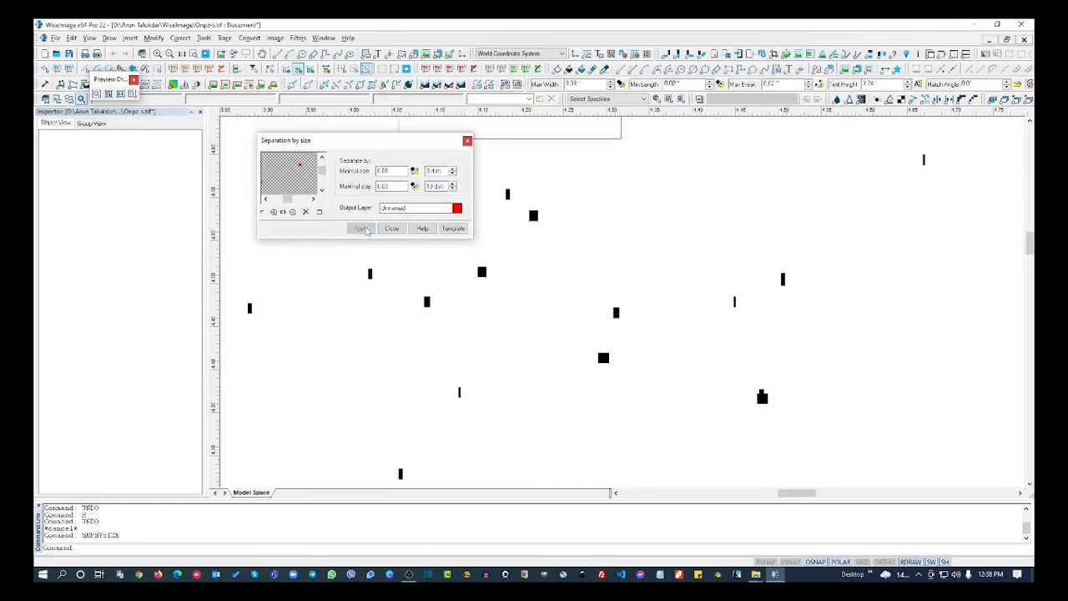
{"action": "left_click", "coordinate": [395, 228]}
- Examine which speckles were separated in red around BT/3, BX/10 and the lower pipe runs of the diagram
{"action": "scroll", "coordinate": [394, 227], "scroll_direction": "down", "scroll_amount": 2}
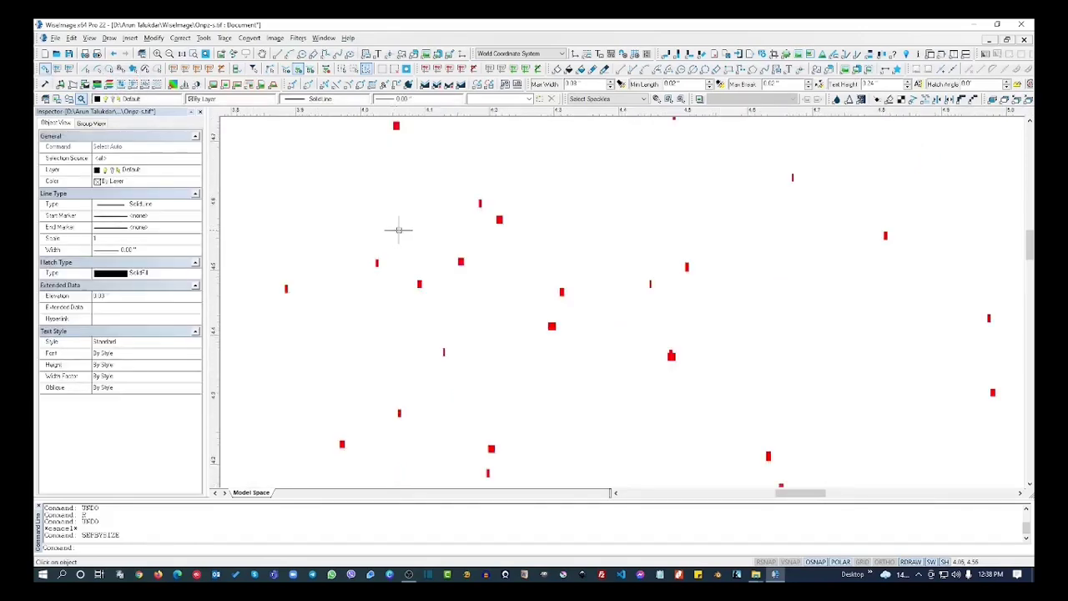
{"action": "scroll", "coordinate": [405, 226], "scroll_direction": "down", "scroll_amount": 4}
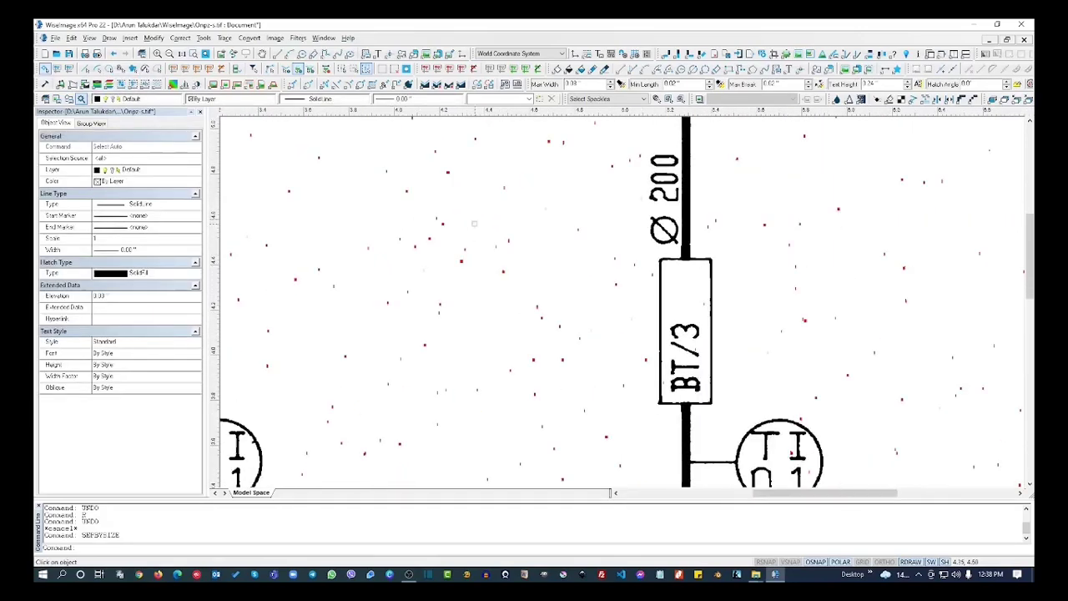
{"action": "scroll", "coordinate": [483, 221], "scroll_direction": "down", "scroll_amount": 5}
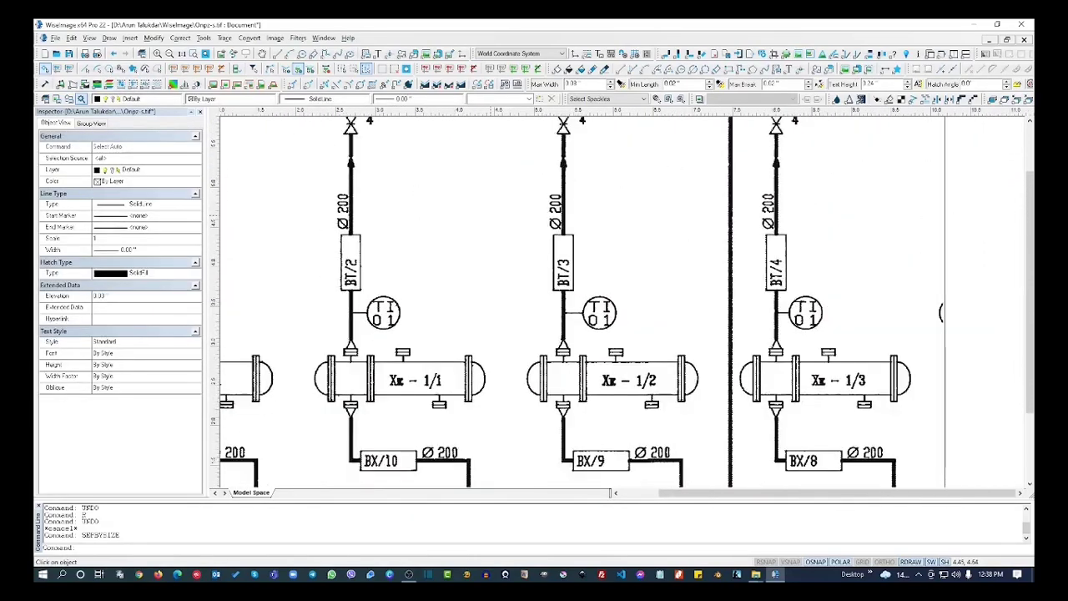
{"action": "middle_click_drag", "start_coordinate": [518, 379], "coordinate": [564, 183]}
{"action": "scroll", "coordinate": [558, 292], "scroll_direction": "up", "scroll_amount": 5}
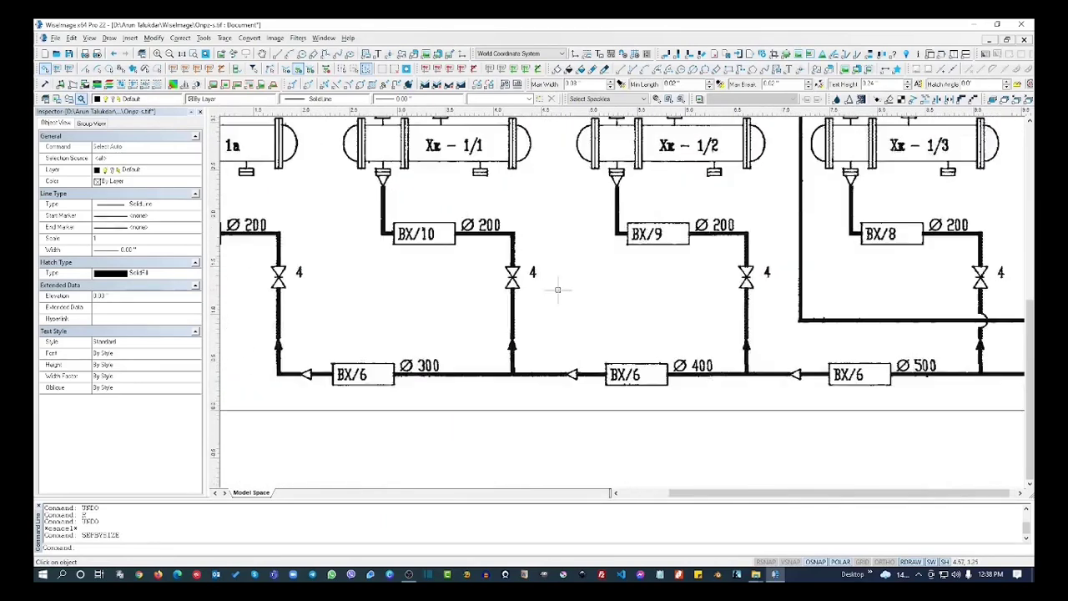
{"action": "scroll", "coordinate": [534, 292], "scroll_direction": "up", "scroll_amount": 4}
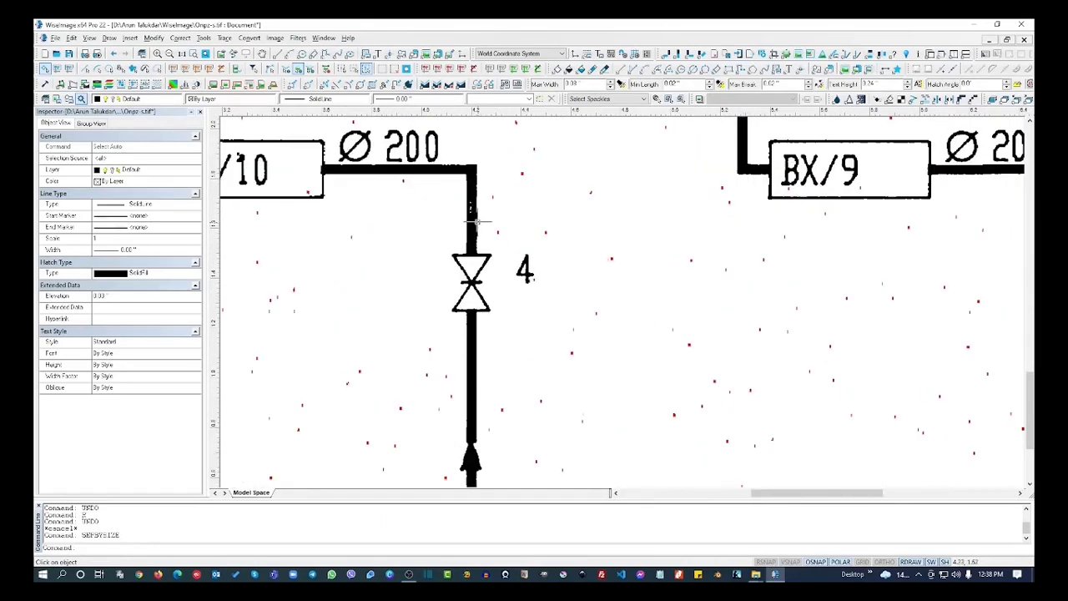
{"action": "middle_click_drag", "start_coordinate": [392, 198], "coordinate": [776, 245]}
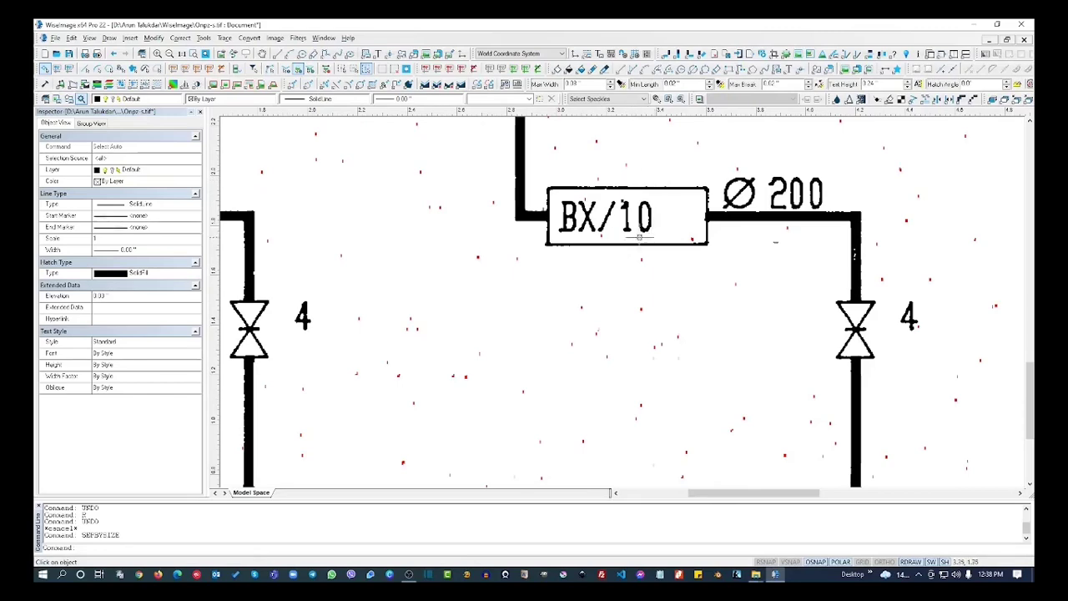
{"action": "scroll", "coordinate": [601, 216], "scroll_direction": "up", "scroll_amount": 1}
{"action": "scroll", "coordinate": [613, 206], "scroll_direction": "up", "scroll_amount": 2}
{"action": "scroll", "coordinate": [402, 222], "scroll_direction": "down", "scroll_amount": 4}
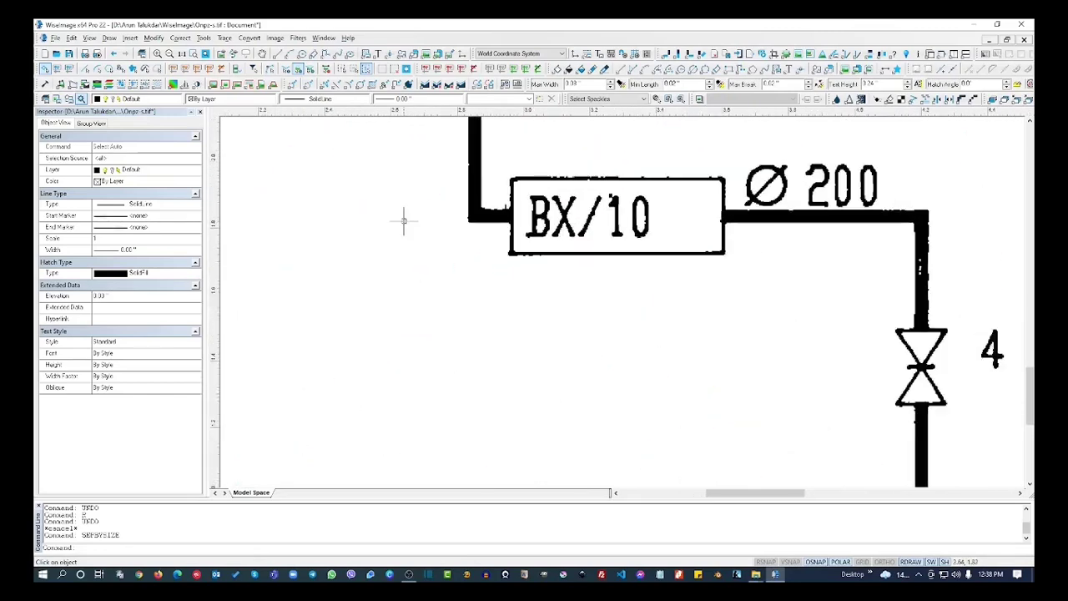
{"action": "scroll", "coordinate": [402, 222], "scroll_direction": "down", "scroll_amount": 5}
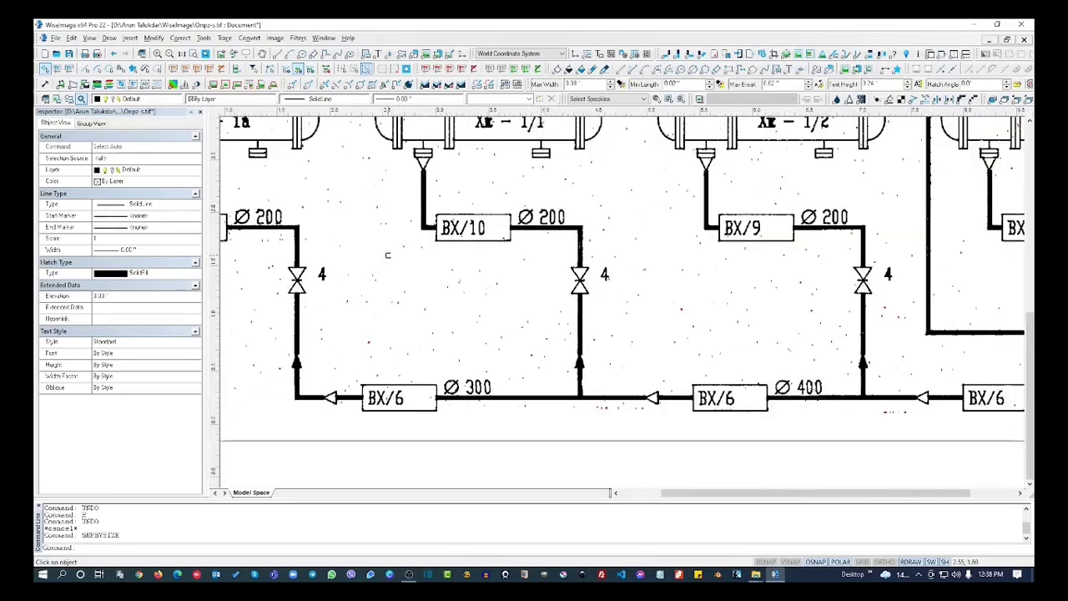
{"action": "scroll", "coordinate": [406, 275], "scroll_direction": "down", "scroll_amount": 5}
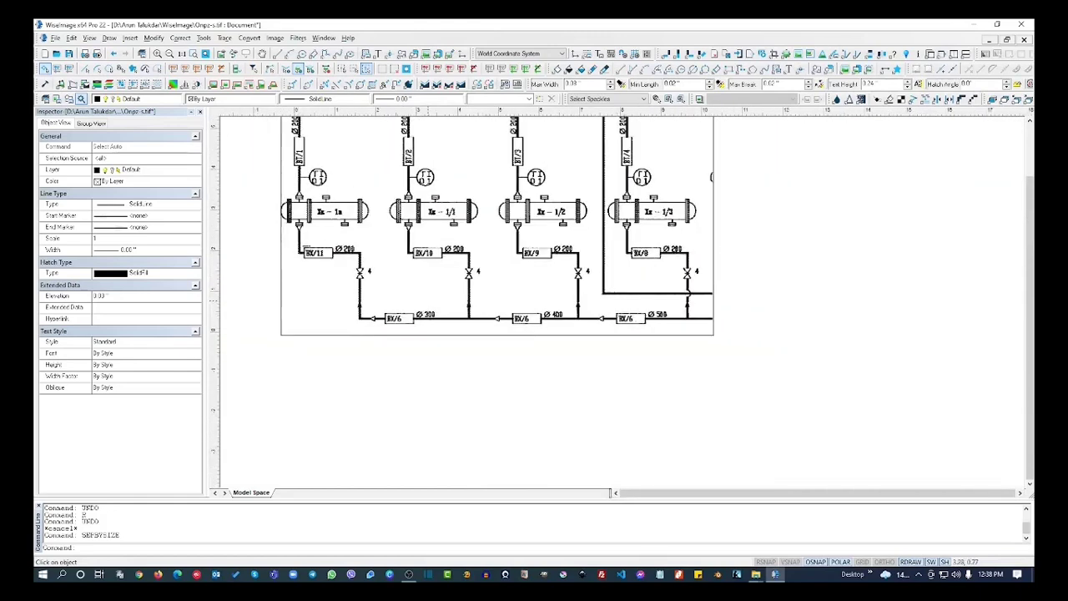
{"action": "middle_click_drag", "start_coordinate": [443, 186], "coordinate": [454, 271]}
- Select the separated red speckle raster by its frame and move it about 11.2 inches to the right of the piping diagram
{"action": "scroll", "coordinate": [489, 282], "scroll_direction": "down", "scroll_amount": 1}
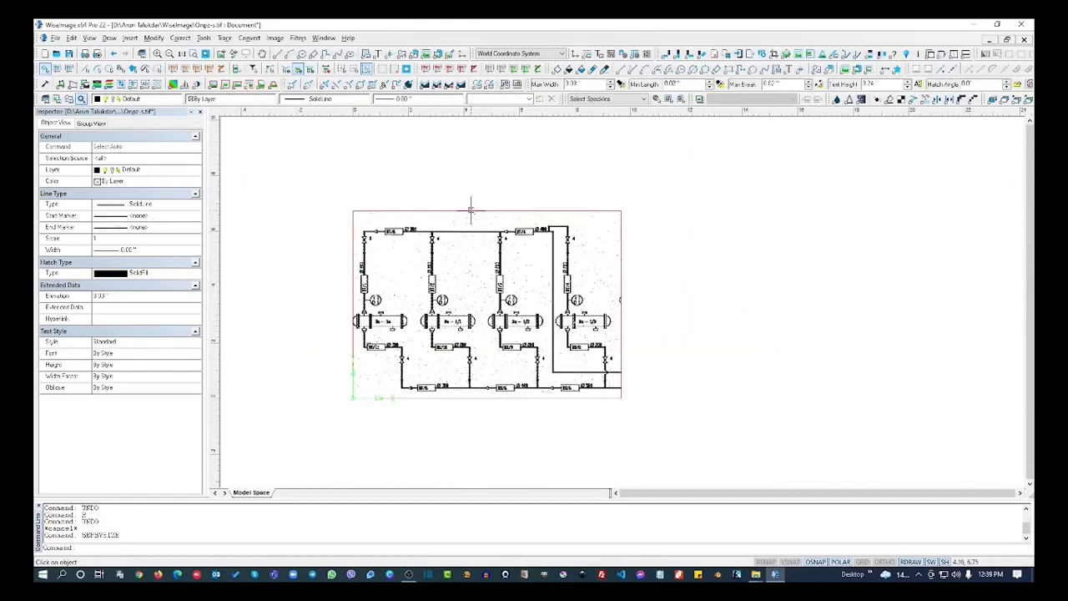
{"action": "scroll", "coordinate": [406, 199], "scroll_direction": "up", "scroll_amount": 1}
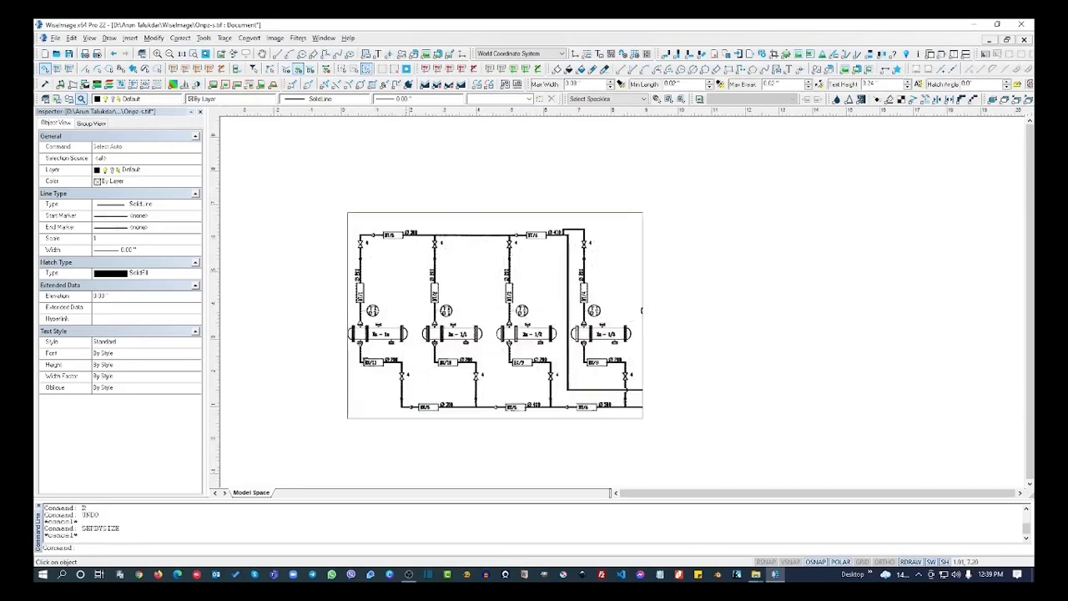
{"action": "scroll", "coordinate": [409, 215], "scroll_direction": "up", "scroll_amount": 1}
{"action": "key", "text": "Tab"}
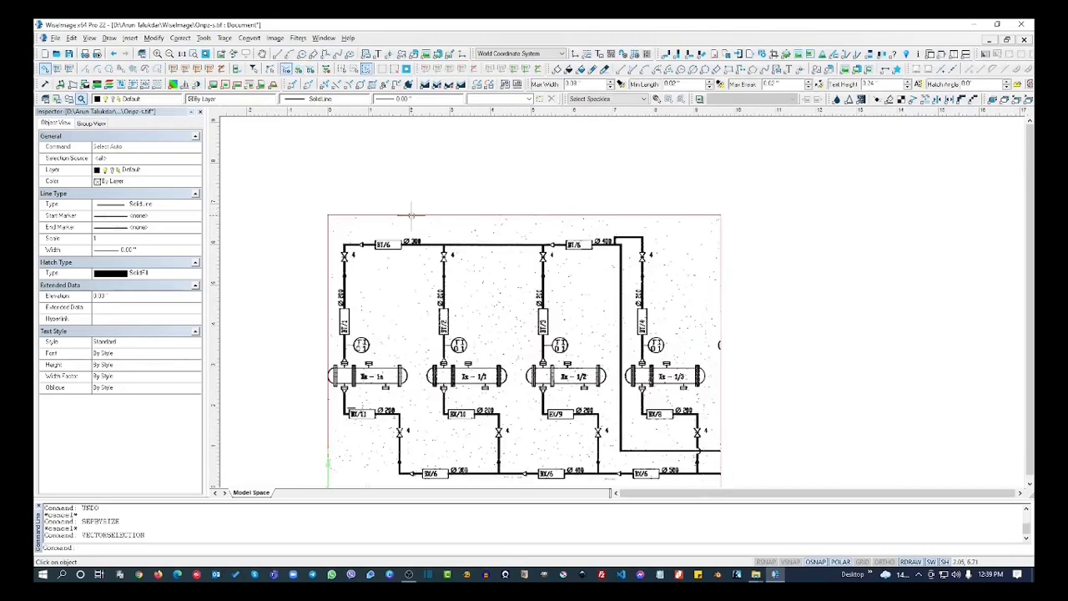
{"action": "left_click", "coordinate": [411, 211]}
{"action": "scroll", "coordinate": [302, 169], "scroll_direction": "down", "scroll_amount": 2}
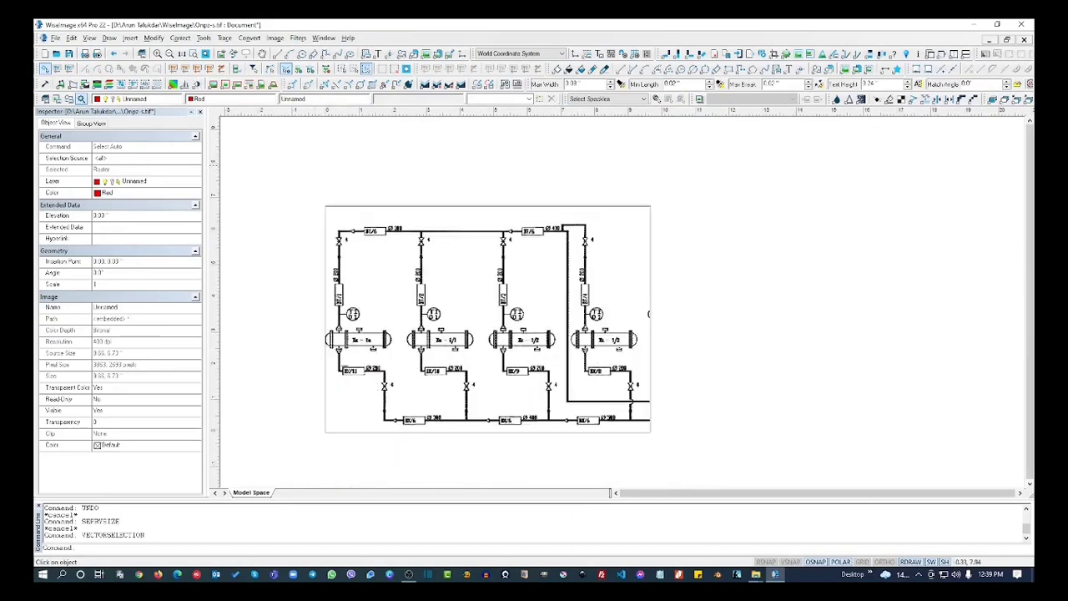
{"action": "left_click_drag", "start_coordinate": [356, 198], "coordinate": [668, 201]}
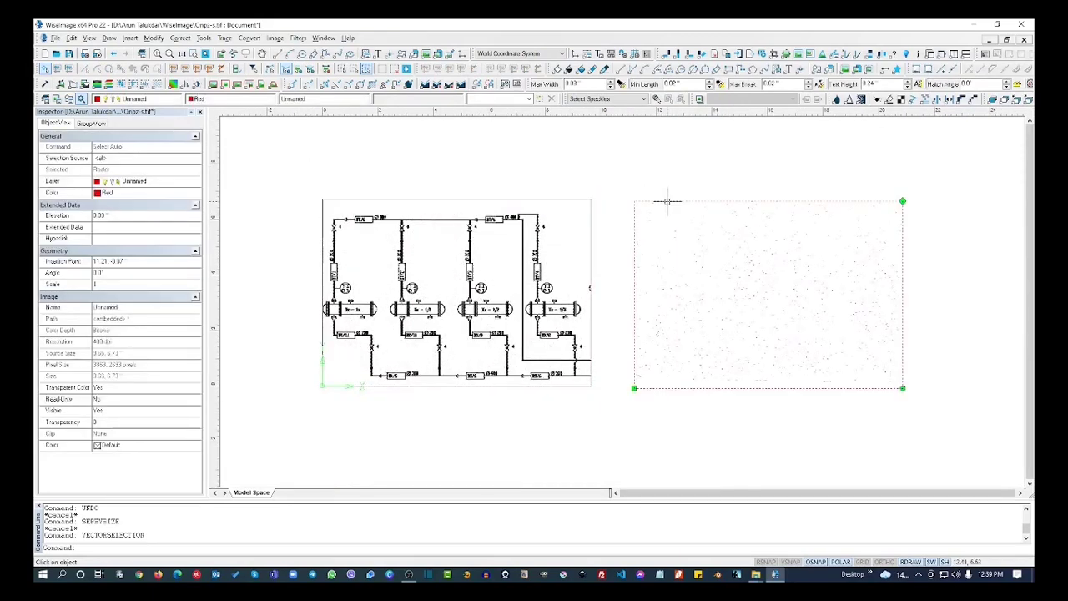
- Delete the separated speckle raster and check the cleaned piping diagram
{"action": "middle_click_drag", "start_coordinate": [770, 312], "coordinate": [617, 307]}
{"action": "scroll", "coordinate": [551, 271], "scroll_direction": "up", "scroll_amount": 3}
{"action": "scroll", "coordinate": [756, 365], "scroll_direction": "down", "scroll_amount": 2}
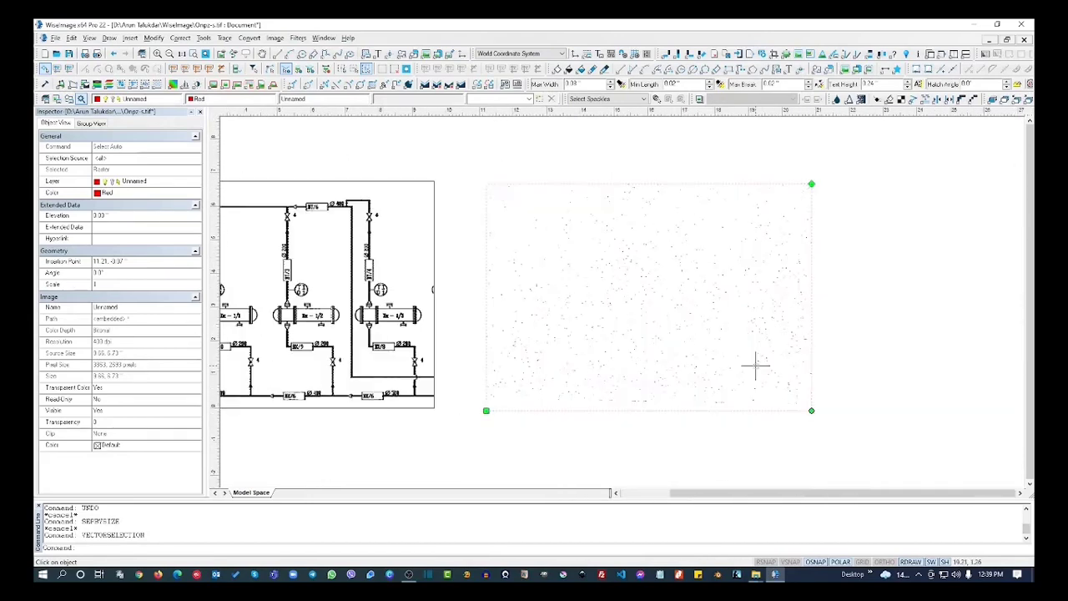
{"action": "key", "text": "Delete"}
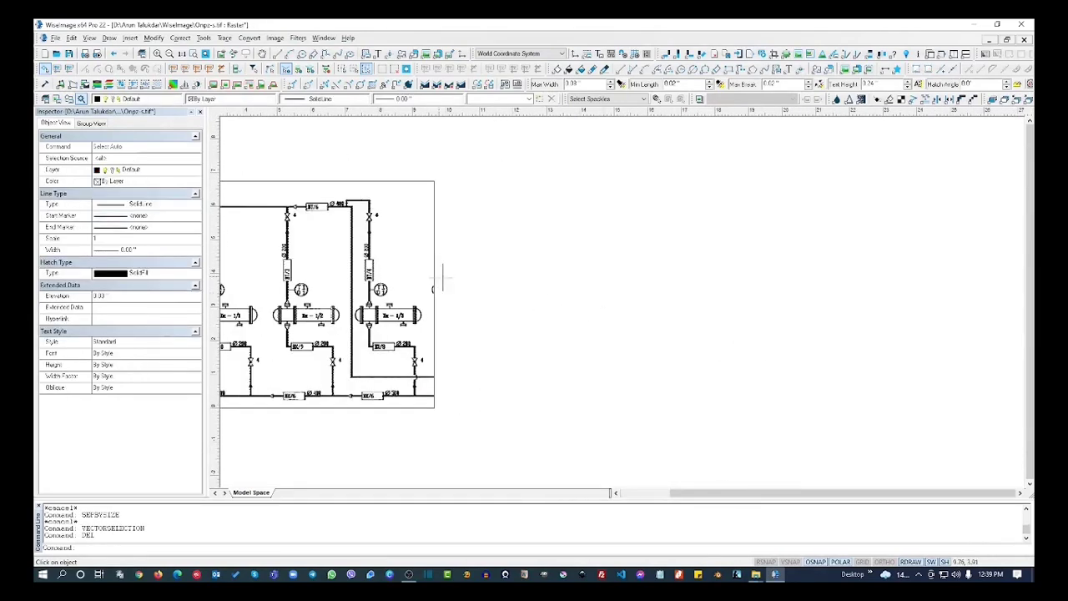
{"action": "middle_click_drag", "start_coordinate": [486, 292], "coordinate": [805, 302]}
{"action": "scroll", "coordinate": [615, 325], "scroll_direction": "up", "scroll_amount": 2}
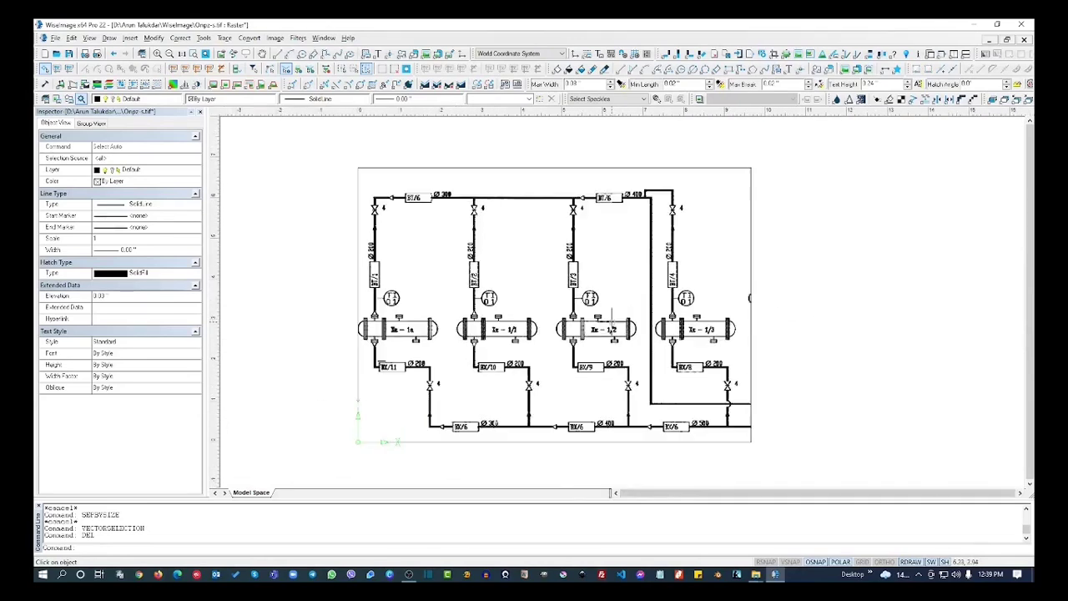
{"action": "scroll", "coordinate": [628, 356], "scroll_direction": "up", "scroll_amount": 1}
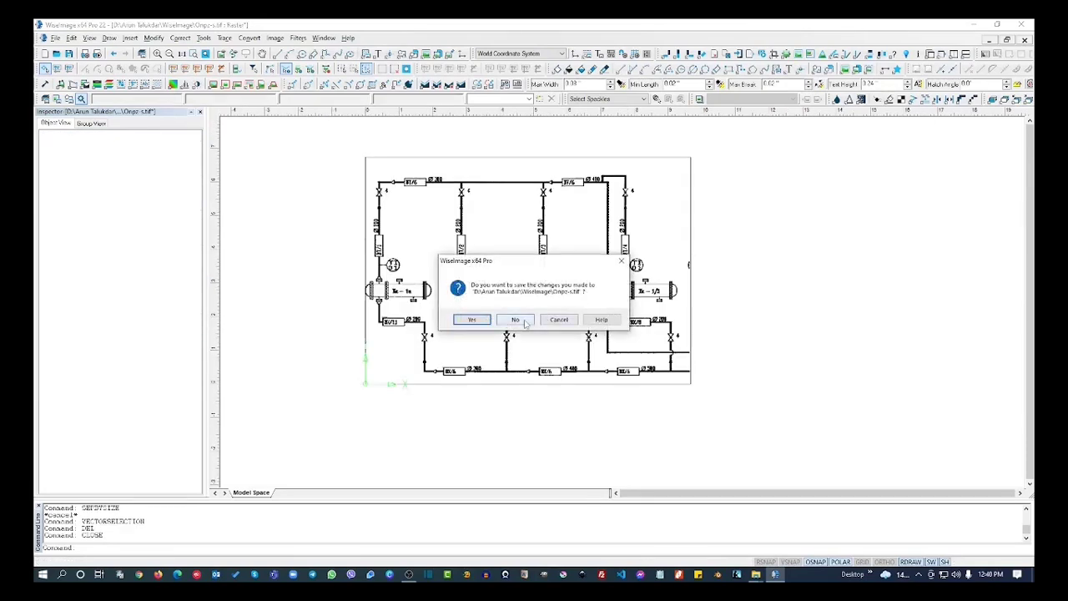
- Close the piping diagram without saving the changes and open Map.tif
{"action": "left_click", "coordinate": [516, 320]}
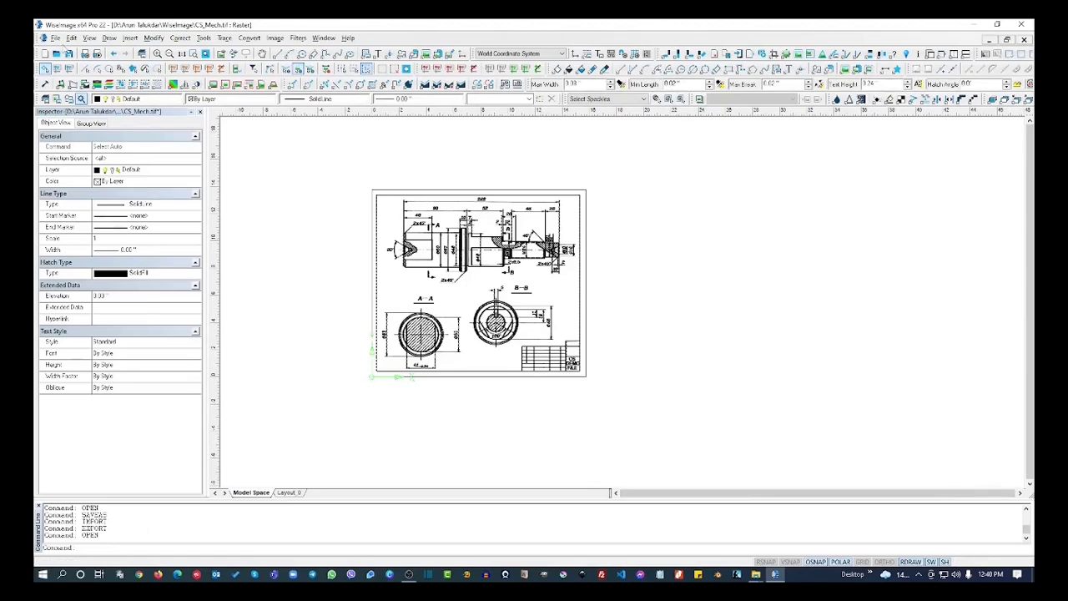
{"action": "left_click", "coordinate": [56, 53]}
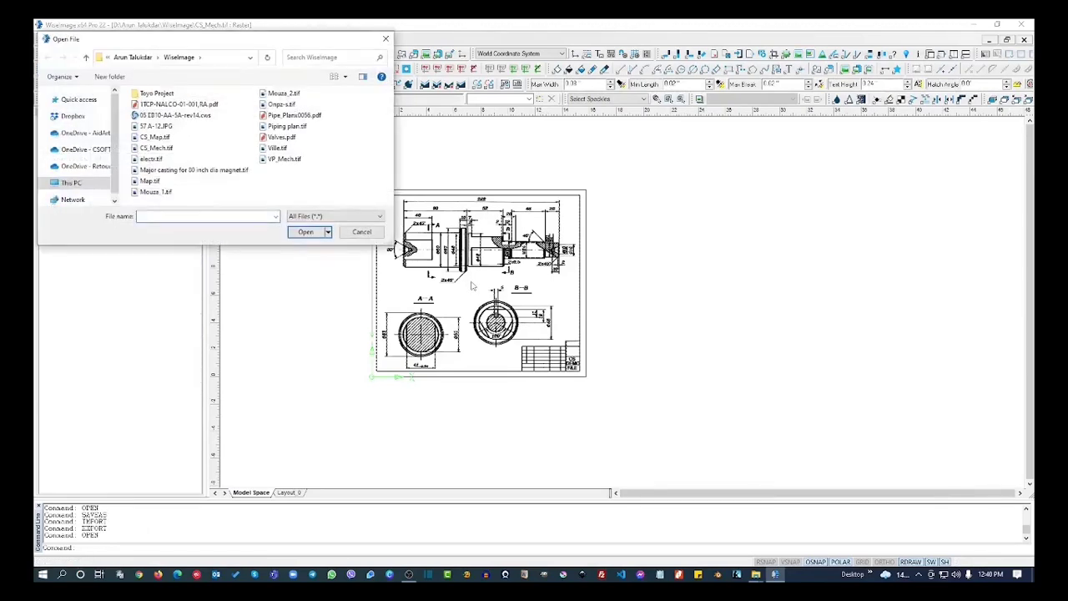
{"action": "left_click", "coordinate": [151, 181]}
{"action": "left_click", "coordinate": [305, 232]}
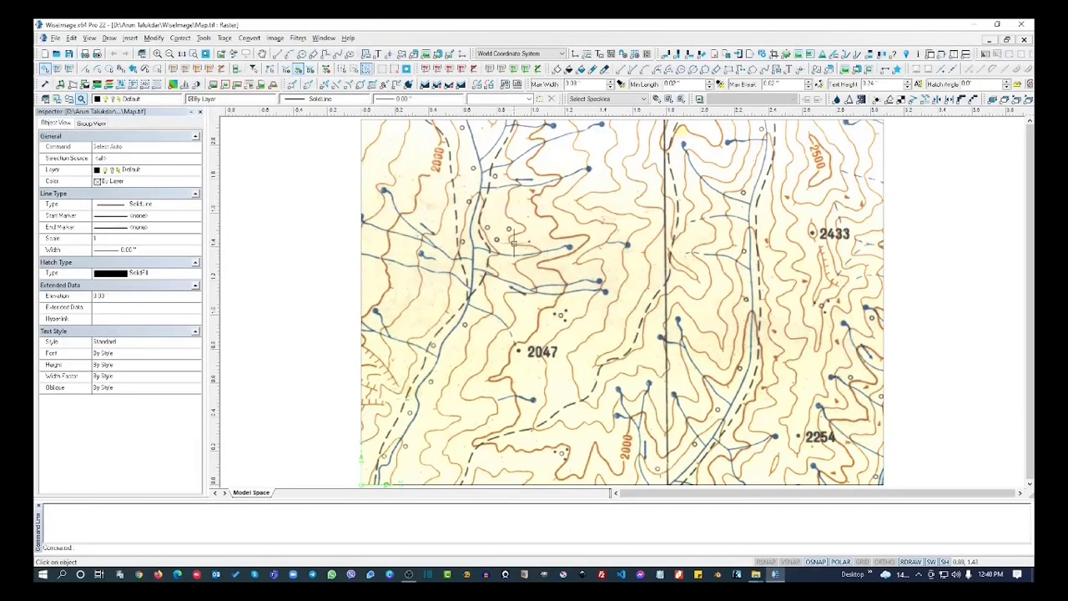
- Examine the mixed pixel shades along a brown contour line and in the speckled cream background of the map
{"action": "scroll", "coordinate": [583, 269], "scroll_direction": "up", "scroll_amount": 4}
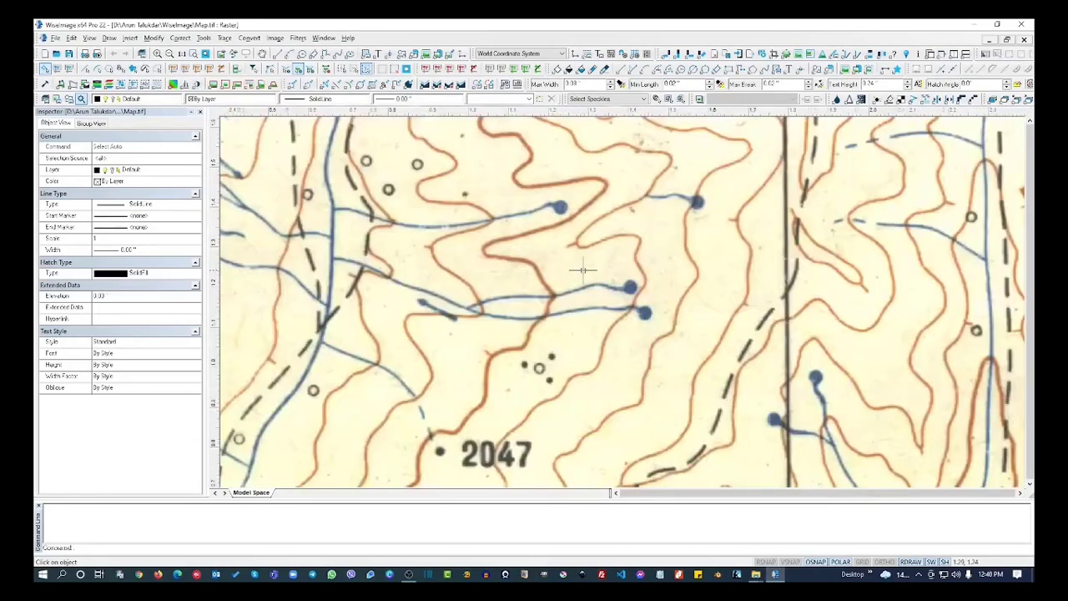
{"action": "scroll", "coordinate": [582, 270], "scroll_direction": "up", "scroll_amount": 5}
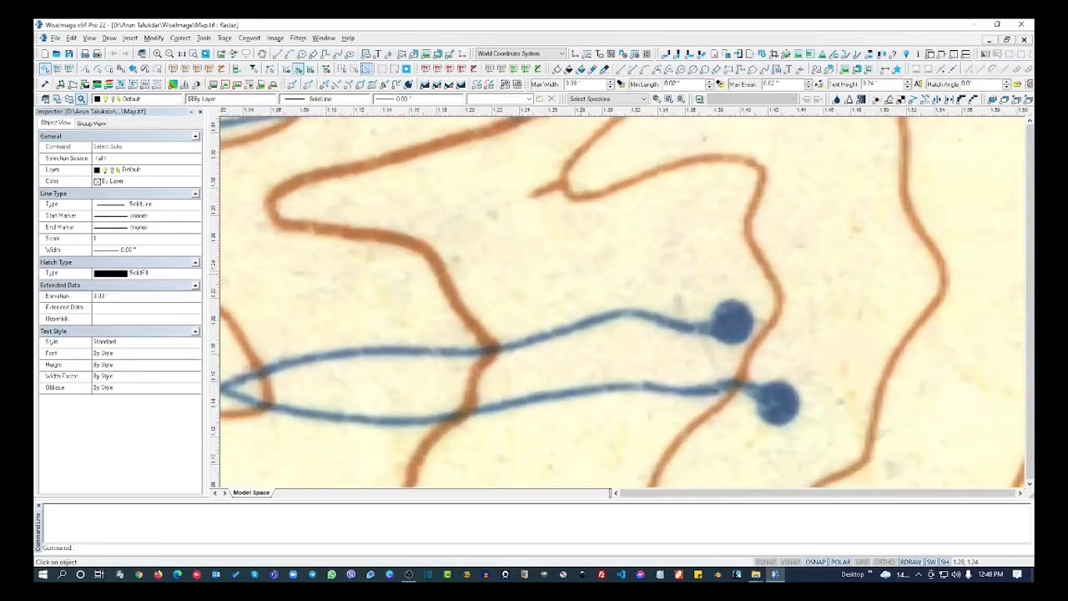
{"action": "scroll", "coordinate": [583, 270], "scroll_direction": "up", "scroll_amount": 2}
{"action": "middle_click_drag", "start_coordinate": [462, 188], "coordinate": [561, 302]}
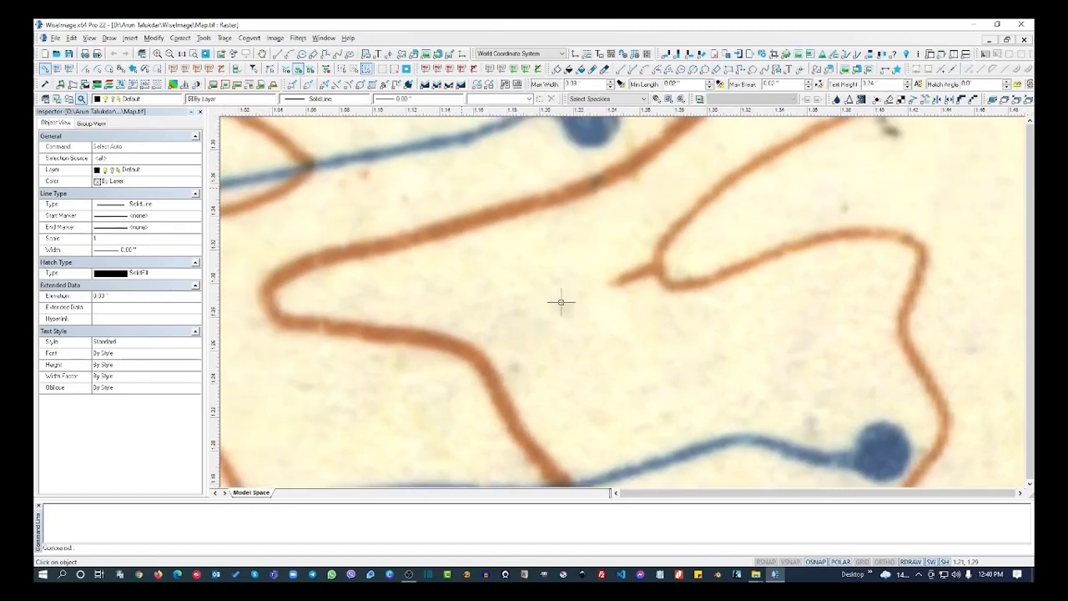
{"action": "scroll", "coordinate": [404, 238], "scroll_direction": "up", "scroll_amount": 3}
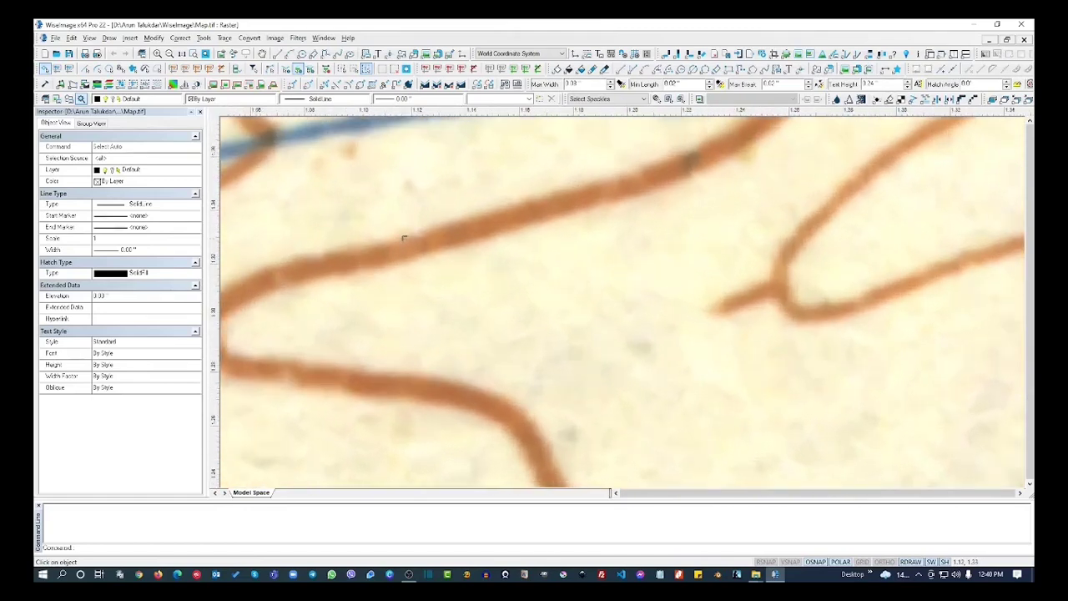
{"action": "scroll", "coordinate": [405, 242], "scroll_direction": "up", "scroll_amount": 3}
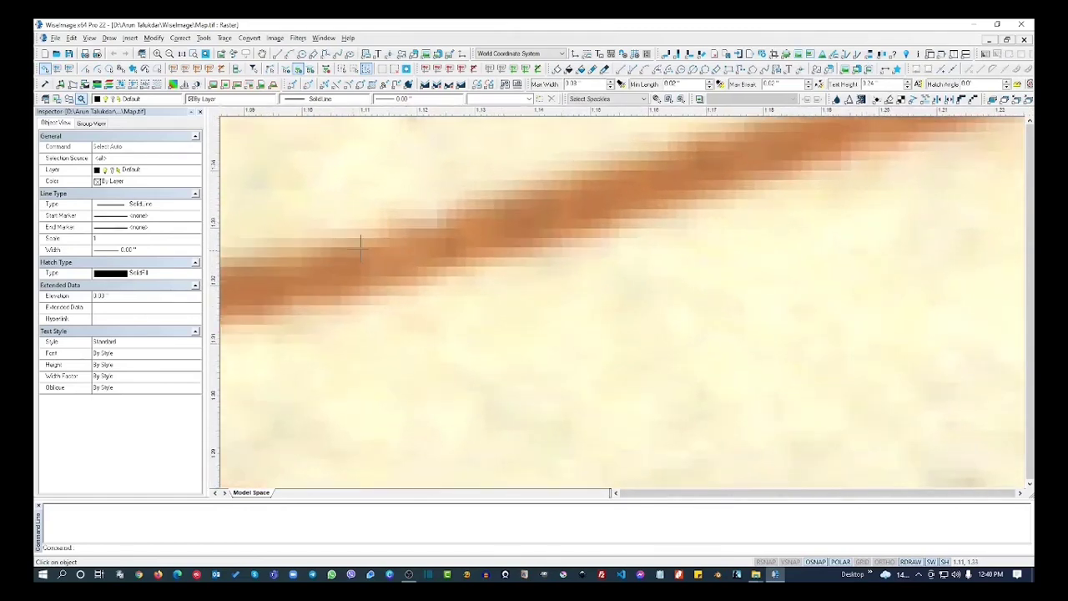
{"action": "scroll", "coordinate": [509, 219], "scroll_direction": "up", "scroll_amount": 3}
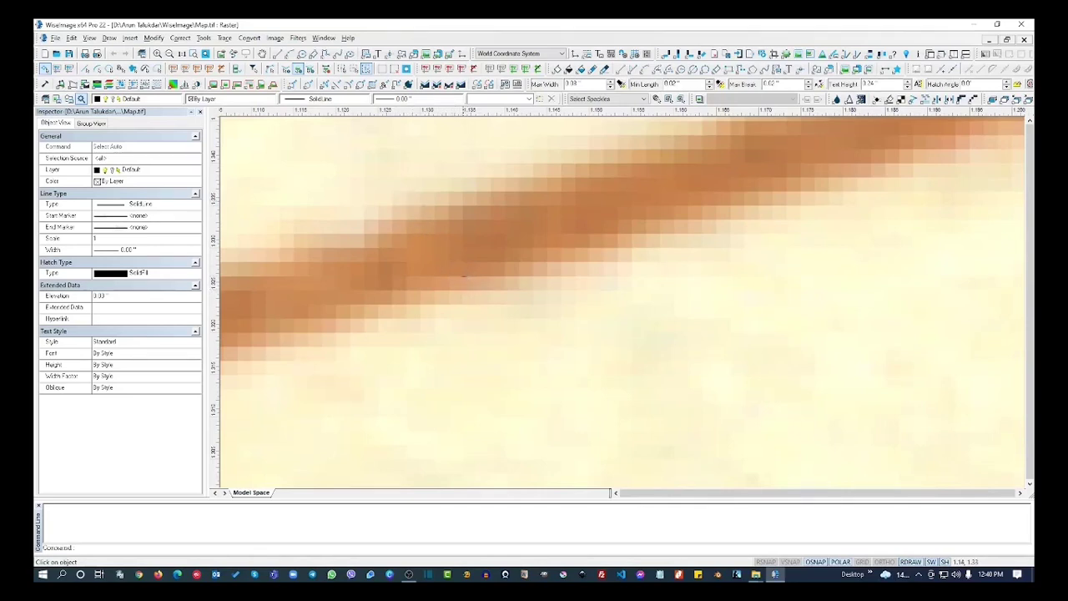
{"action": "scroll", "coordinate": [463, 276], "scroll_direction": "down", "scroll_amount": 5}
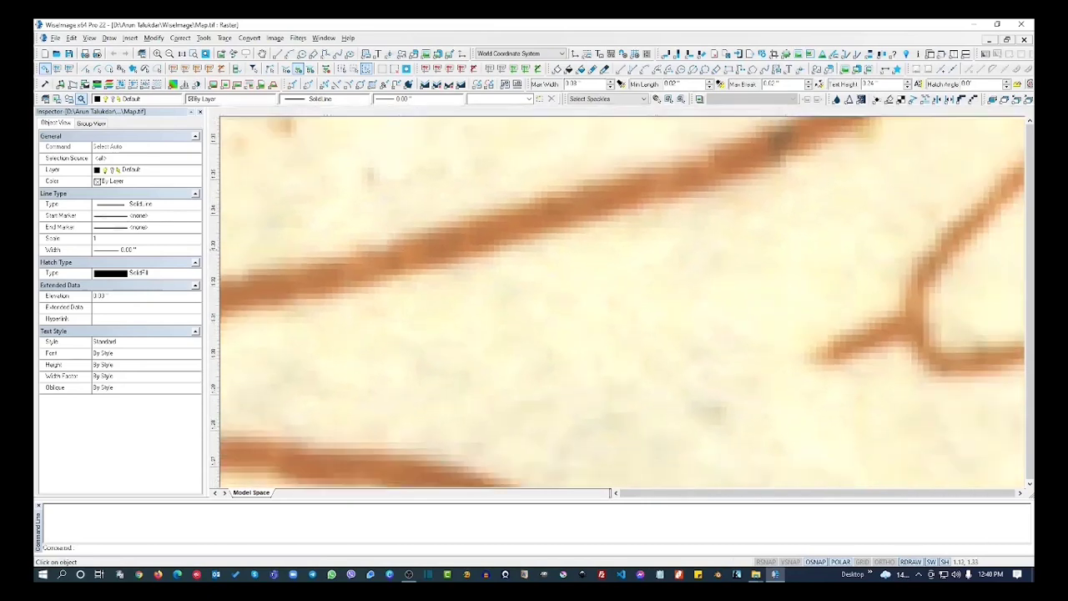
{"action": "scroll", "coordinate": [422, 257], "scroll_direction": "down", "scroll_amount": 5}
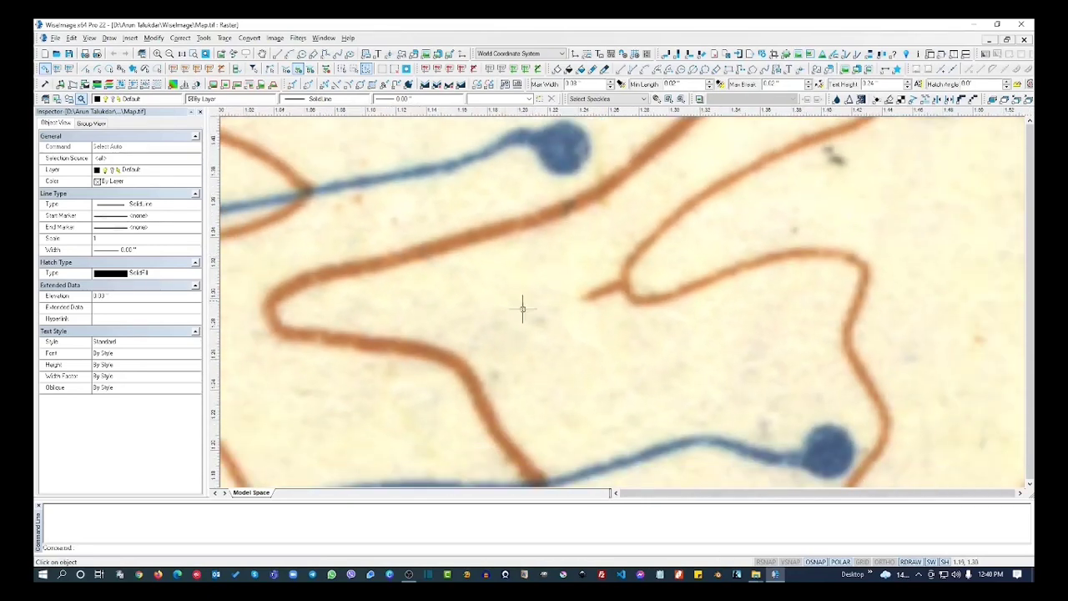
{"action": "scroll", "coordinate": [668, 342], "scroll_direction": "up", "scroll_amount": 1}
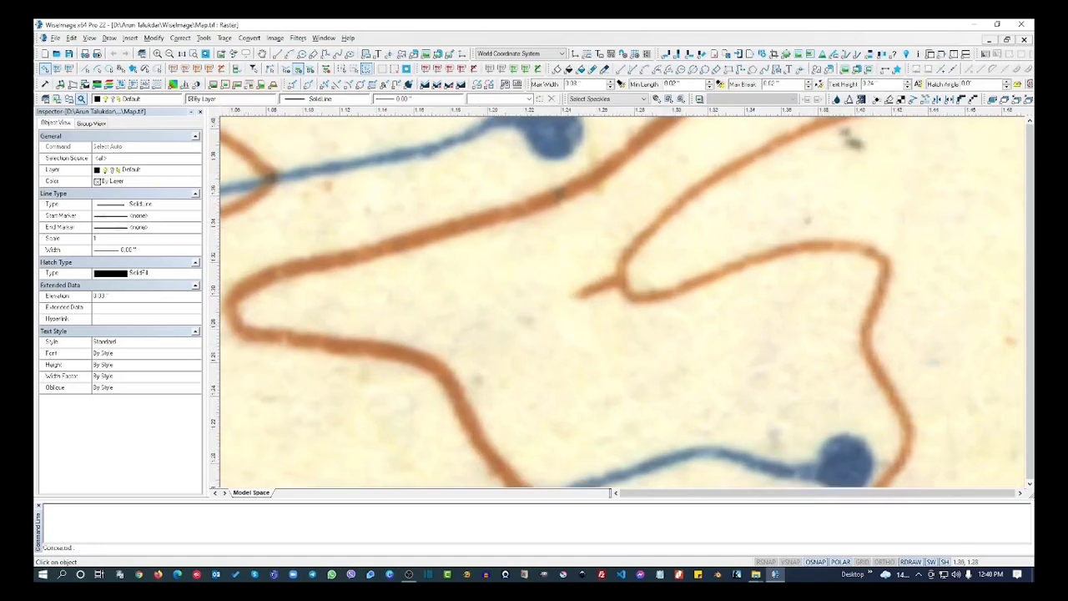
{"action": "scroll", "coordinate": [667, 321], "scroll_direction": "up", "scroll_amount": 3}
{"action": "scroll", "coordinate": [718, 283], "scroll_direction": "down", "scroll_amount": 1}
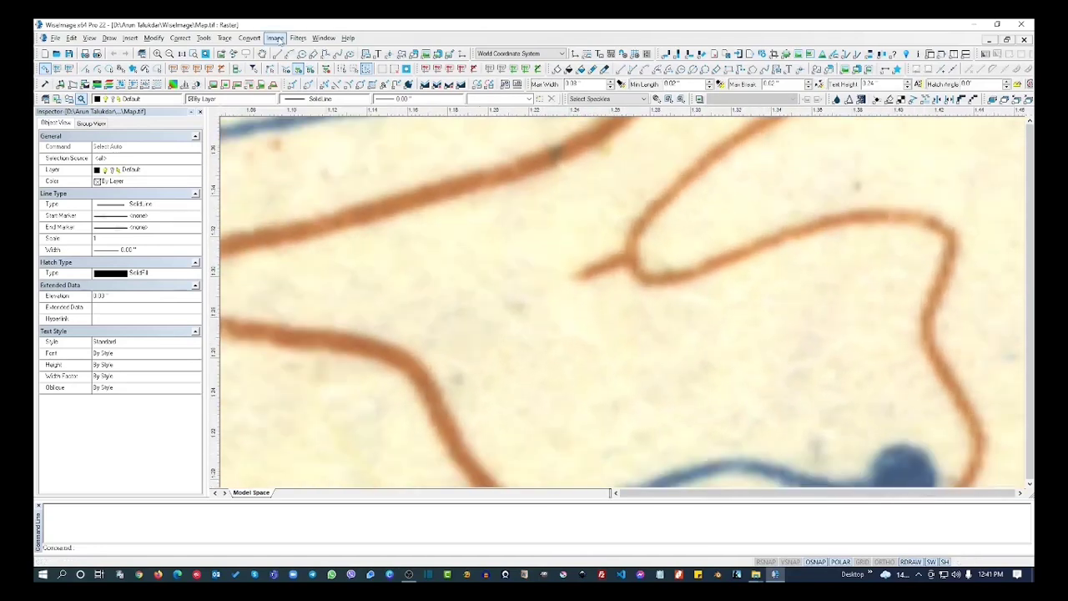
- Start the Color Classifier on the map and generate an automatic palette for the 8-bit indexed image
{"action": "left_click", "coordinate": [276, 38]}
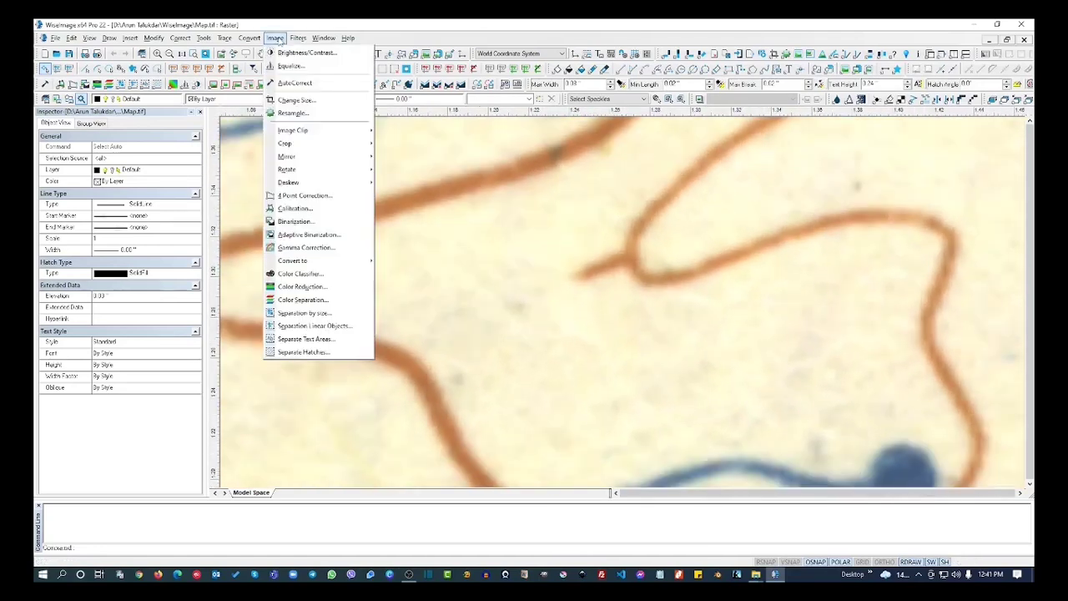
{"action": "left_click", "coordinate": [300, 273]}
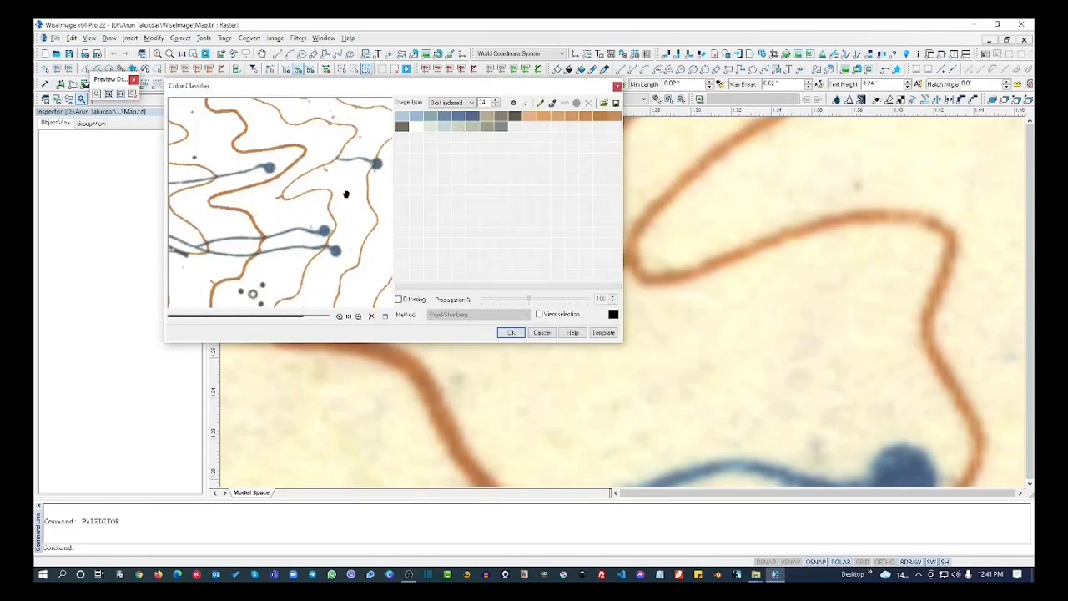
{"action": "scroll", "coordinate": [346, 198], "scroll_direction": "up", "scroll_amount": 3}
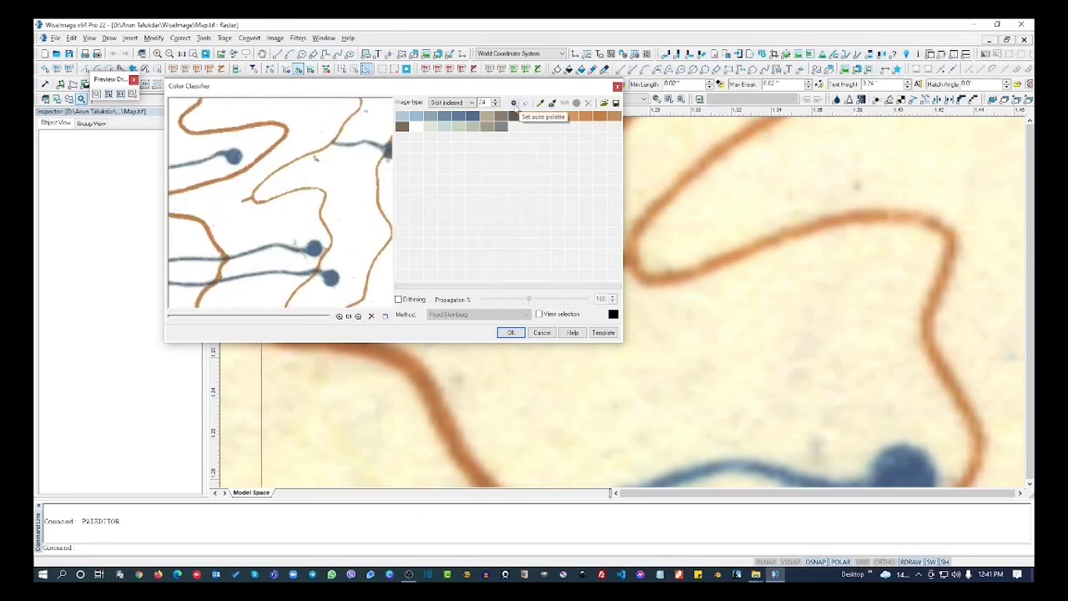
{"action": "left_click", "coordinate": [513, 102]}
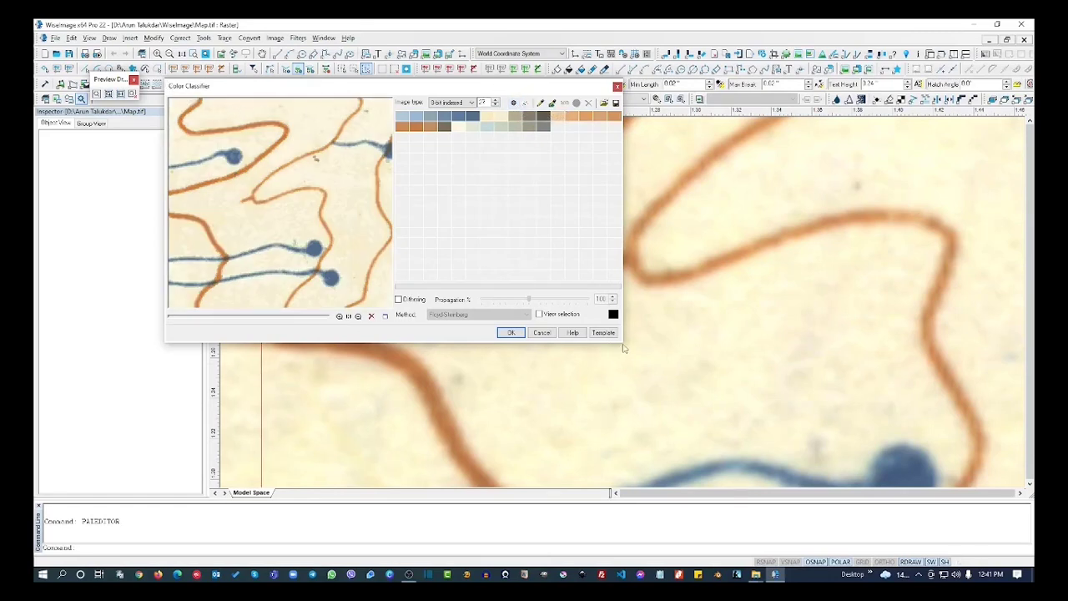
- Select the background shades from the image by outlining a cream area between the brown contour and the blue stream
{"action": "middle_click_drag", "start_coordinate": [729, 363], "coordinate": [893, 363]}
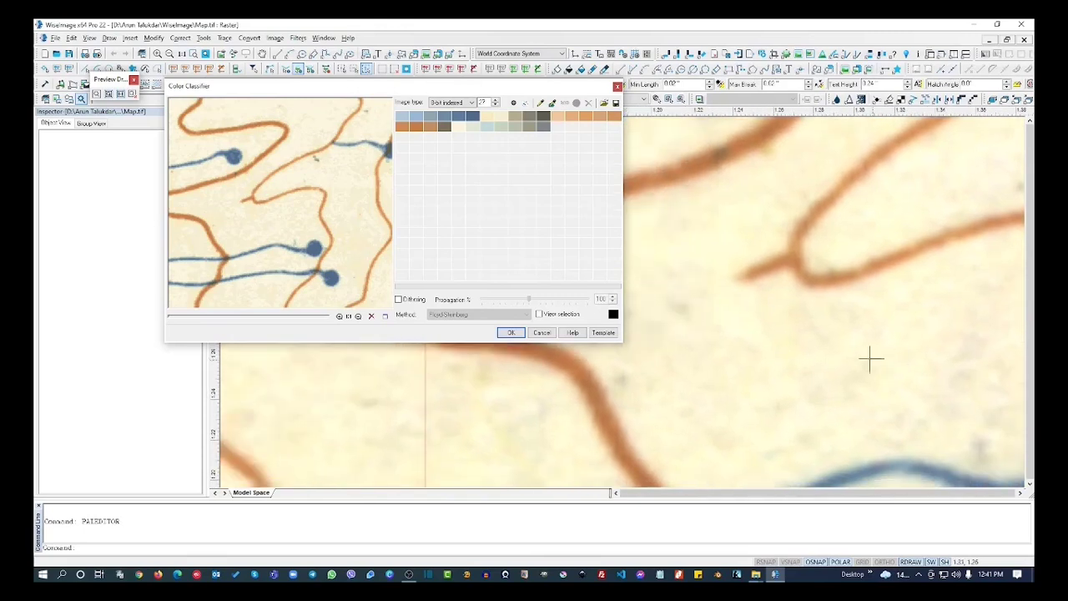
{"action": "middle_click_drag", "start_coordinate": [762, 334], "coordinate": [696, 271]}
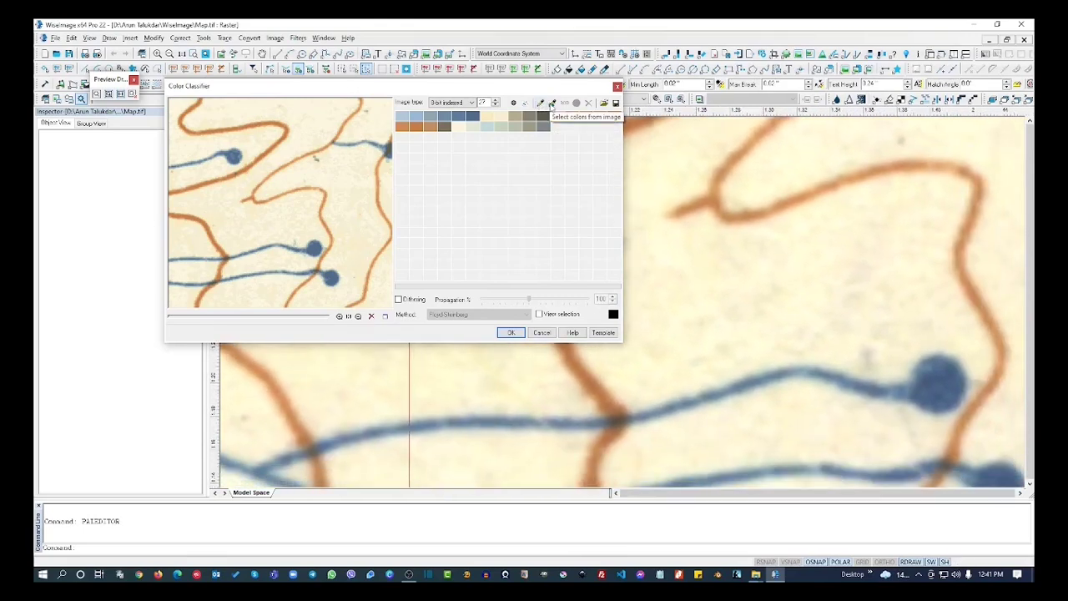
{"action": "left_click", "coordinate": [552, 104]}
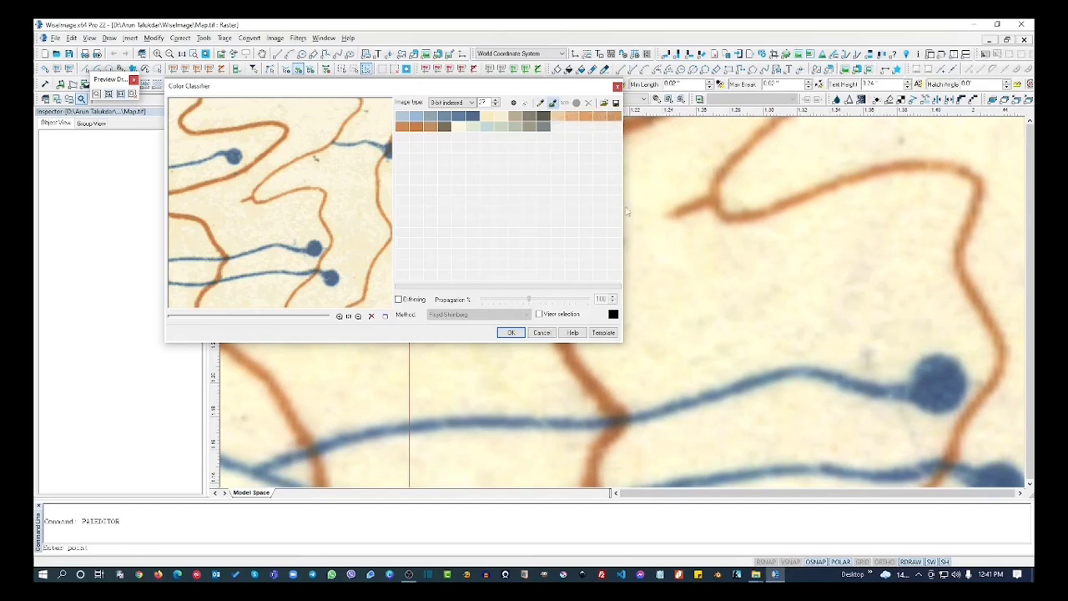
{"action": "mouse_move", "coordinate": [691, 256]}
{"action": "left_mouse_down"}
{"action": "mouse_move", "coordinate": [882, 275]}
{"action": "mouse_move", "coordinate": [887, 300]}
{"action": "mouse_move", "coordinate": [858, 334]}
{"action": "mouse_move", "coordinate": [679, 358]}
{"action": "mouse_move", "coordinate": [660, 348]}
{"action": "mouse_move", "coordinate": [645, 256]}
{"action": "left_mouse_up"}
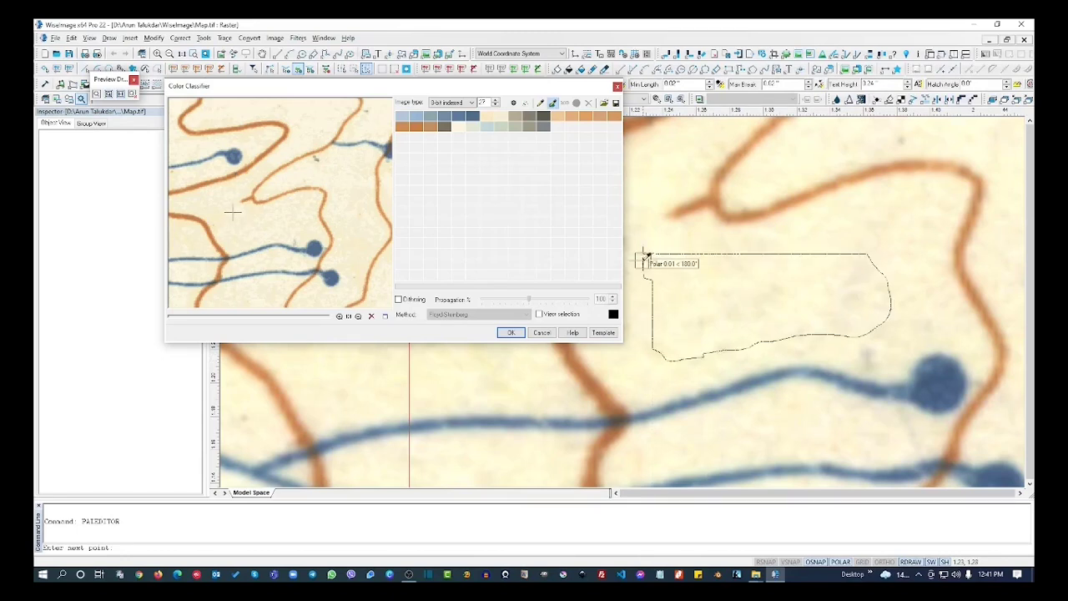
{"action": "left_click_drag", "start_coordinate": [645, 256], "coordinate": [640, 257]}
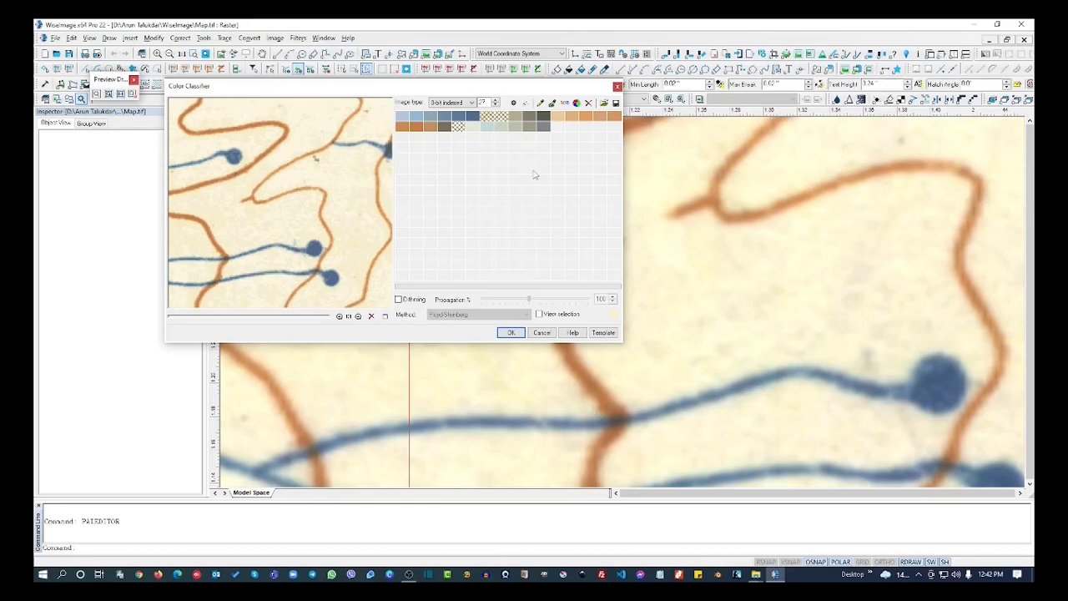
- Merge the selected background shades in the palette into one colour and set it to white
{"action": "left_click", "coordinate": [576, 102]}
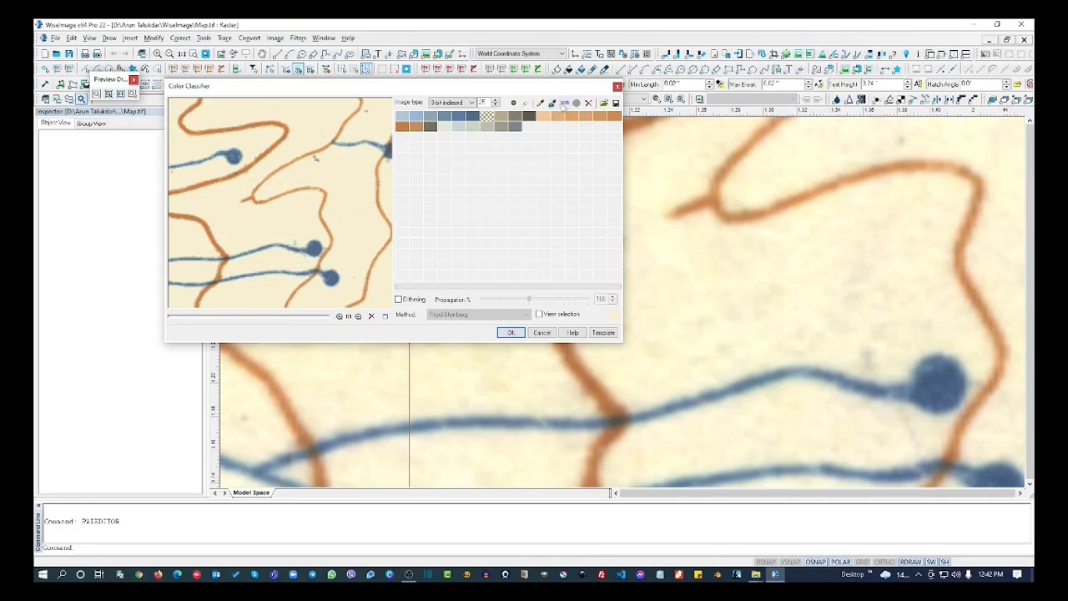
{"action": "left_click", "coordinate": [564, 102]}
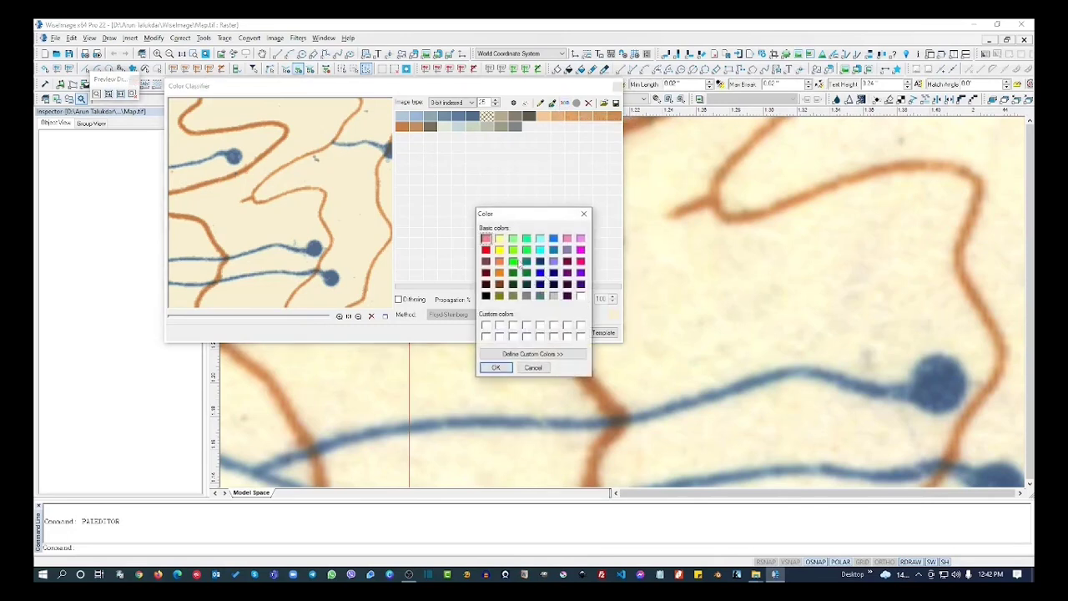
{"action": "left_click", "coordinate": [577, 297]}
{"action": "left_click", "coordinate": [506, 369]}
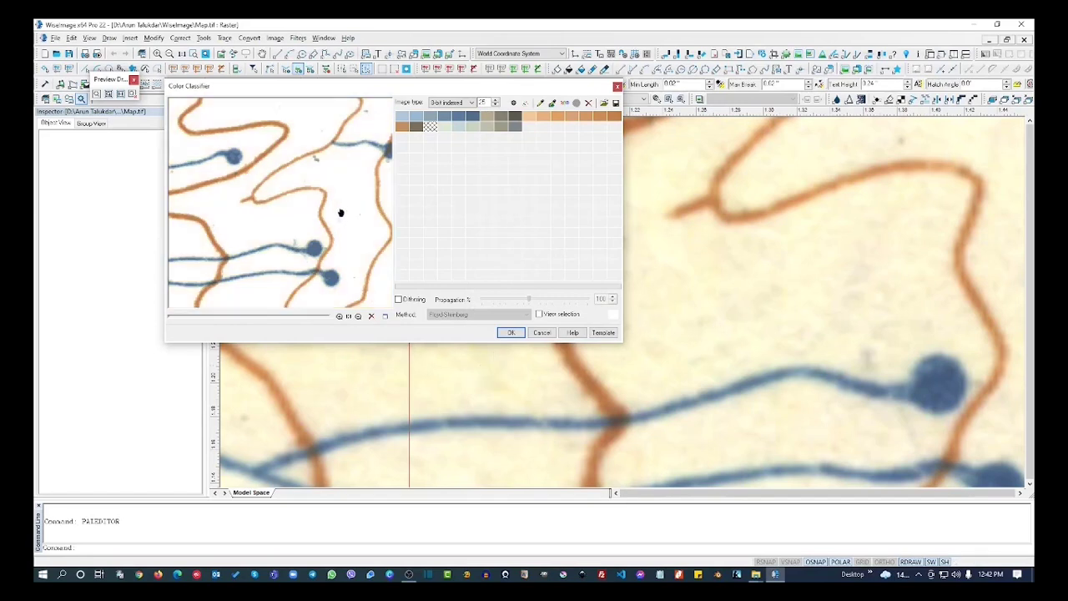
- Check other parts of the map in the classifier preview and apply the new palette to the image
{"action": "left_click_drag", "start_coordinate": [340, 213], "coordinate": [310, 152]}
{"action": "left_click_drag", "start_coordinate": [322, 198], "coordinate": [319, 147]}
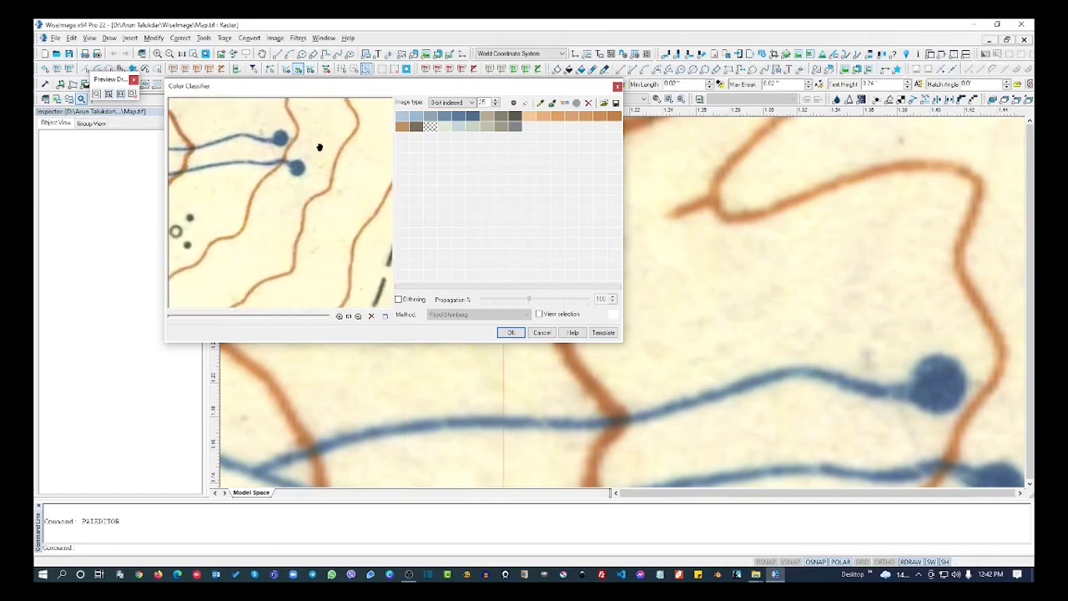
{"action": "left_click_drag", "start_coordinate": [326, 231], "coordinate": [325, 187]}
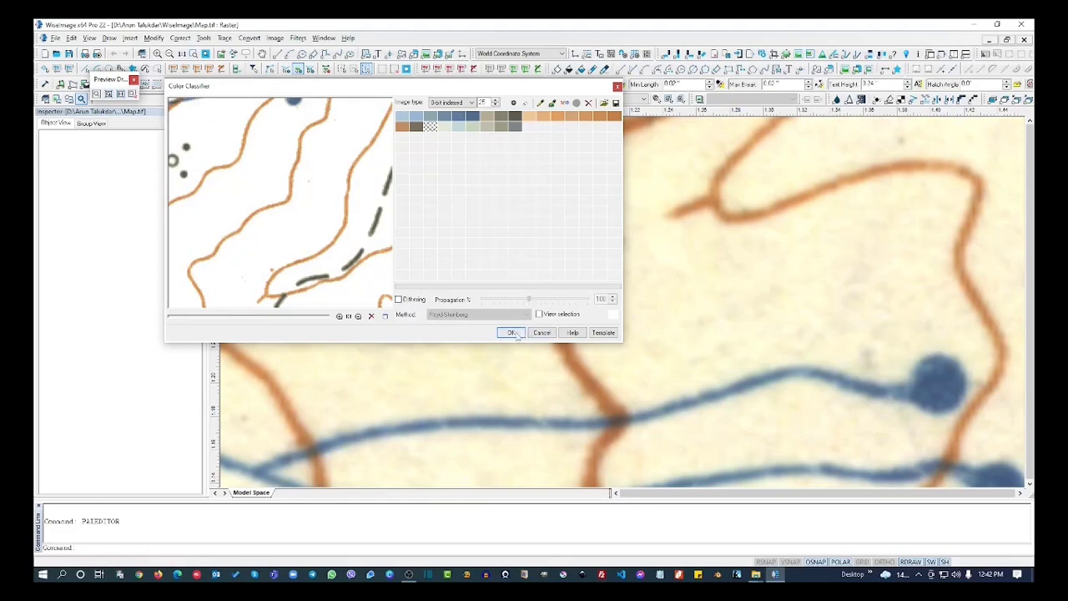
{"action": "left_click", "coordinate": [512, 333]}
- Compare the map before and after the classification by undoing and redoing it, and examine the shades remaining in a brown contour
{"action": "scroll", "coordinate": [441, 268], "scroll_direction": "down", "scroll_amount": 5}
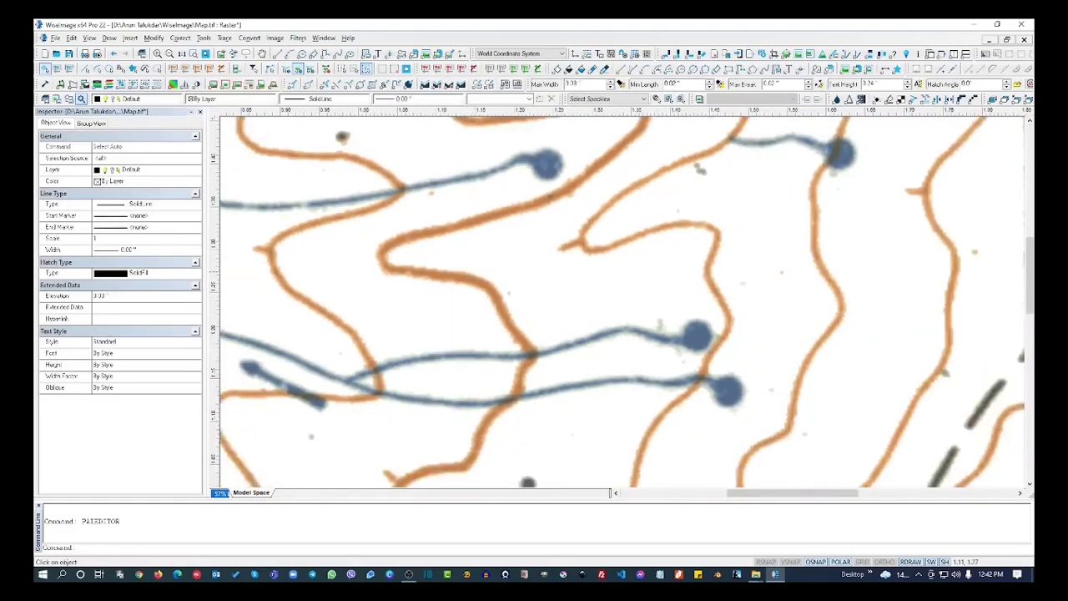
{"action": "scroll", "coordinate": [440, 269], "scroll_direction": "down", "scroll_amount": 4}
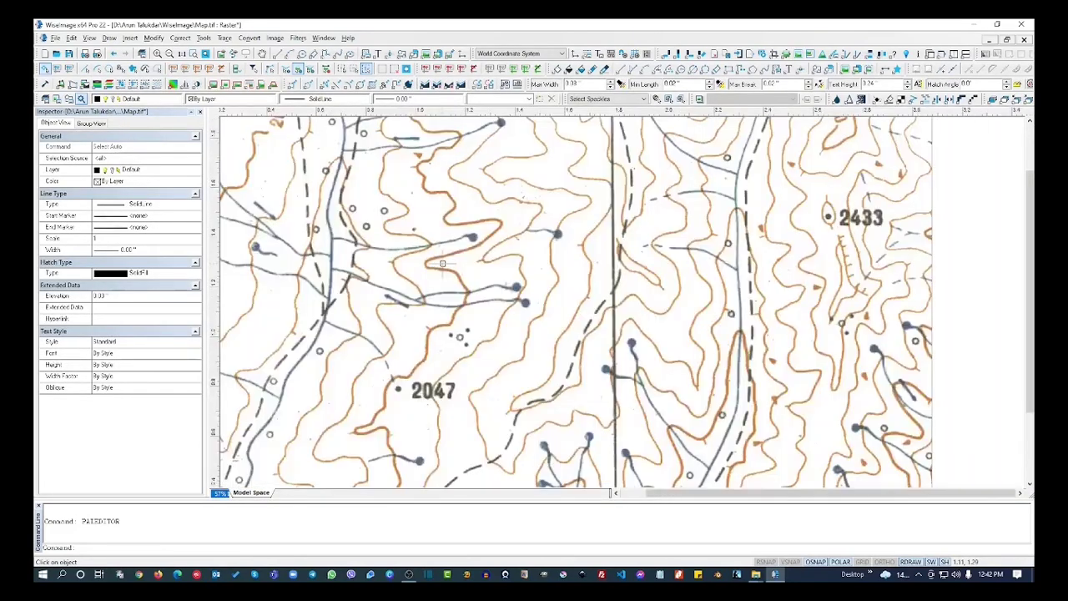
{"action": "scroll", "coordinate": [441, 264], "scroll_direction": "down", "scroll_amount": 1}
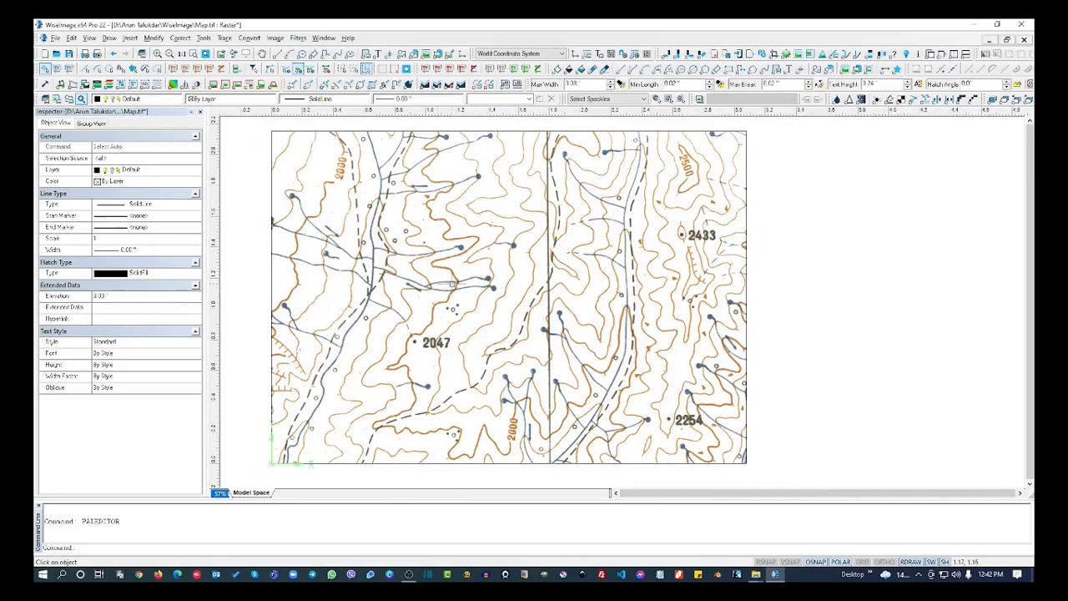
{"action": "key", "text": "ctrl+z"}
{"action": "key", "text": "ctrl+y"}
{"action": "scroll", "coordinate": [492, 284], "scroll_direction": "up", "scroll_amount": 5}
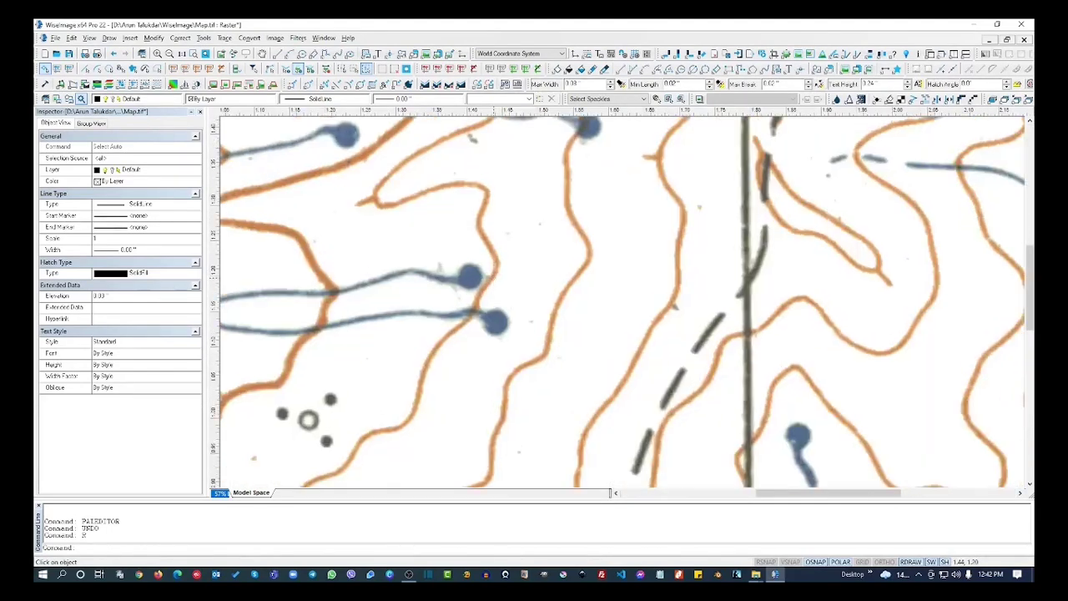
{"action": "scroll", "coordinate": [659, 314], "scroll_direction": "up", "scroll_amount": 5}
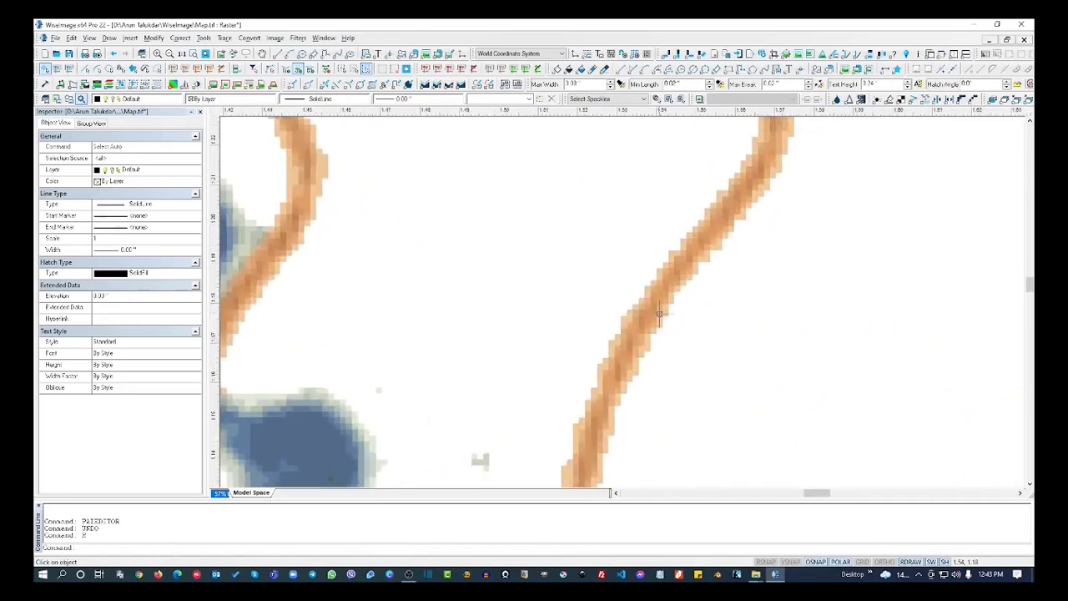
{"action": "scroll", "coordinate": [660, 314], "scroll_direction": "up", "scroll_amount": 3}
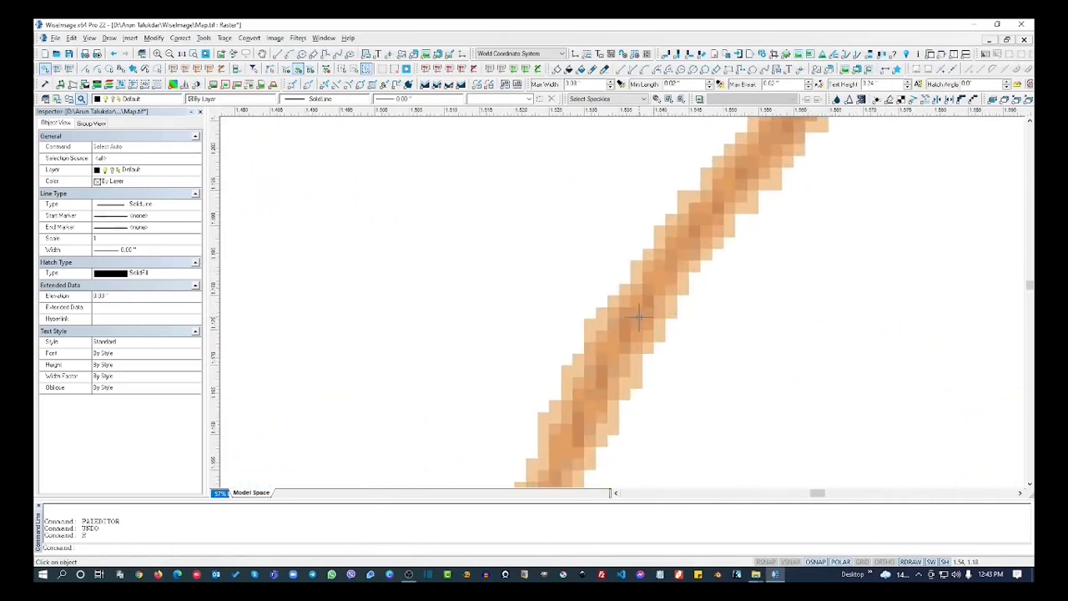
- Open Color Reduction for the map and examine its proposed colour reduction on a brown contour in the preview
{"action": "left_click", "coordinate": [275, 39]}
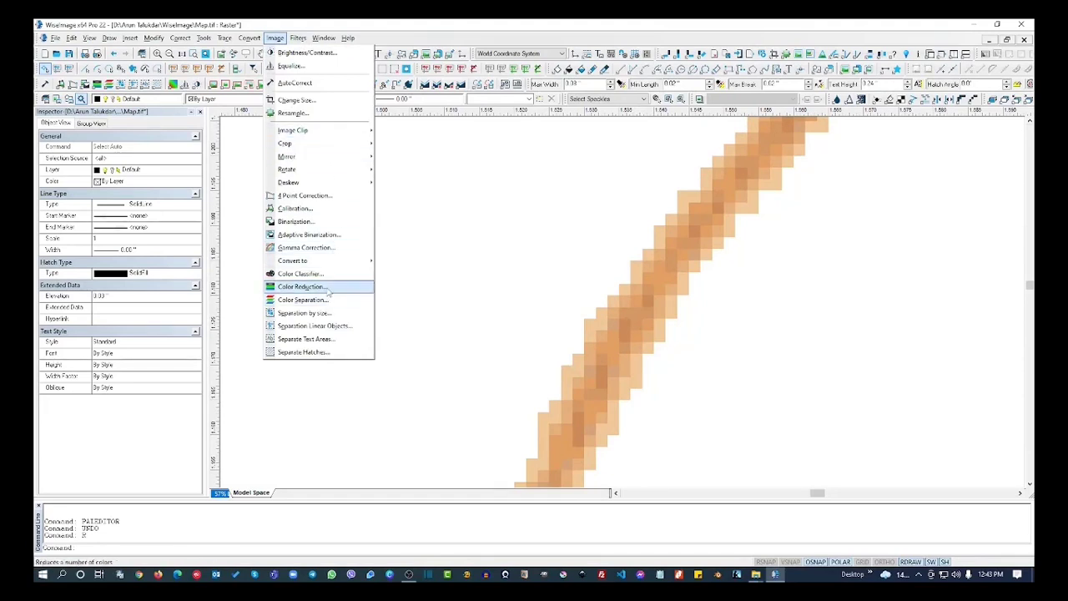
{"action": "left_click", "coordinate": [328, 286]}
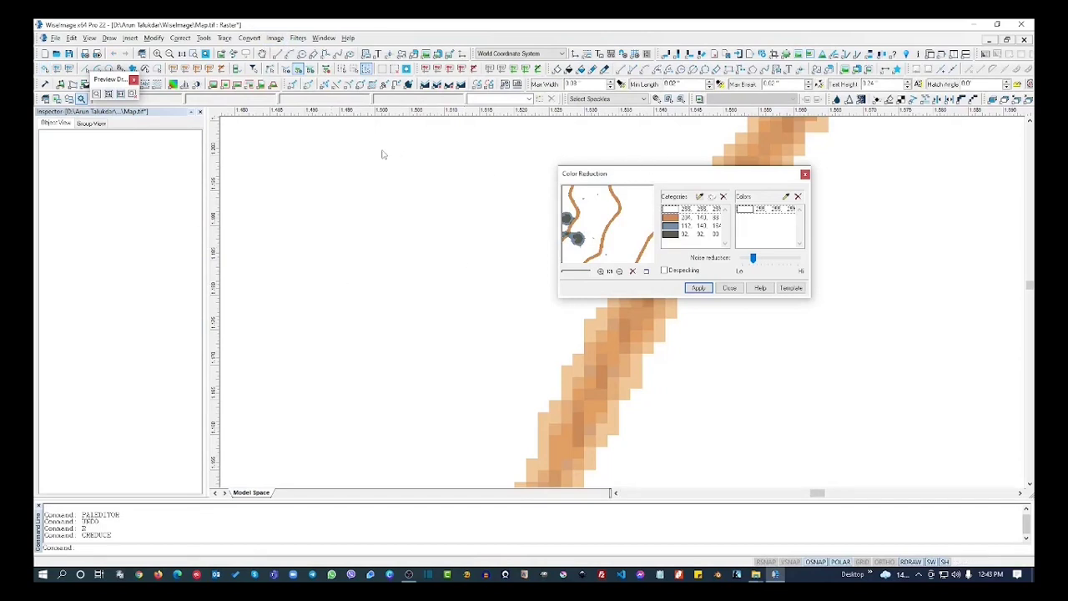
{"action": "left_click_drag", "start_coordinate": [652, 178], "coordinate": [383, 154]}
{"action": "scroll", "coordinate": [640, 280], "scroll_direction": "down", "scroll_amount": 3}
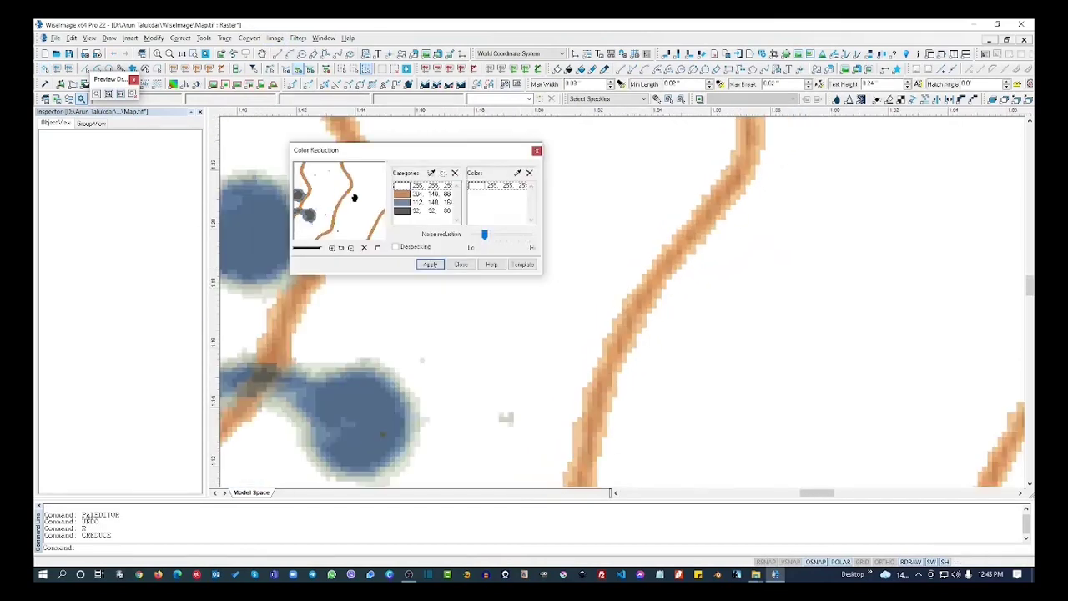
{"action": "left_click_drag", "start_coordinate": [354, 198], "coordinate": [340, 204]}
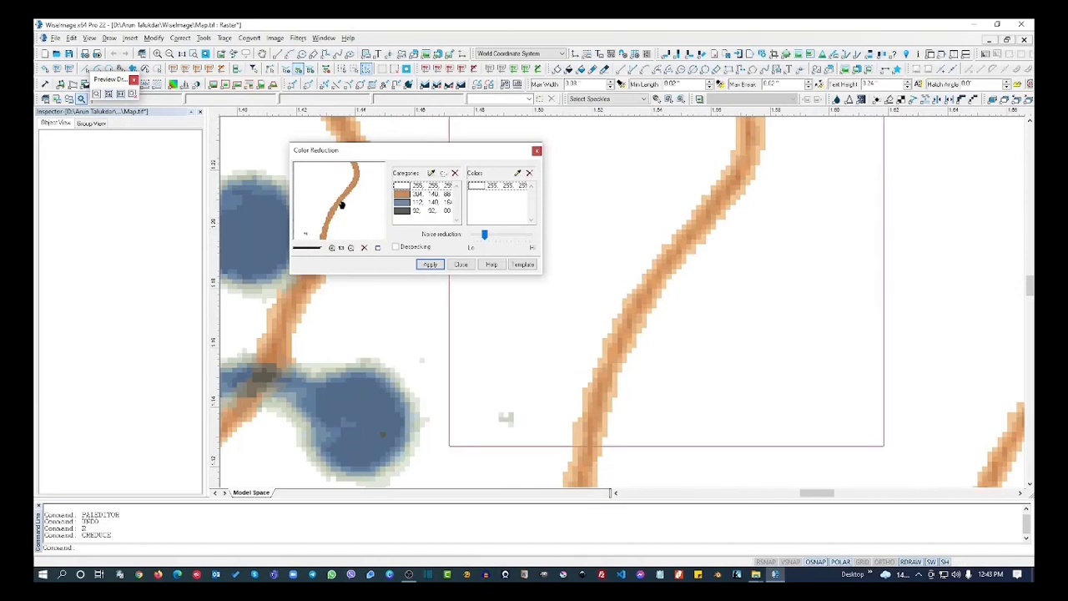
{"action": "scroll", "coordinate": [341, 204], "scroll_direction": "up", "scroll_amount": 5}
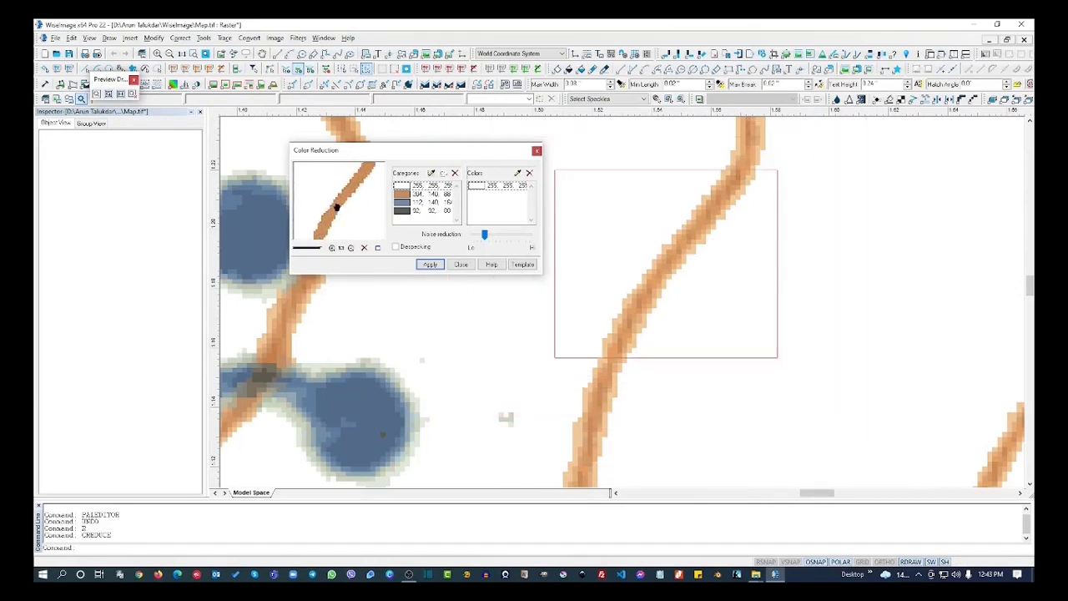
{"action": "scroll", "coordinate": [338, 207], "scroll_direction": "up", "scroll_amount": 2}
- Replace the existing colour categories with new ones sampled from the white background and a brown contour
{"action": "left_click", "coordinate": [455, 172]}
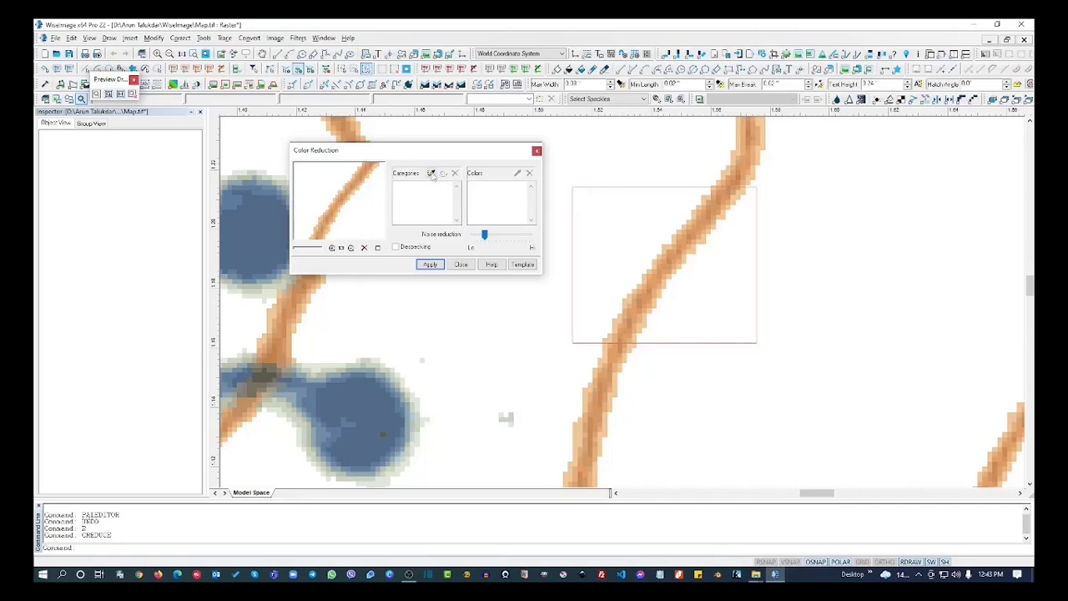
{"action": "left_click", "coordinate": [431, 173]}
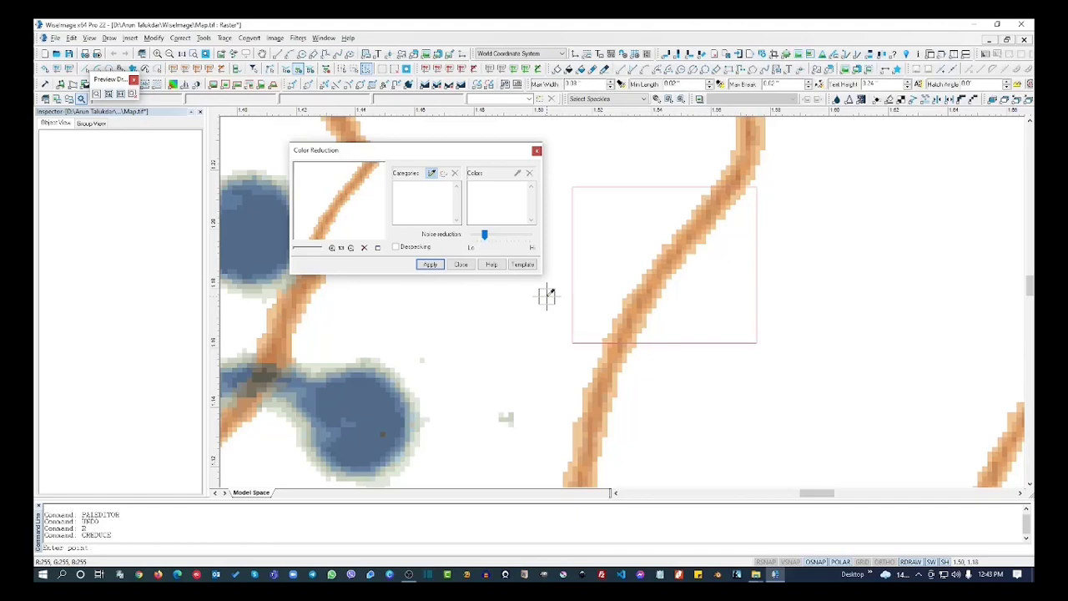
{"action": "left_click", "coordinate": [496, 309]}
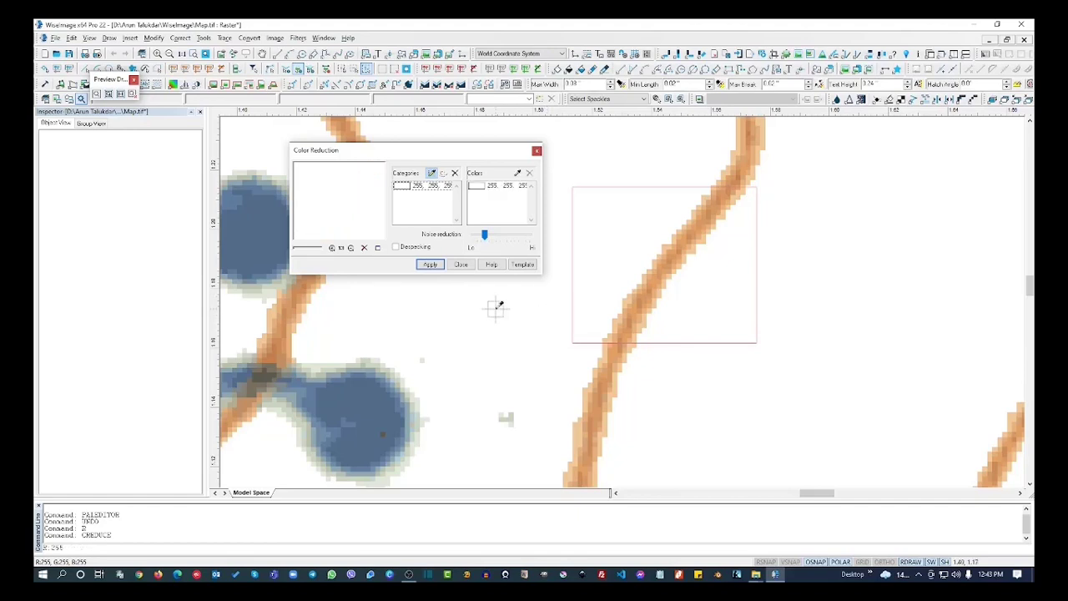
{"action": "left_click", "coordinate": [661, 273]}
- Add a blue colour category sampled from the upper stream line on the map
{"action": "scroll", "coordinate": [930, 213], "scroll_direction": "down", "scroll_amount": 3}
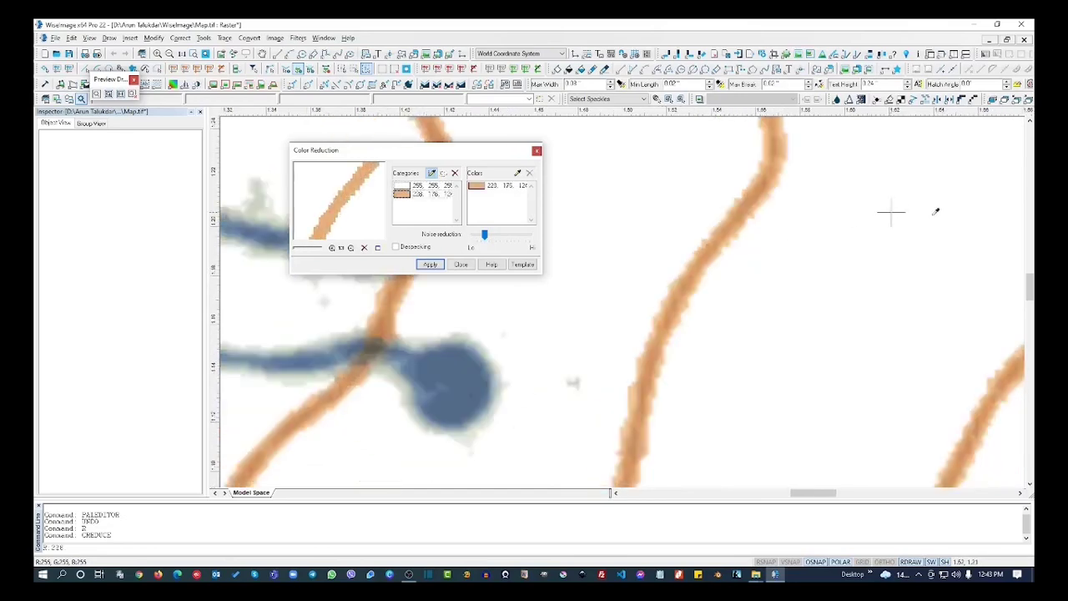
{"action": "scroll", "coordinate": [937, 225], "scroll_direction": "down", "scroll_amount": 4}
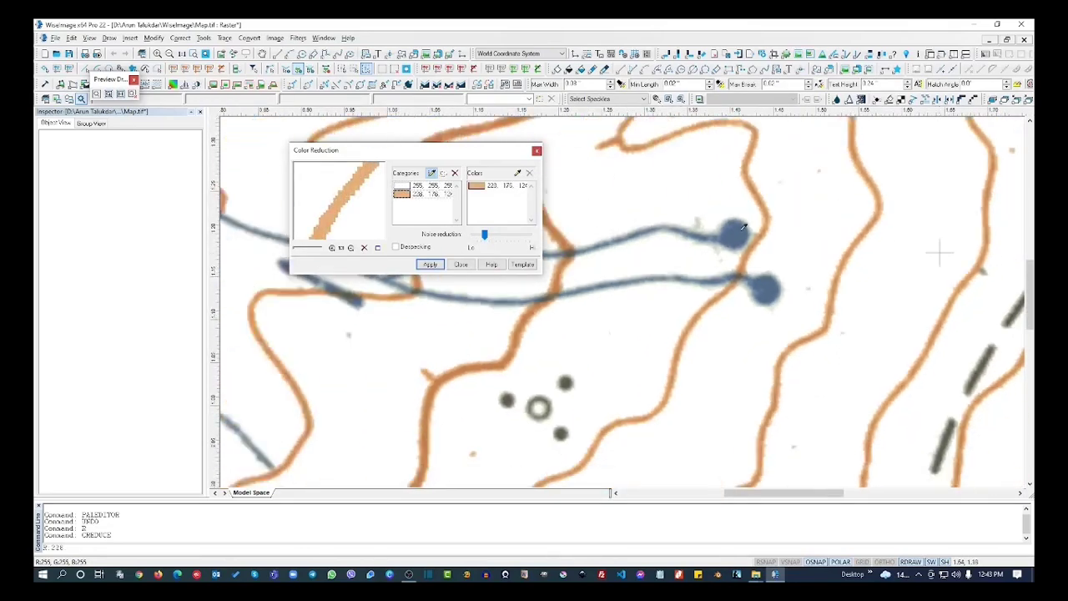
{"action": "scroll", "coordinate": [677, 234], "scroll_direction": "up", "scroll_amount": 5}
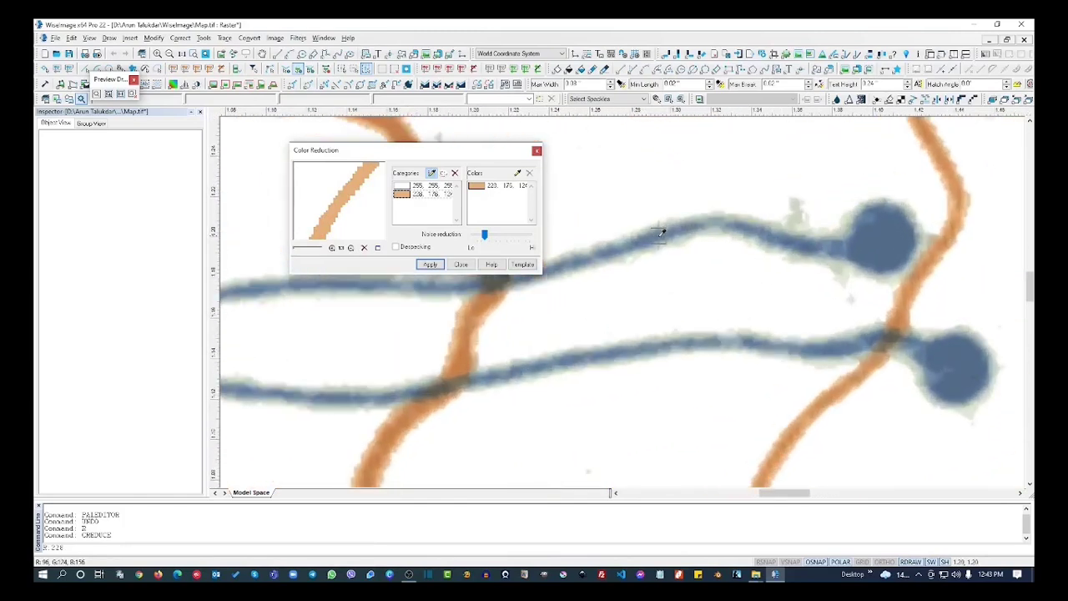
{"action": "left_click", "coordinate": [660, 235]}
- Add a dark grey colour category sampled from a dash of the dashed line beside the main blue stream
{"action": "scroll", "coordinate": [922, 278], "scroll_direction": "down", "scroll_amount": 3}
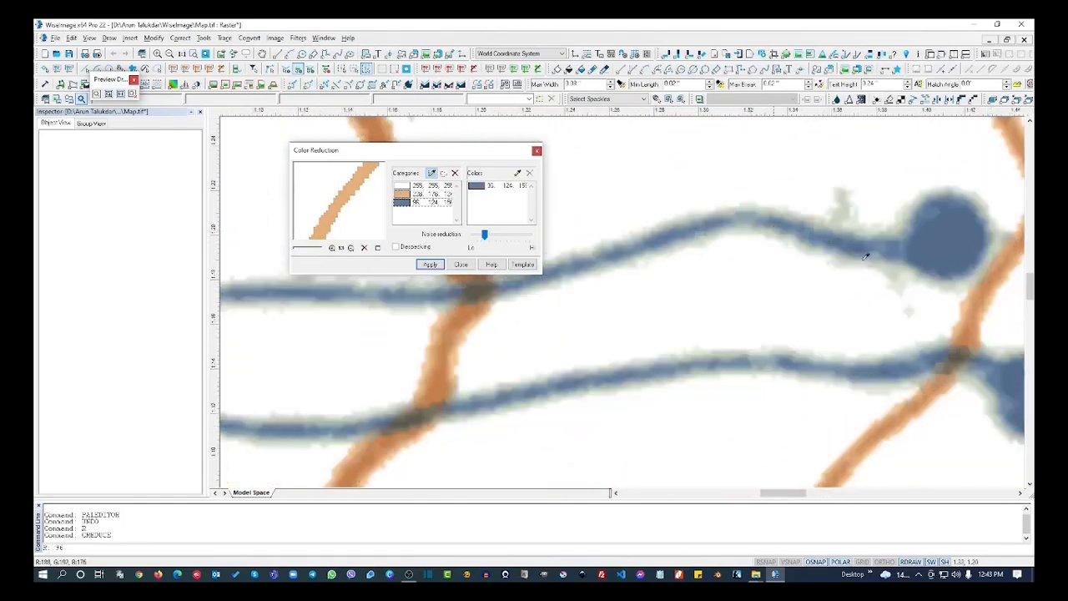
{"action": "scroll", "coordinate": [922, 278], "scroll_direction": "down", "scroll_amount": 5}
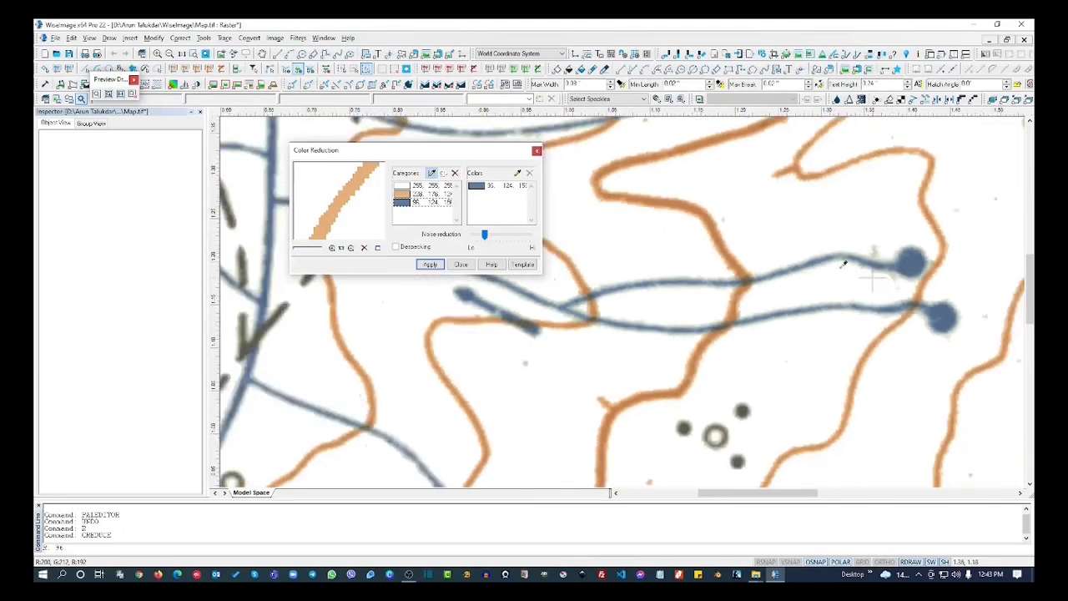
{"action": "scroll", "coordinate": [828, 251], "scroll_direction": "down", "scroll_amount": 2}
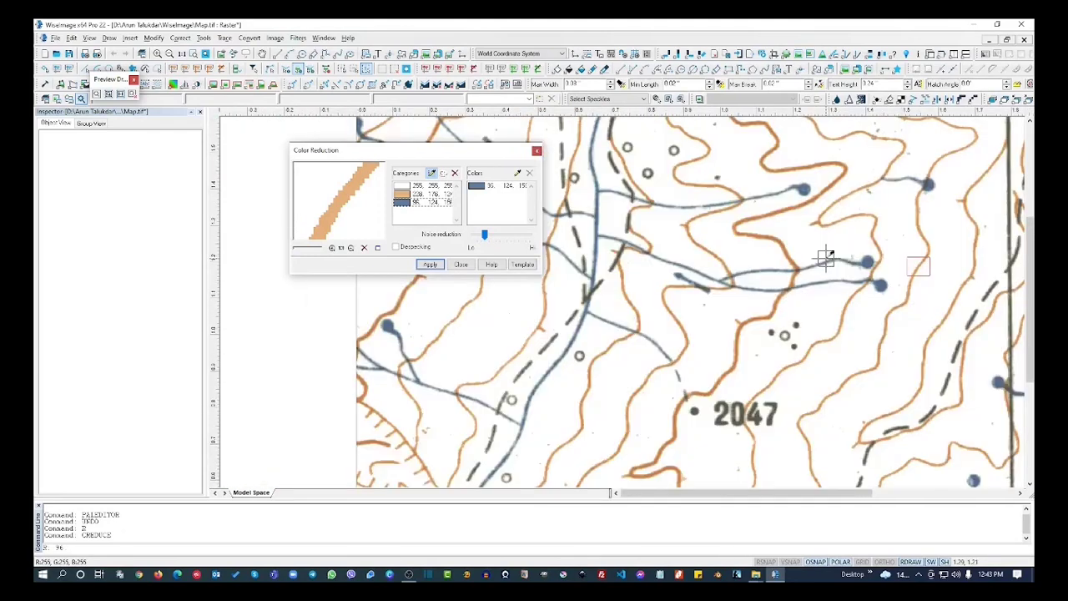
{"action": "scroll", "coordinate": [585, 299], "scroll_direction": "up", "scroll_amount": 4}
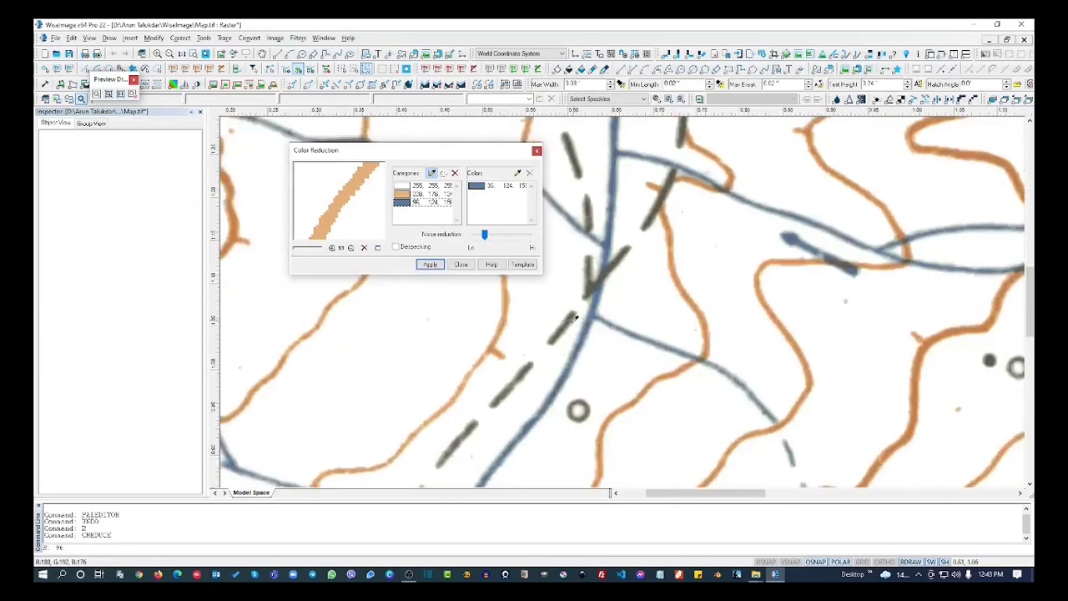
{"action": "scroll", "coordinate": [567, 319], "scroll_direction": "up", "scroll_amount": 5}
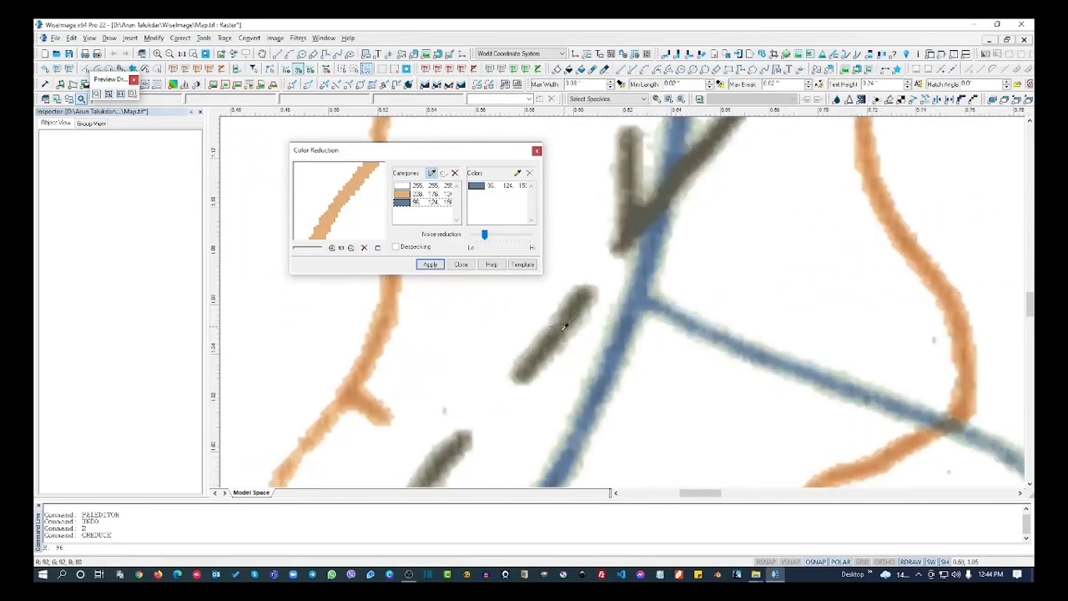
{"action": "scroll", "coordinate": [557, 334], "scroll_direction": "up", "scroll_amount": 2}
{"action": "left_click", "coordinate": [541, 349]}
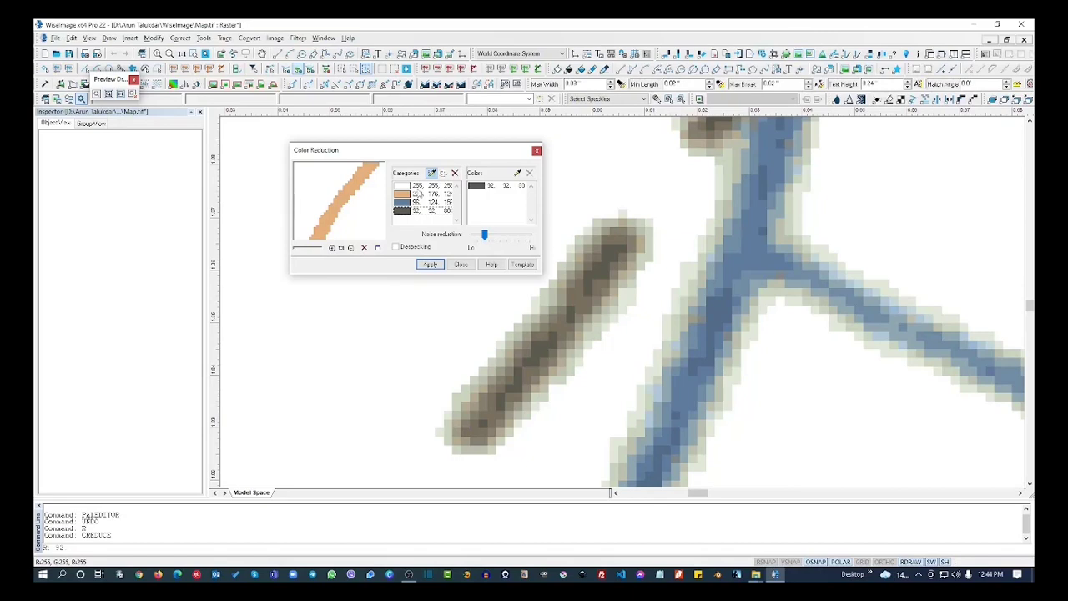
- Add the light, medium and dark brown shades across a brown contour to the brown category's colours
{"action": "left_click", "coordinate": [423, 186]}
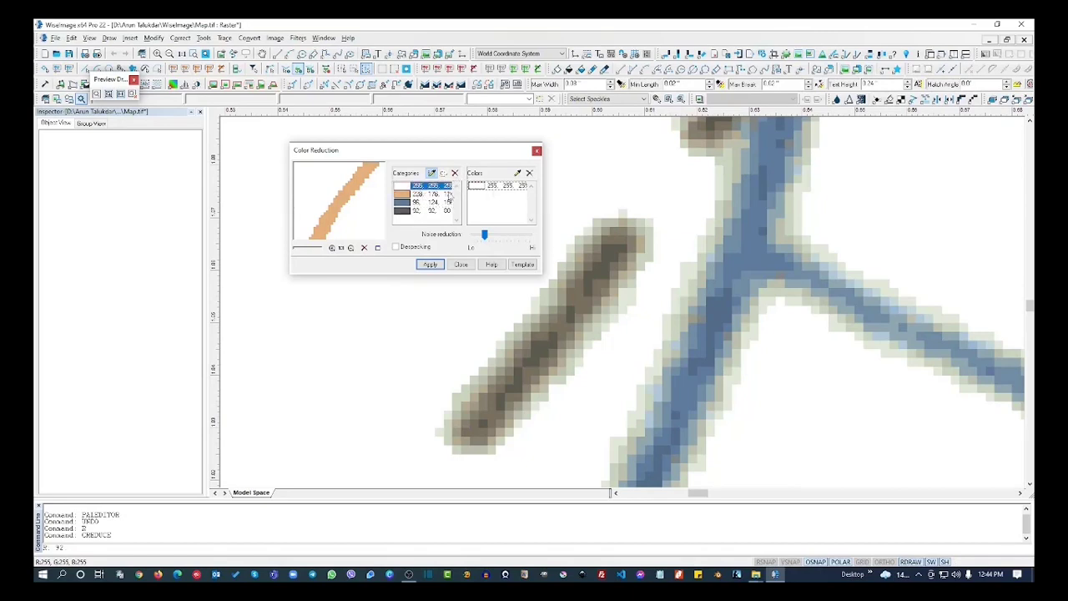
{"action": "left_click", "coordinate": [427, 194]}
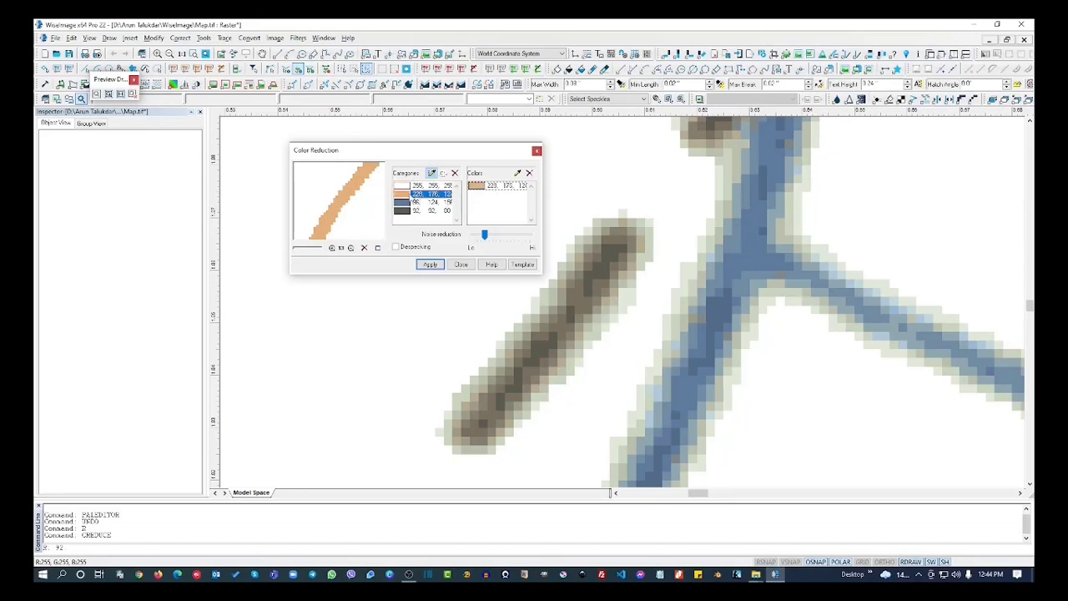
{"action": "left_click", "coordinate": [518, 174]}
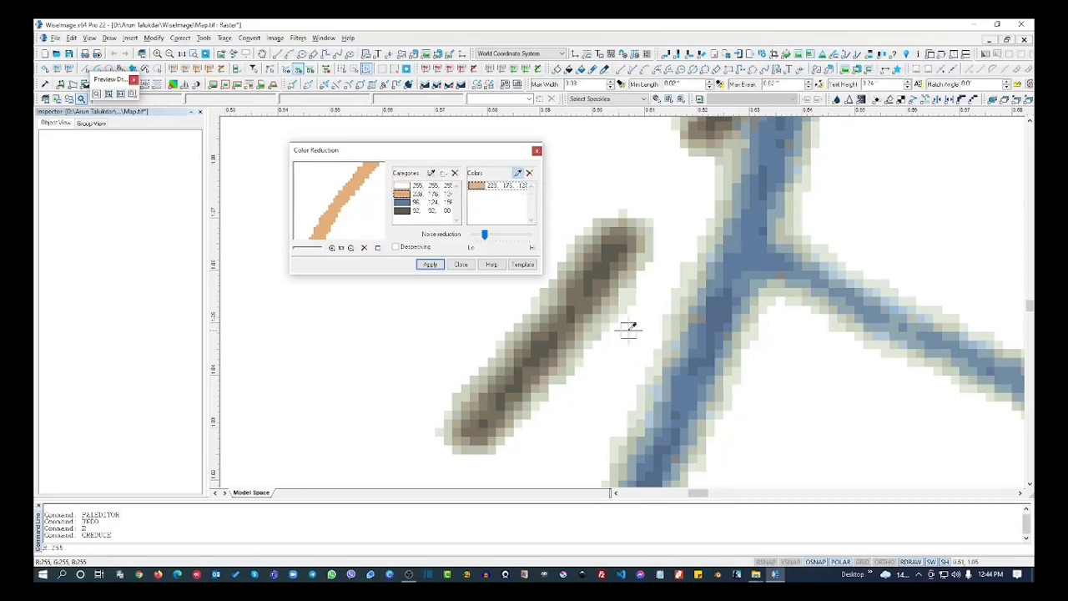
{"action": "scroll", "coordinate": [584, 367], "scroll_direction": "down", "scroll_amount": 3}
{"action": "scroll", "coordinate": [630, 404], "scroll_direction": "down", "scroll_amount": 3}
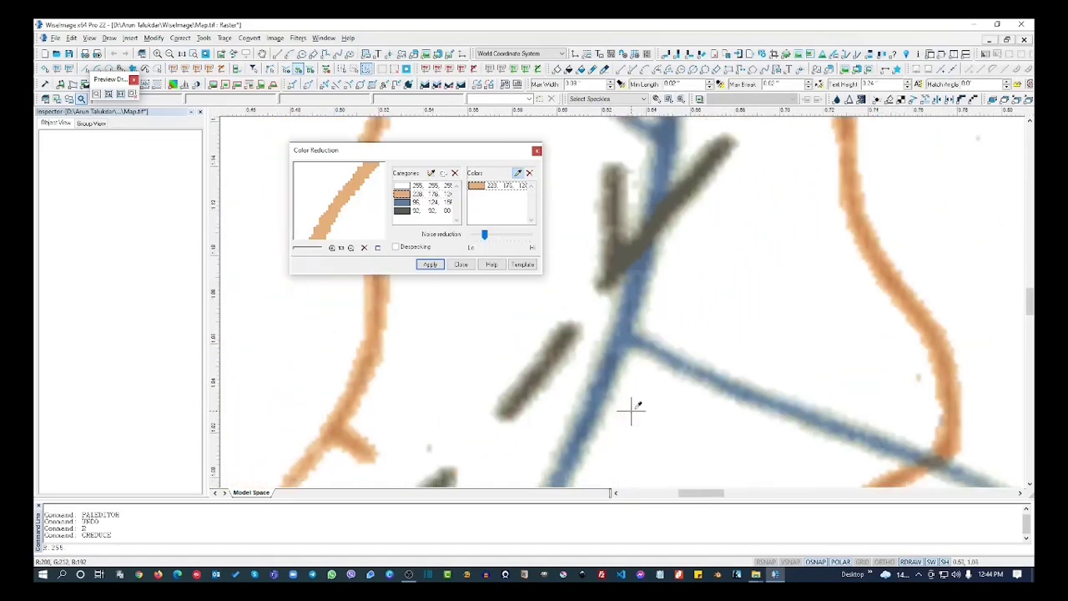
{"action": "scroll", "coordinate": [891, 288], "scroll_direction": "up", "scroll_amount": 4}
{"action": "scroll", "coordinate": [864, 296], "scroll_direction": "up", "scroll_amount": 5}
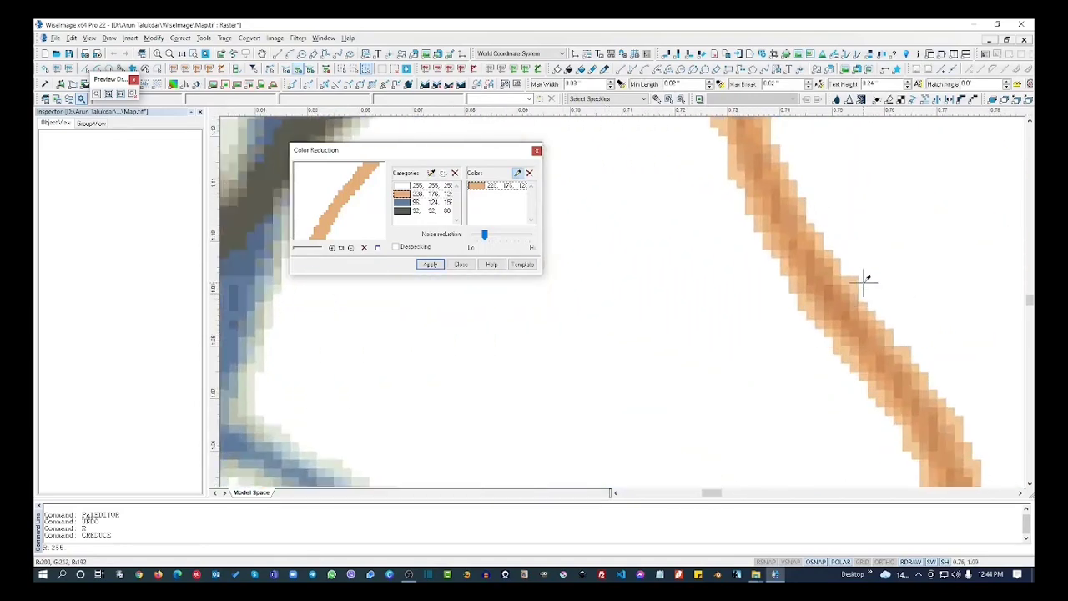
{"action": "scroll", "coordinate": [853, 284], "scroll_direction": "up", "scroll_amount": 1}
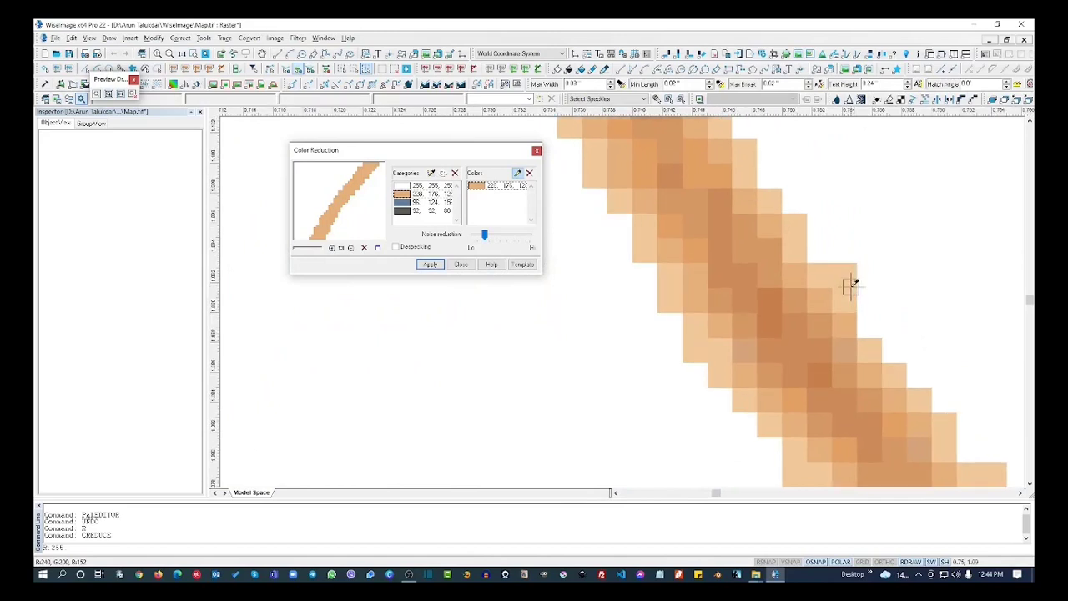
{"action": "left_click", "coordinate": [702, 348]}
{"action": "left_click", "coordinate": [706, 339]}
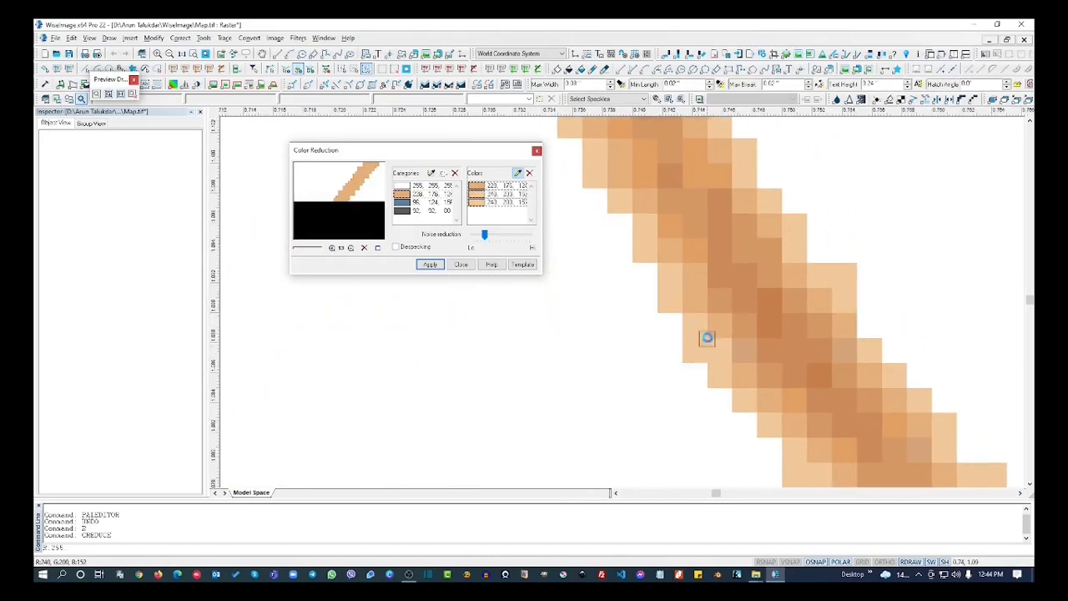
{"action": "left_click", "coordinate": [715, 324]}
{"action": "left_click", "coordinate": [719, 306]}
{"action": "left_click", "coordinate": [722, 290]}
{"action": "left_click", "coordinate": [727, 273]}
{"action": "left_click", "coordinate": [732, 247]}
{"action": "left_click", "coordinate": [736, 221]}
{"action": "left_click", "coordinate": [741, 193]}
{"action": "left_click", "coordinate": [743, 177]}
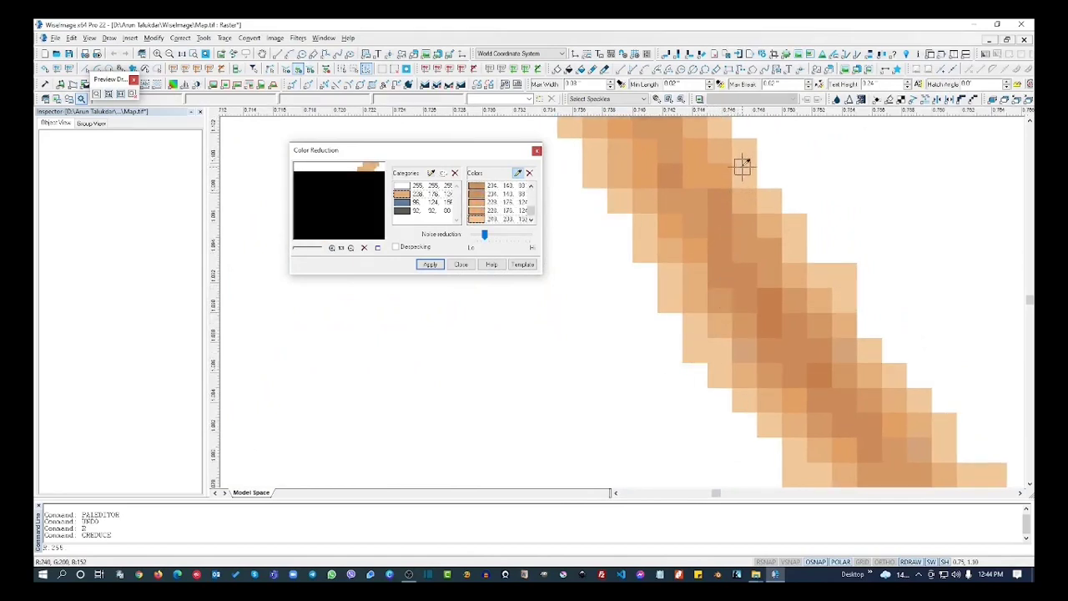
{"action": "left_click", "coordinate": [744, 166]}
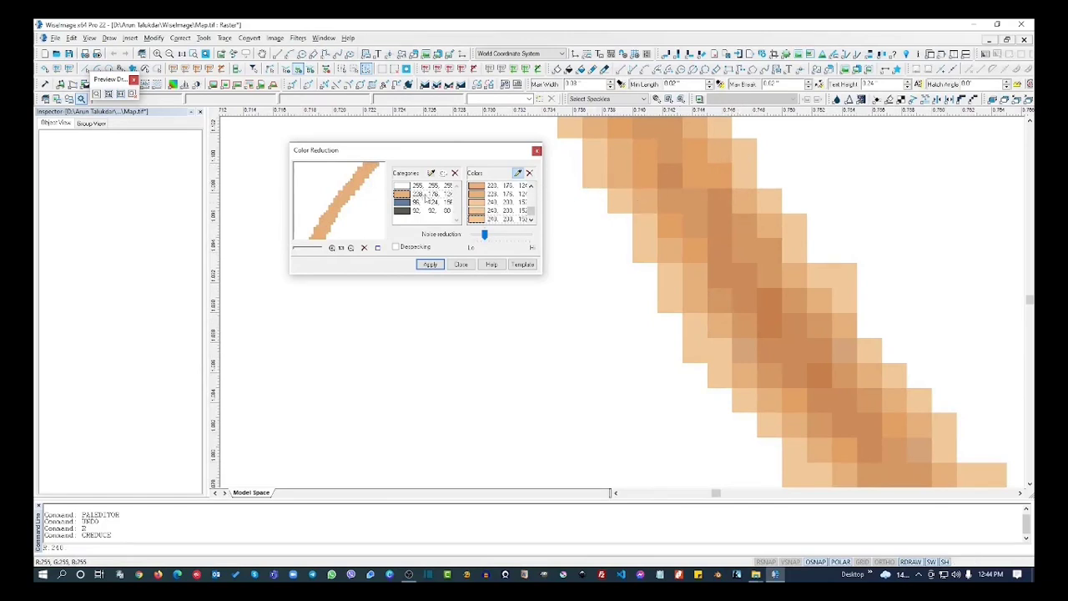
{"action": "left_click", "coordinate": [807, 186]}
{"action": "left_click", "coordinate": [507, 219]}
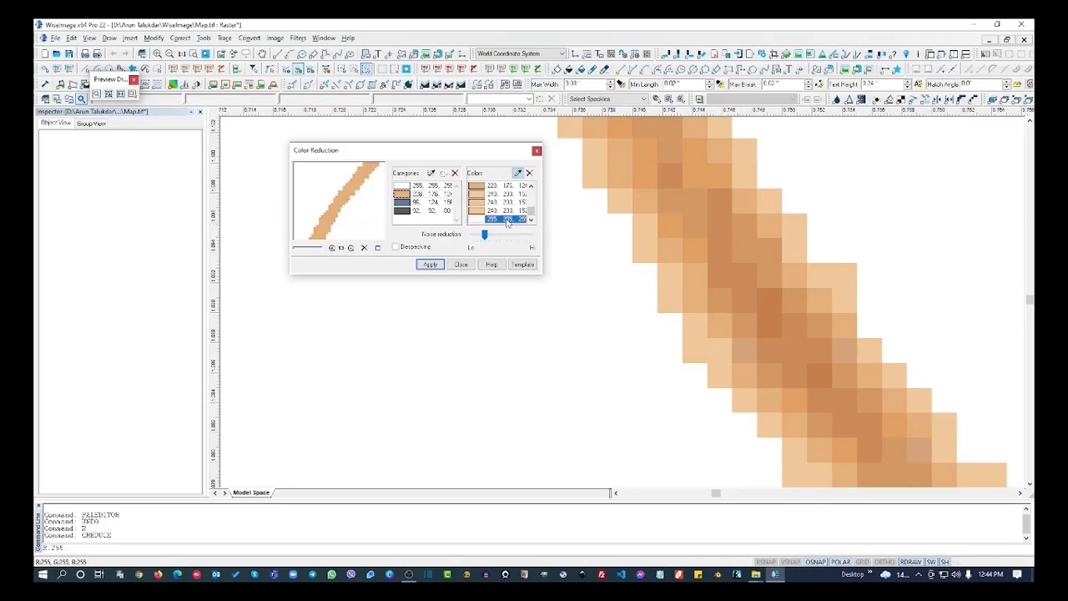
{"action": "left_click", "coordinate": [529, 173]}
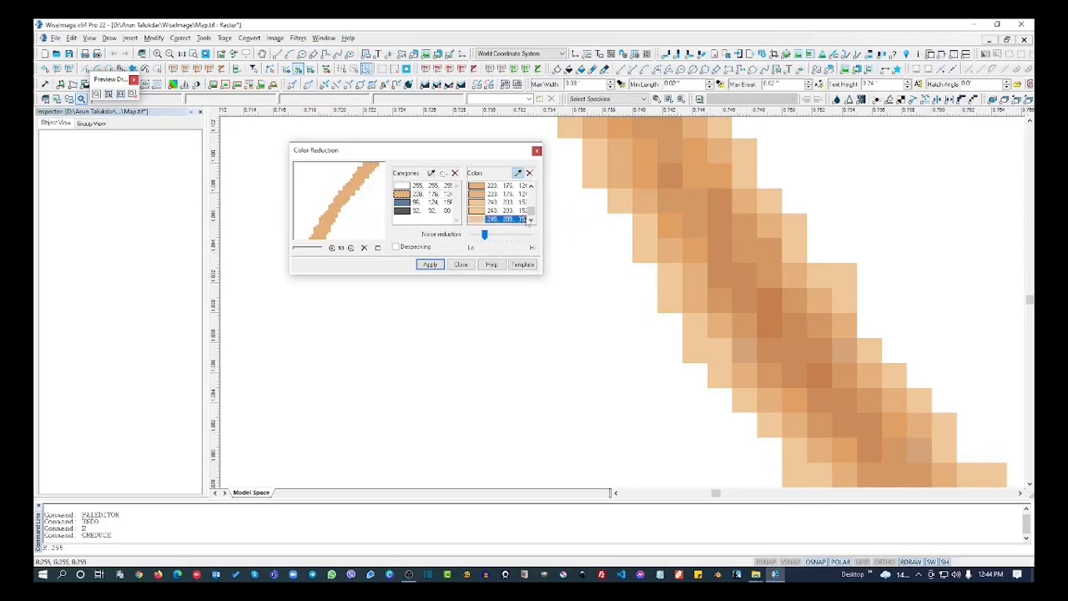
- Add the shades from the pale green edge to the blue core of the stream to the blue category's colours
{"action": "left_click", "coordinate": [418, 202]}
{"action": "scroll", "coordinate": [908, 242], "scroll_direction": "down", "scroll_amount": 5}
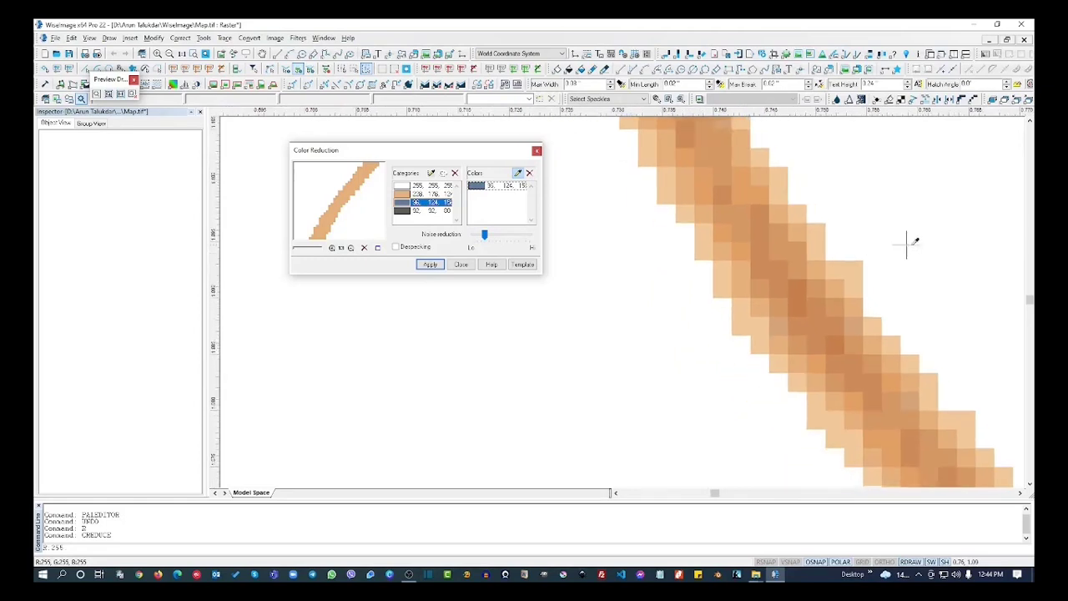
{"action": "scroll", "coordinate": [935, 258], "scroll_direction": "down", "scroll_amount": 3}
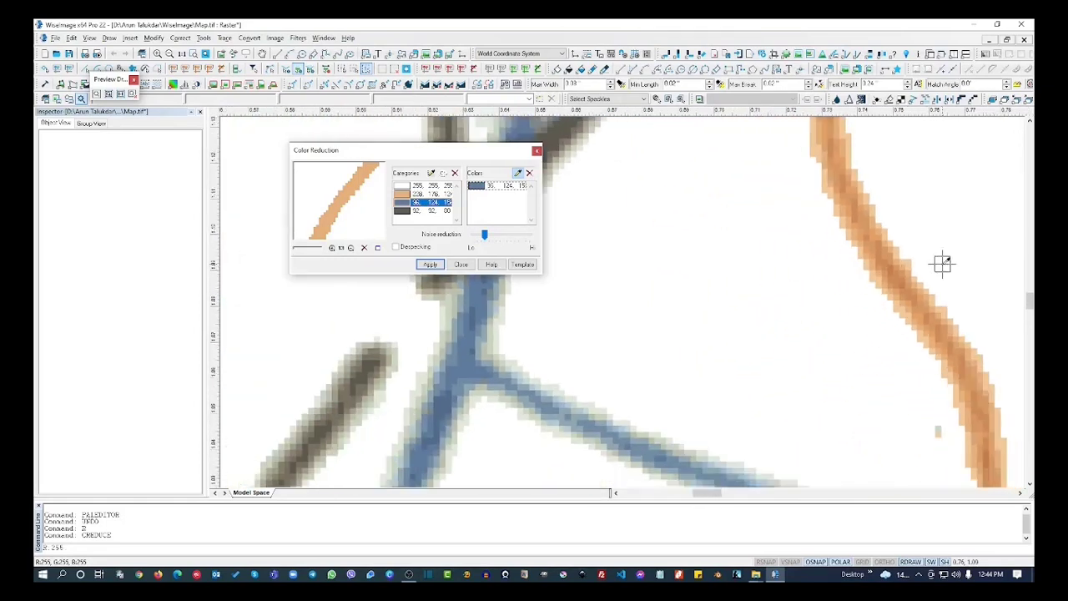
{"action": "scroll", "coordinate": [435, 413], "scroll_direction": "up", "scroll_amount": 2}
{"action": "scroll", "coordinate": [425, 416], "scroll_direction": "up", "scroll_amount": 2}
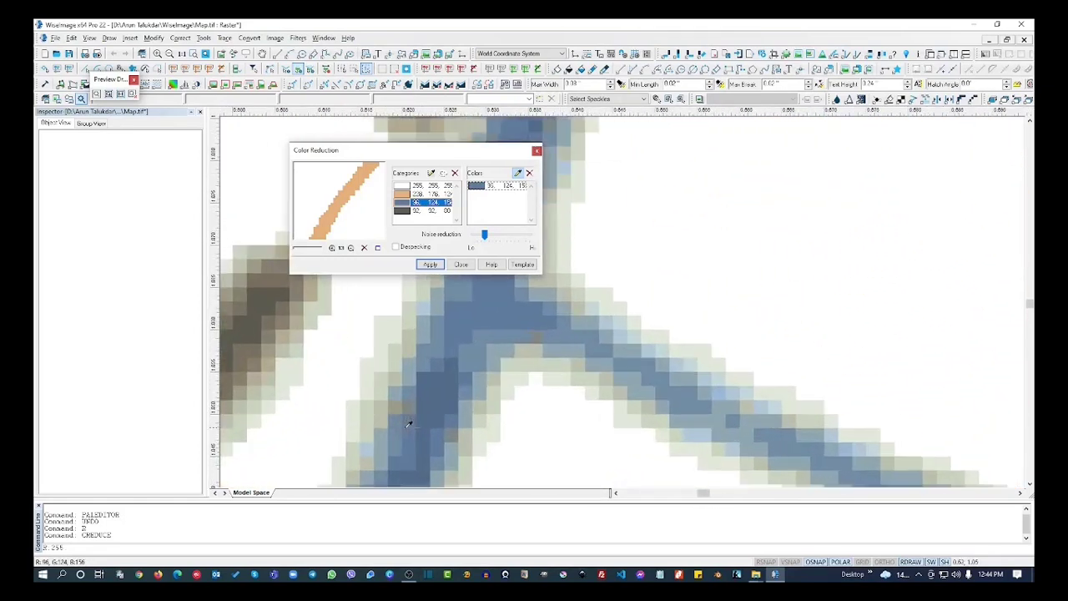
{"action": "scroll", "coordinate": [385, 443], "scroll_direction": "up", "scroll_amount": 1}
{"action": "scroll", "coordinate": [385, 443], "scroll_direction": "up", "scroll_amount": 1}
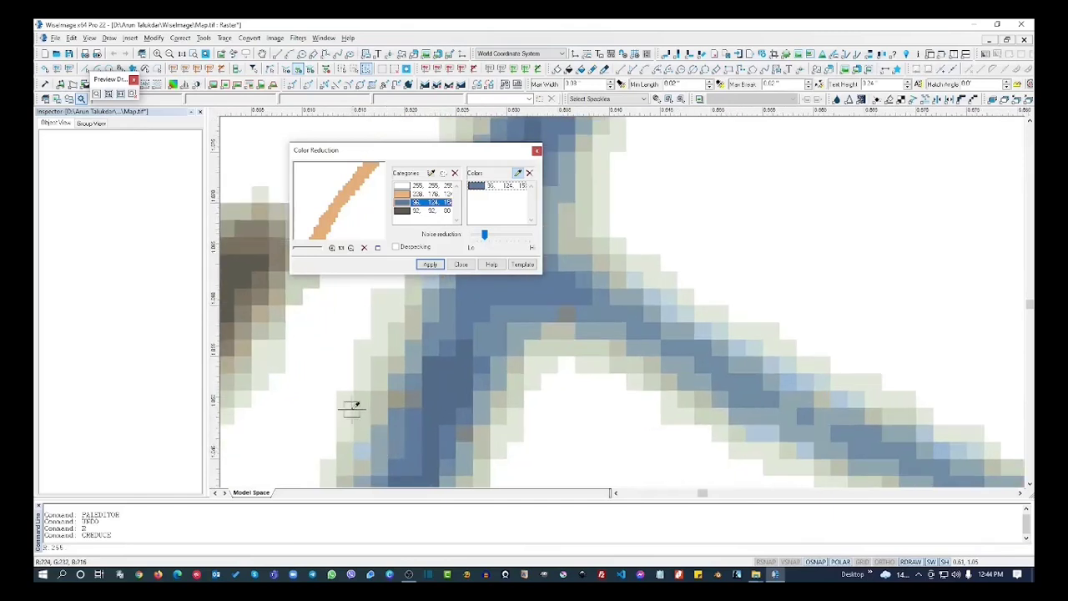
{"action": "left_click", "coordinate": [366, 407]}
{"action": "mouse_move", "coordinate": [365, 408]}
{"action": "left_mouse_down"}
{"action": "mouse_move", "coordinate": [505, 419]}
{"action": "mouse_move", "coordinate": [505, 353]}
{"action": "mouse_move", "coordinate": [477, 338]}
{"action": "left_mouse_up"}
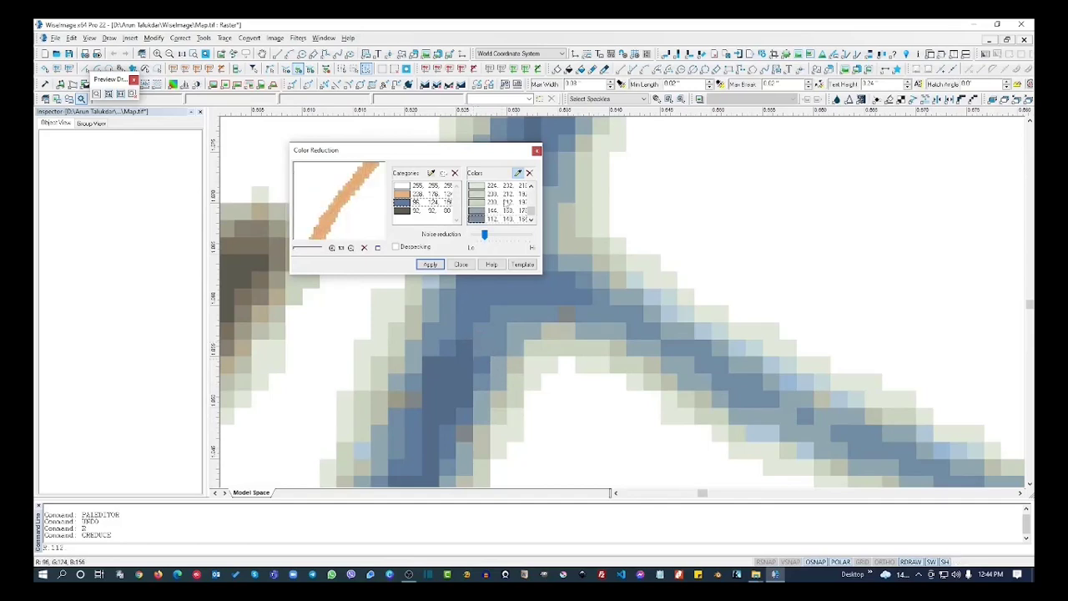
- Add the shades from the pale edge to the dark core of the dash to the dark grey category's colours
{"action": "left_click", "coordinate": [419, 211]}
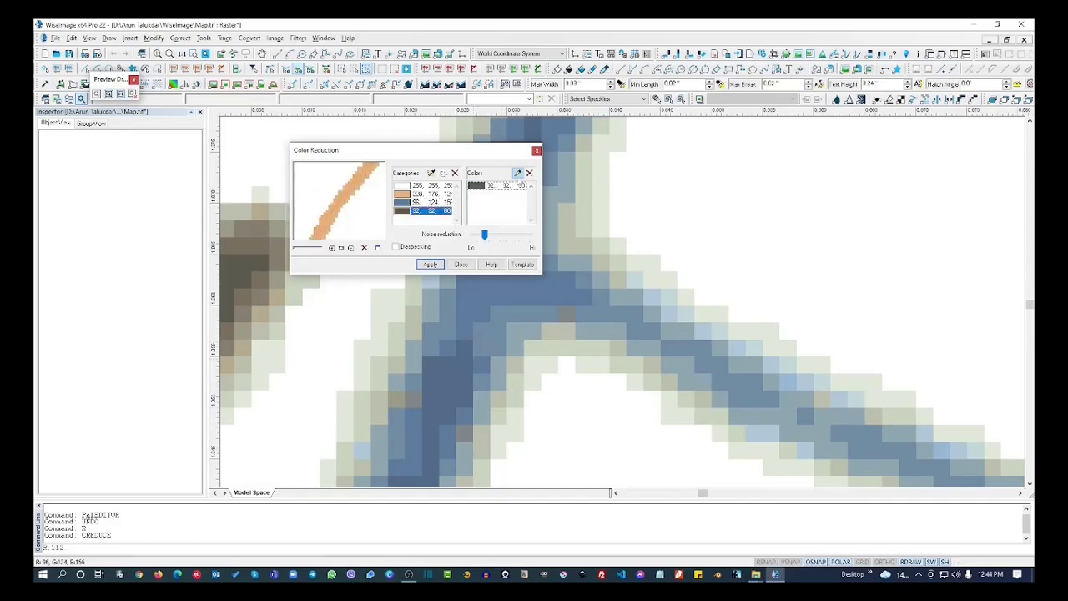
{"action": "scroll", "coordinate": [951, 281], "scroll_direction": "down", "scroll_amount": 4}
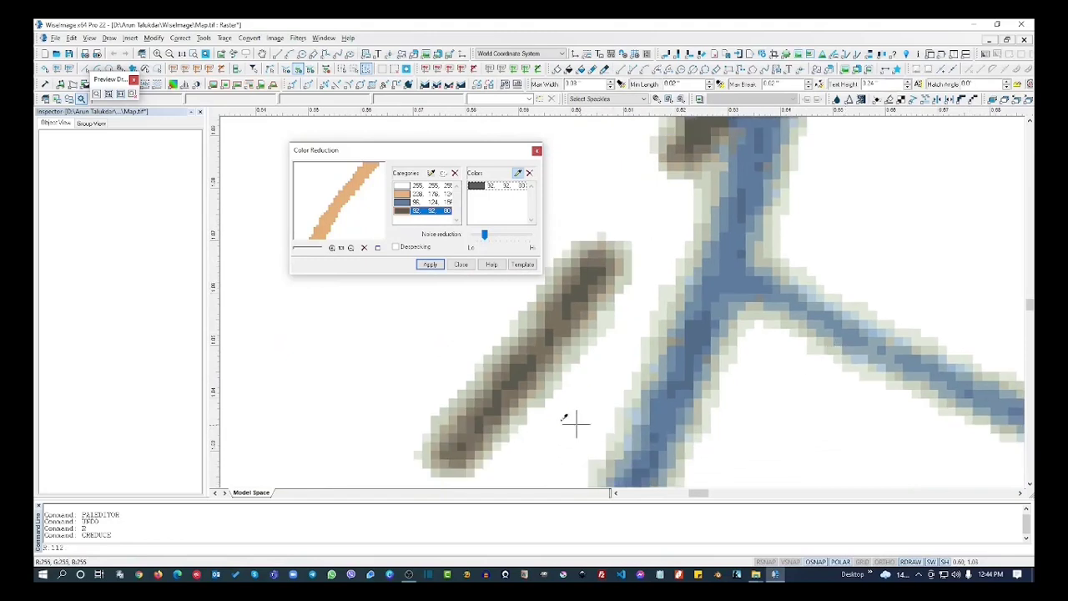
{"action": "scroll", "coordinate": [576, 423], "scroll_direction": "up", "scroll_amount": 3}
{"action": "left_click", "coordinate": [478, 315]}
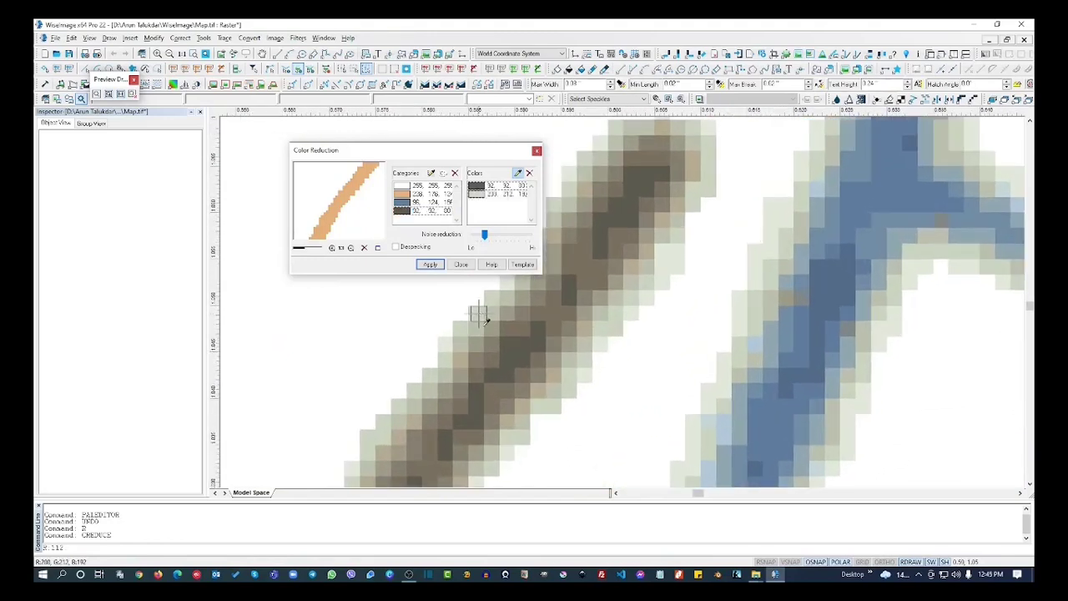
{"action": "left_click_drag", "start_coordinate": [478, 314], "coordinate": [557, 400]}
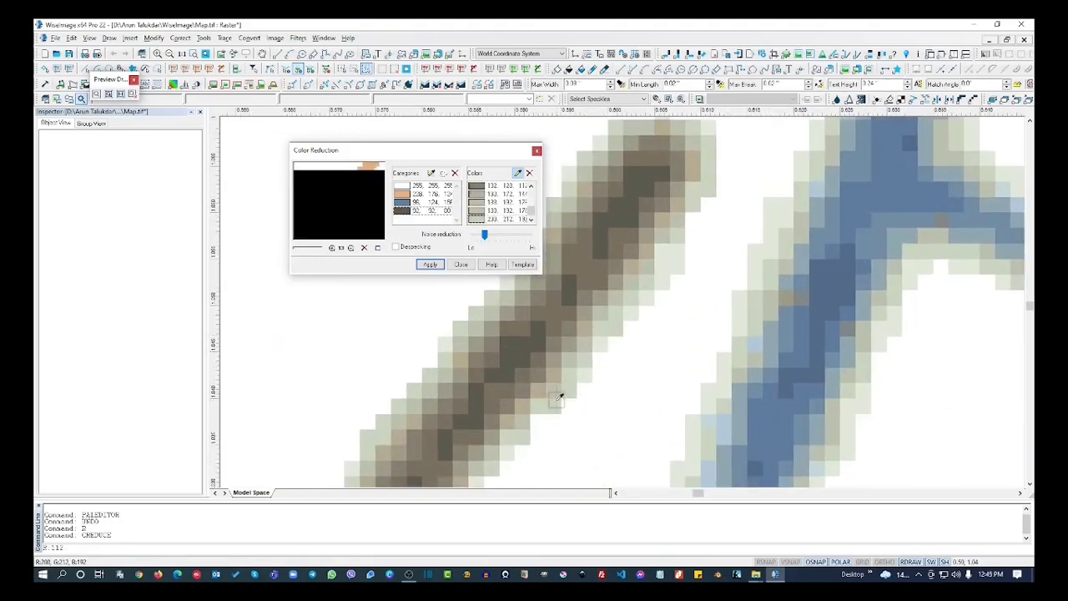
{"action": "left_click", "coordinate": [543, 401]}
{"action": "left_click", "coordinate": [508, 343]}
{"action": "left_click", "coordinate": [508, 343]}
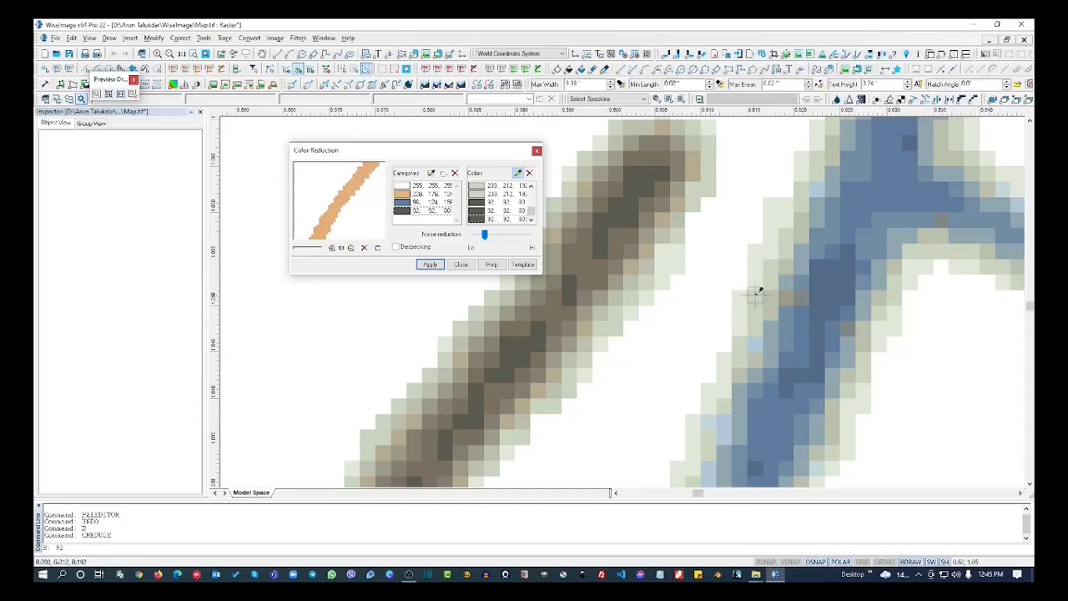
{"action": "scroll", "coordinate": [604, 340], "scroll_direction": "down", "scroll_amount": 5}
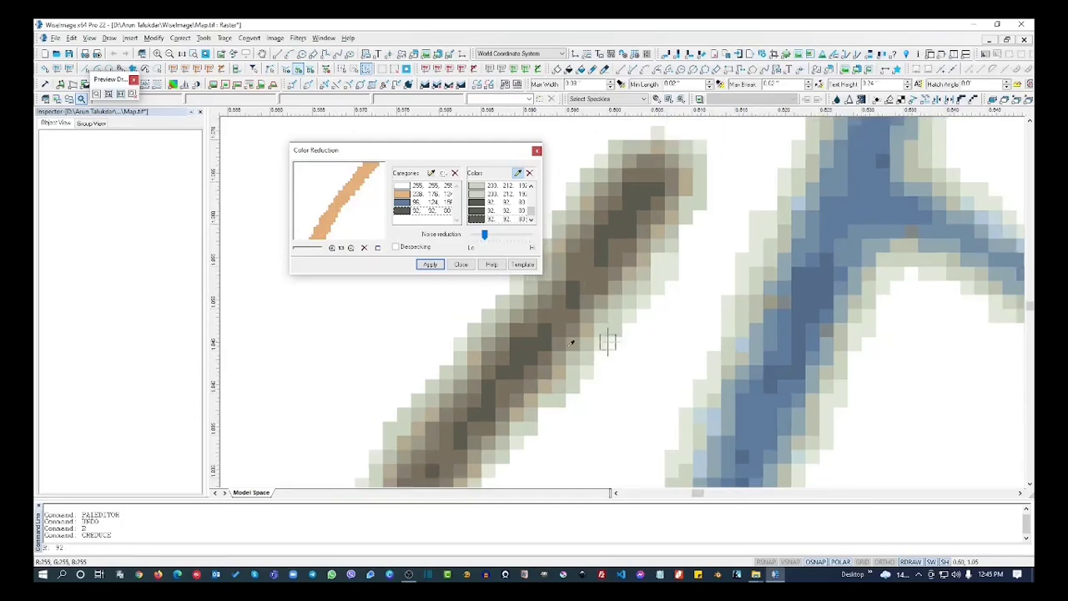
{"action": "scroll", "coordinate": [506, 363], "scroll_direction": "down", "scroll_amount": 5}
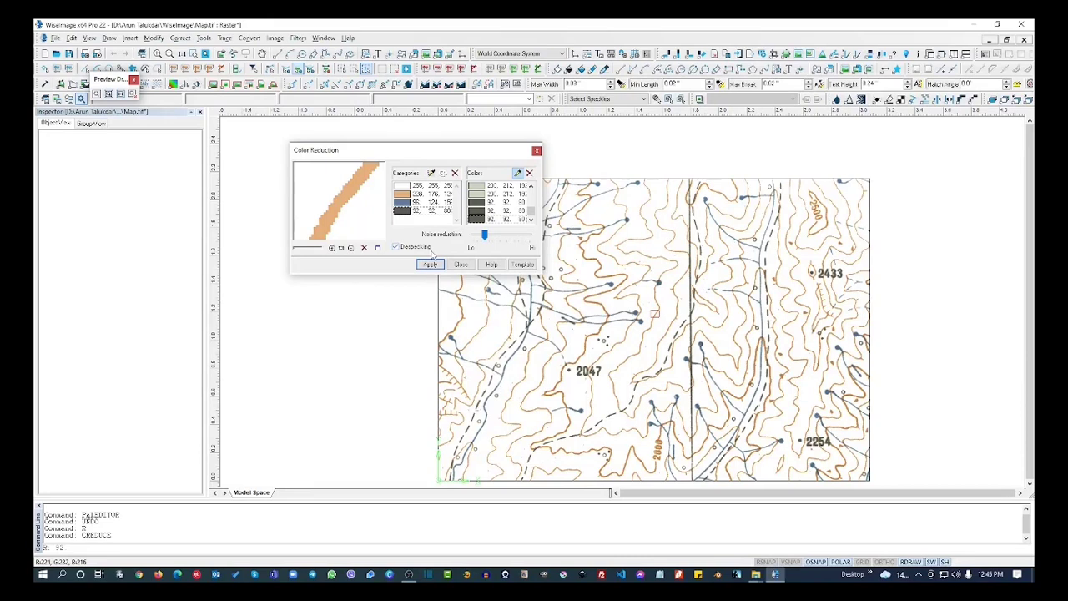
{"action": "left_click", "coordinate": [521, 264]}
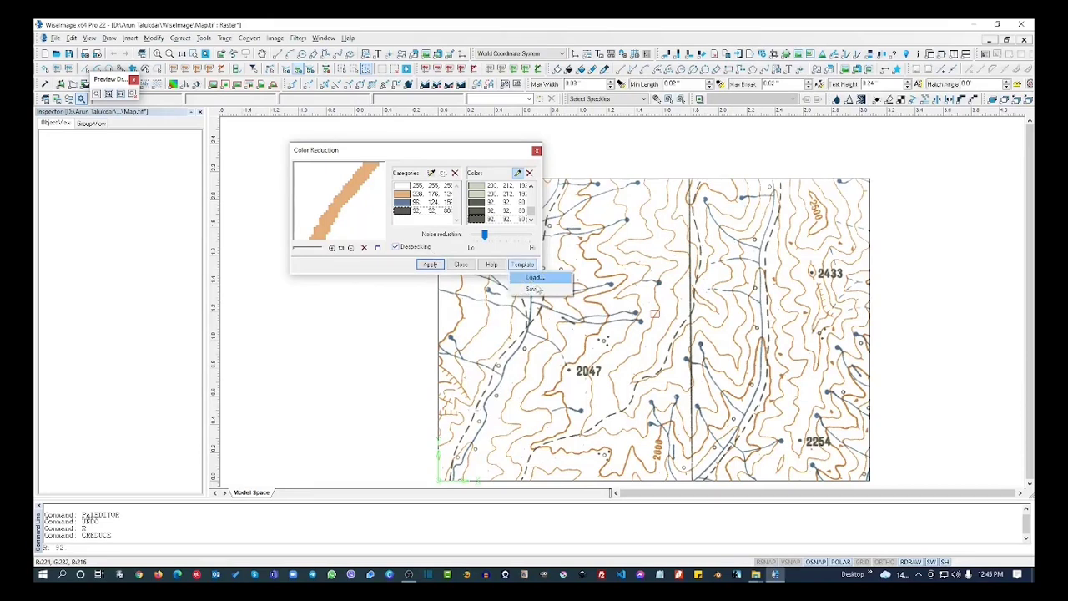
{"action": "left_click", "coordinate": [537, 289]}
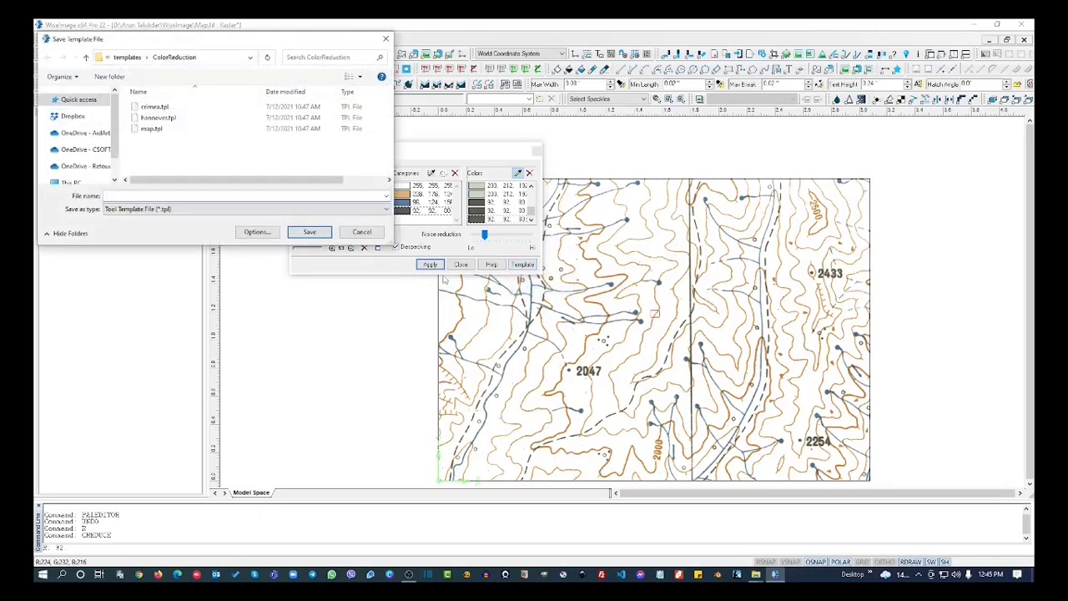
{"action": "left_click", "coordinate": [361, 232]}
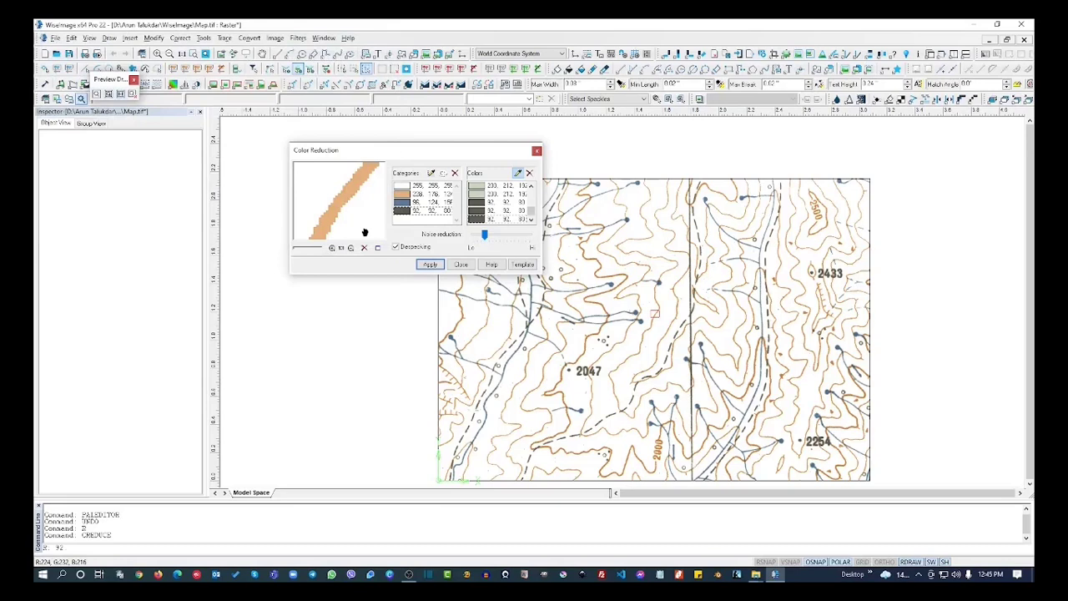
- Apply the four-category color reduction with despeckling to the map and check the recoloured stream and contour lines
{"action": "left_click", "coordinate": [431, 264]}
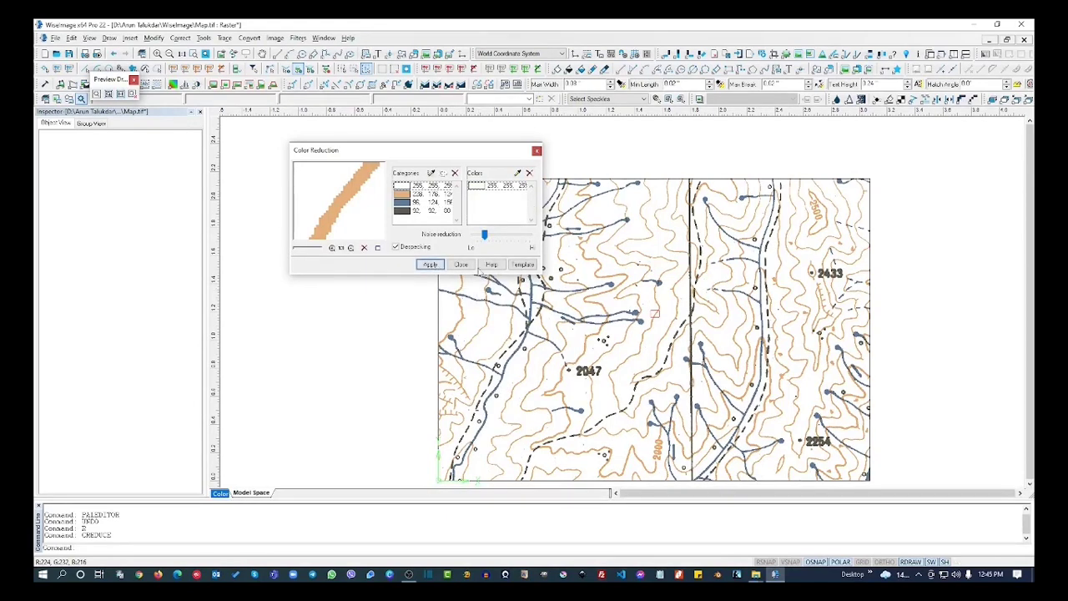
{"action": "left_click", "coordinate": [460, 264]}
{"action": "scroll", "coordinate": [643, 235], "scroll_direction": "up", "scroll_amount": 2}
{"action": "scroll", "coordinate": [643, 235], "scroll_direction": "up", "scroll_amount": 3}
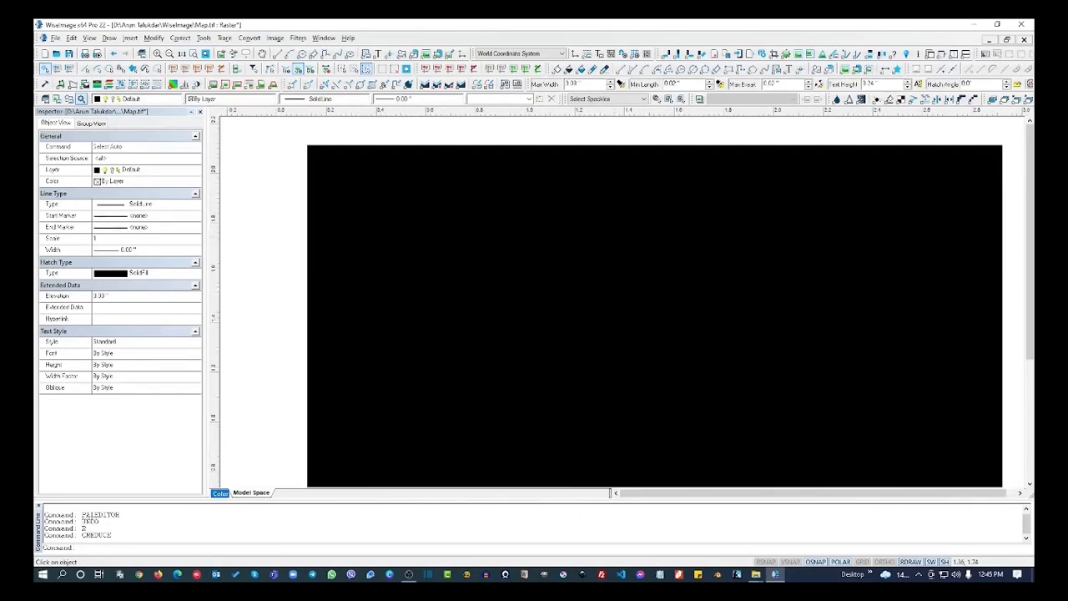
{"action": "scroll", "coordinate": [601, 218], "scroll_direction": "up", "scroll_amount": 3}
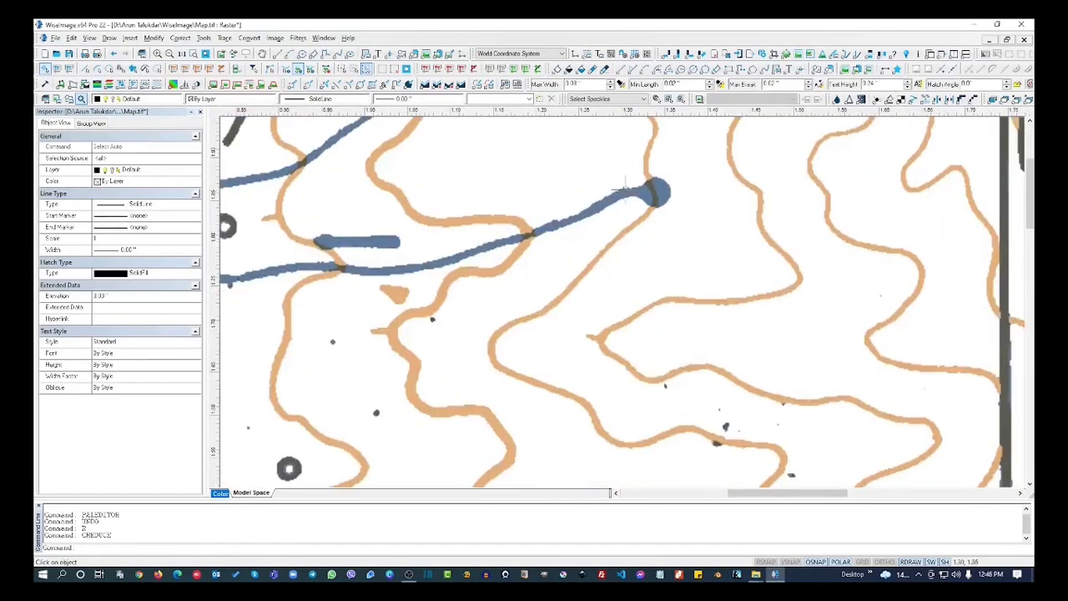
{"action": "scroll", "coordinate": [624, 208], "scroll_direction": "up", "scroll_amount": 3}
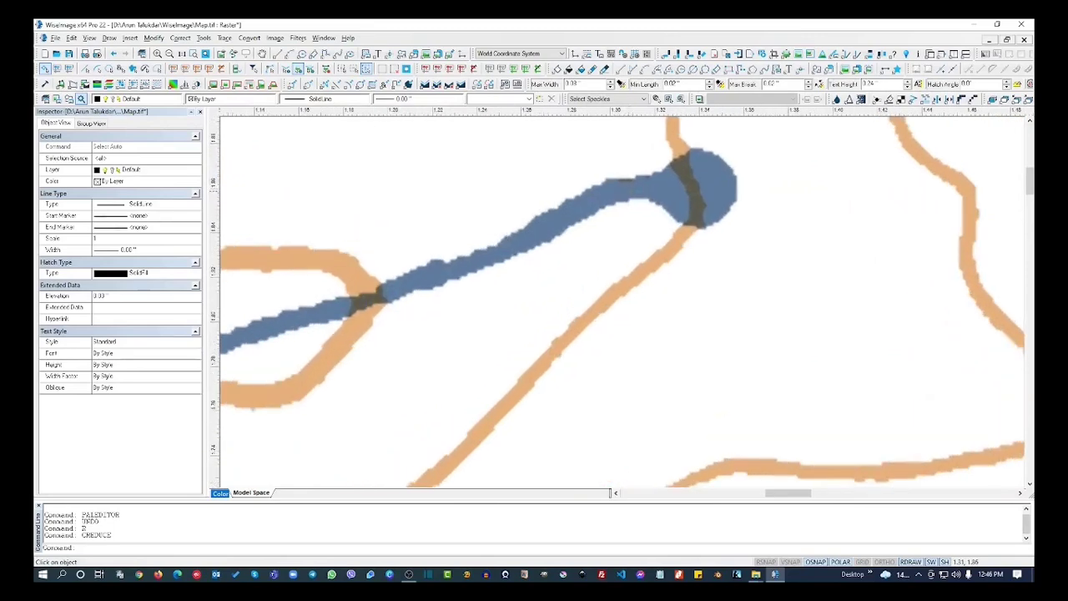
{"action": "scroll", "coordinate": [682, 305], "scroll_direction": "up", "scroll_amount": 3}
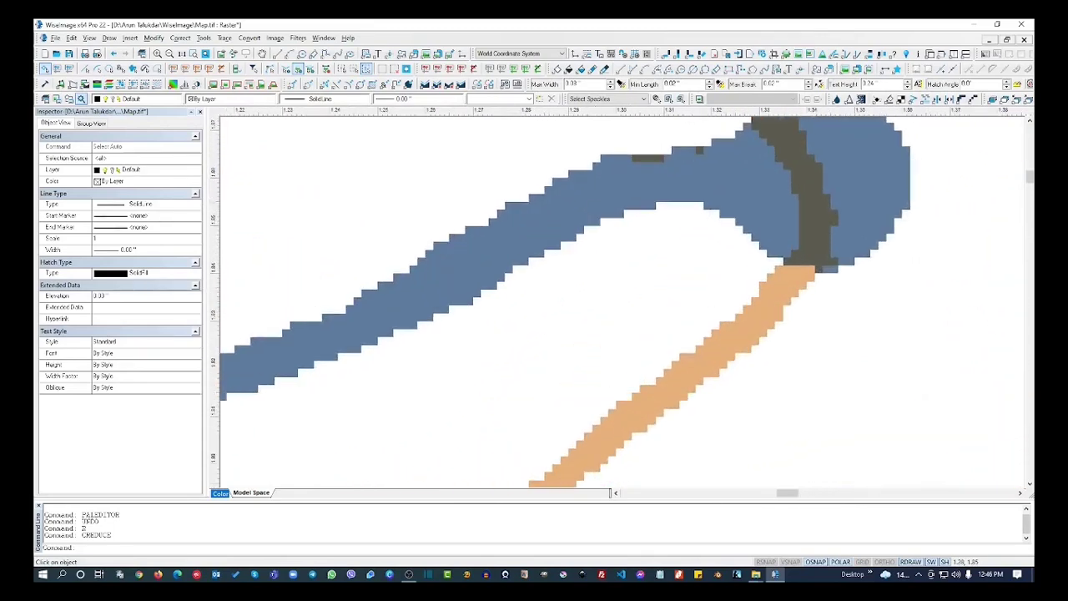
{"action": "scroll", "coordinate": [682, 306], "scroll_direction": "down", "scroll_amount": 4}
{"action": "scroll", "coordinate": [682, 305], "scroll_direction": "down", "scroll_amount": 6}
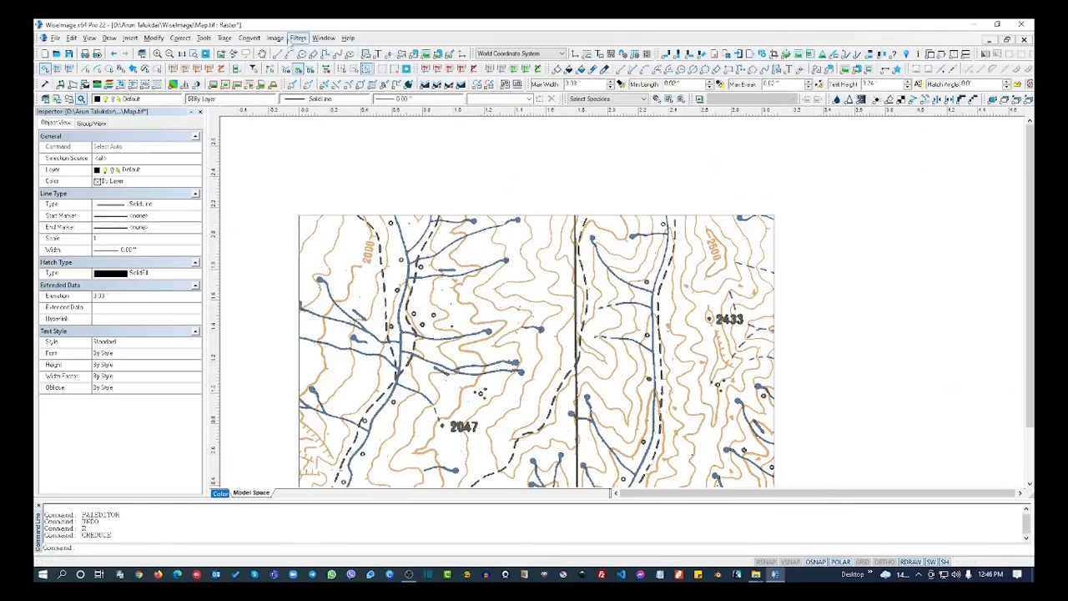
- Set up a binarization of the reduced map with Water as the target layer and blue as its colour
{"action": "left_click", "coordinate": [274, 37]}
{"action": "mouse_move", "coordinate": [297, 38]}
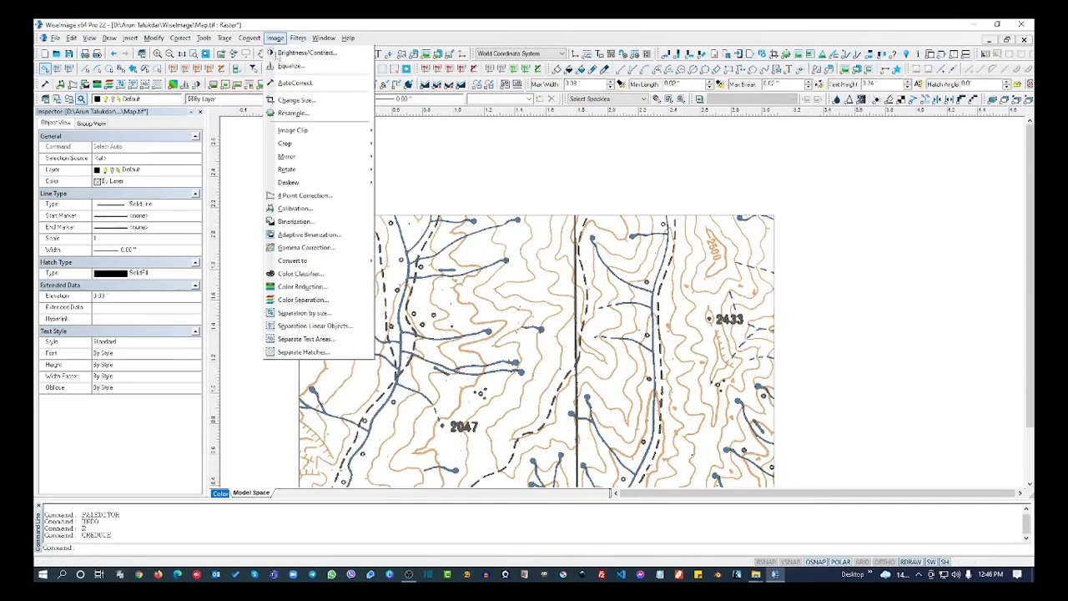
{"action": "left_click", "coordinate": [317, 274]}
{"action": "scroll", "coordinate": [647, 250], "scroll_direction": "up", "scroll_amount": 4}
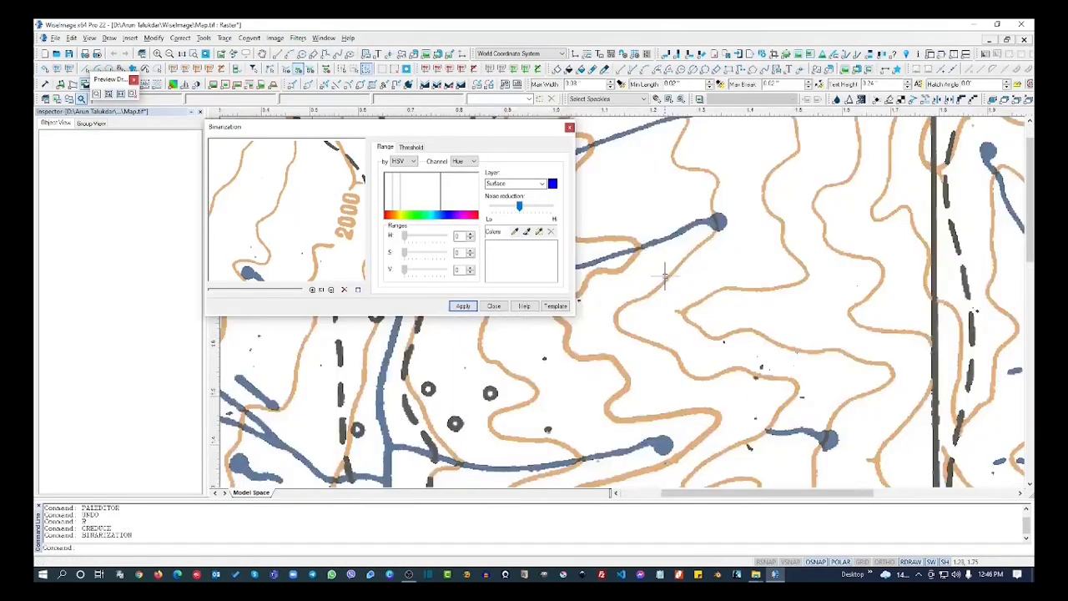
{"action": "scroll", "coordinate": [666, 284], "scroll_direction": "up", "scroll_amount": 8}
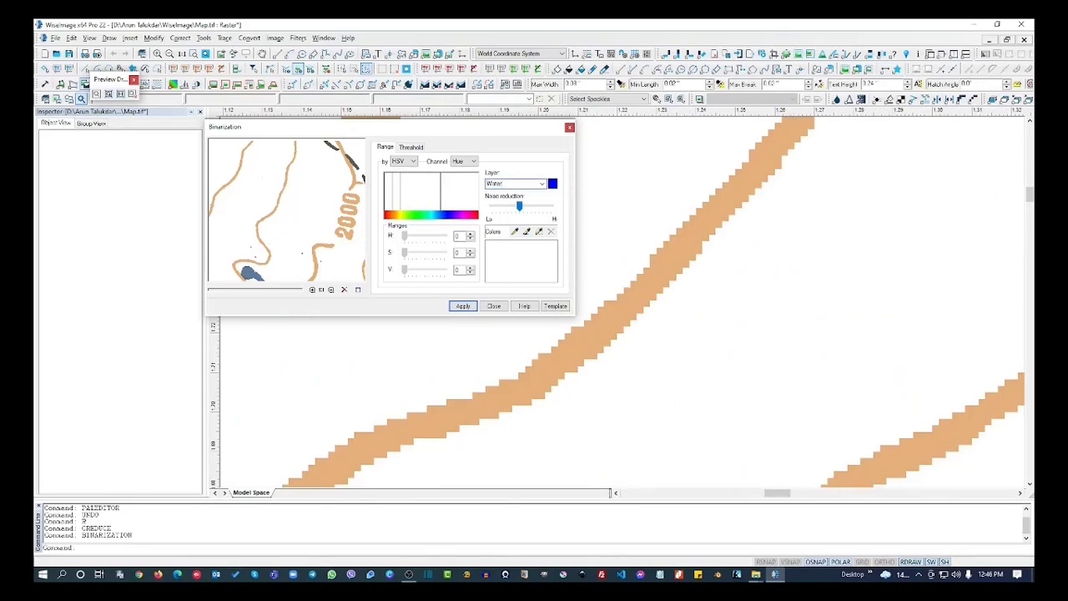
{"action": "left_click", "coordinate": [552, 185]}
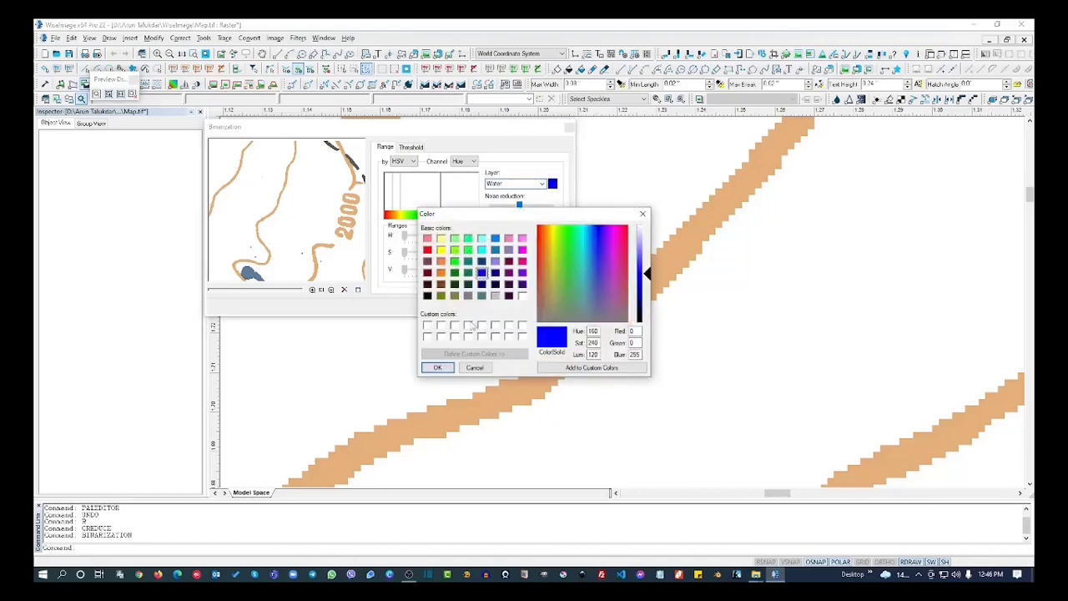
{"action": "left_click", "coordinate": [437, 368]}
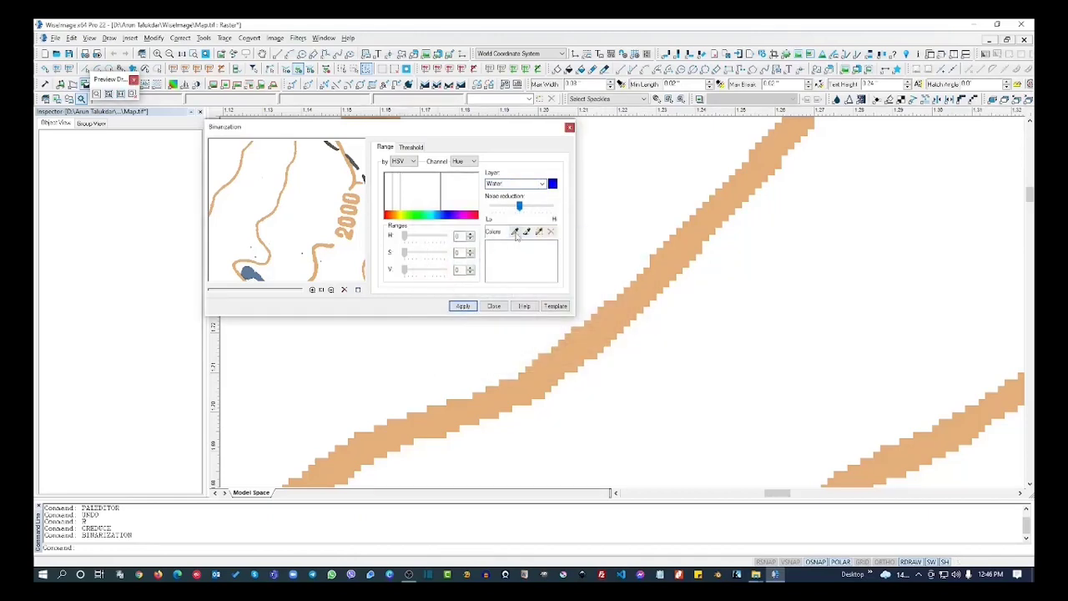
- Sample the orange colour of a contour line and apply the binarization with it
{"action": "left_click", "coordinate": [515, 232]}
{"action": "left_click", "coordinate": [558, 365]}
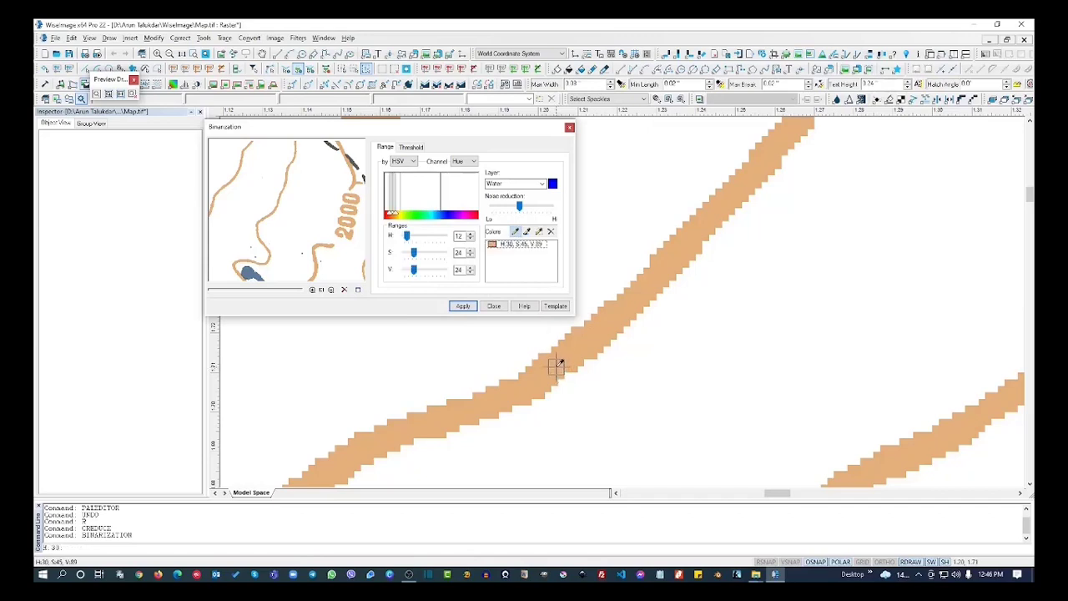
{"action": "left_click", "coordinate": [464, 306]}
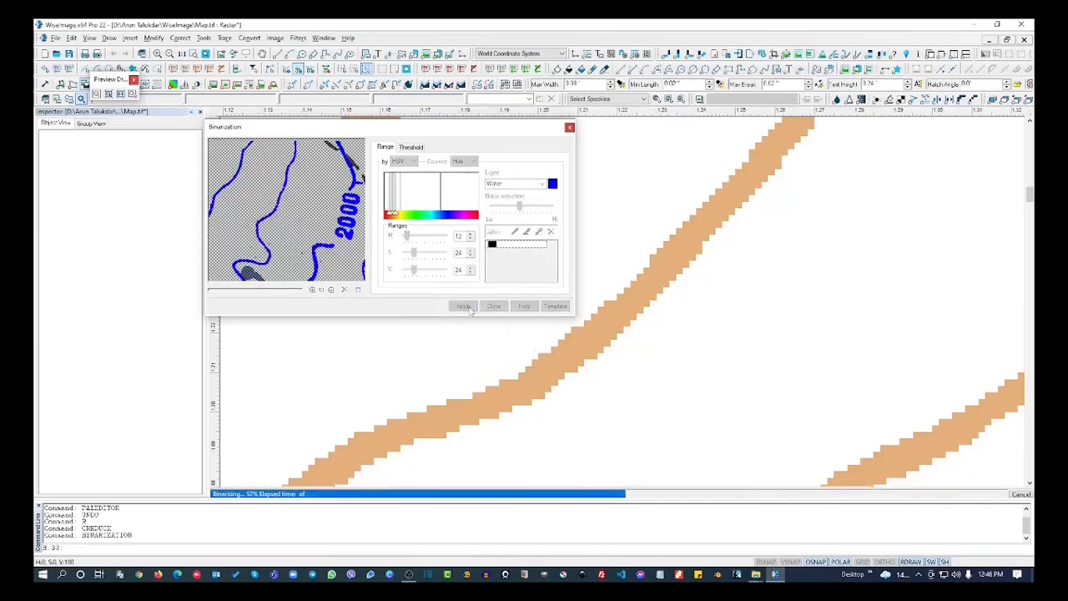
{"action": "left_click", "coordinate": [493, 306]}
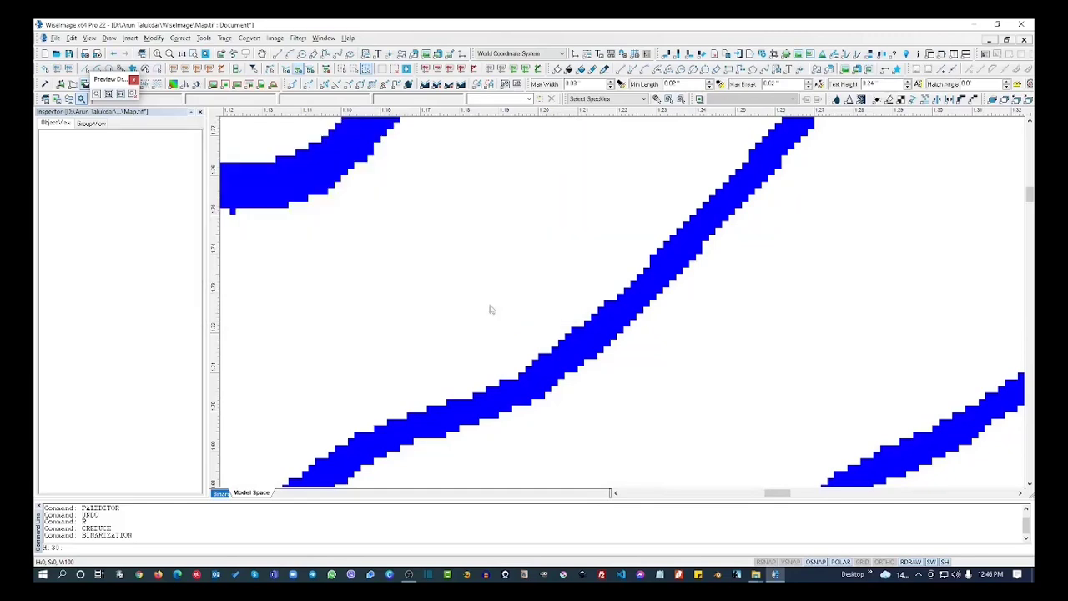
- Select the binarized Water image with vector selection and move it about 3.27 inches to the right, beside the original map
{"action": "scroll", "coordinate": [406, 266], "scroll_direction": "down", "scroll_amount": 2}
{"action": "scroll", "coordinate": [415, 275], "scroll_direction": "down", "scroll_amount": 4}
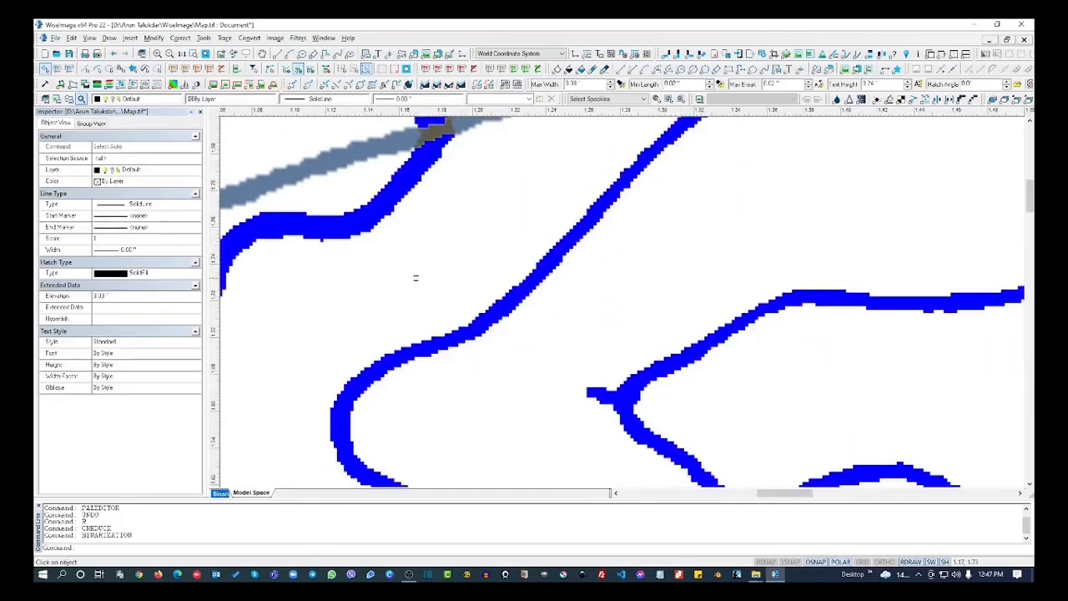
{"action": "scroll", "coordinate": [410, 305], "scroll_direction": "down", "scroll_amount": 3}
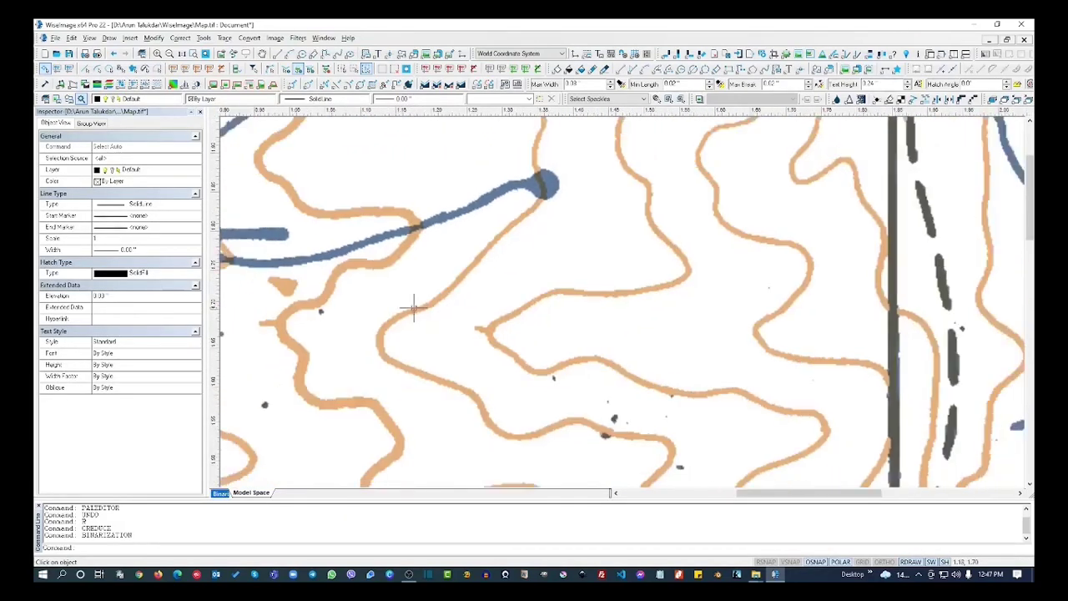
{"action": "scroll", "coordinate": [422, 311], "scroll_direction": "down", "scroll_amount": 3}
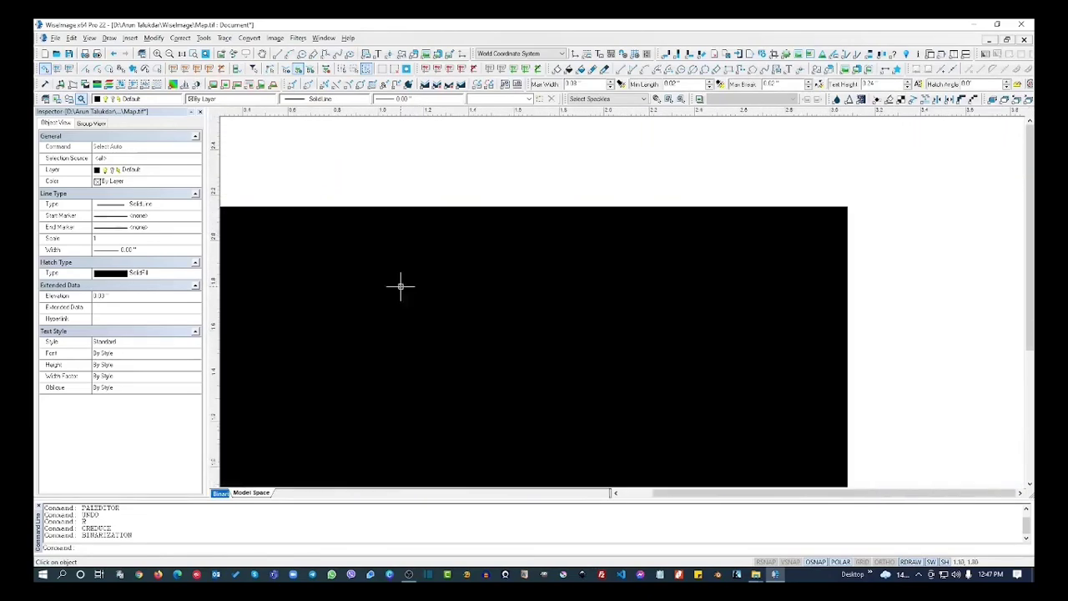
{"action": "scroll", "coordinate": [515, 145], "scroll_direction": "down", "scroll_amount": 2}
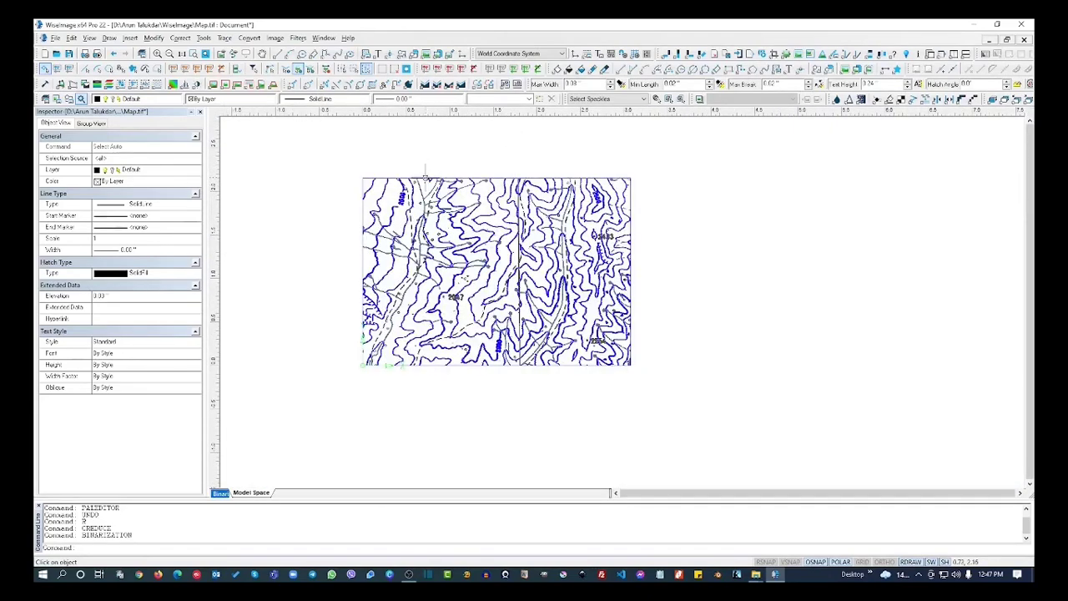
{"action": "scroll", "coordinate": [425, 177], "scroll_direction": "up", "scroll_amount": 2}
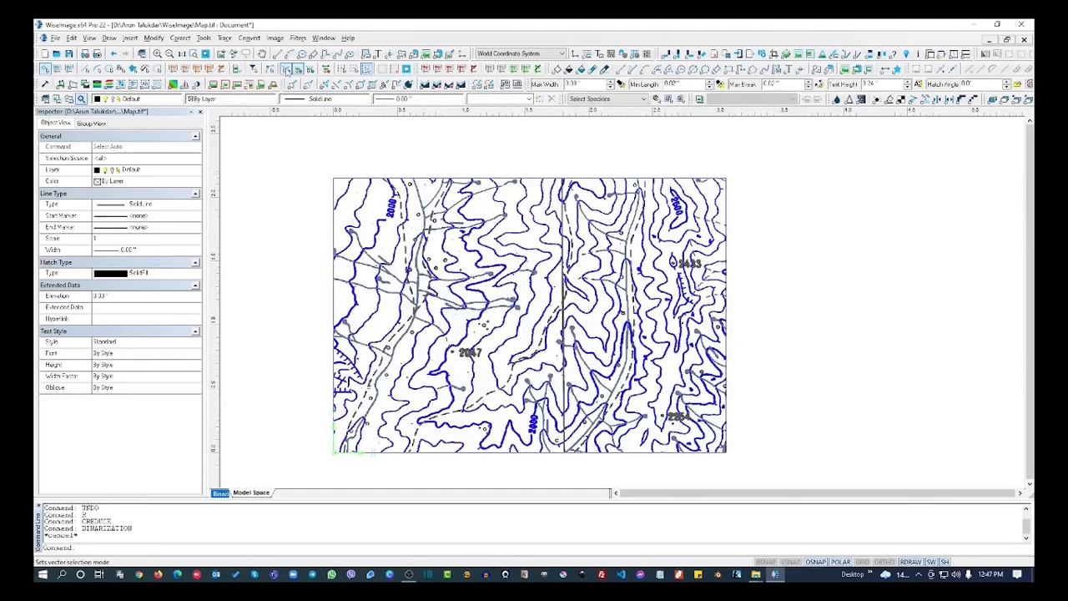
{"action": "left_click", "coordinate": [286, 69]}
{"action": "left_click", "coordinate": [394, 179]}
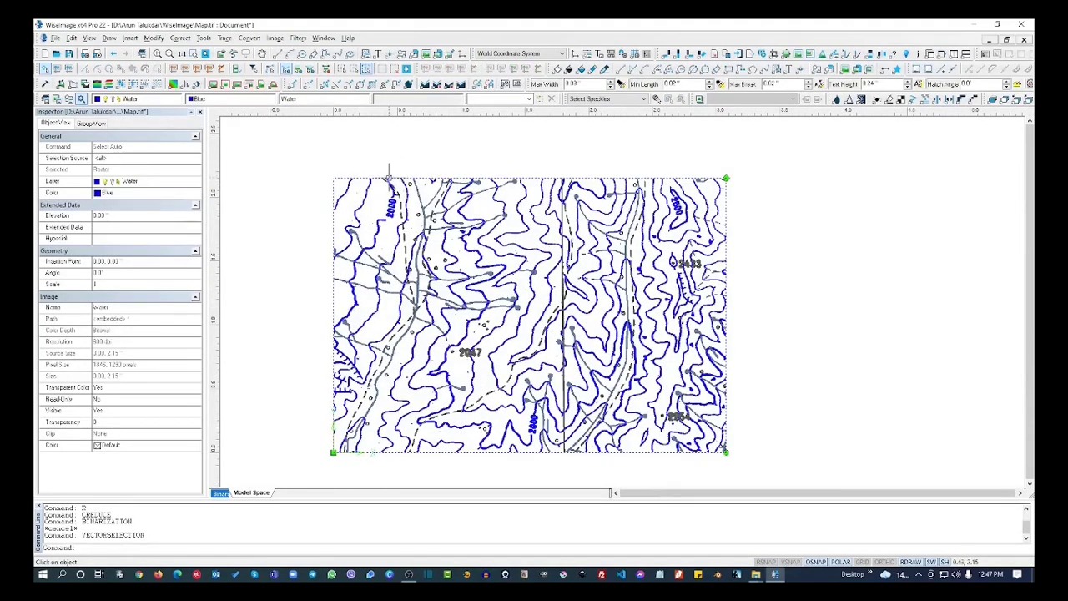
{"action": "left_click_drag", "start_coordinate": [369, 178], "coordinate": [787, 176]}
{"action": "middle_click_drag", "start_coordinate": [762, 254], "coordinate": [423, 238]}
{"action": "key", "text": "Escape"}
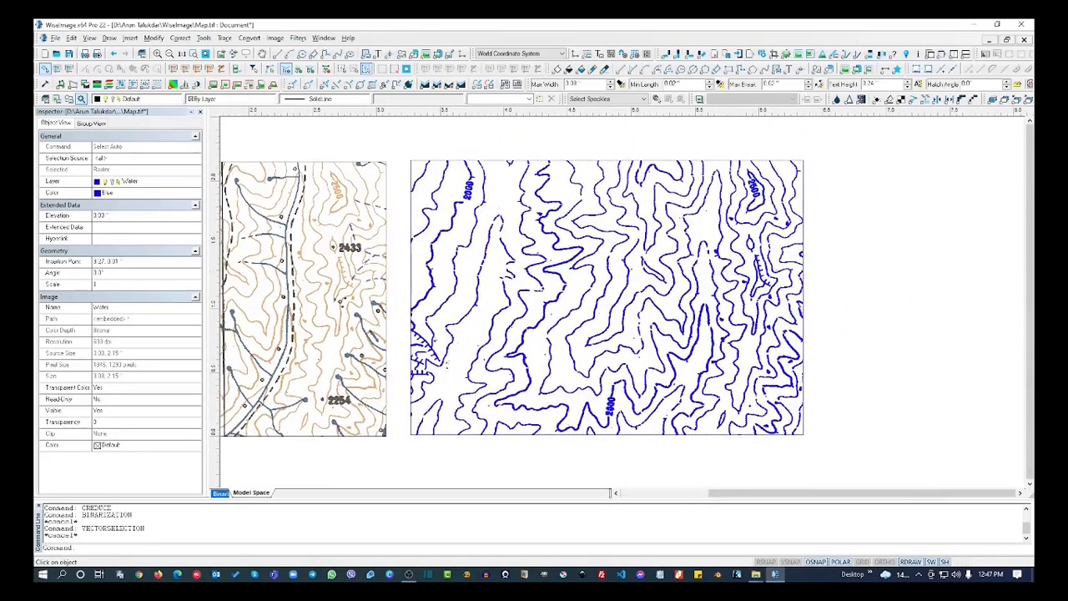
{"action": "middle_click_drag", "start_coordinate": [614, 252], "coordinate": [839, 254]}
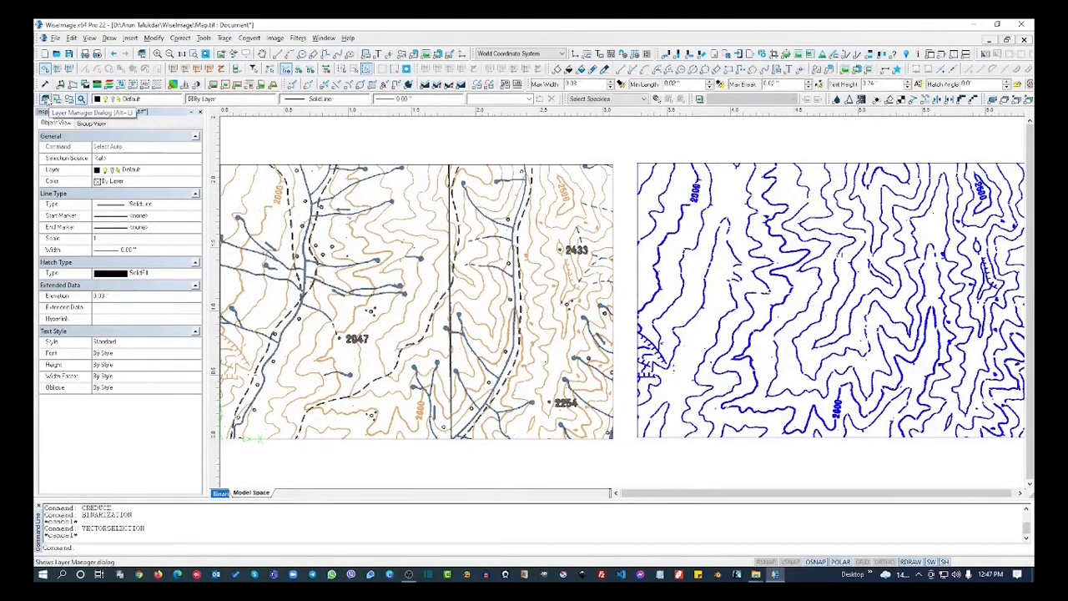
- Review the document's layers and images, including the file formats available for saving the Water image, without saving
{"action": "left_click", "coordinate": [46, 98]}
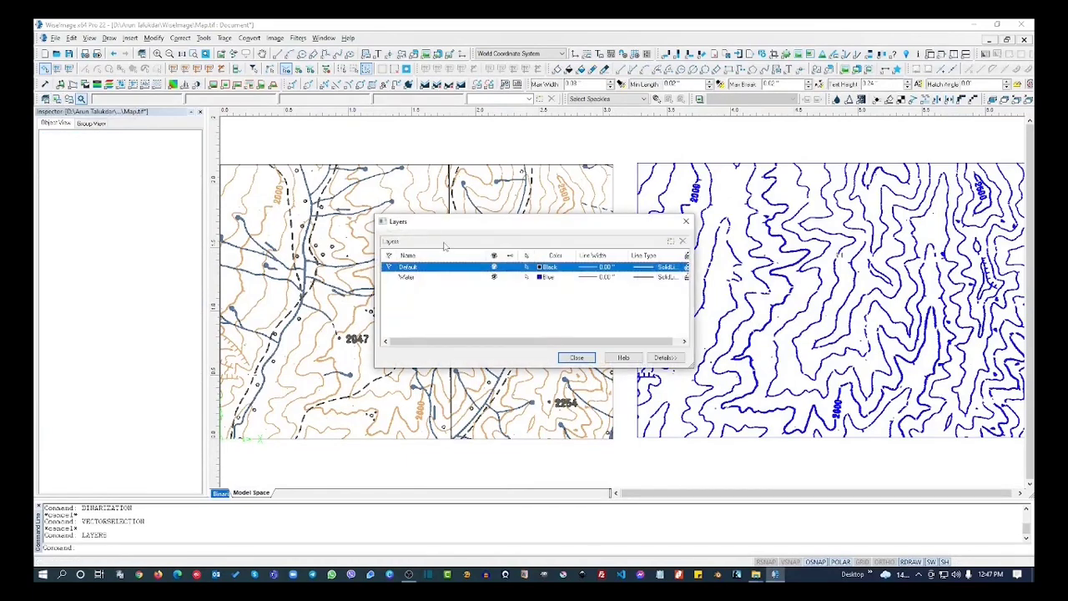
{"action": "key", "text": "Escape"}
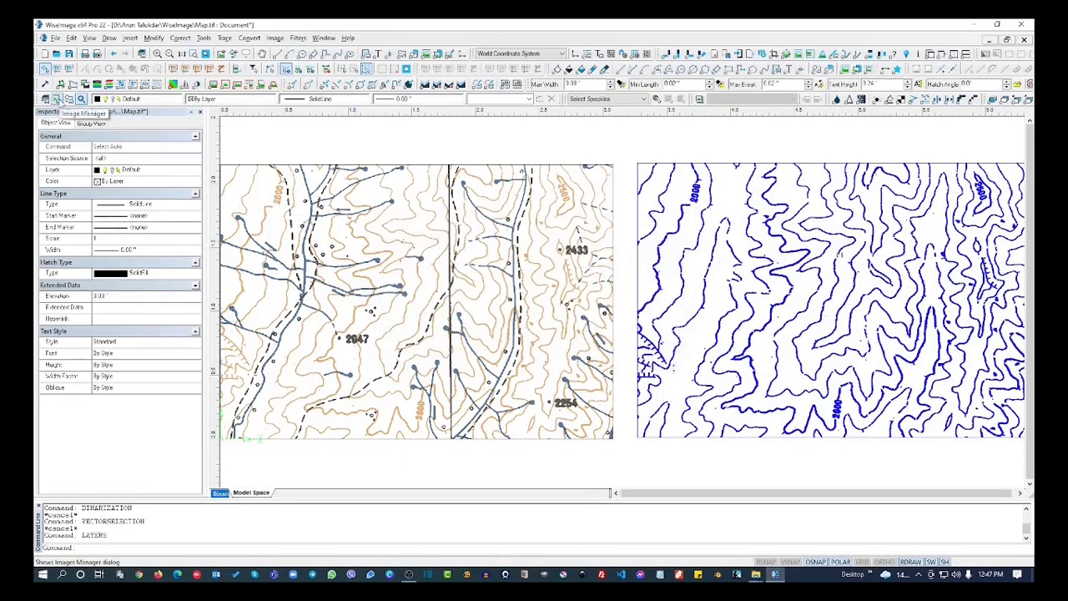
{"action": "left_click", "coordinate": [57, 99]}
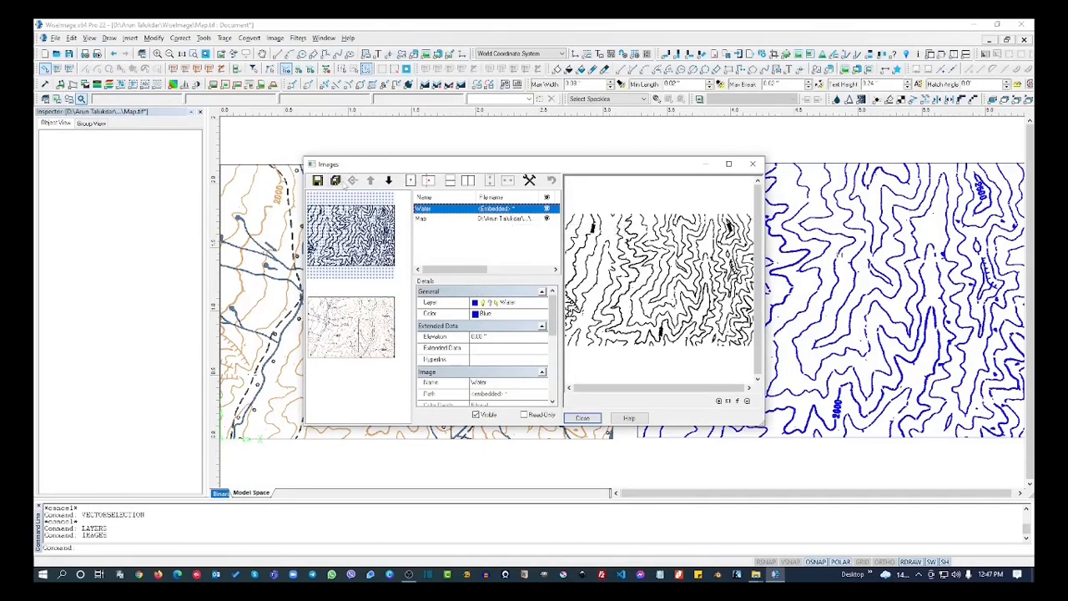
{"action": "left_click", "coordinate": [336, 181]}
{"action": "left_click", "coordinate": [512, 338]}
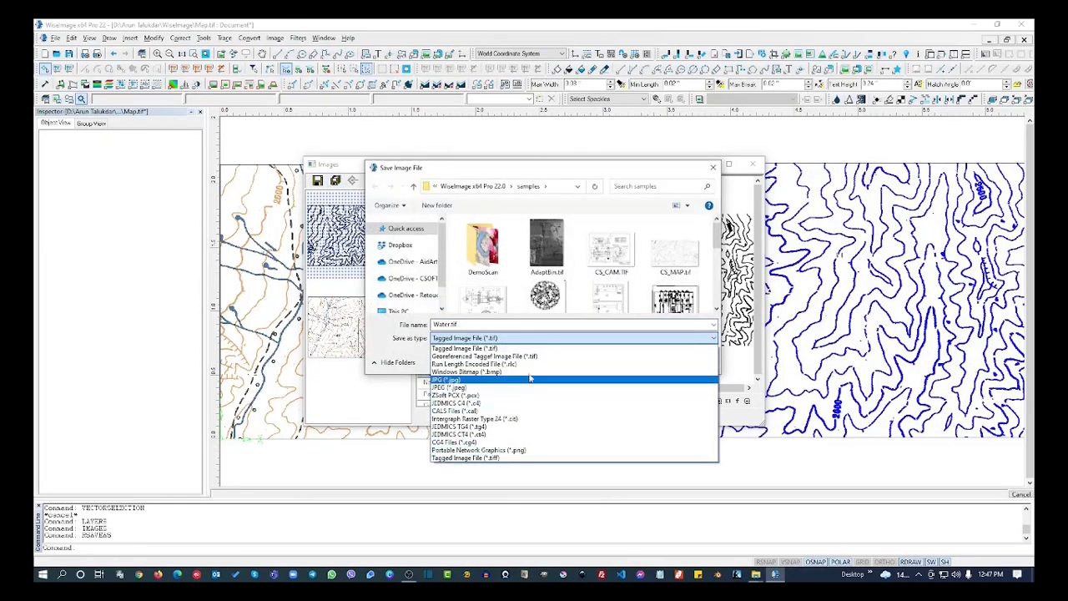
{"action": "left_click", "coordinate": [628, 164]}
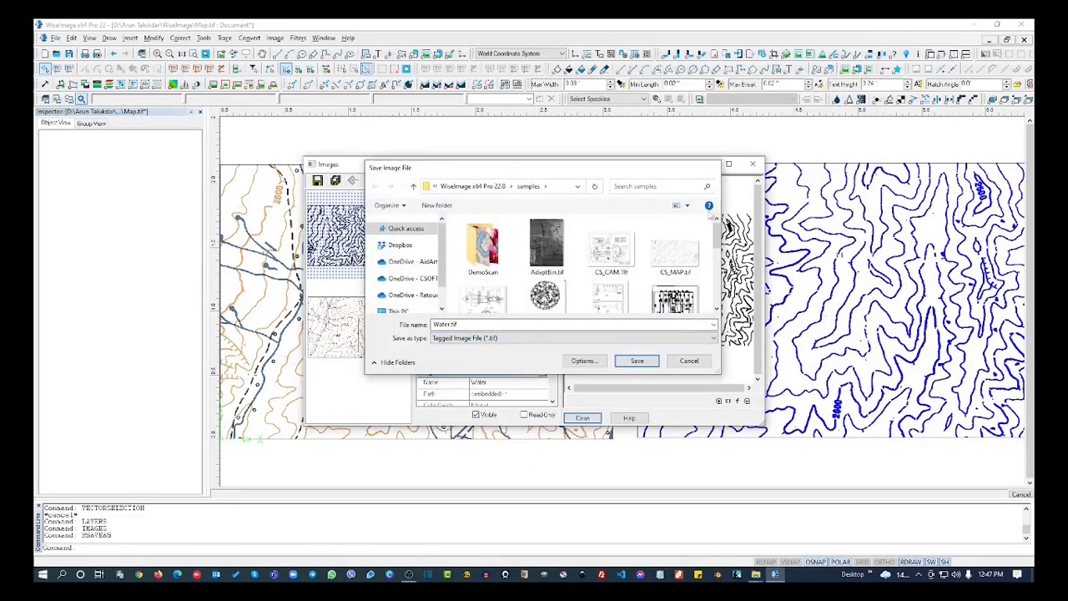
{"action": "left_click", "coordinate": [712, 166]}
{"action": "left_click", "coordinate": [752, 164]}
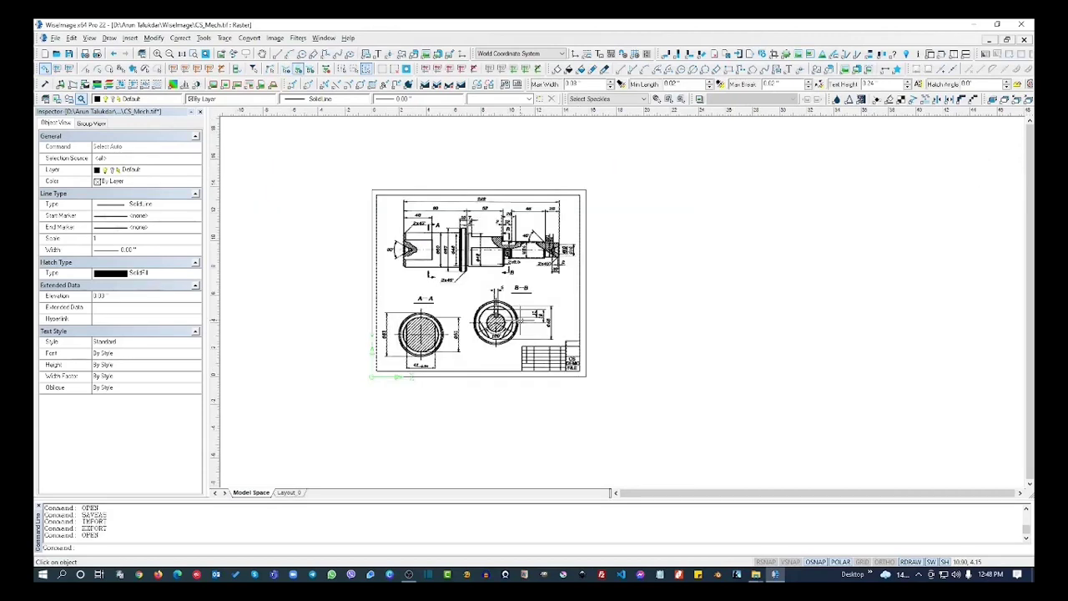
- Select the raster line along the upper edge of the Ø50 shaft section in CS_Mech and set its line type to DashedLine
{"action": "scroll", "coordinate": [441, 242], "scroll_direction": "up", "scroll_amount": 5}
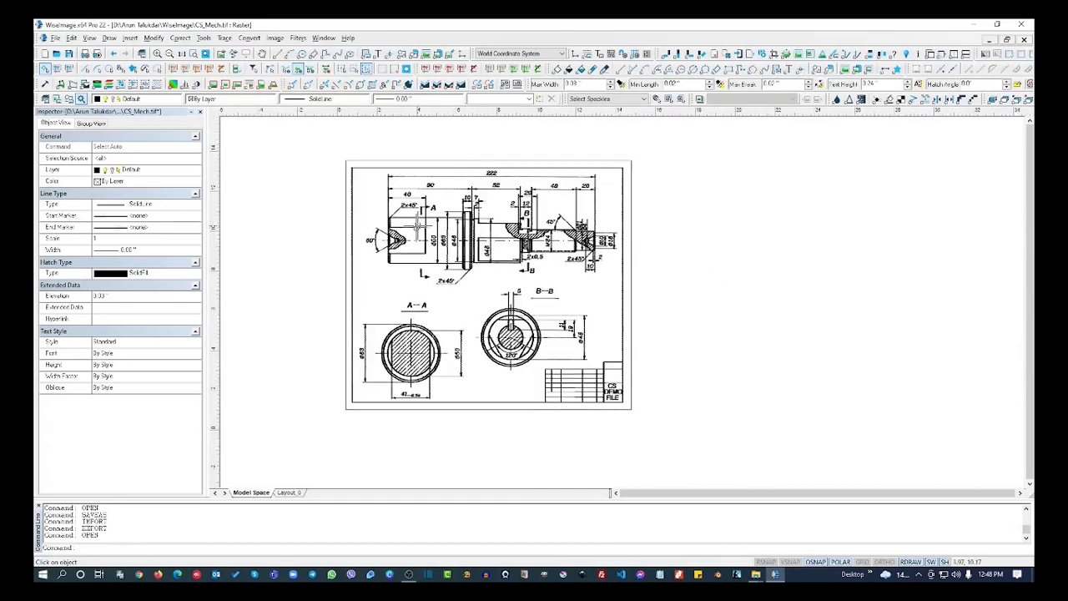
{"action": "scroll", "coordinate": [414, 215], "scroll_direction": "up", "scroll_amount": 5}
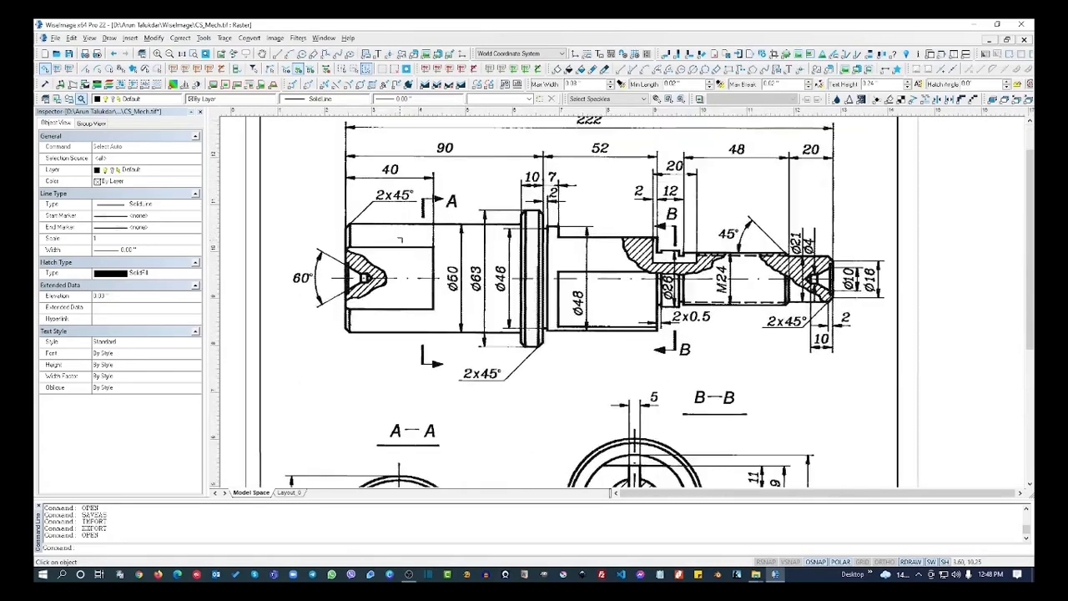
{"action": "scroll", "coordinate": [401, 227], "scroll_direction": "up", "scroll_amount": 4}
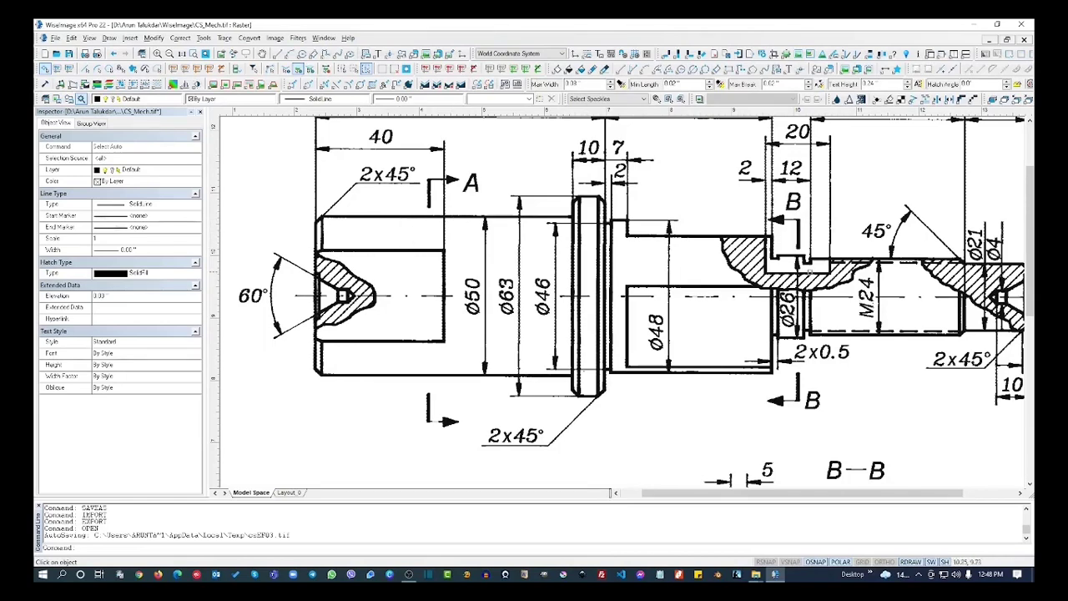
{"action": "mouse_move", "coordinate": [455, 238]}
{"action": "middle_mouse_down"}
{"action": "mouse_move", "coordinate": [721, 242]}
{"action": "mouse_move", "coordinate": [445, 241]}
{"action": "middle_mouse_up"}
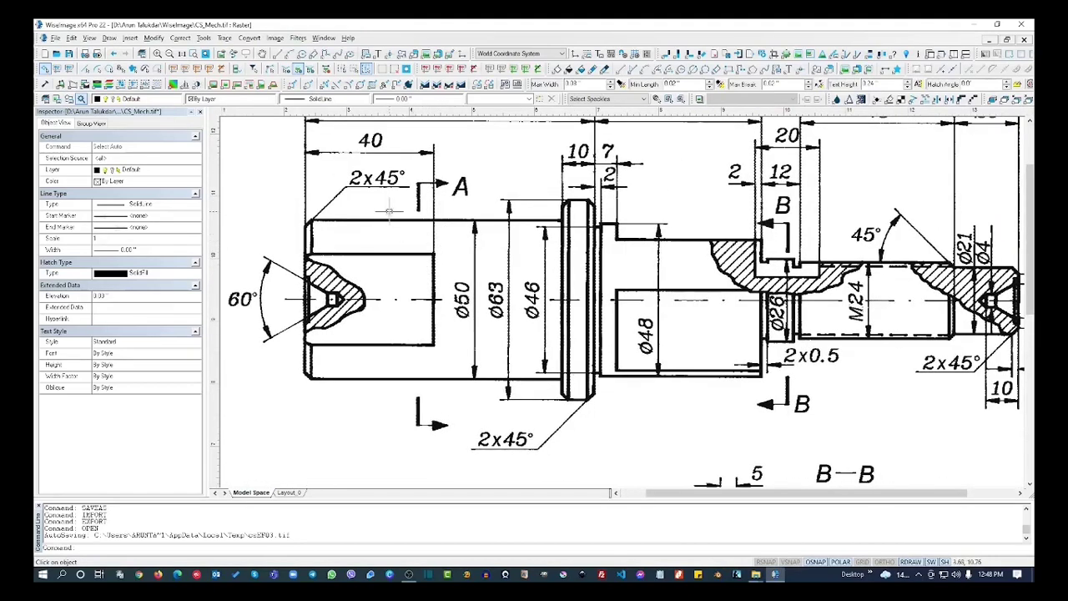
{"action": "scroll", "coordinate": [388, 210], "scroll_direction": "up", "scroll_amount": 6}
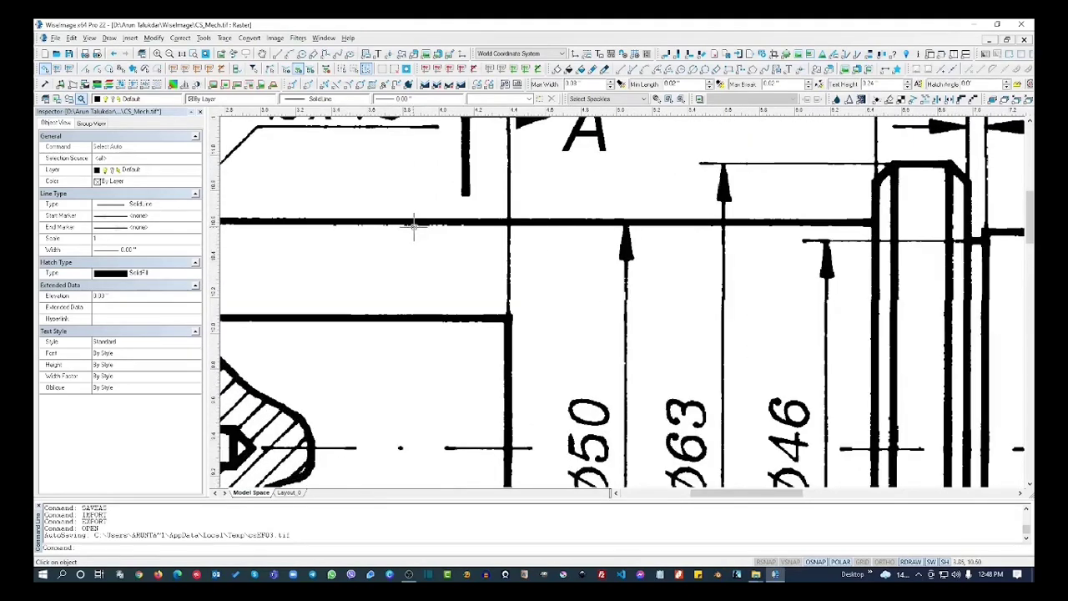
{"action": "mouse_move", "coordinate": [424, 233]}
{"action": "middle_mouse_down"}
{"action": "mouse_move", "coordinate": [565, 234]}
{"action": "mouse_move", "coordinate": [558, 211]}
{"action": "middle_mouse_up"}
{"action": "left_click", "coordinate": [558, 208]}
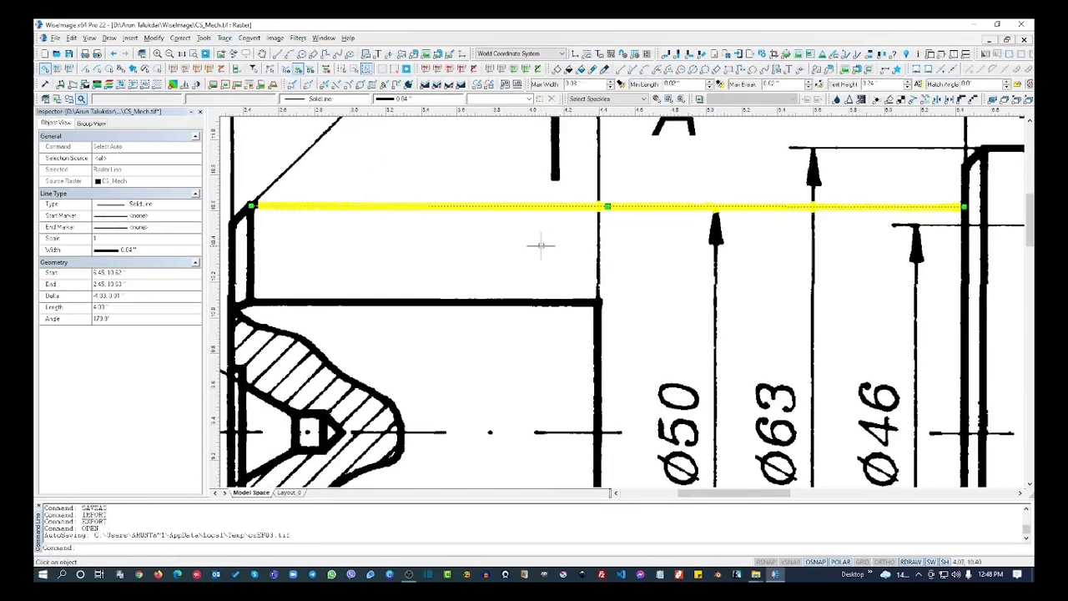
{"action": "left_click", "coordinate": [344, 106]}
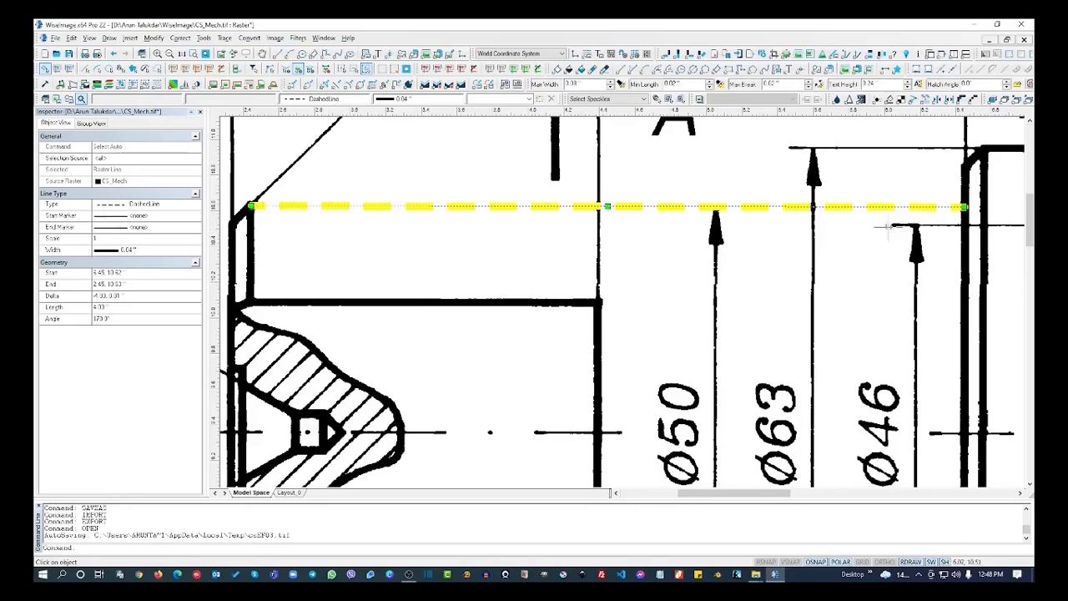
- Check the width choices for the dashed raster line and clear its selection
{"action": "left_click", "coordinate": [435, 99]}
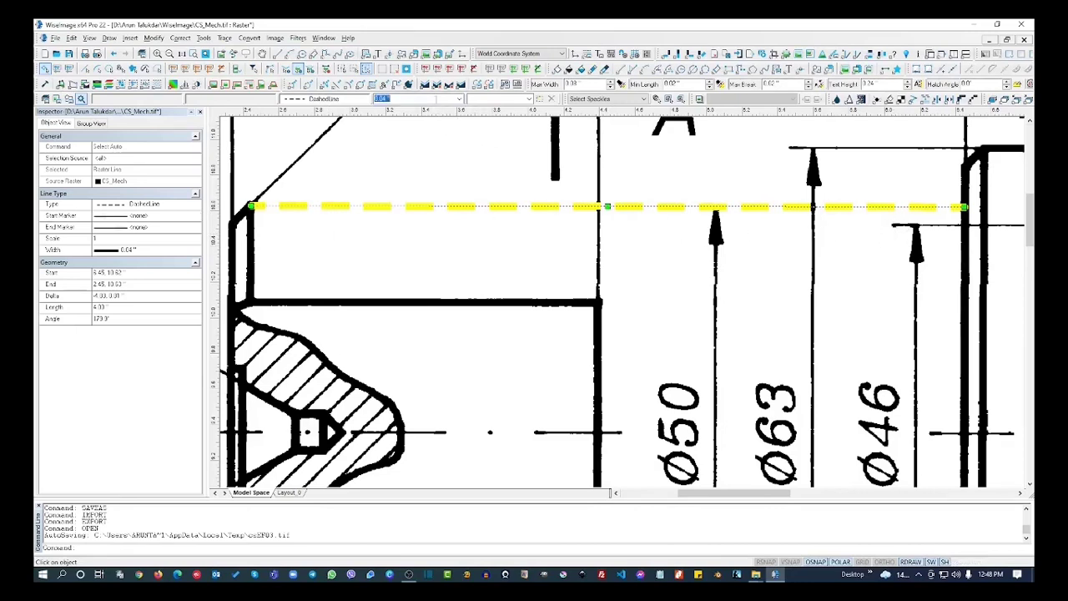
{"action": "left_click", "coordinate": [458, 100]}
{"action": "left_click", "coordinate": [458, 100]}
{"action": "scroll", "coordinate": [723, 192], "scroll_direction": "down", "scroll_amount": 1}
{"action": "scroll", "coordinate": [723, 192], "scroll_direction": "down", "scroll_amount": 3}
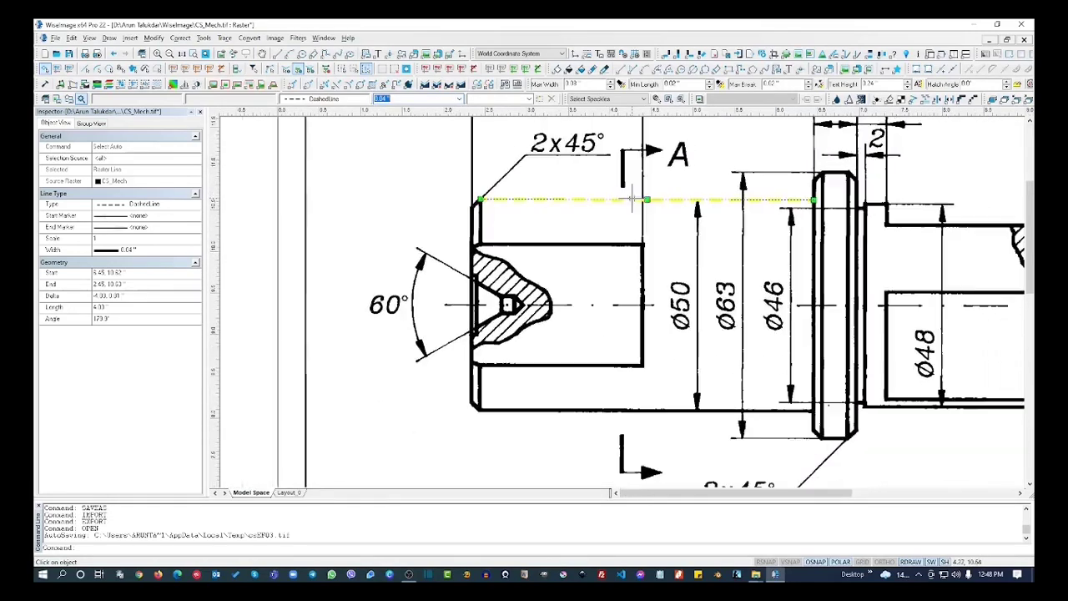
{"action": "key", "text": "Escape"}
{"action": "key", "text": "Escape"}
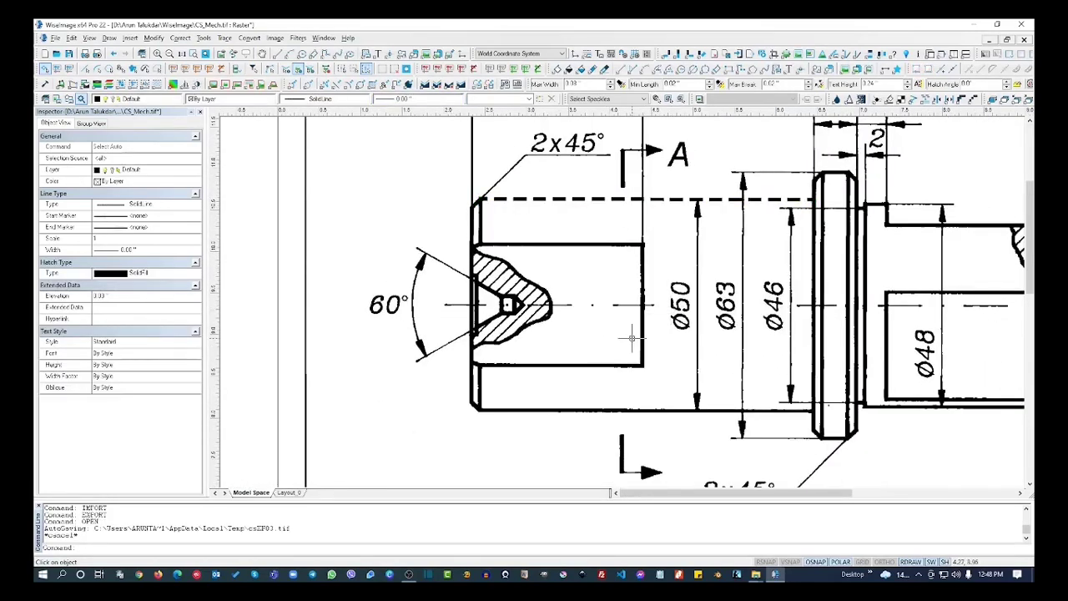
- Replace the raster section title A—A with "C - C" using Raster Text Inplace Edit with raster erasing
{"action": "middle_click_drag", "start_coordinate": [631, 338], "coordinate": [498, 163]}
{"action": "left_click", "coordinate": [109, 38]}
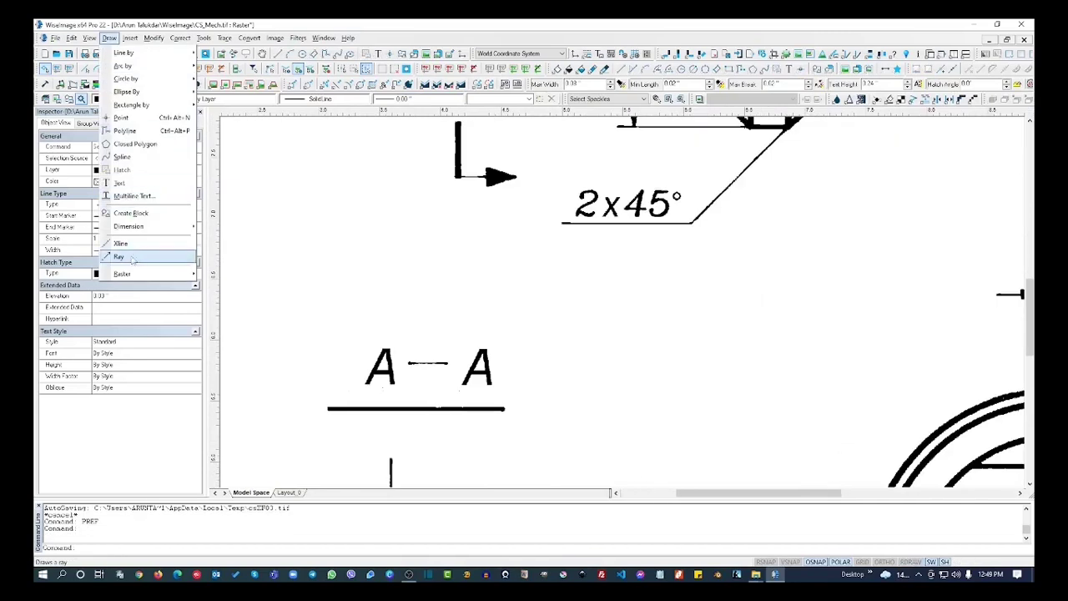
{"action": "mouse_move", "coordinate": [140, 278]}
{"action": "left_click", "coordinate": [232, 340]}
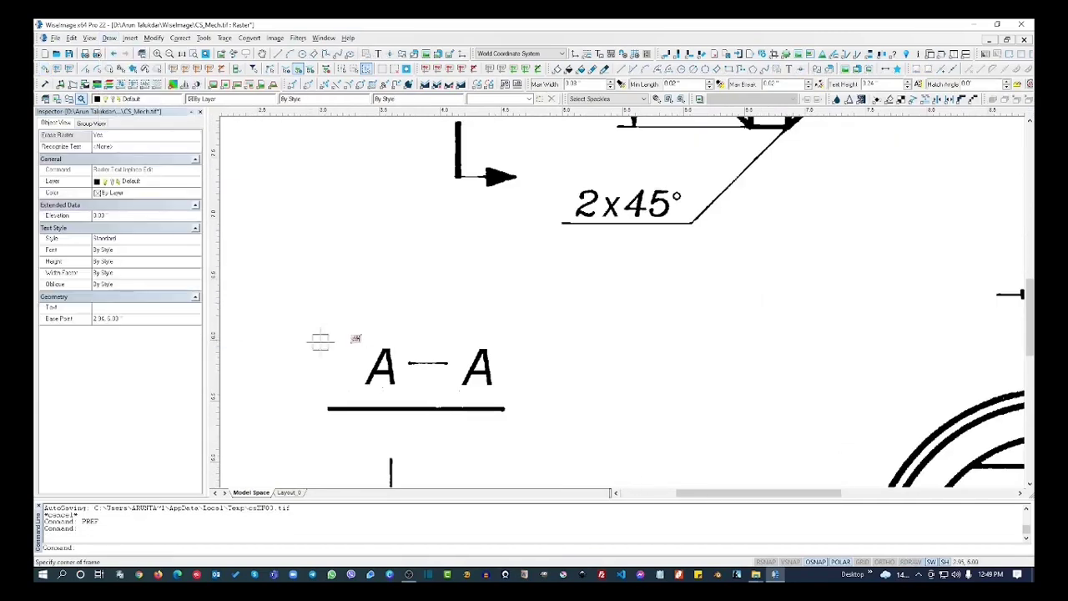
{"action": "left_click", "coordinate": [501, 392]}
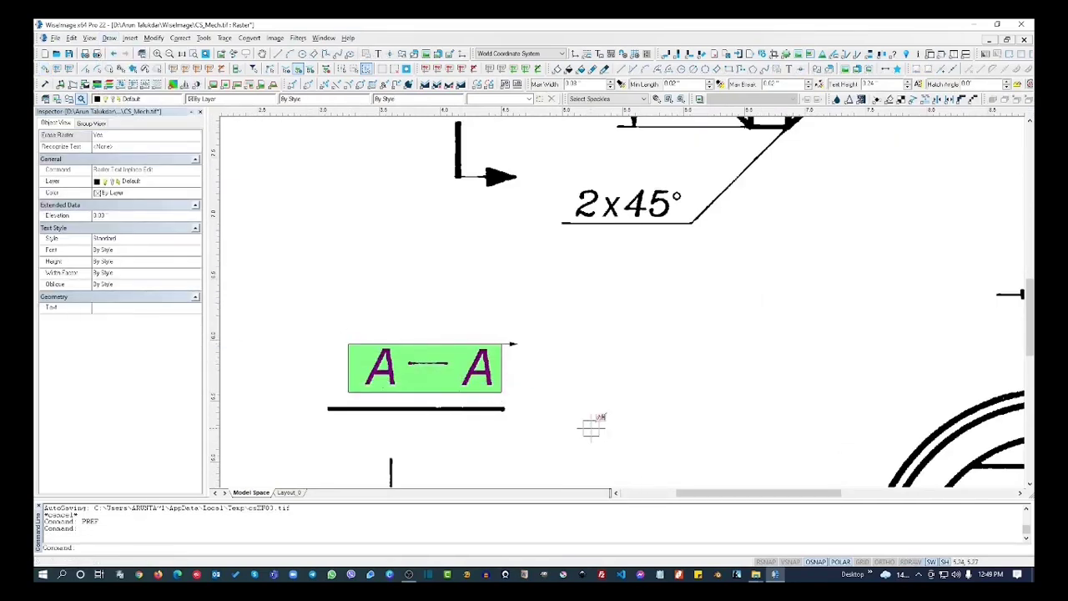
{"action": "type", "text": "C-C"}
{"action": "key", "text": "BackSpace"}
{"action": "type", "text": "C"}
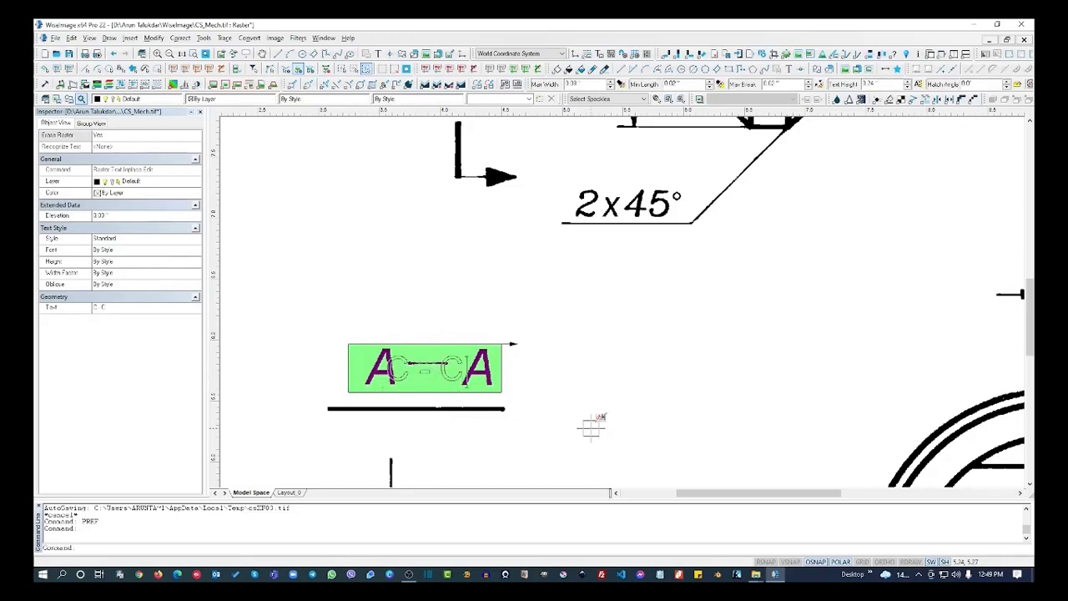
{"action": "key", "text": "Return"}
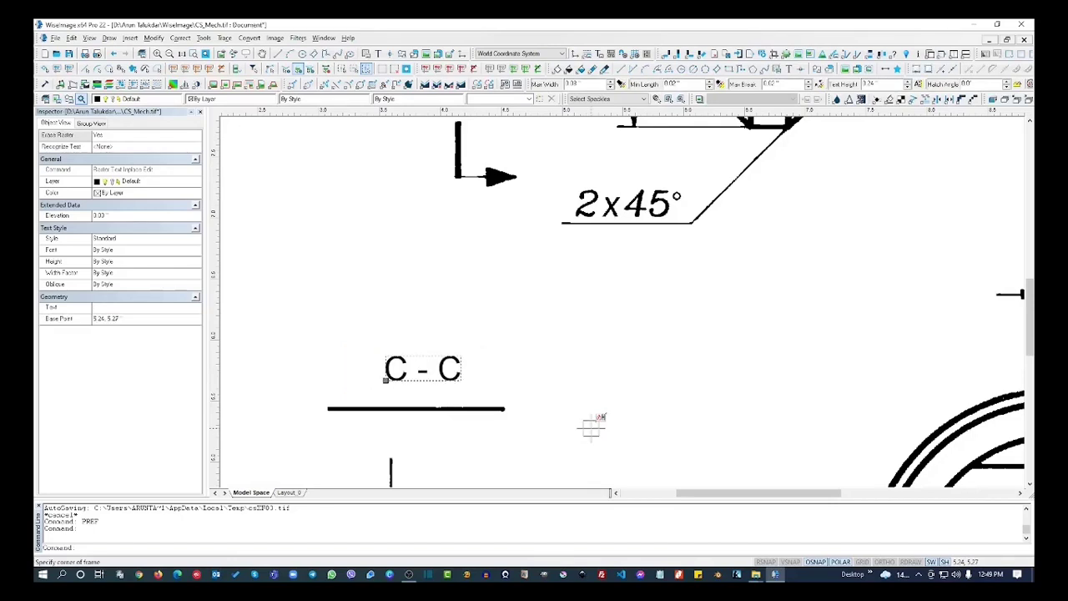
{"action": "key", "text": "Escape"}
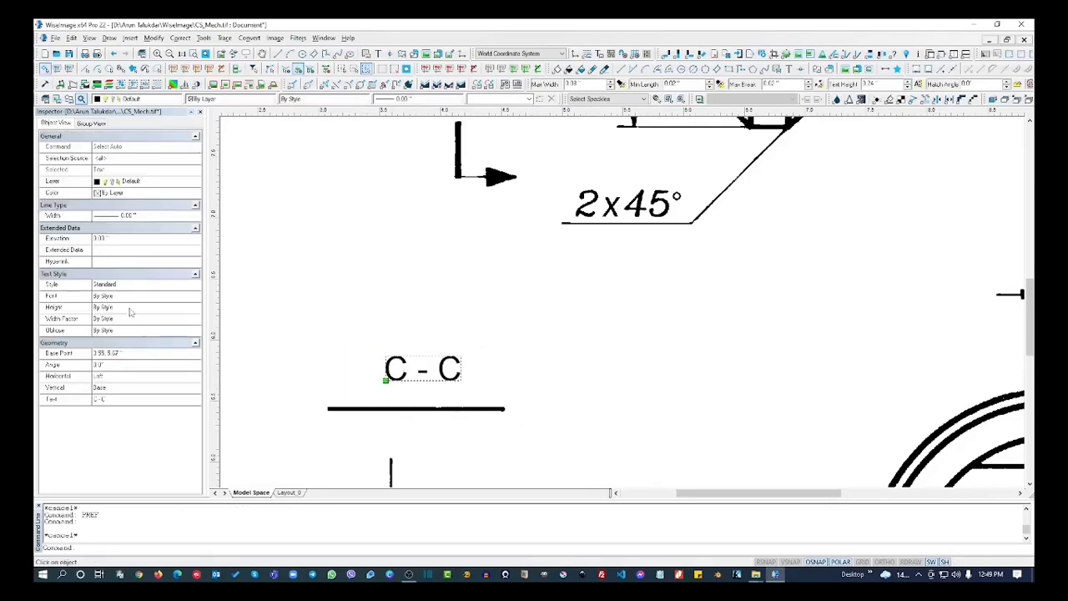
- Set the height of the C - C text to 0.50 inches and move it about 0.5 inches left, above its underline
{"action": "left_click", "coordinate": [131, 302]}
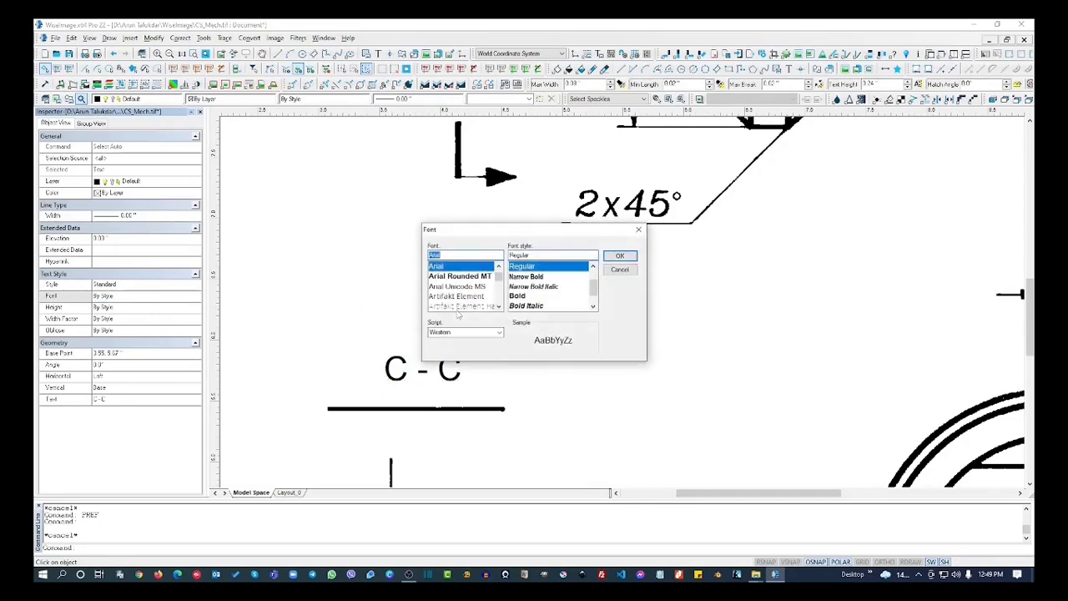
{"action": "left_click", "coordinate": [638, 228]}
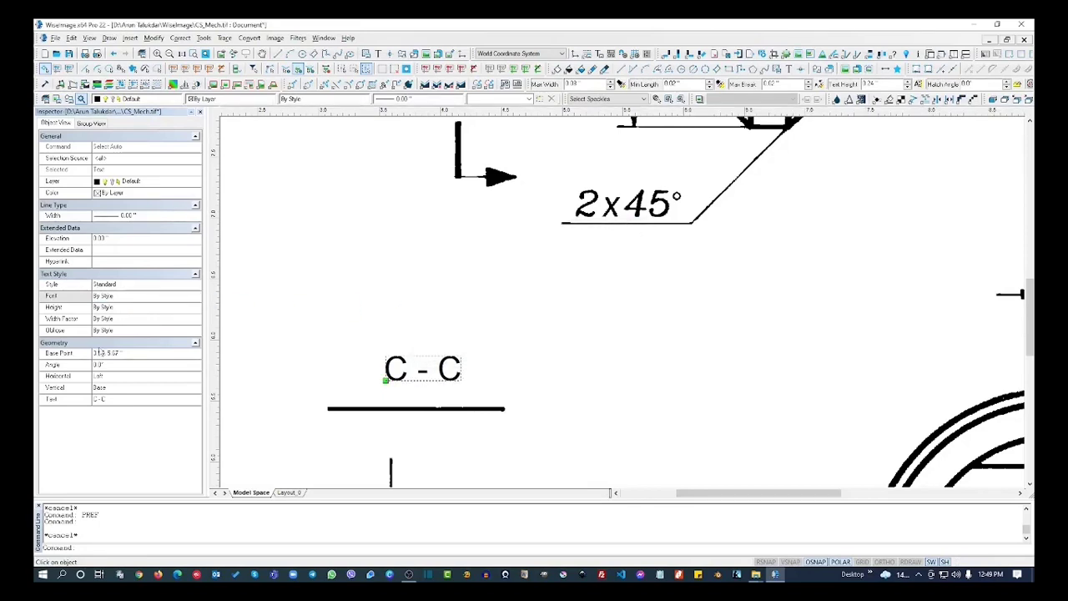
{"action": "left_click", "coordinate": [171, 308]}
{"action": "left_click", "coordinate": [196, 309]}
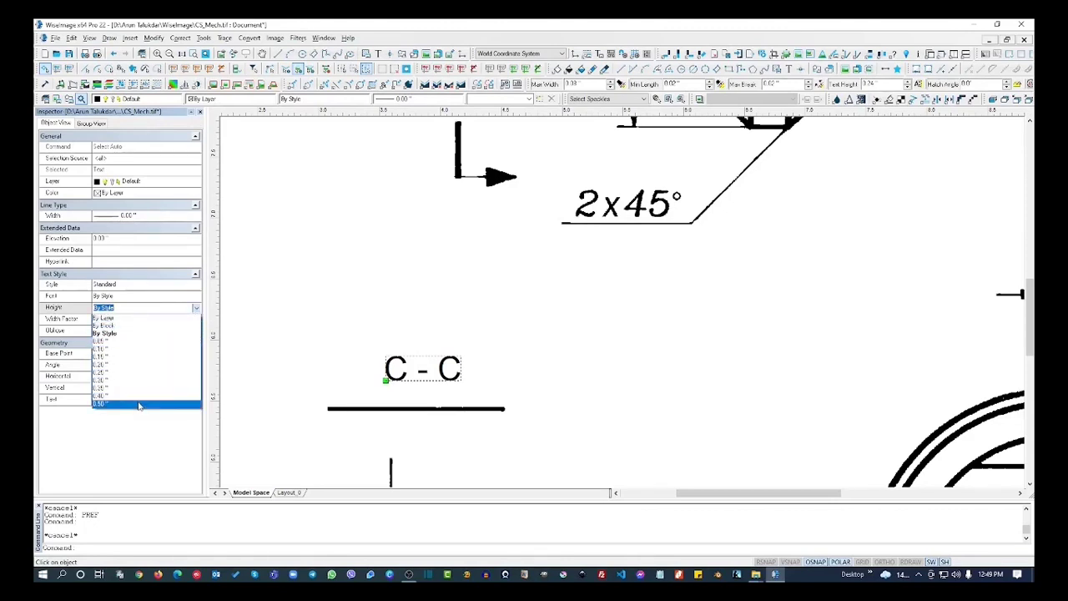
{"action": "left_click", "coordinate": [139, 405]}
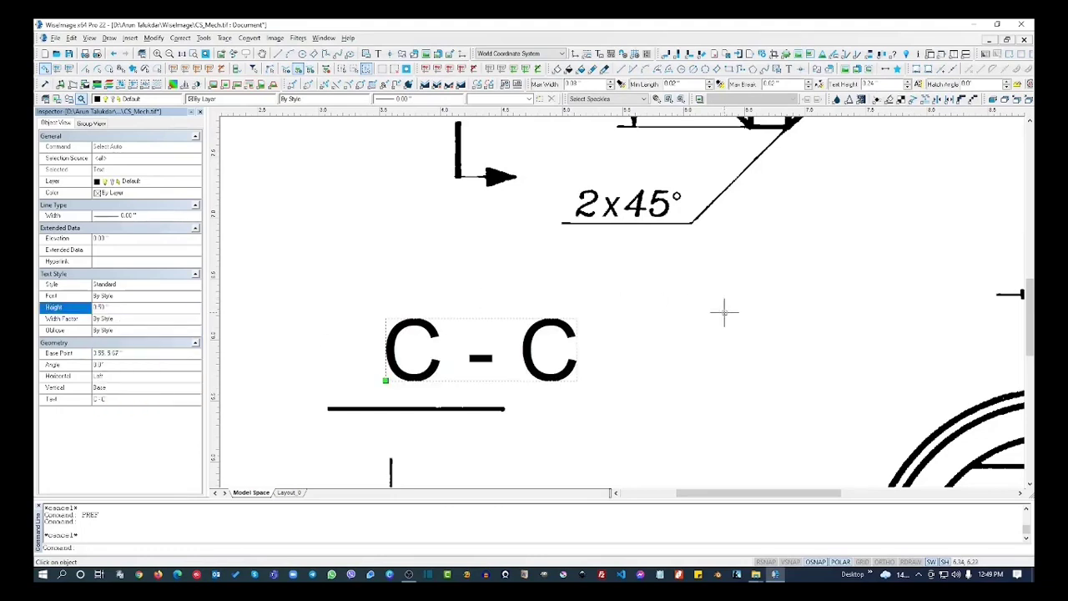
{"action": "middle_click_drag", "start_coordinate": [715, 308], "coordinate": [850, 282]}
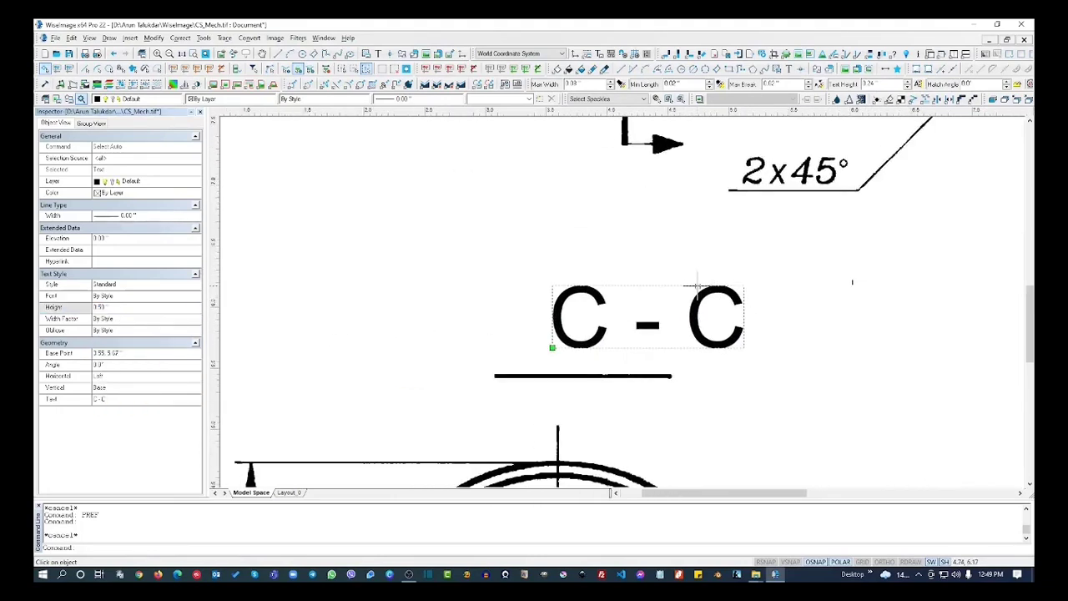
{"action": "left_click_drag", "start_coordinate": [696, 286], "coordinate": [632, 286]}
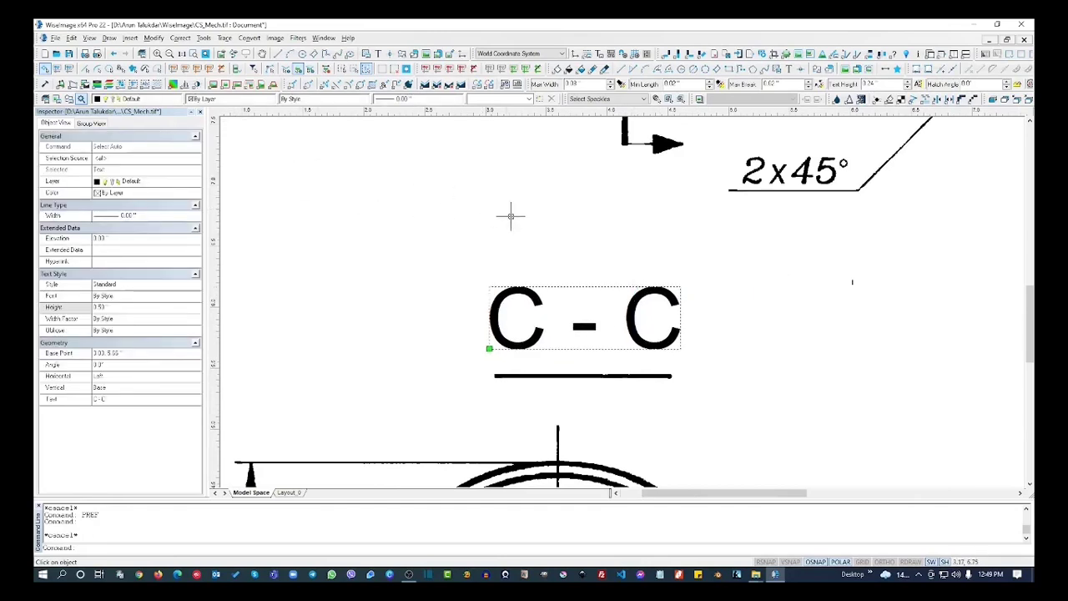
- Colour the C - C text blue and merge it into the raster image
{"action": "scroll", "coordinate": [511, 216], "scroll_direction": "down", "scroll_amount": 1}
{"action": "middle_click_drag", "start_coordinate": [584, 231], "coordinate": [478, 241]}
{"action": "left_click", "coordinate": [230, 99]}
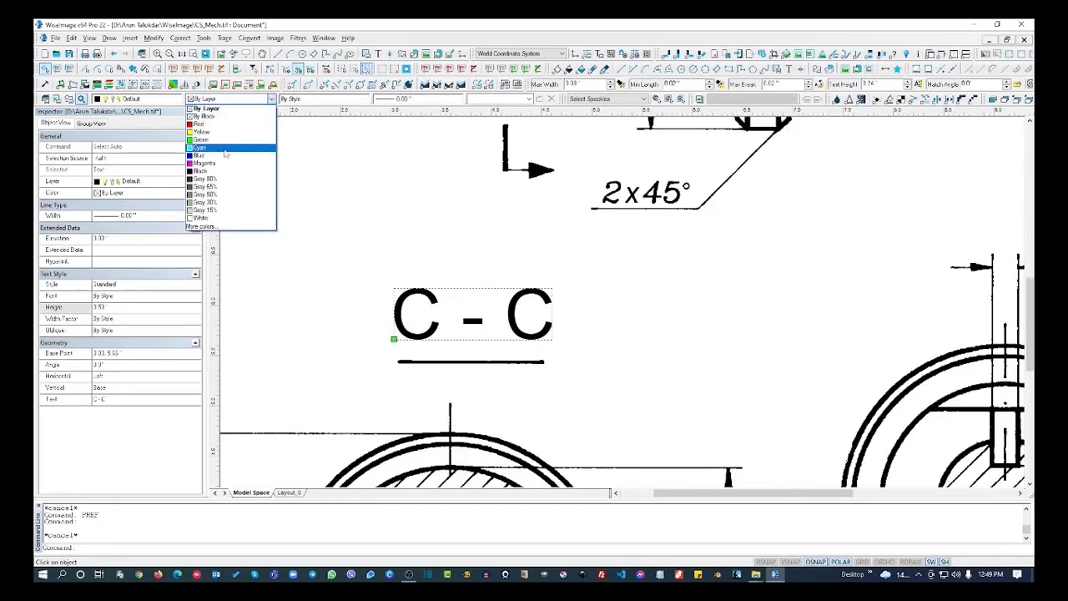
{"action": "left_click", "coordinate": [223, 156]}
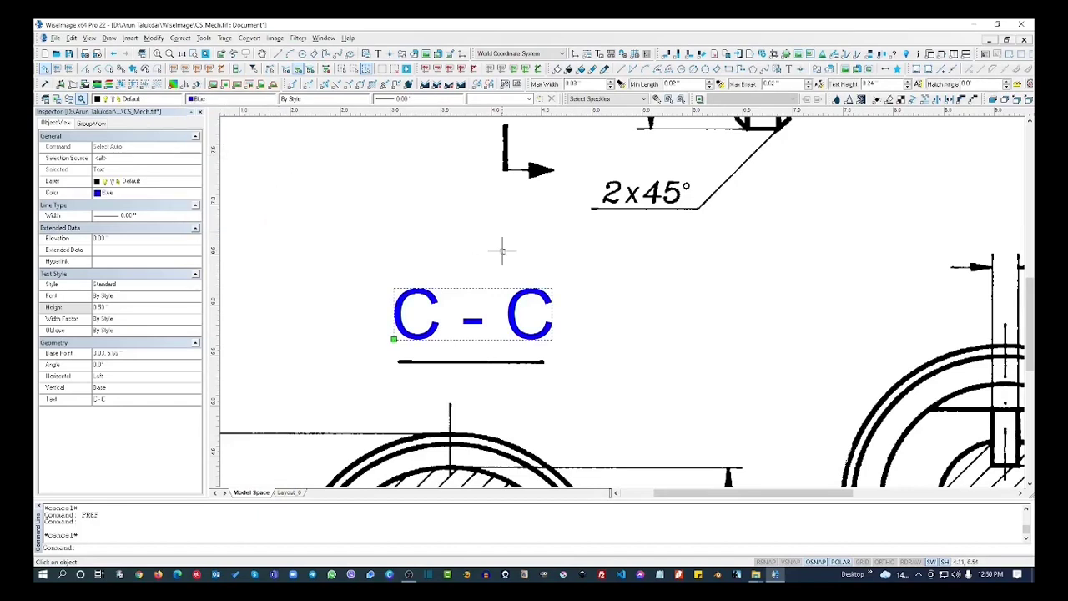
{"action": "type", "text": "text"}
{"action": "key", "text": "Return"}
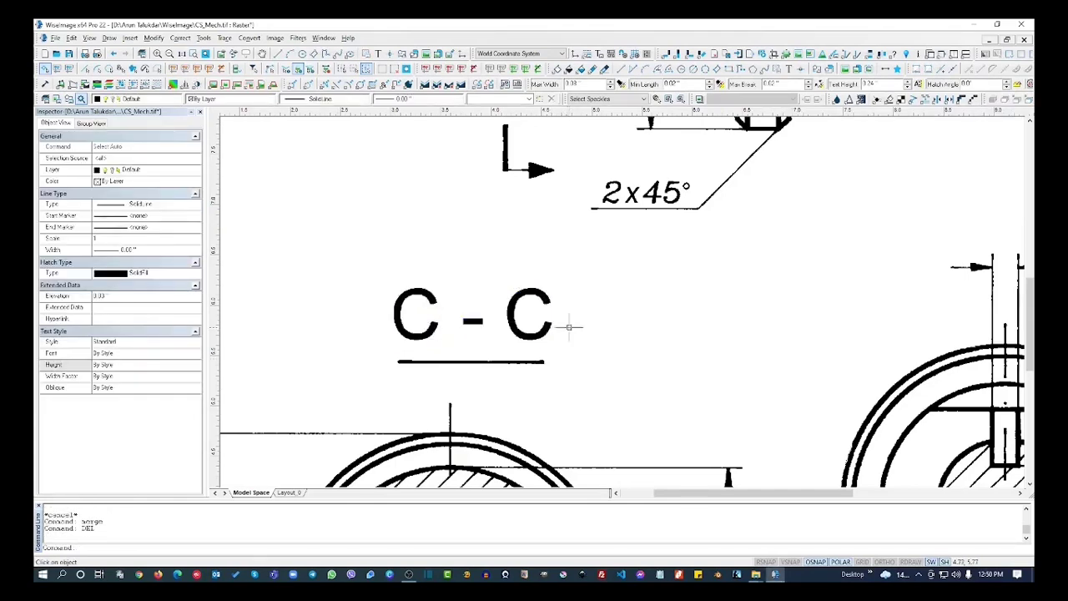
{"action": "left_click_drag", "start_coordinate": [593, 280], "coordinate": [355, 335]}
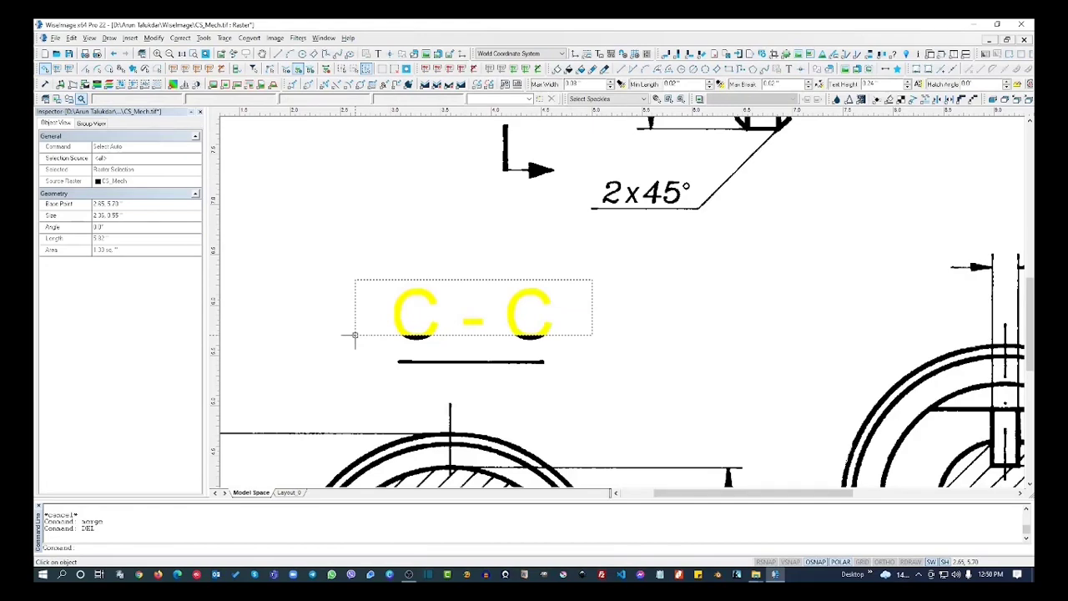
{"action": "key", "text": "Escape"}
{"action": "scroll", "coordinate": [552, 247], "scroll_direction": "down", "scroll_amount": 5}
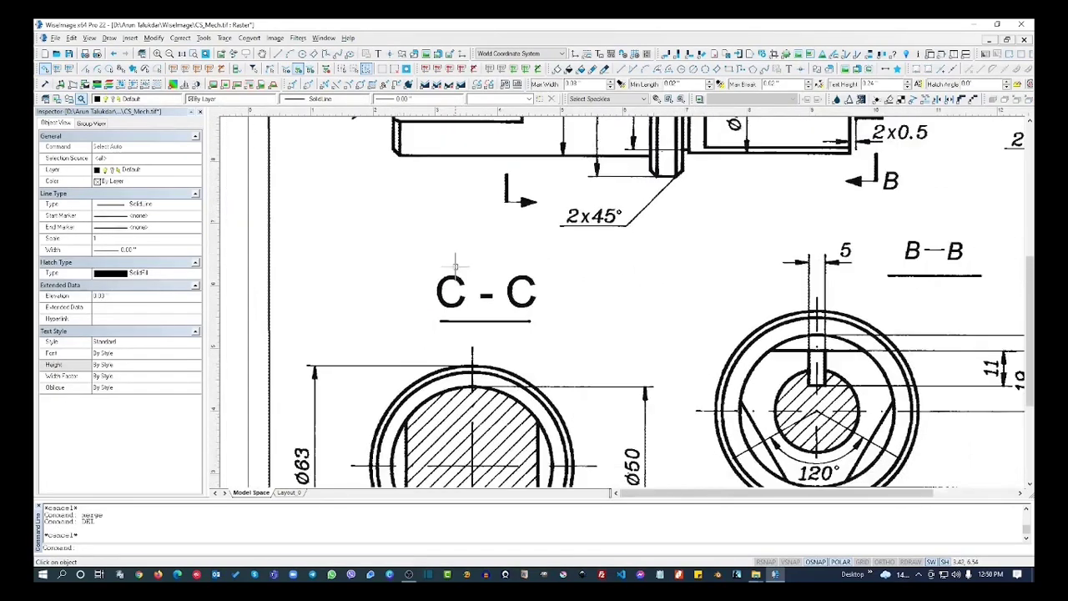
{"action": "scroll", "coordinate": [456, 266], "scroll_direction": "down", "scroll_amount": 2}
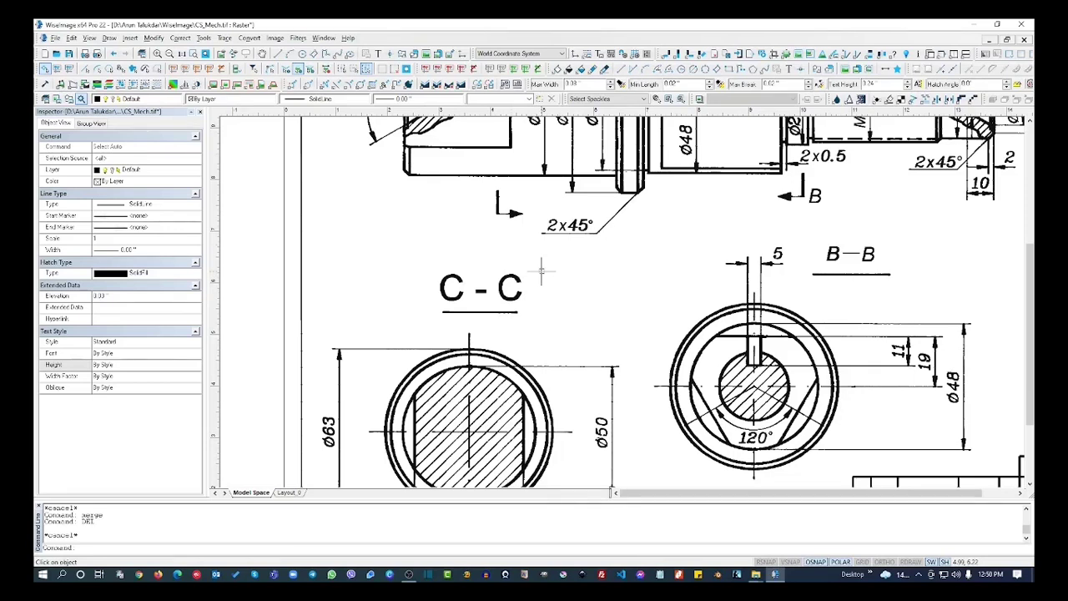
{"action": "middle_click_drag", "start_coordinate": [543, 285], "coordinate": [518, 160]}
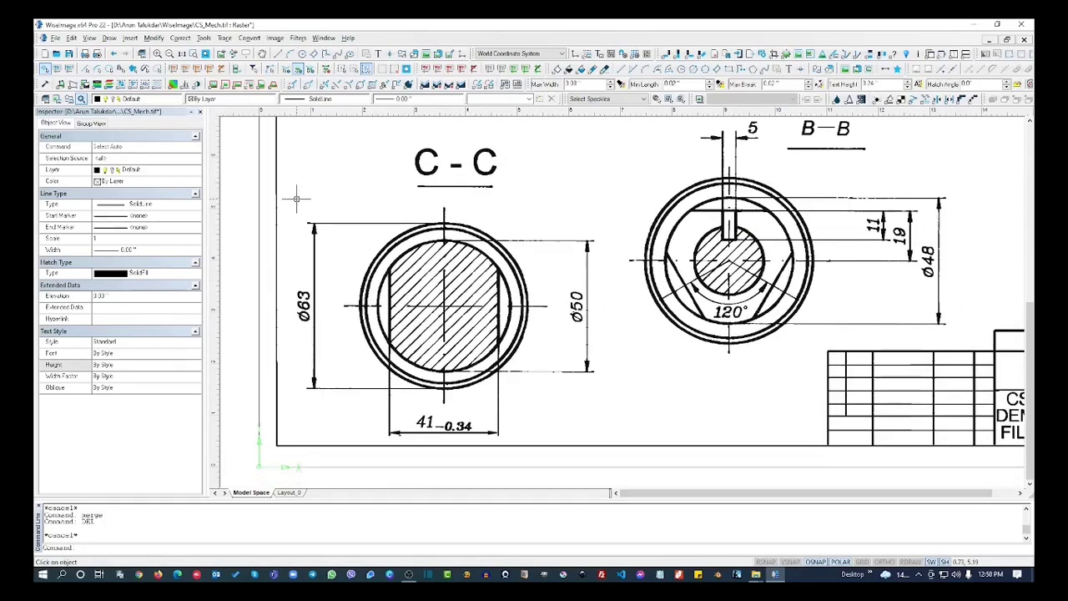
- Select the raster section view with its dimensions below the C - C title and try the command alias sc on it
{"action": "left_click_drag", "start_coordinate": [298, 203], "coordinate": [600, 440]}
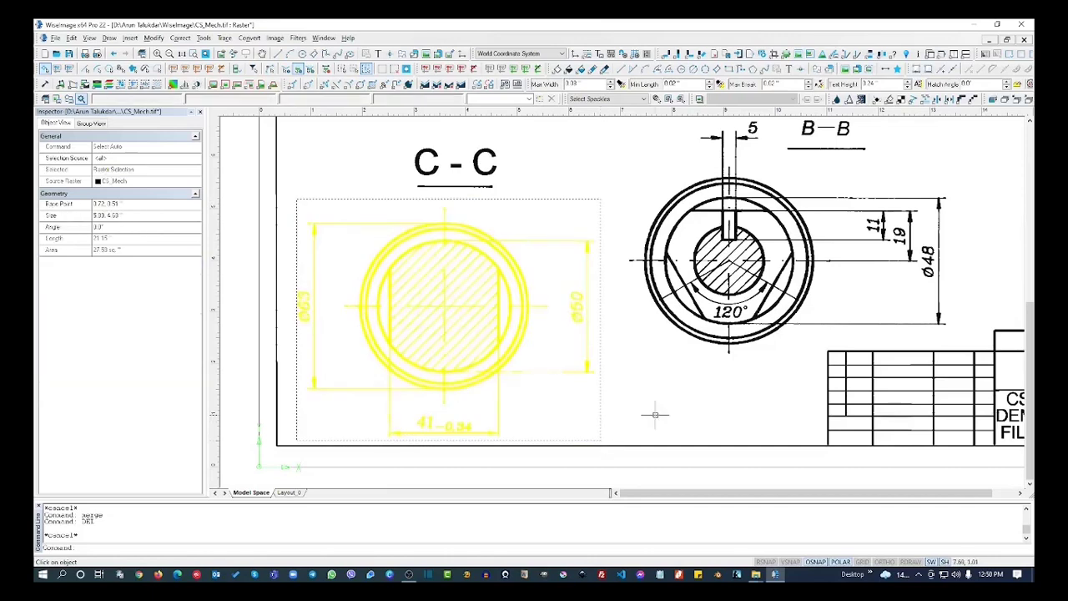
{"action": "type", "text": "sc"}
{"action": "key", "text": "Return"}
{"action": "key", "text": "Escape"}
{"action": "type", "text": "s"}
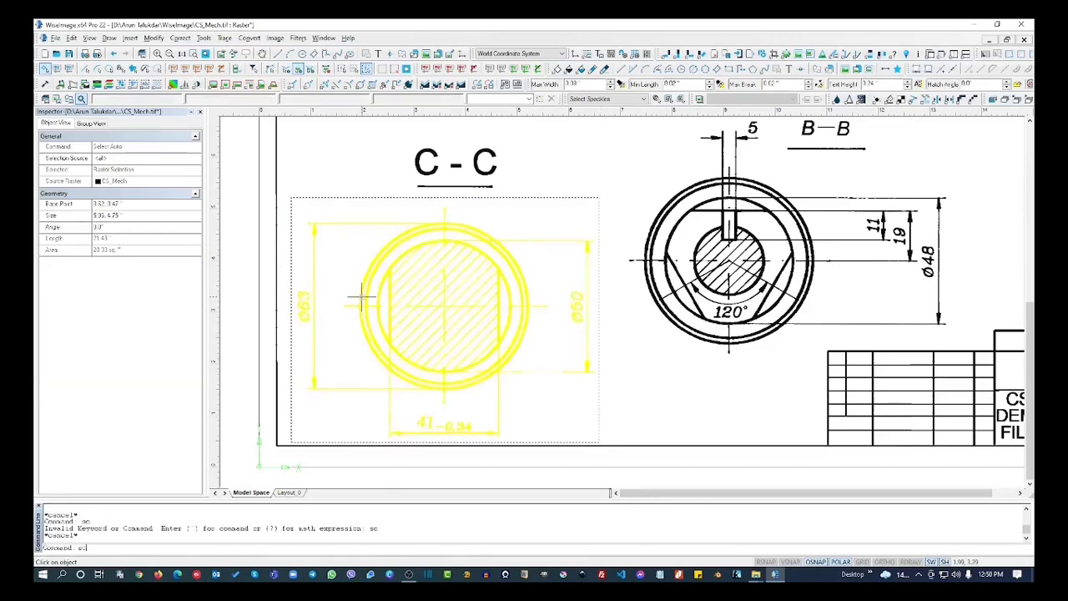
{"action": "type", "text": "c"}
{"action": "key", "text": "Return"}
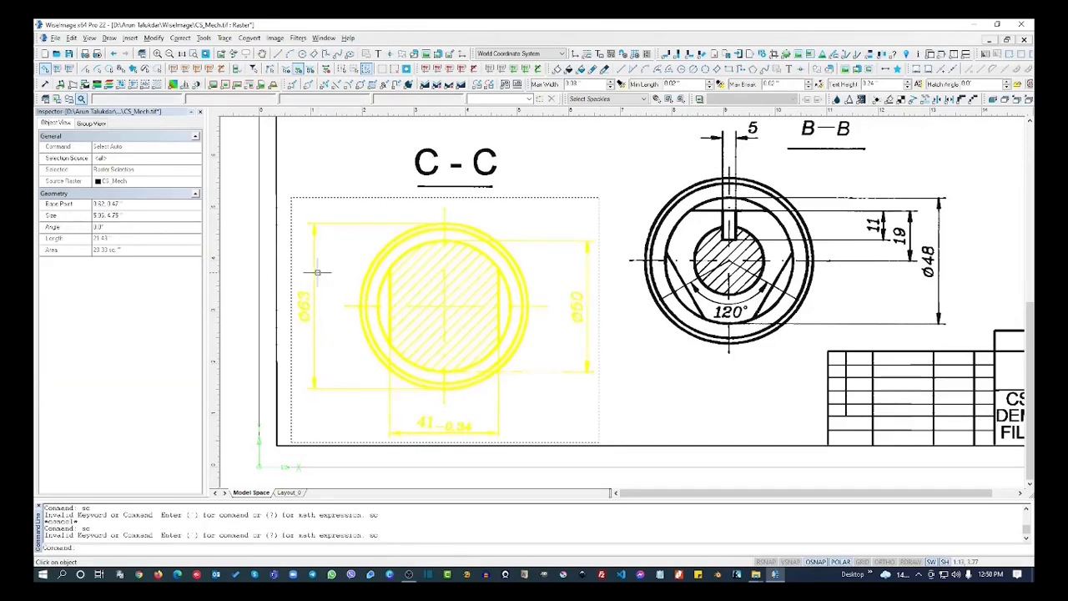
- Scale the selected section view by a factor of 0.25 about the centre of its circles
{"action": "type", "text": "scale"}
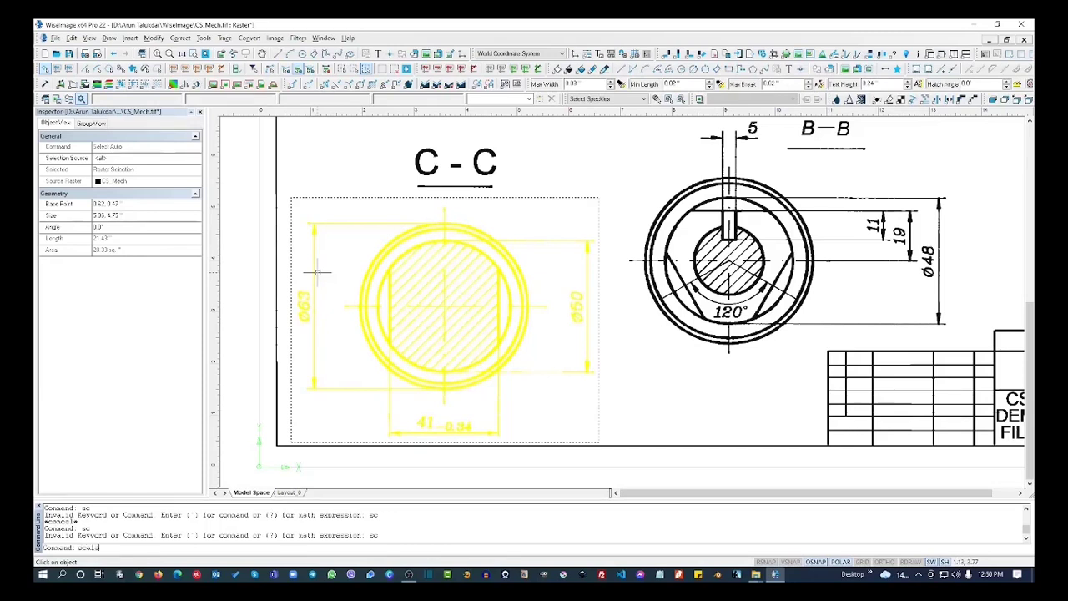
{"action": "key", "text": "Return"}
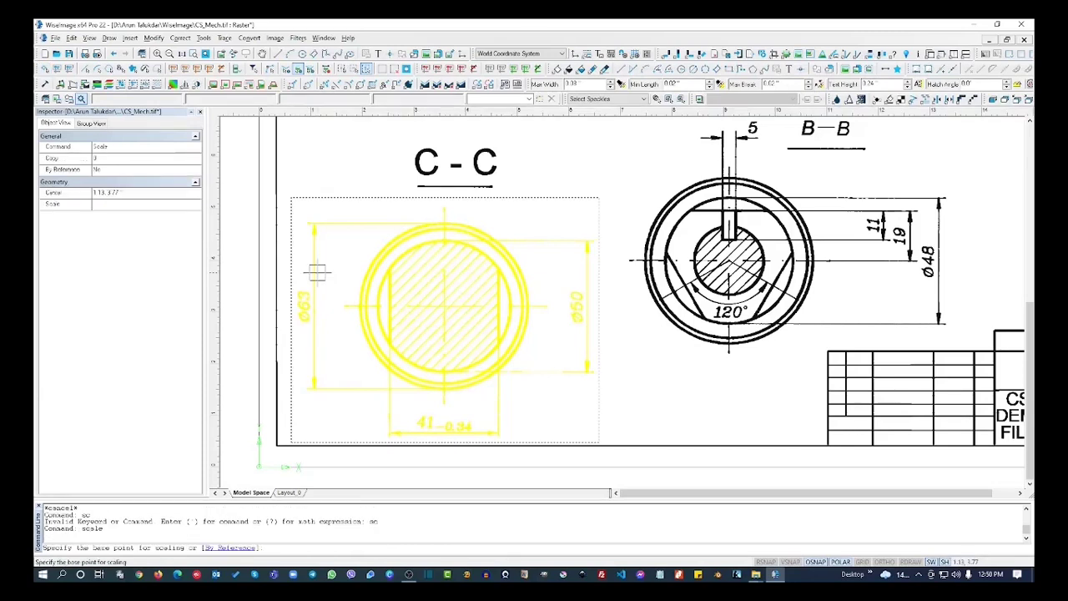
{"action": "left_click", "coordinate": [441, 308]}
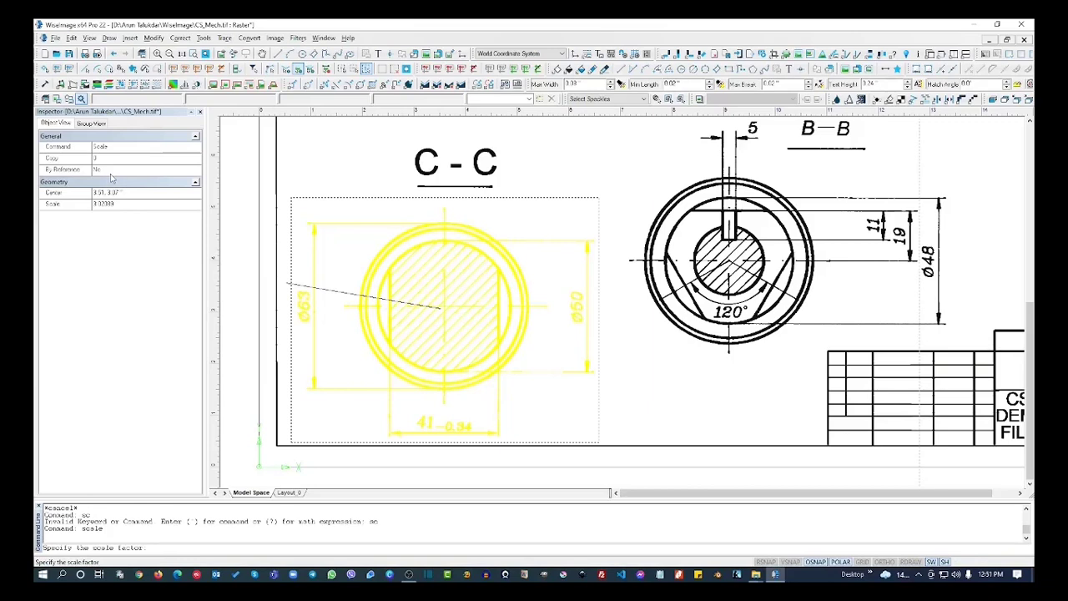
{"action": "left_click", "coordinate": [114, 204]}
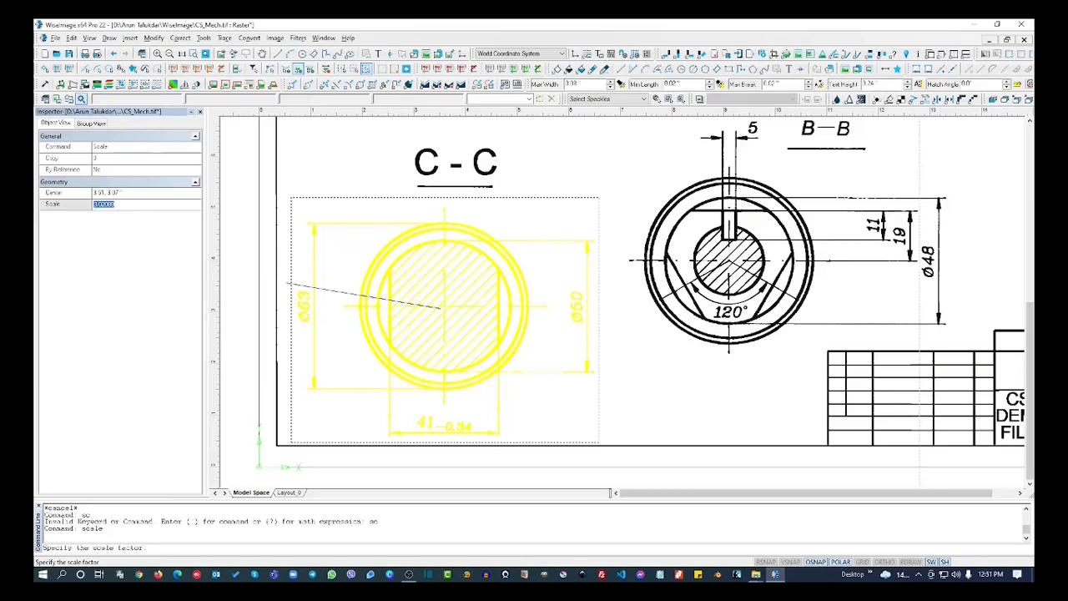
{"action": "type", "text": "25"}
{"action": "key", "text": "Return"}
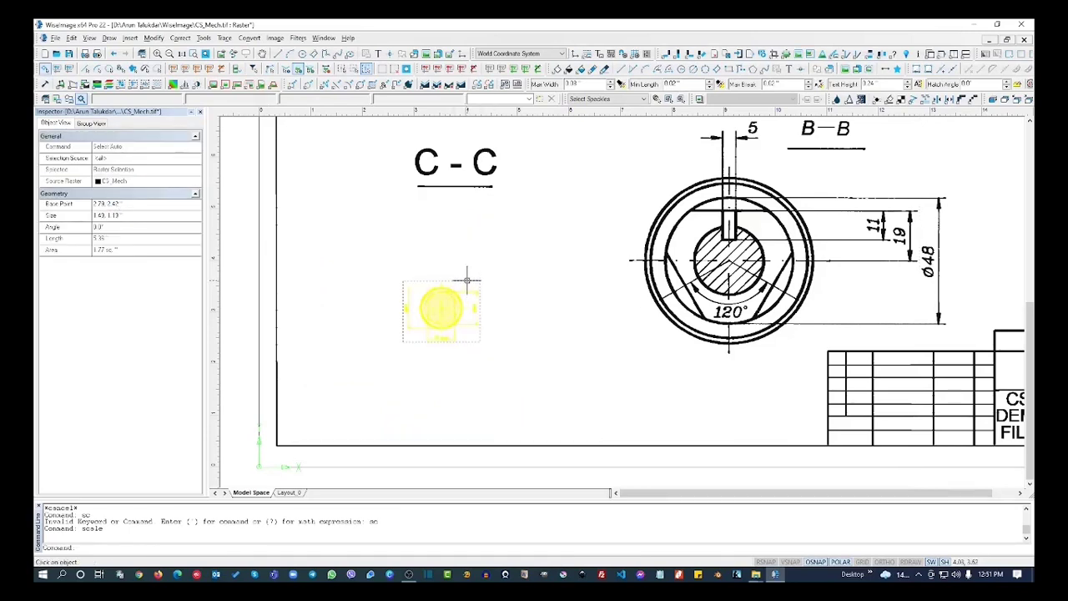
- Move the reduced section view up and to the left, and place a copy of it in the empty area below the B-B section
{"action": "left_click_drag", "start_coordinate": [467, 280], "coordinate": [387, 206]}
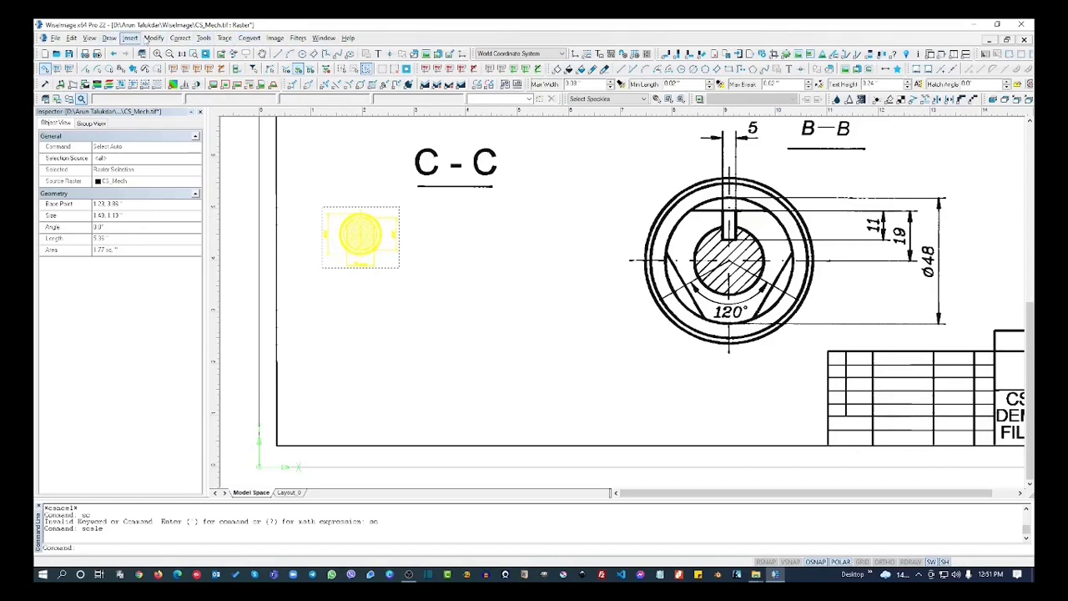
{"action": "left_click", "coordinate": [154, 38]}
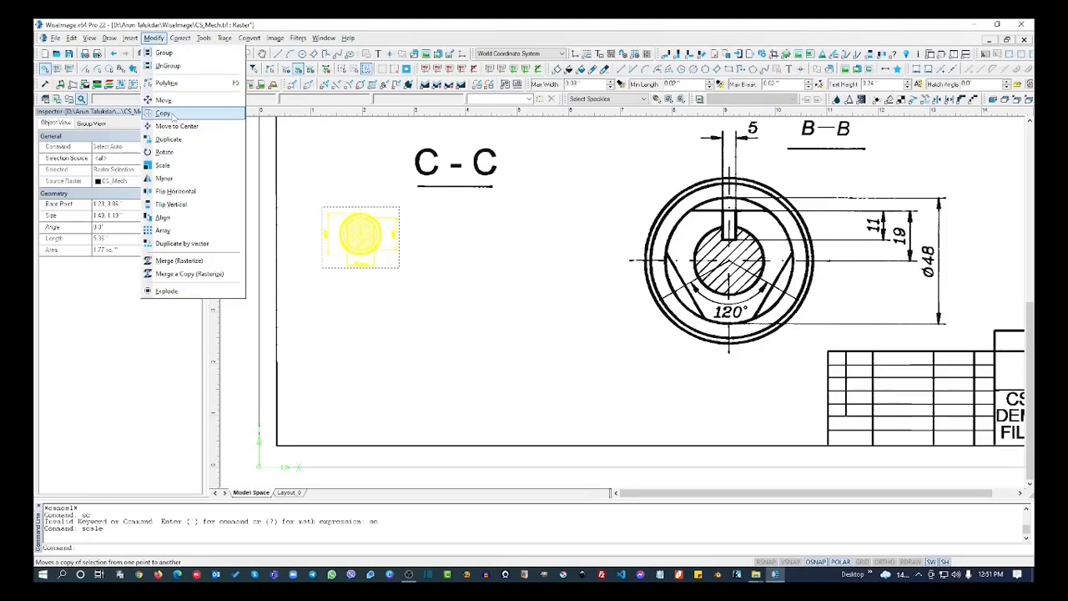
{"action": "left_click", "coordinate": [172, 114]}
{"action": "left_click", "coordinate": [359, 237]}
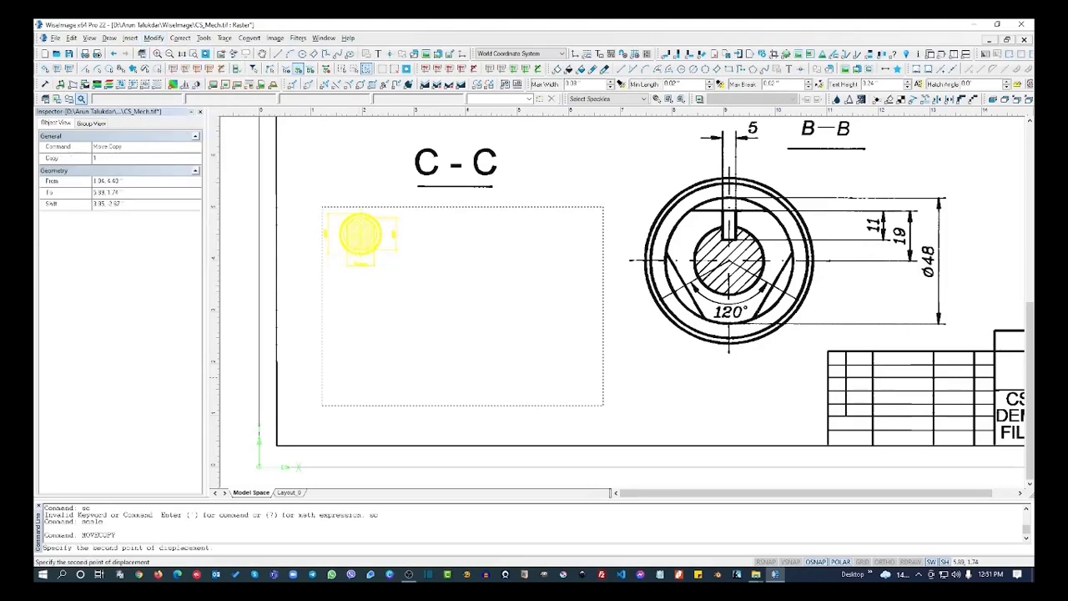
{"action": "left_click", "coordinate": [564, 374]}
{"action": "key", "text": "Escape"}
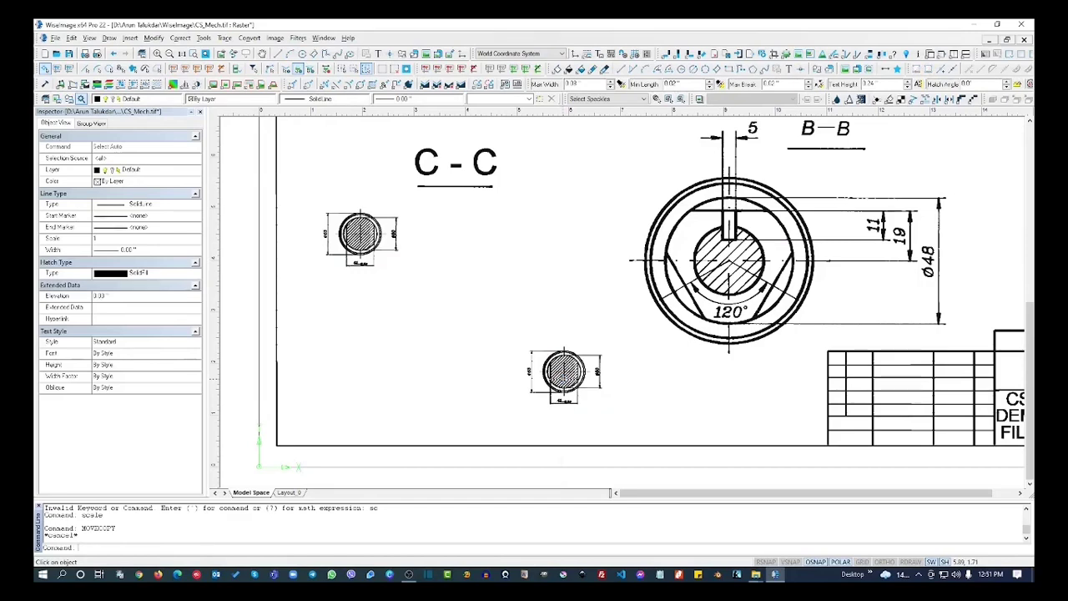
- Undo the copy, move and scale of the section view along with the earlier C - C title edit
{"action": "scroll", "coordinate": [514, 338], "scroll_direction": "down", "scroll_amount": 5}
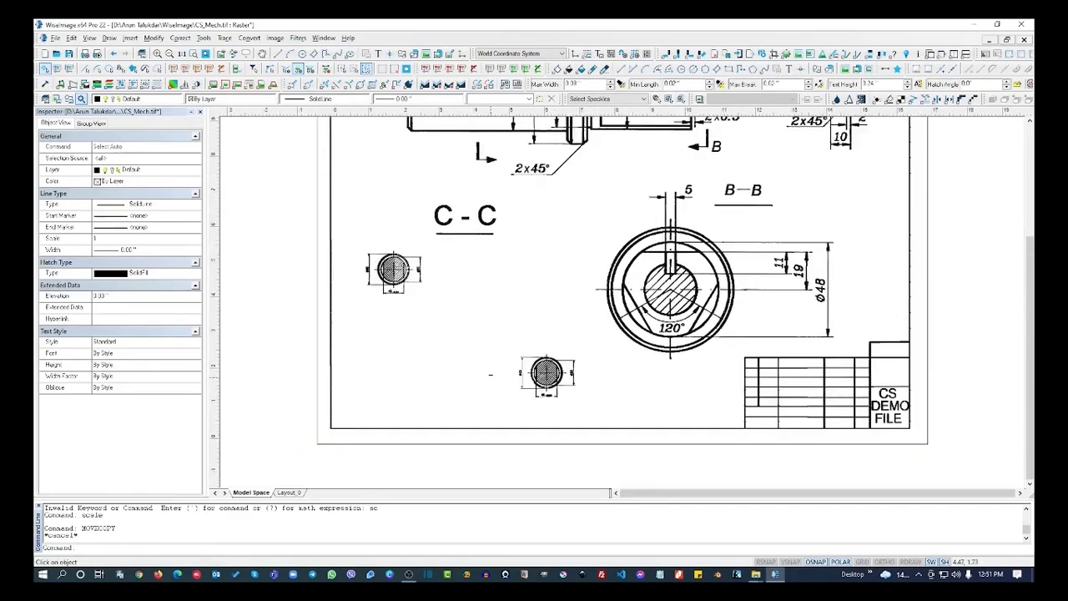
{"action": "middle_click_drag", "start_coordinate": [566, 259], "coordinate": [529, 327]}
{"action": "key", "text": "ctrl+z"}
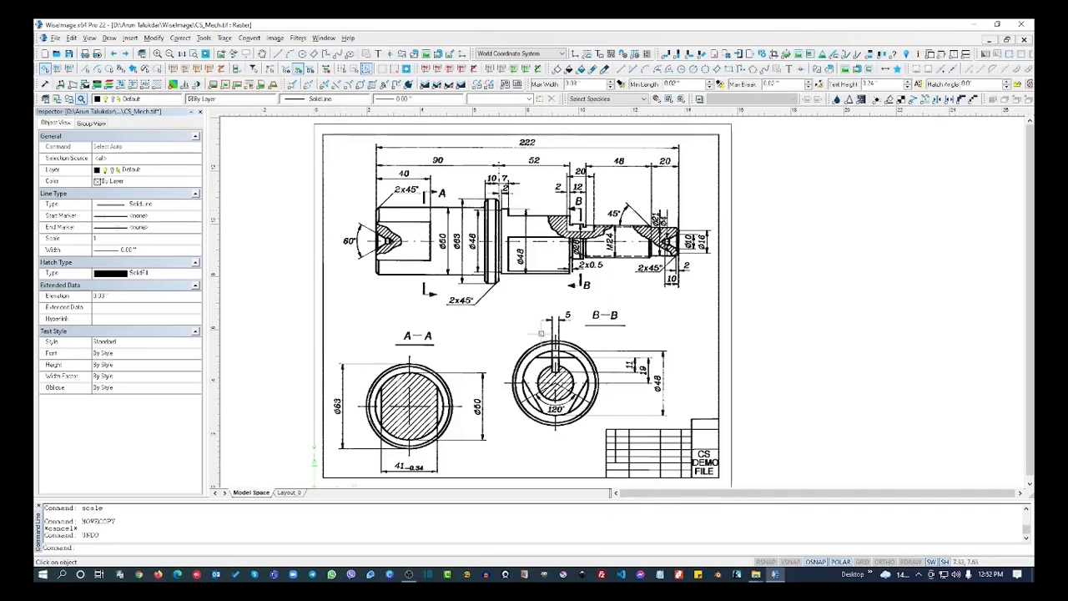
- Close the CS_Mech.tif drawing and open 05 EB10-AA-5A-rev14.cws to view its coloured piping diagram
{"action": "left_click", "coordinate": [1024, 40]}
{"action": "key", "text": "ctrl+o"}
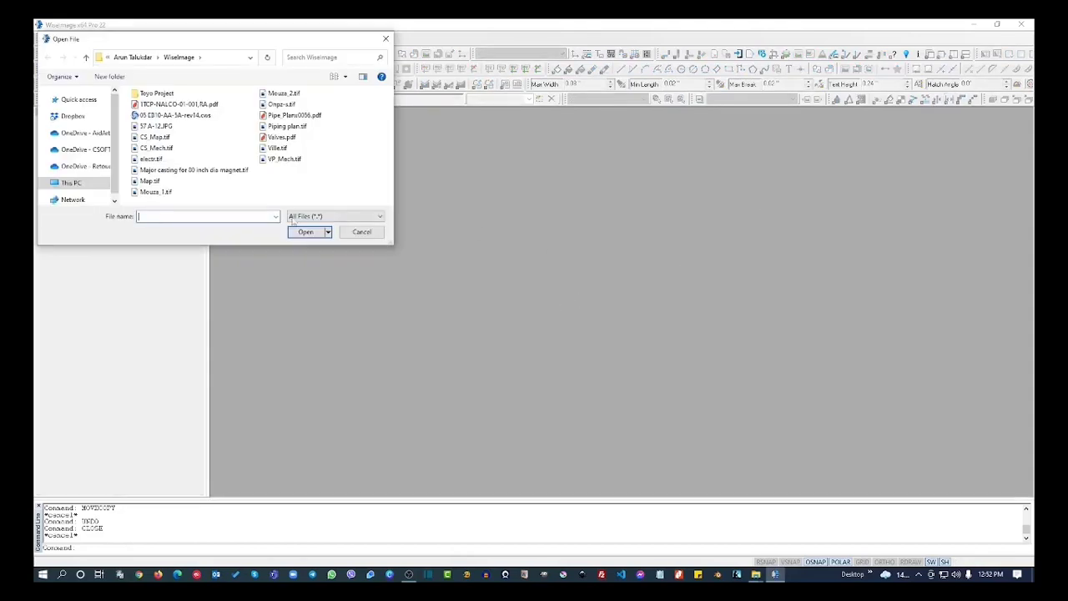
{"action": "left_click", "coordinate": [175, 116]}
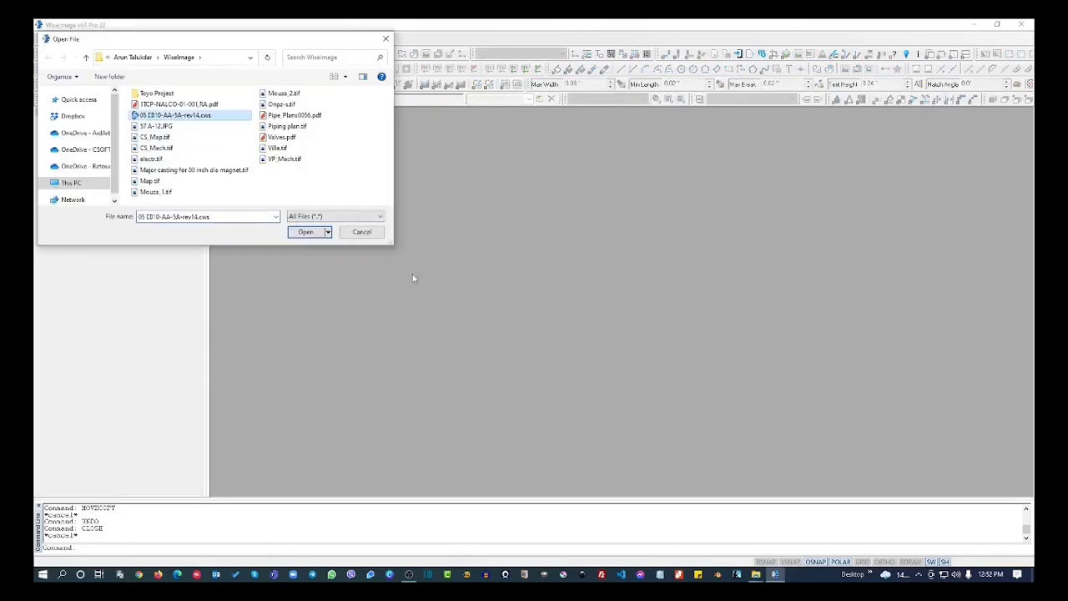
{"action": "left_click", "coordinate": [306, 232]}
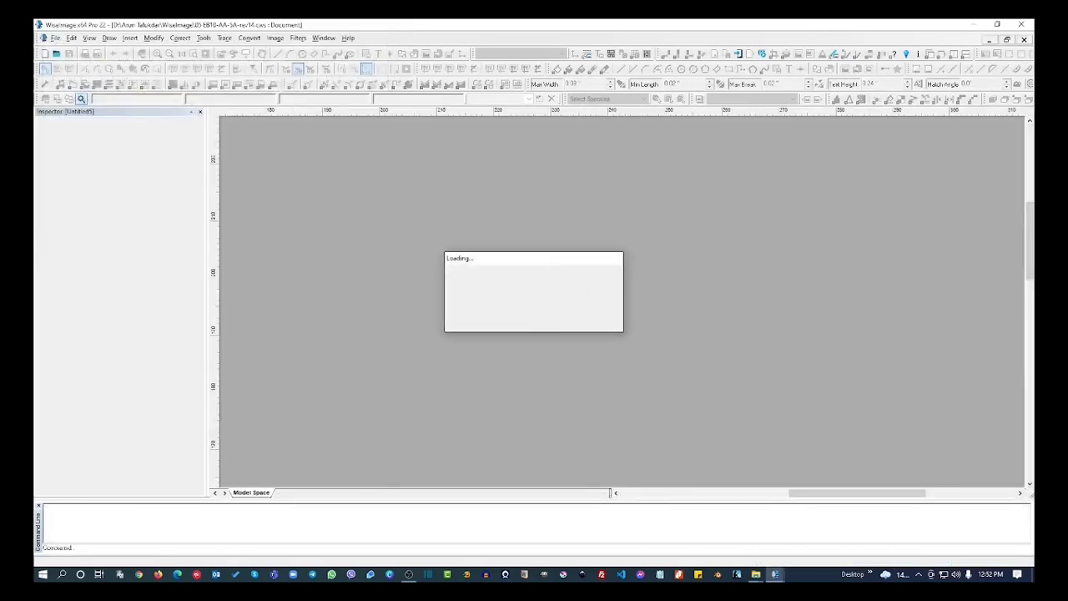
{"action": "scroll", "coordinate": [397, 302], "scroll_direction": "down", "scroll_amount": 1}
{"action": "scroll", "coordinate": [397, 302], "scroll_direction": "down", "scroll_amount": 1}
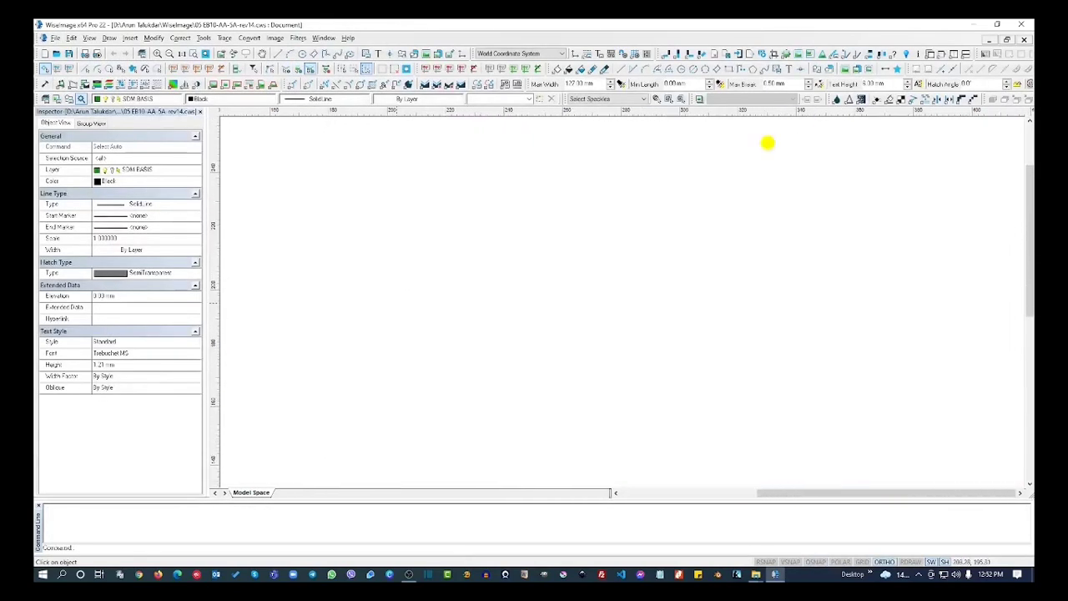
{"action": "scroll", "coordinate": [397, 302], "scroll_direction": "down", "scroll_amount": 1}
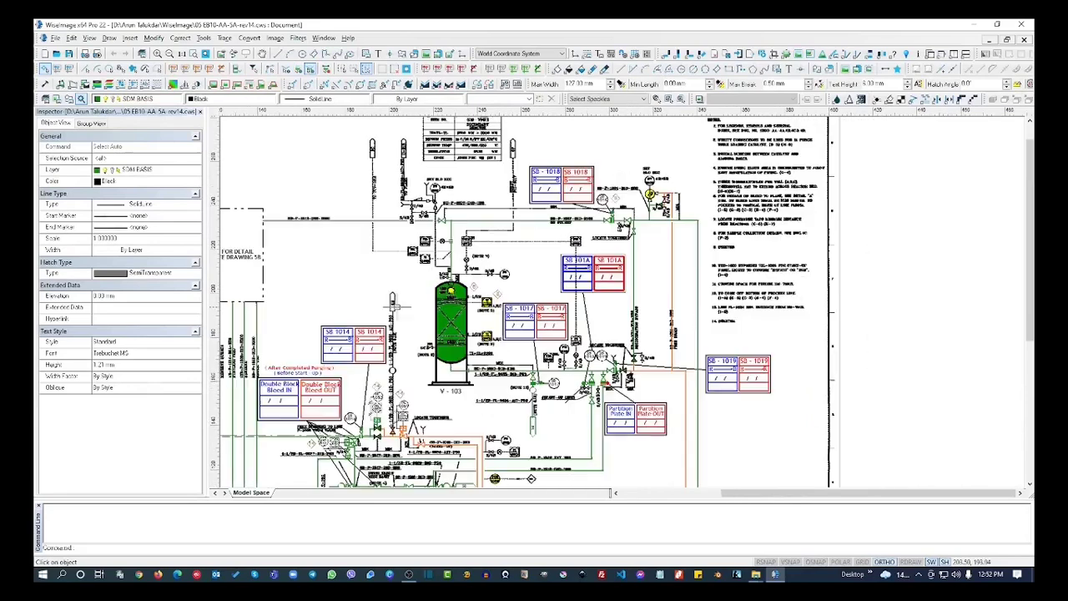
{"action": "middle_click_drag", "start_coordinate": [362, 259], "coordinate": [550, 290]}
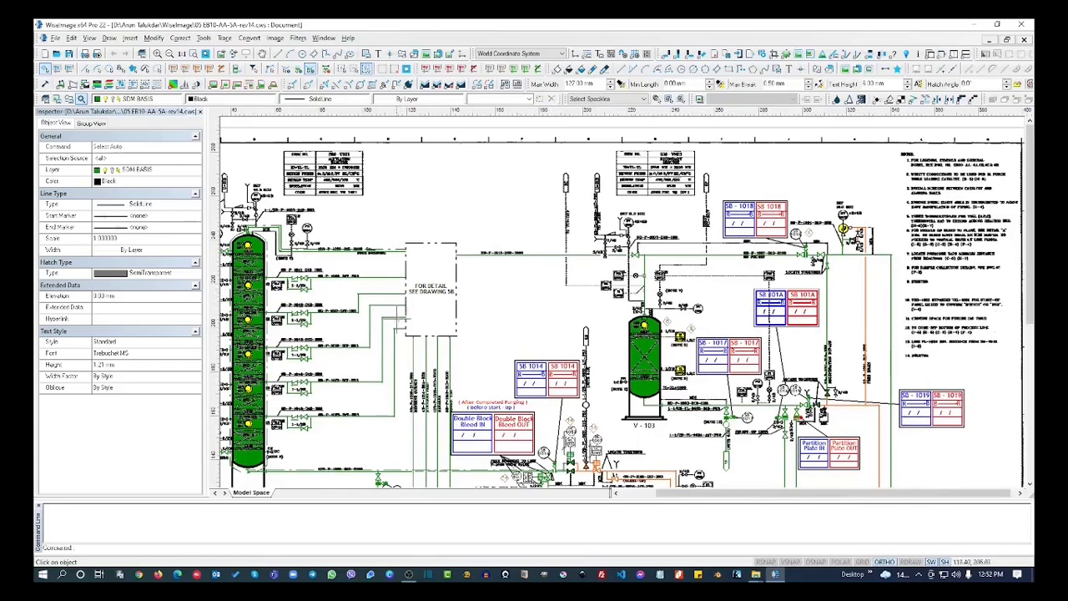
- Switch to the WiseImage folder in File Explorer and open Toyo-Redline0000.pdf from the Toyo Project folder
{"action": "mouse_move", "coordinate": [758, 574]}
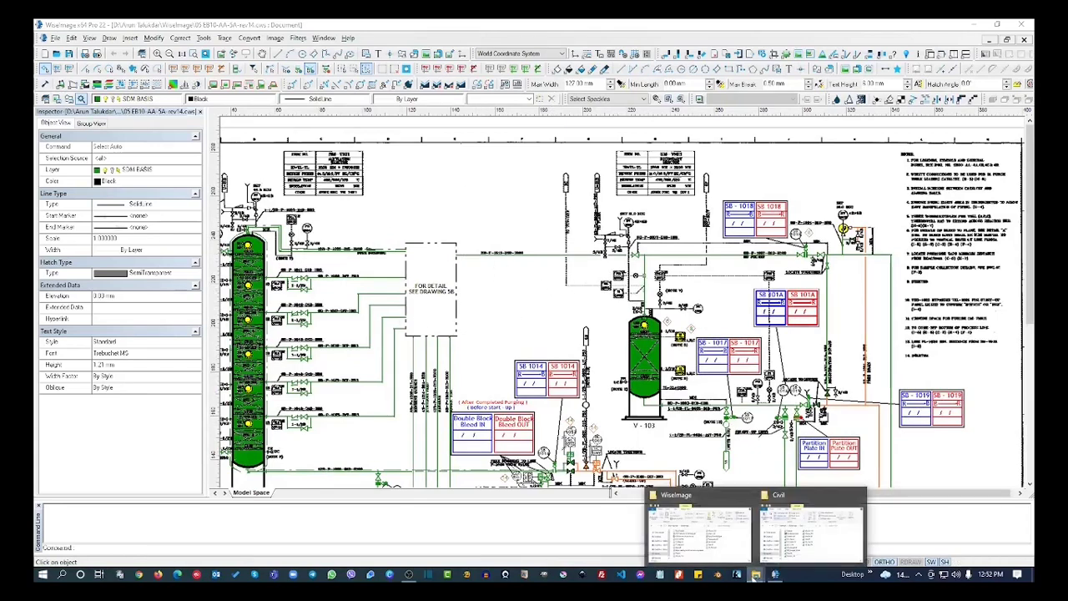
{"action": "left_click", "coordinate": [696, 535]}
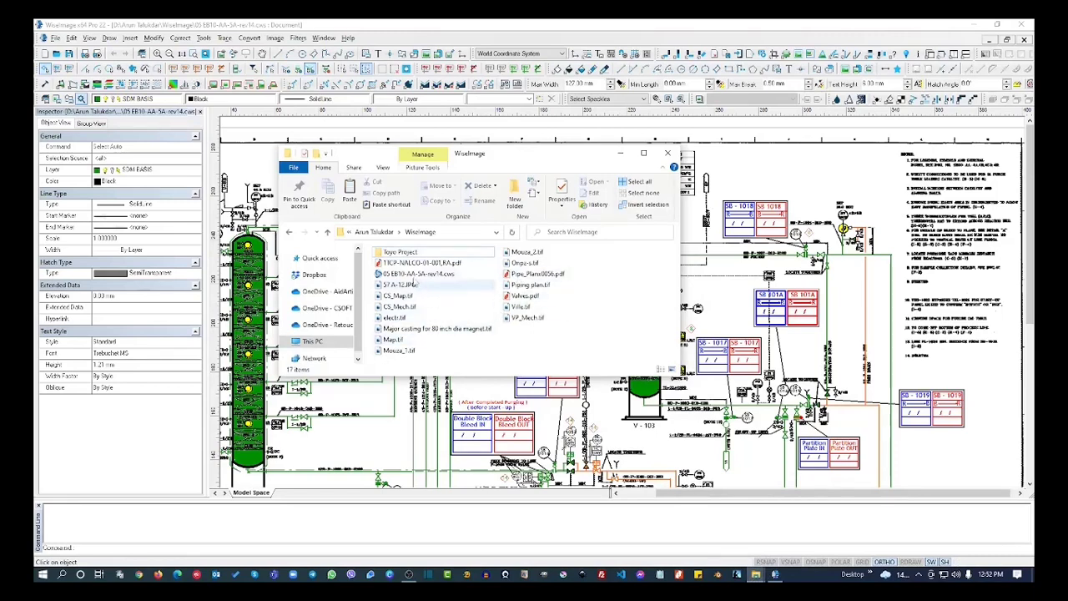
{"action": "double_click", "coordinate": [405, 252]}
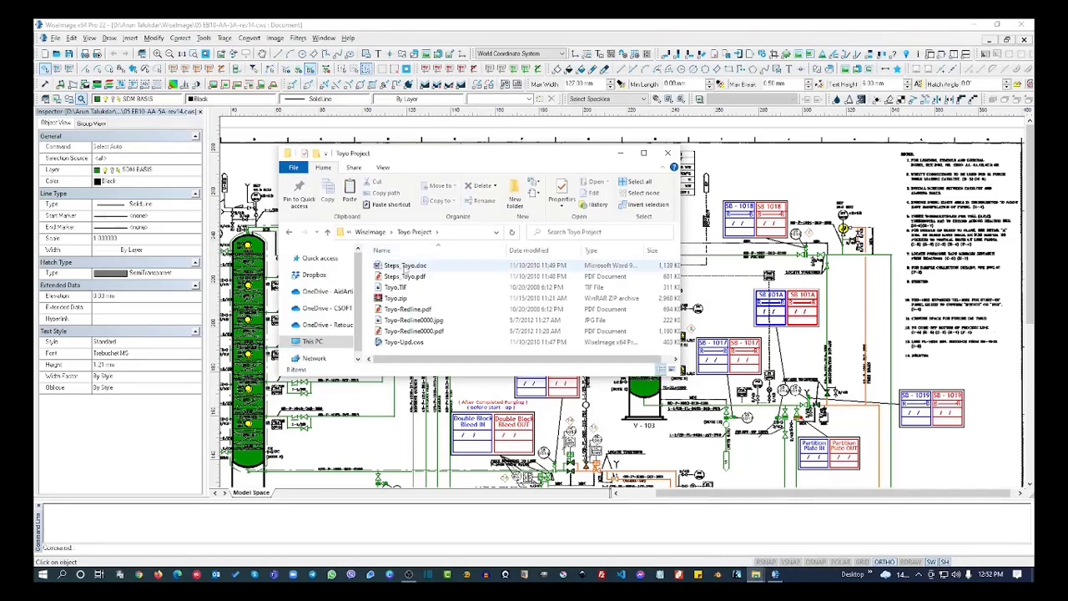
{"action": "left_click", "coordinate": [427, 331]}
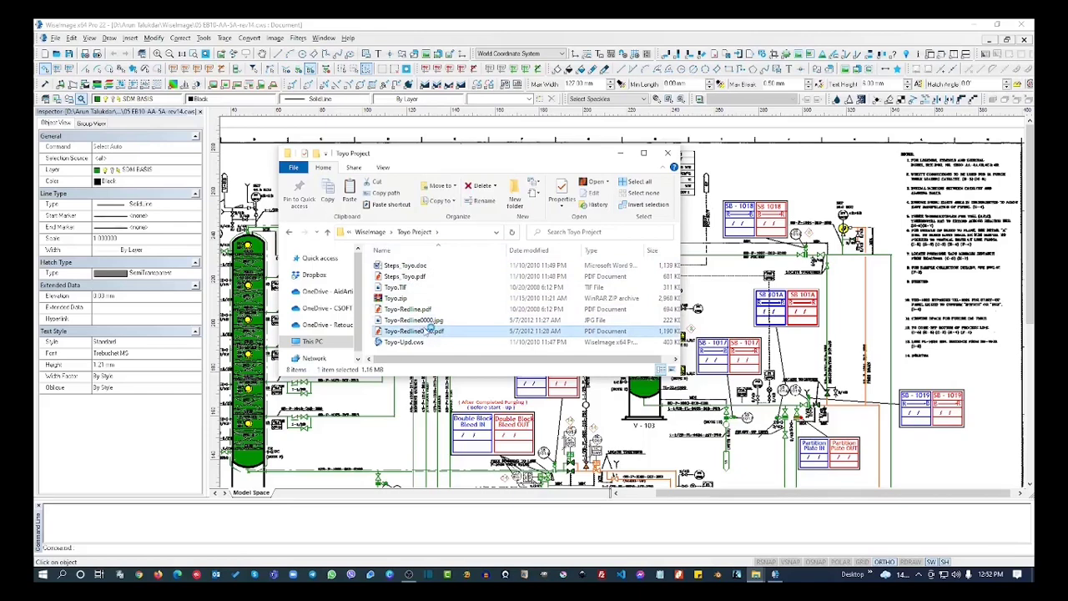
{"action": "double_click", "coordinate": [428, 330]}
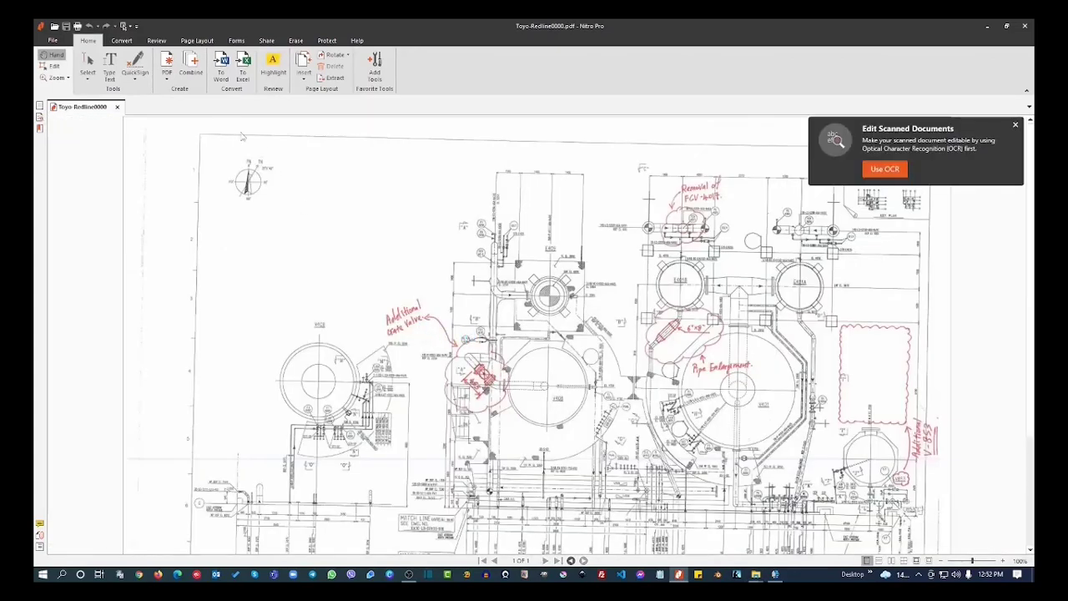
- Dismiss the OCR suggestion and examine the red handwritten revision marks across the scanned piping drawing
{"action": "left_click", "coordinate": [1015, 127]}
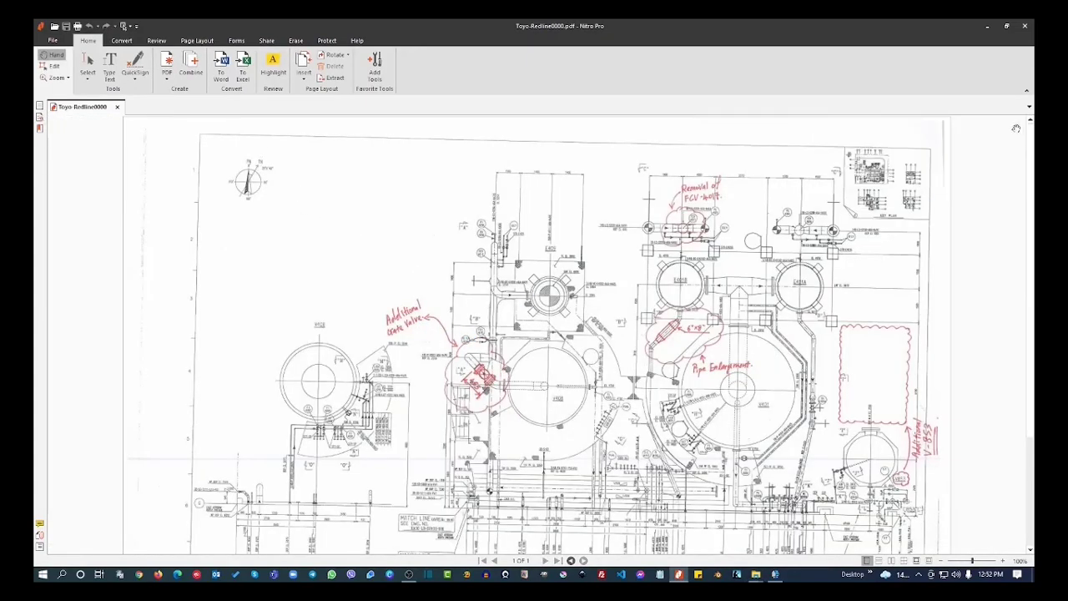
{"action": "mouse_move", "coordinate": [683, 321]}
{"action": "left_mouse_down"}
{"action": "mouse_move", "coordinate": [659, 258]}
{"action": "mouse_move", "coordinate": [620, 215]}
{"action": "mouse_move", "coordinate": [585, 242]}
{"action": "mouse_move", "coordinate": [550, 306]}
{"action": "mouse_move", "coordinate": [549, 346]}
{"action": "left_mouse_up"}
{"action": "mouse_move", "coordinate": [559, 302]}
{"action": "left_mouse_down"}
{"action": "mouse_move", "coordinate": [565, 211]}
{"action": "mouse_move", "coordinate": [564, 314]}
{"action": "mouse_move", "coordinate": [561, 212]}
{"action": "left_mouse_up"}
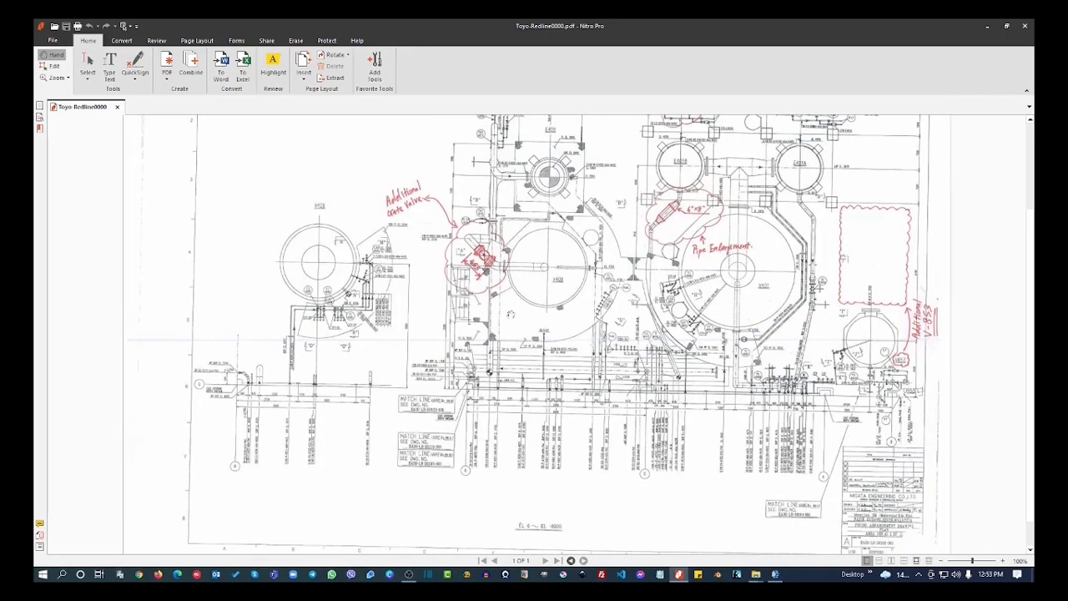
{"action": "left_click_drag", "start_coordinate": [481, 252], "coordinate": [482, 349]}
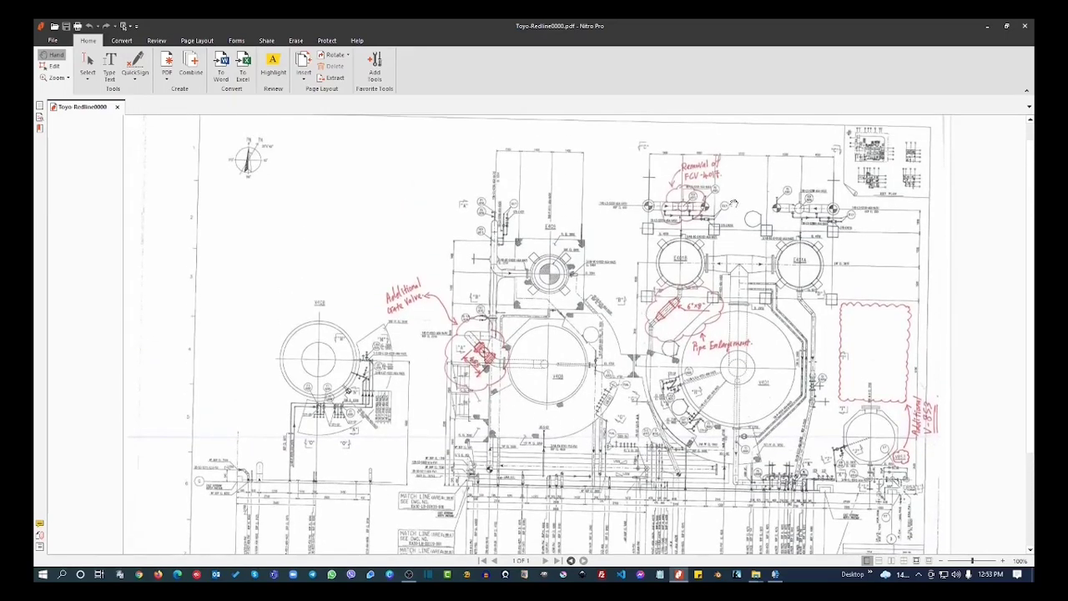
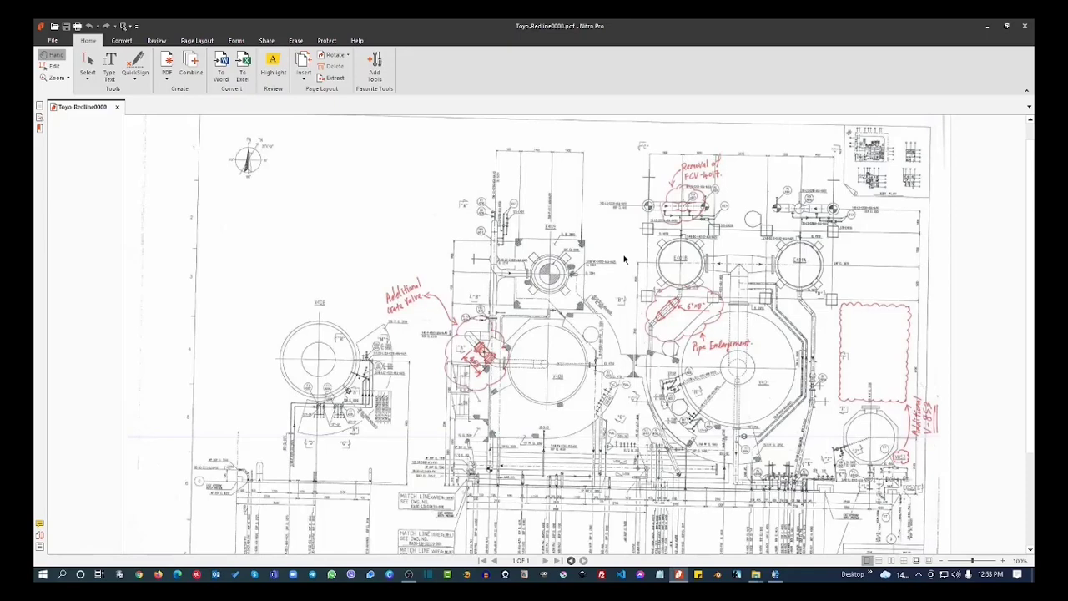
- Leave the redline PDF, return to WiseImage and open Toyo-Upd.cws from the Toyo Project folder
{"action": "left_click", "coordinate": [989, 27]}
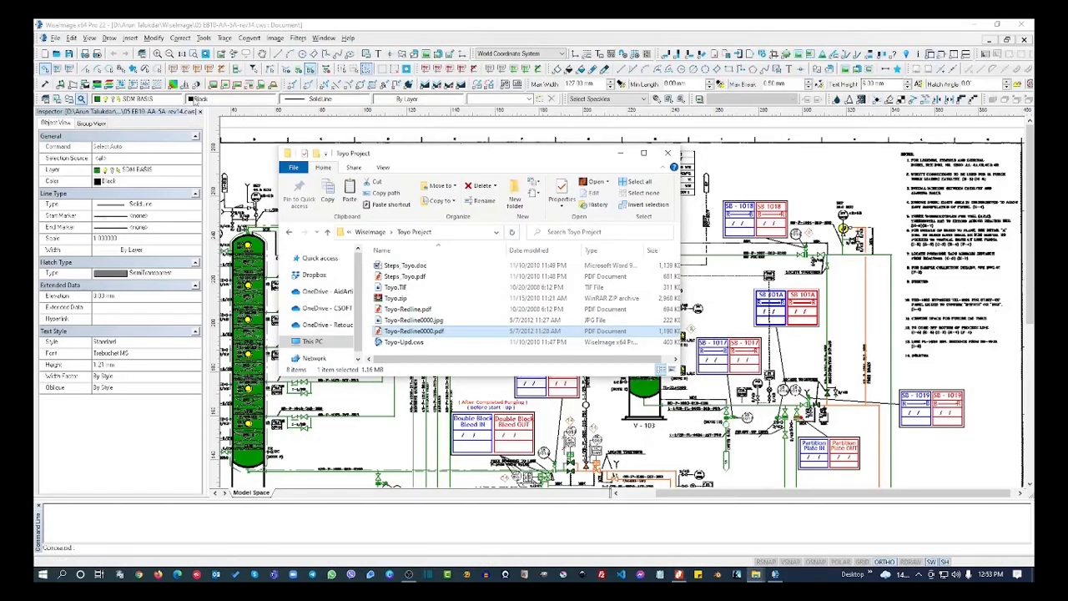
{"action": "left_click", "coordinate": [98, 74]}
{"action": "left_click", "coordinate": [98, 74]}
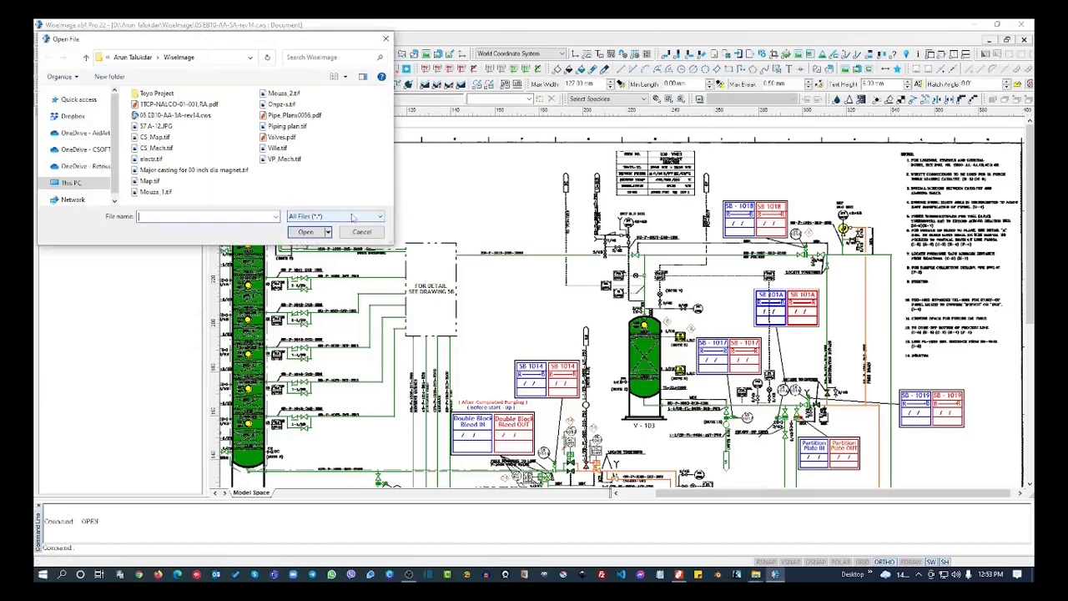
{"action": "double_click", "coordinate": [157, 93]}
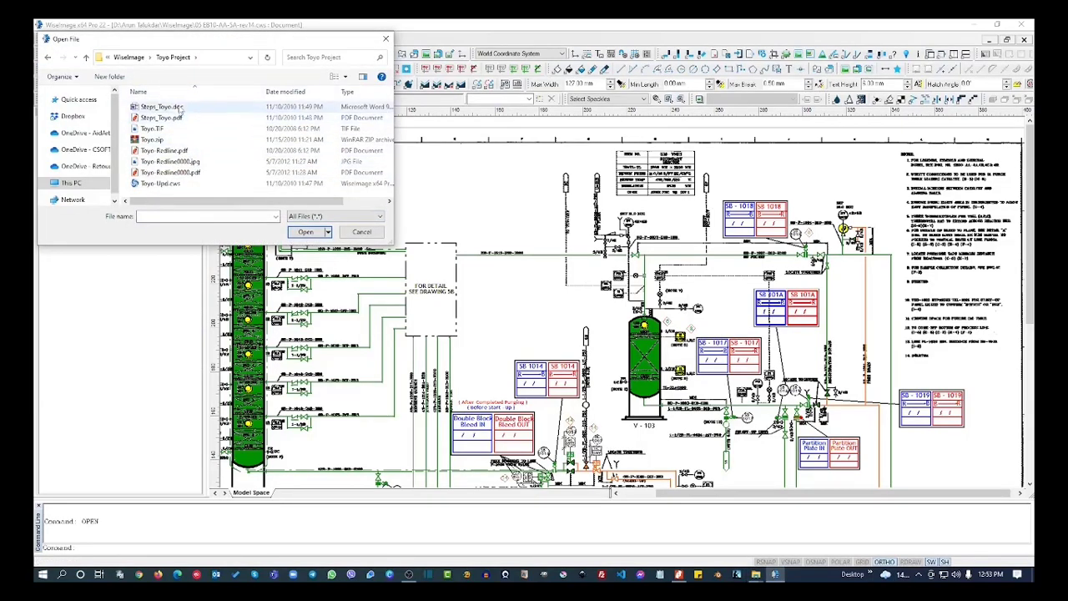
{"action": "left_click", "coordinate": [167, 183]}
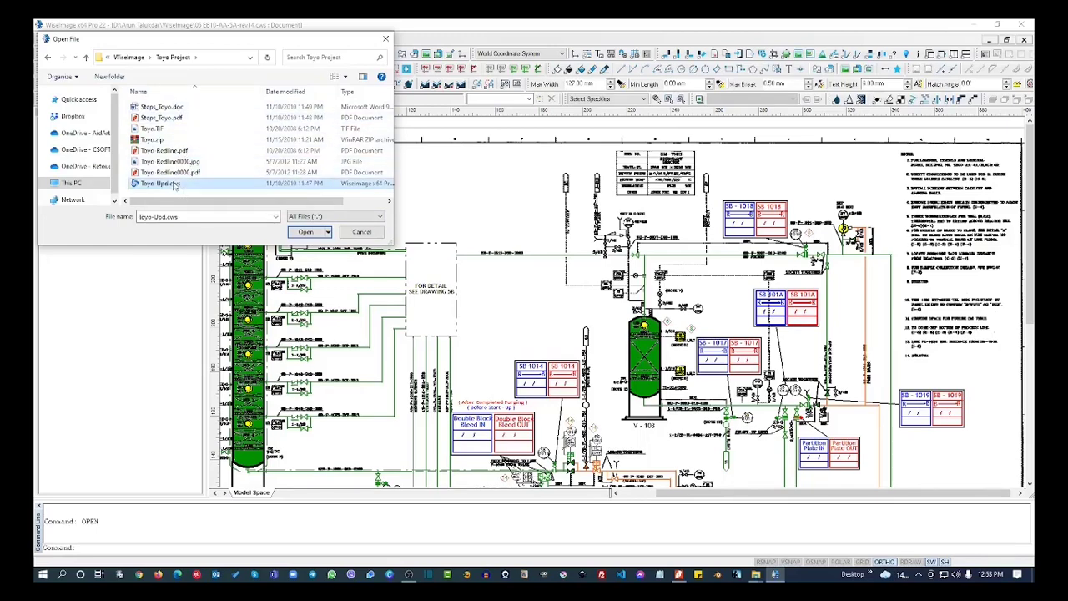
{"action": "left_click", "coordinate": [305, 232]}
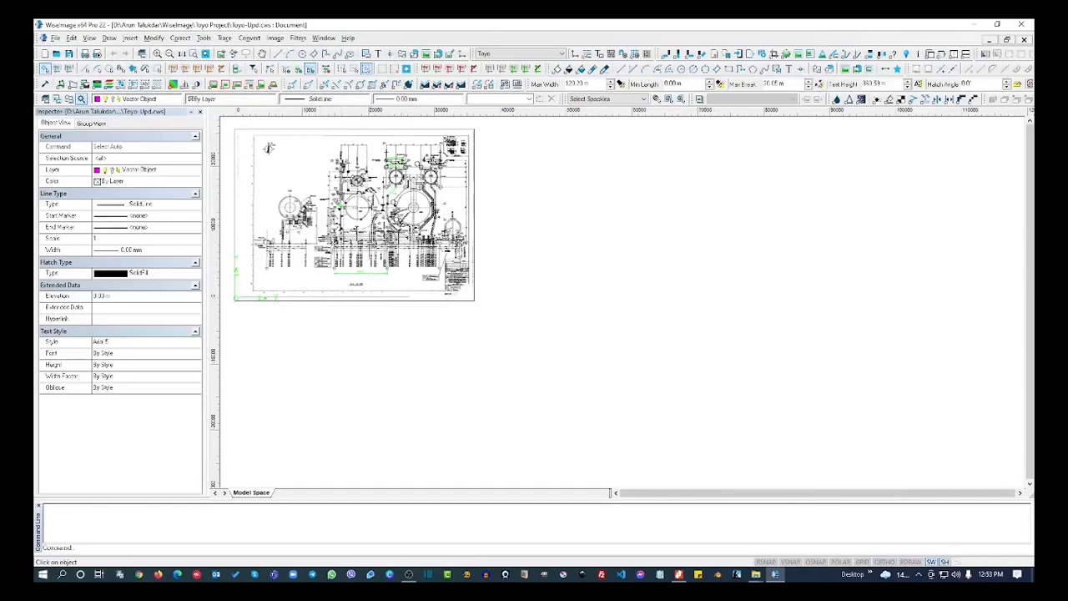
- Examine the Toyo-Upd drawing as a whole and its dimension chains below vessel V408 up close
{"action": "mouse_move", "coordinate": [377, 201]}
{"action": "middle_mouse_down"}
{"action": "mouse_move", "coordinate": [443, 251]}
{"action": "mouse_move", "coordinate": [567, 287]}
{"action": "middle_mouse_up"}
{"action": "scroll", "coordinate": [570, 280], "scroll_direction": "up", "scroll_amount": 3}
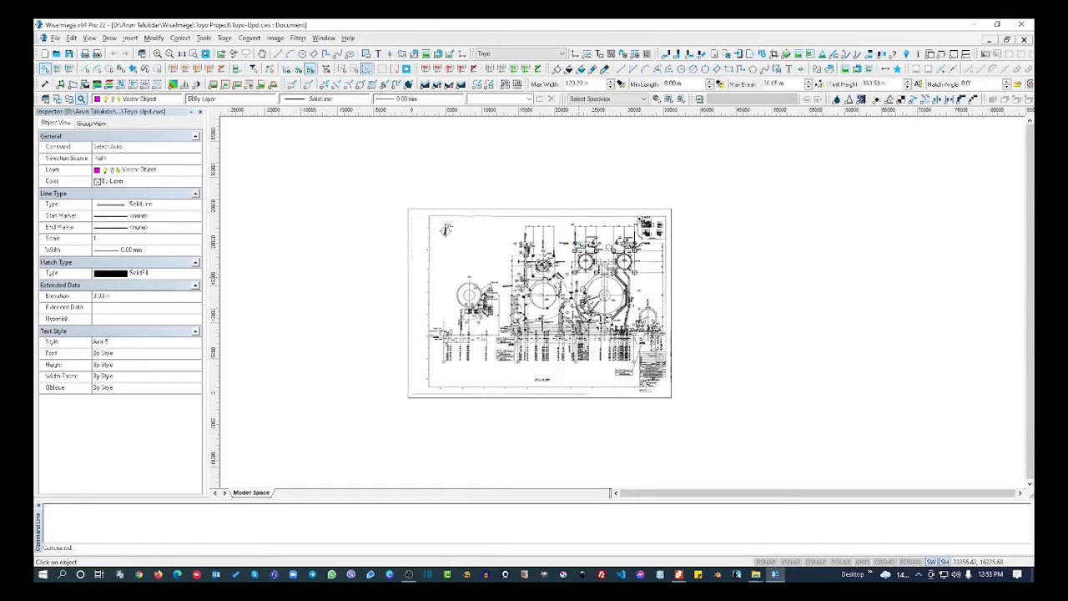
{"action": "scroll", "coordinate": [551, 302], "scroll_direction": "up", "scroll_amount": 4}
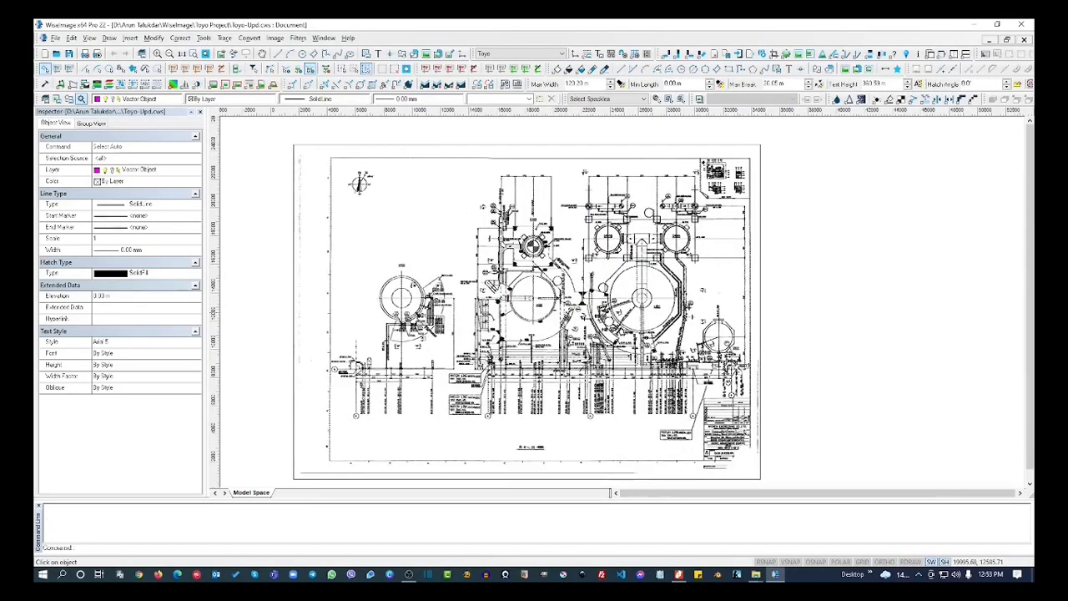
{"action": "scroll", "coordinate": [550, 383], "scroll_direction": "up", "scroll_amount": 4}
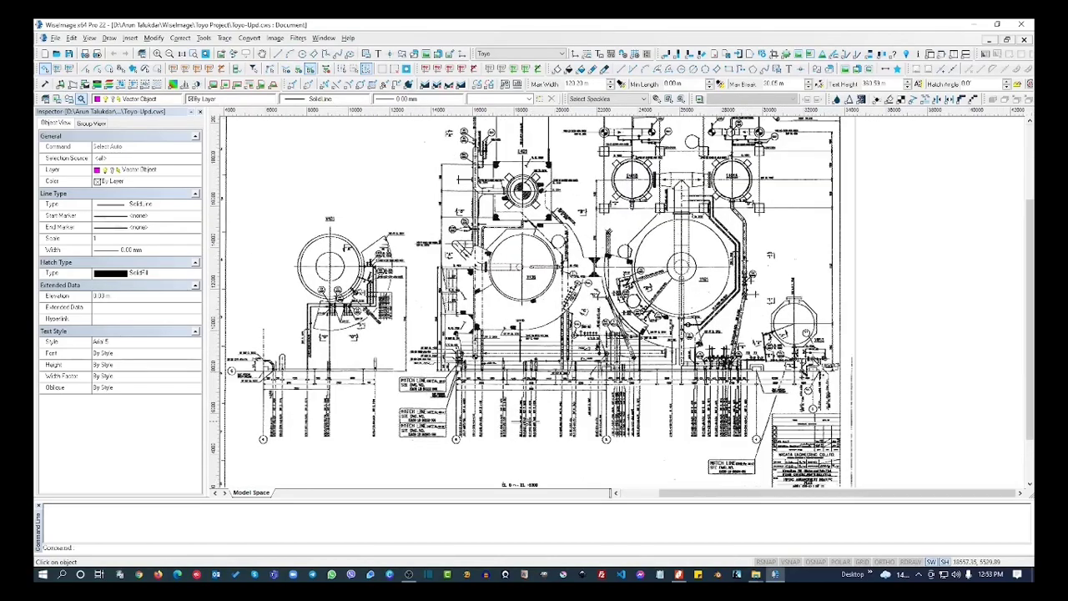
{"action": "scroll", "coordinate": [501, 412], "scroll_direction": "up", "scroll_amount": 4}
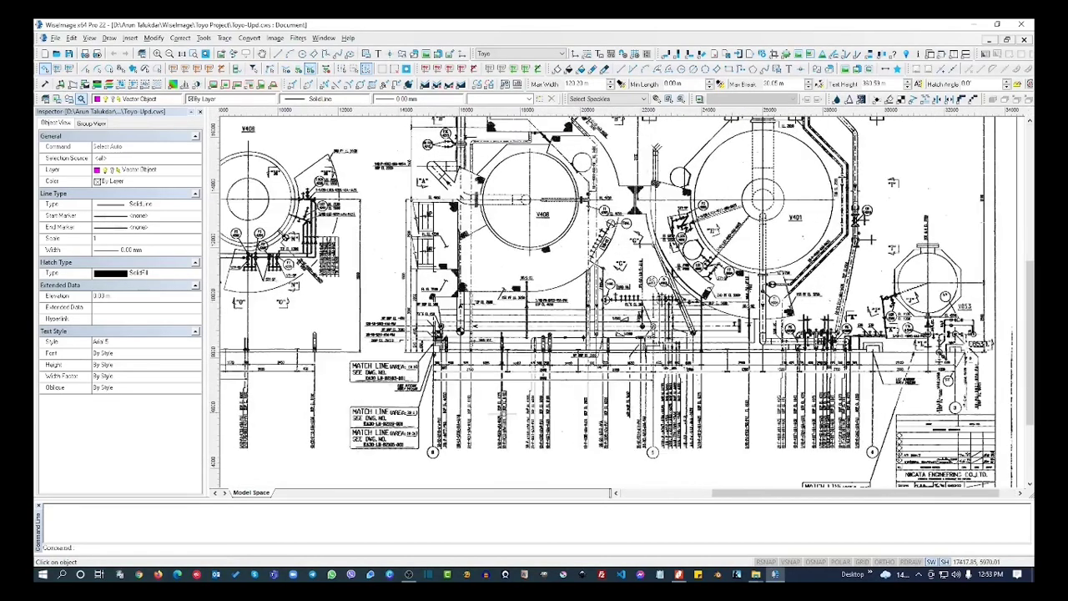
{"action": "scroll", "coordinate": [504, 409], "scroll_direction": "up", "scroll_amount": 4}
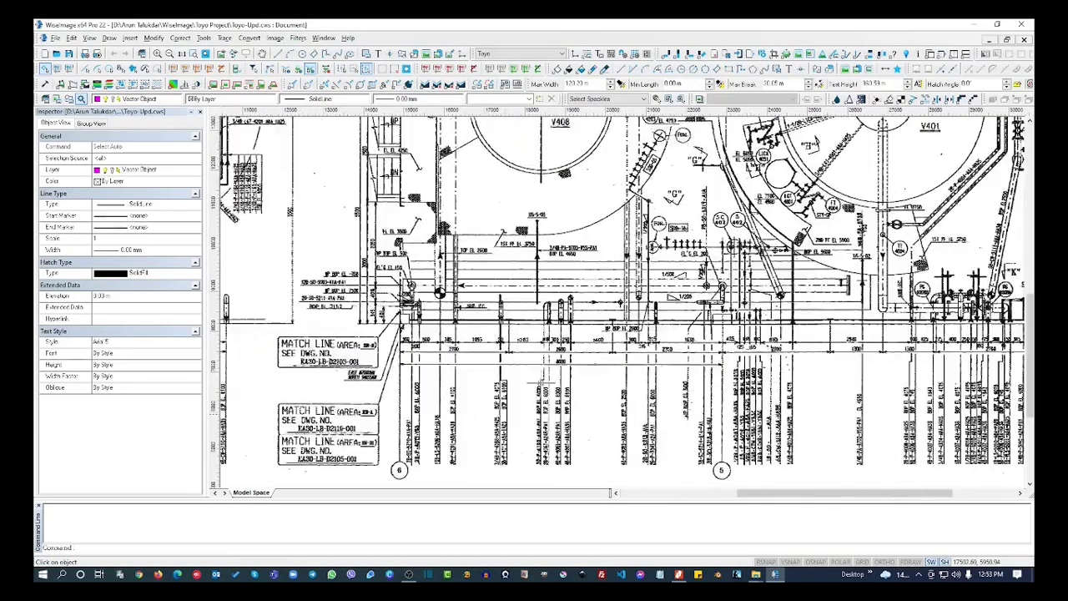
{"action": "scroll", "coordinate": [543, 380], "scroll_direction": "up", "scroll_amount": 2}
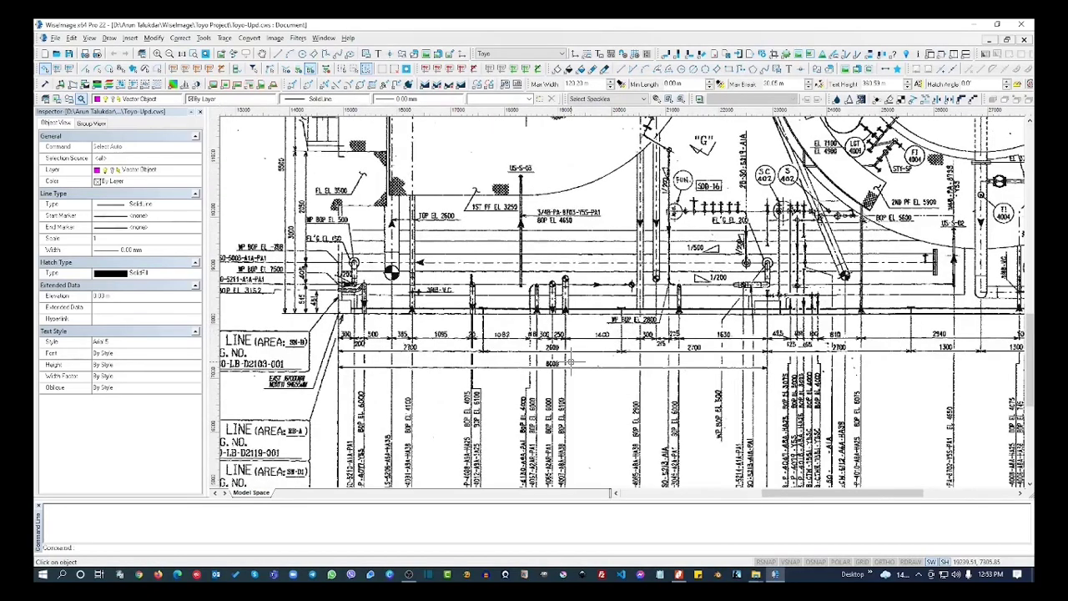
{"action": "scroll", "coordinate": [571, 363], "scroll_direction": "up", "scroll_amount": 5}
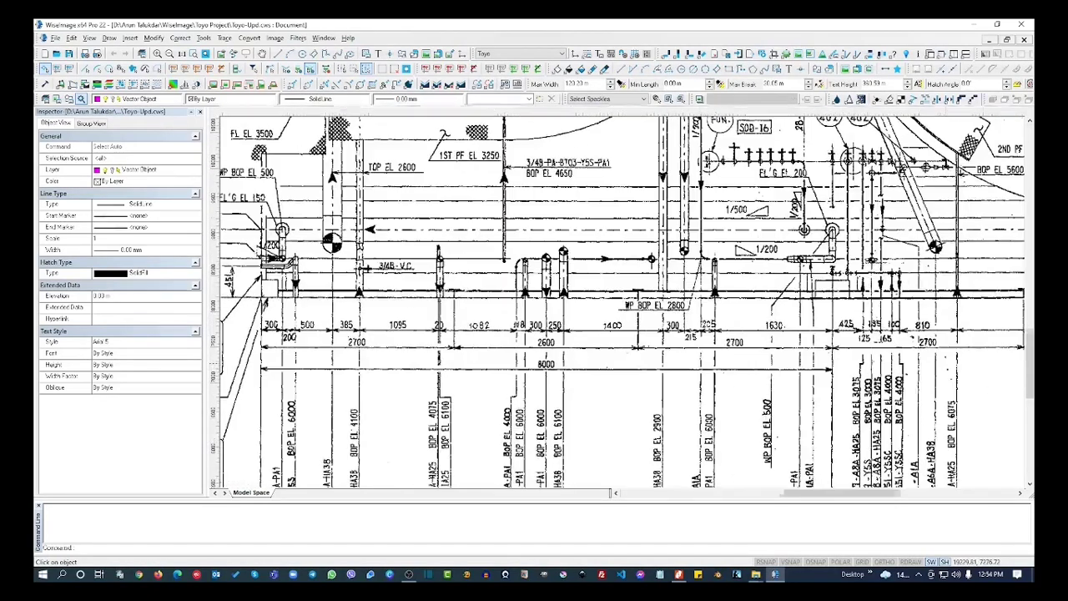
{"action": "scroll", "coordinate": [570, 363], "scroll_direction": "up", "scroll_amount": 2}
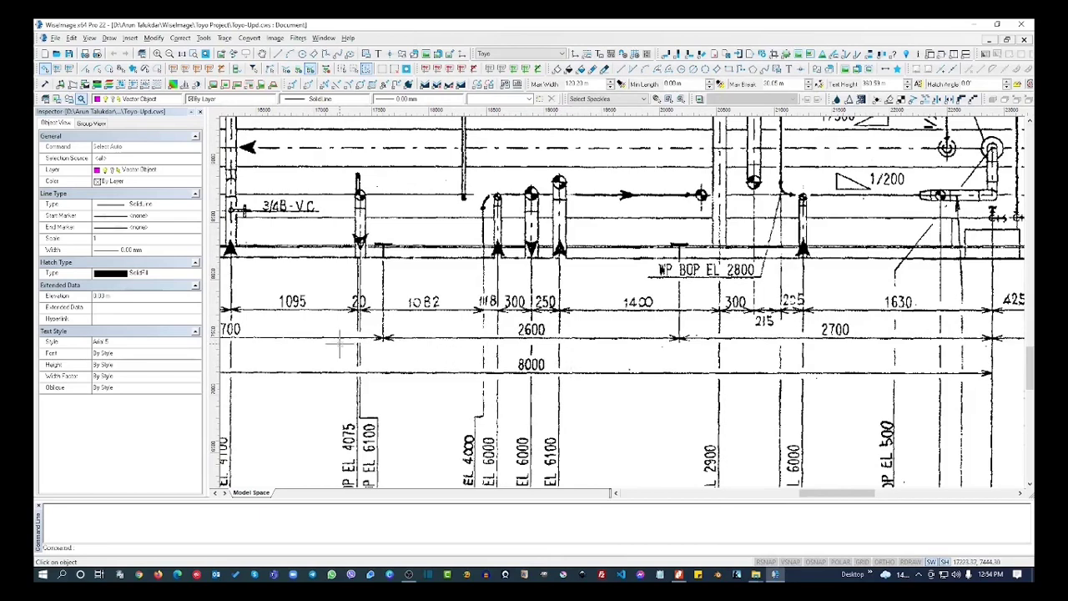
{"action": "scroll", "coordinate": [702, 350], "scroll_direction": "down", "scroll_amount": 1}
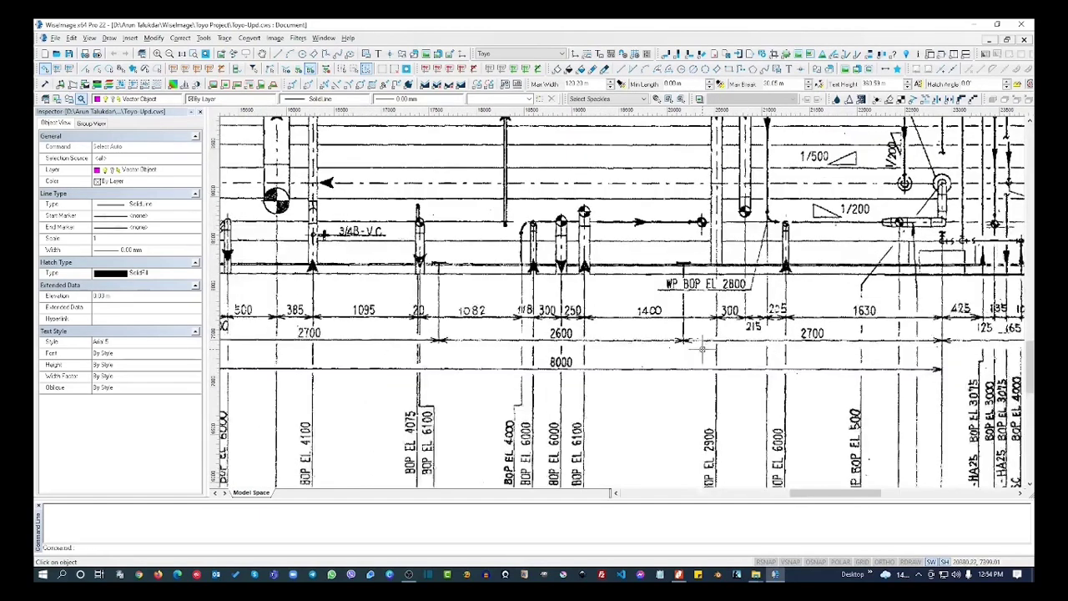
{"action": "mouse_move", "coordinate": [347, 305]}
{"action": "middle_mouse_down"}
{"action": "mouse_move", "coordinate": [443, 319]}
{"action": "mouse_move", "coordinate": [631, 319]}
{"action": "middle_mouse_up"}
{"action": "scroll", "coordinate": [380, 392], "scroll_direction": "down", "scroll_amount": 2}
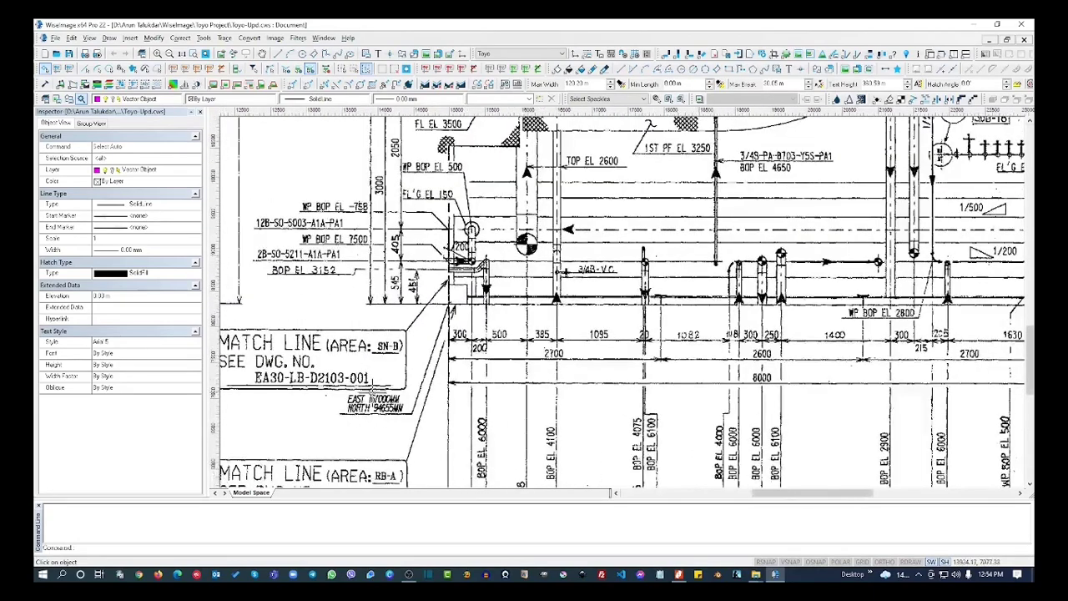
- Delete the green gate valve block from the angled pipe beside vessel V408, and undo the deletion
{"action": "scroll", "coordinate": [392, 410], "scroll_direction": "down", "scroll_amount": 3}
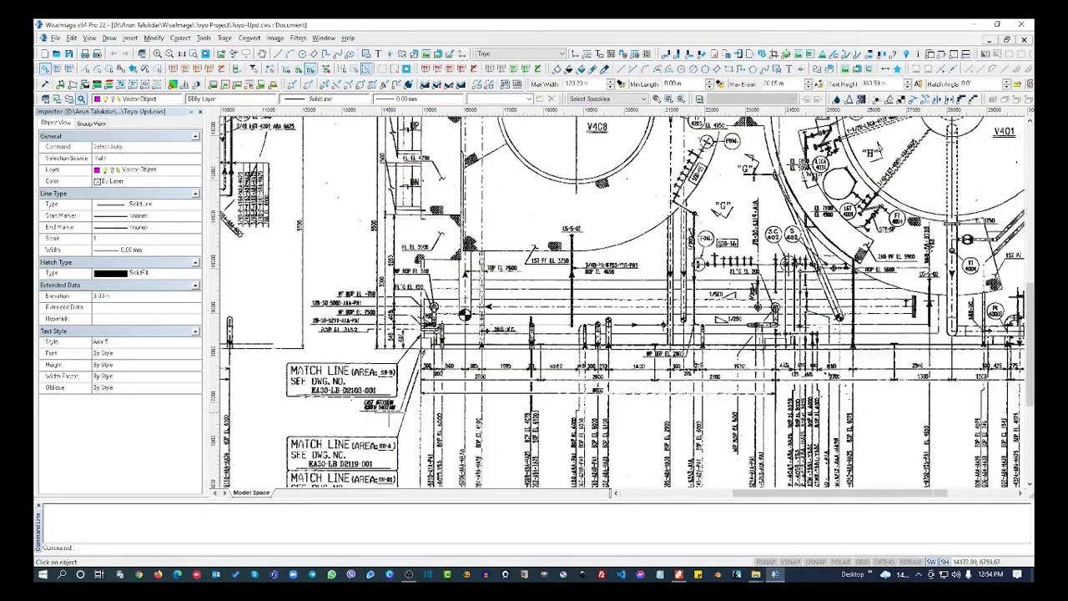
{"action": "scroll", "coordinate": [393, 415], "scroll_direction": "down", "scroll_amount": 3}
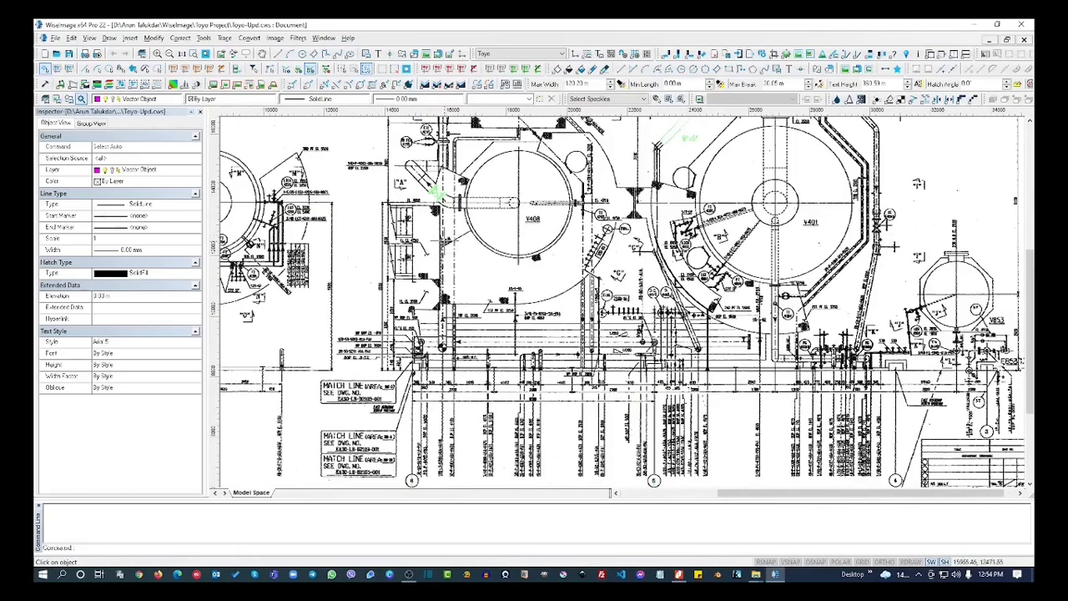
{"action": "scroll", "coordinate": [437, 185], "scroll_direction": "up", "scroll_amount": 3}
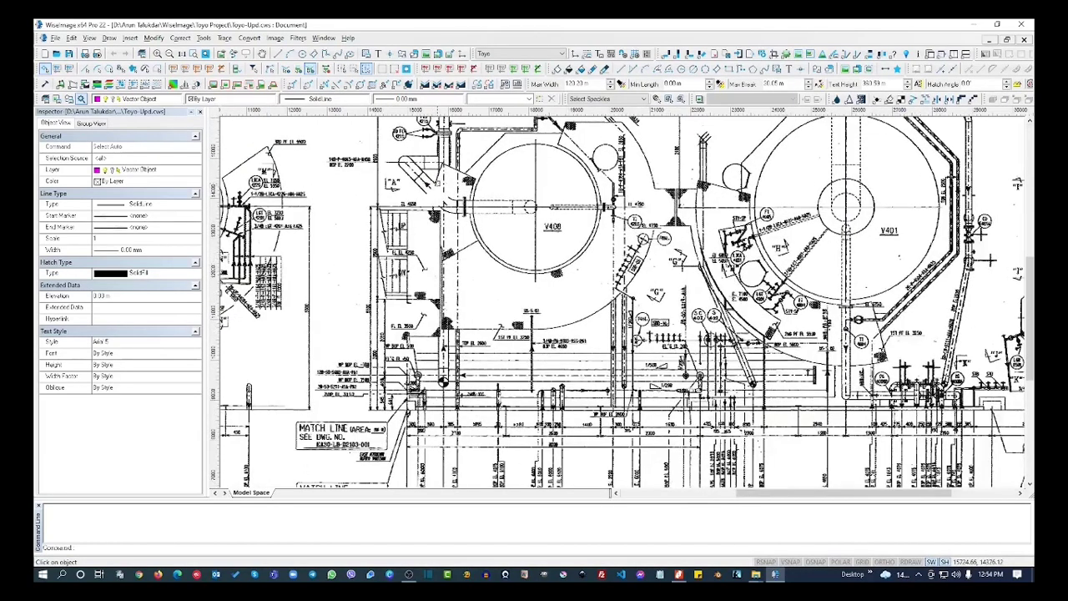
{"action": "scroll", "coordinate": [438, 185], "scroll_direction": "up", "scroll_amount": 8}
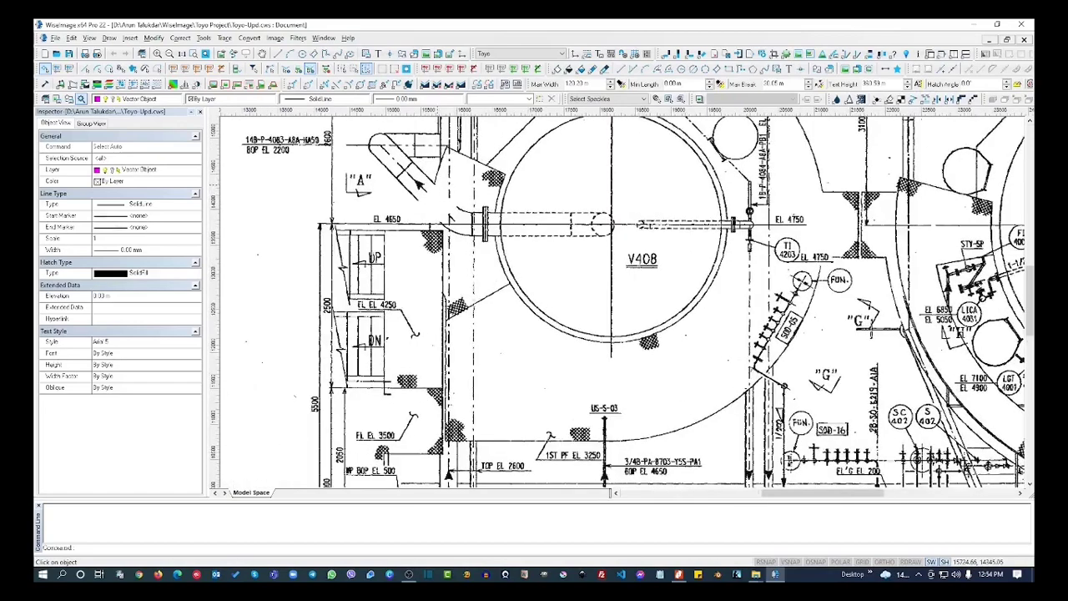
{"action": "scroll", "coordinate": [431, 191], "scroll_direction": "up", "scroll_amount": 10}
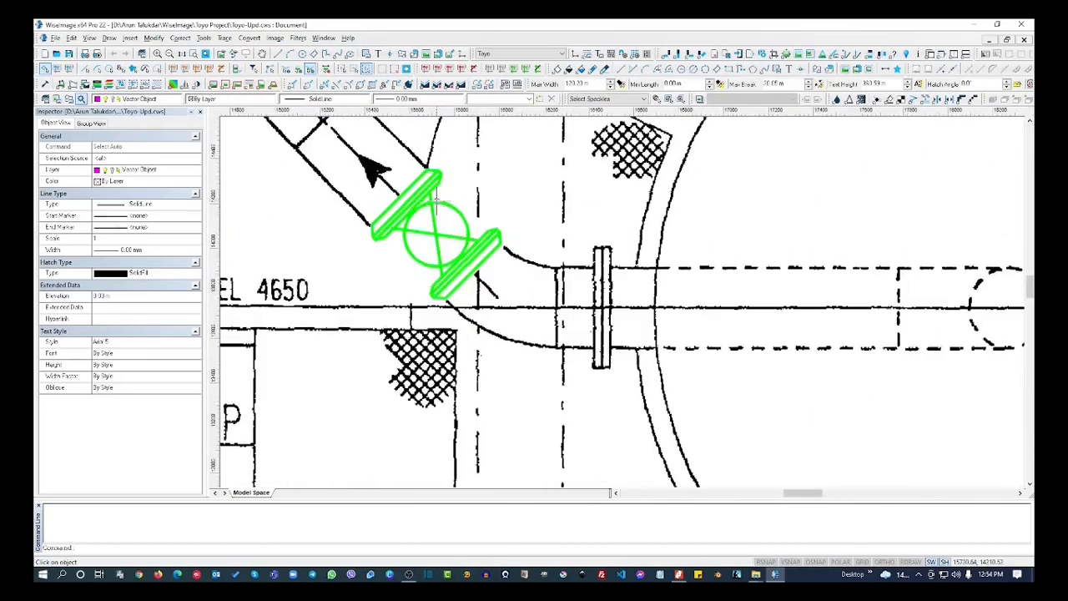
{"action": "left_click", "coordinate": [109, 38]}
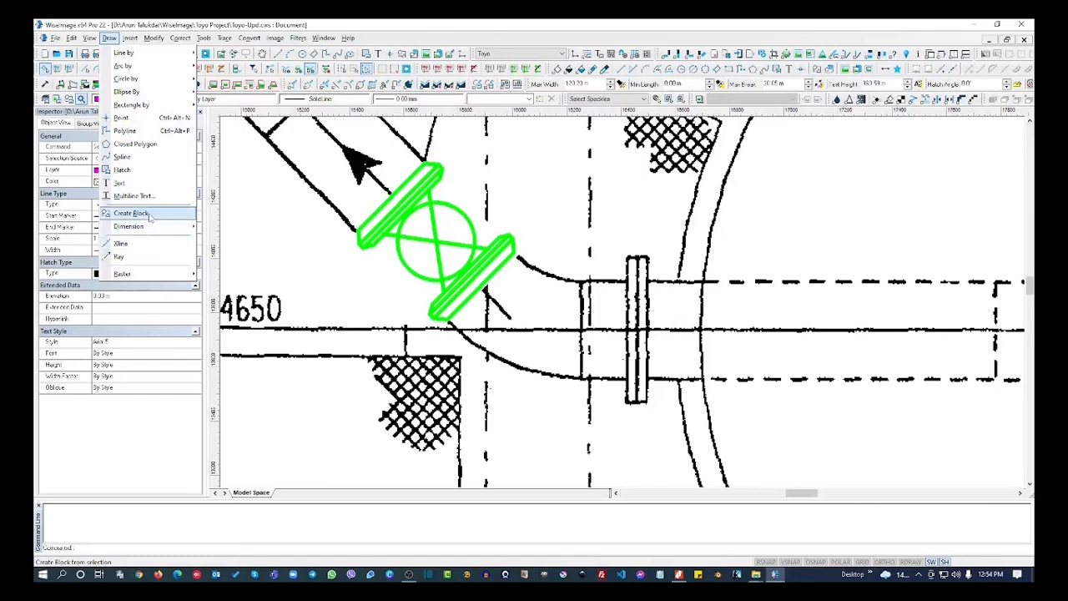
{"action": "left_click", "coordinate": [397, 215]}
{"action": "left_click", "coordinate": [398, 217]}
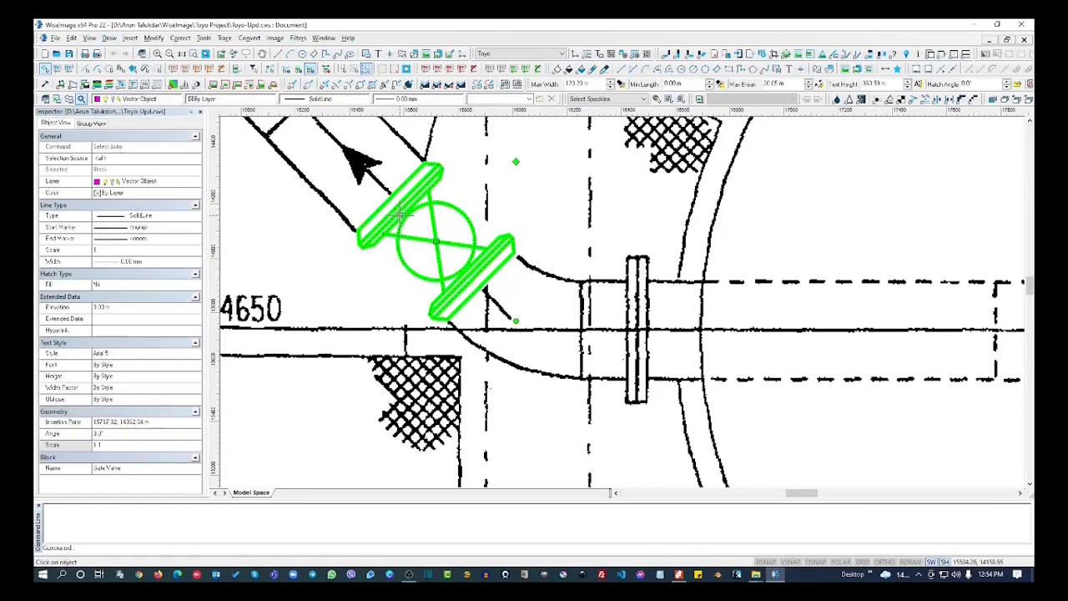
{"action": "key", "text": "Delete"}
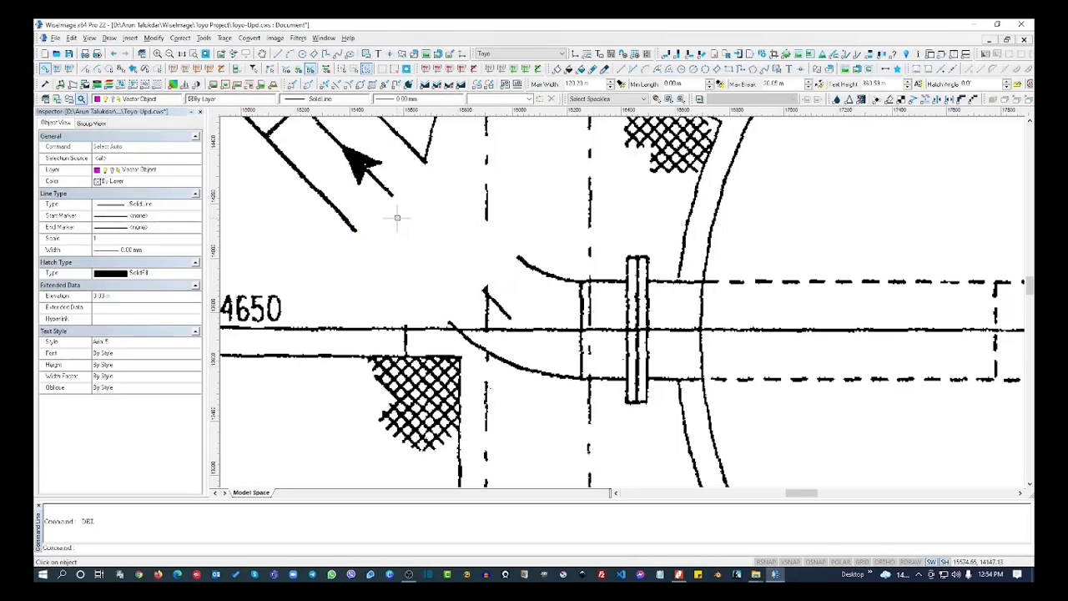
{"action": "key", "text": "ctrl+z"}
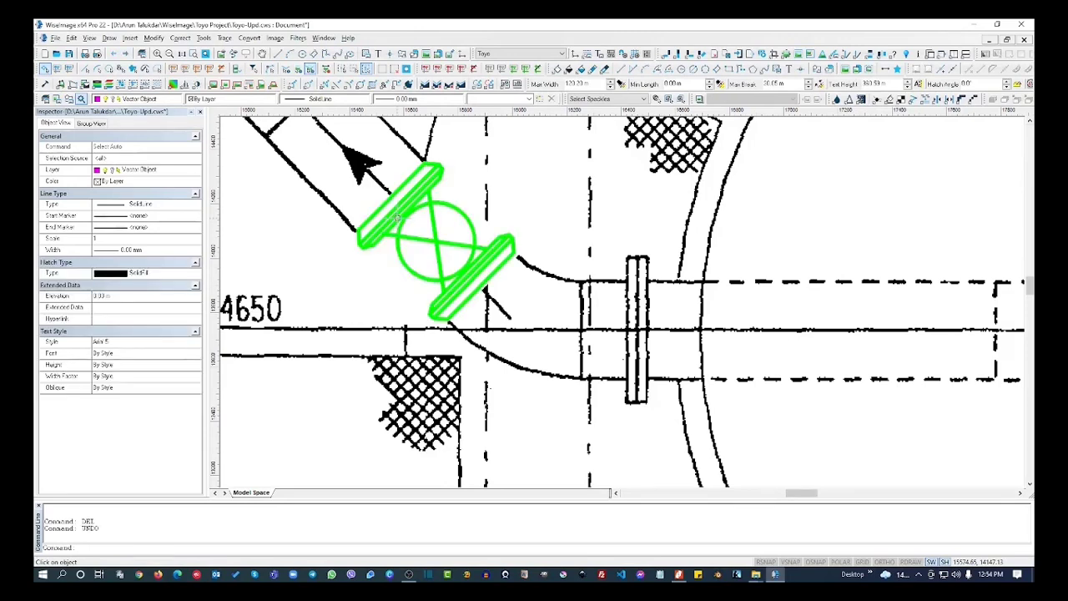
- Merge the green gate valve block into the raster image with the merge command, and undo the merge
{"action": "left_click", "coordinate": [397, 218]}
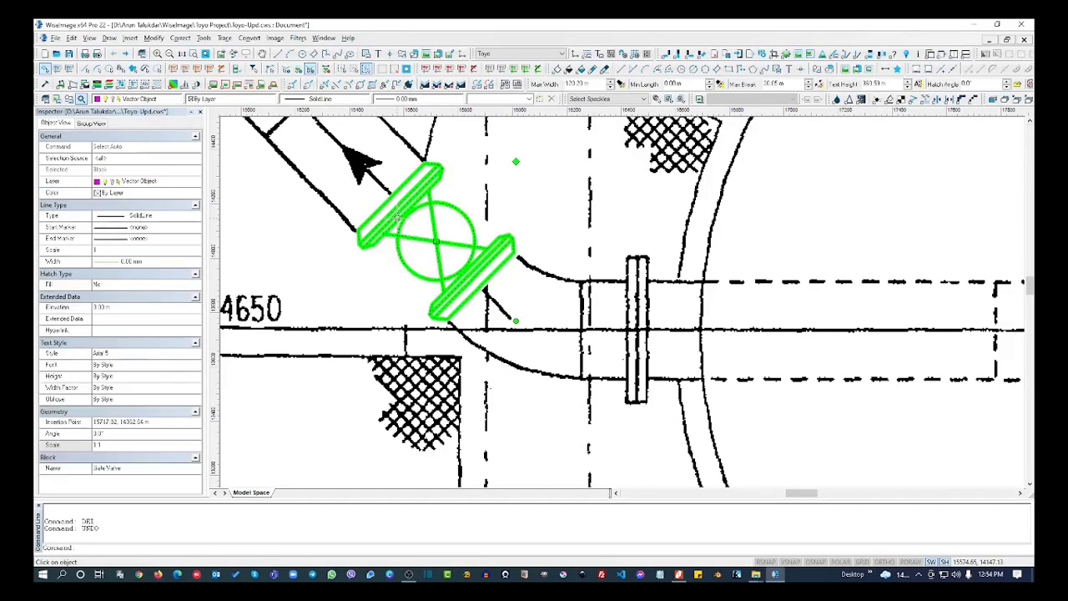
{"action": "type", "text": "merge"}
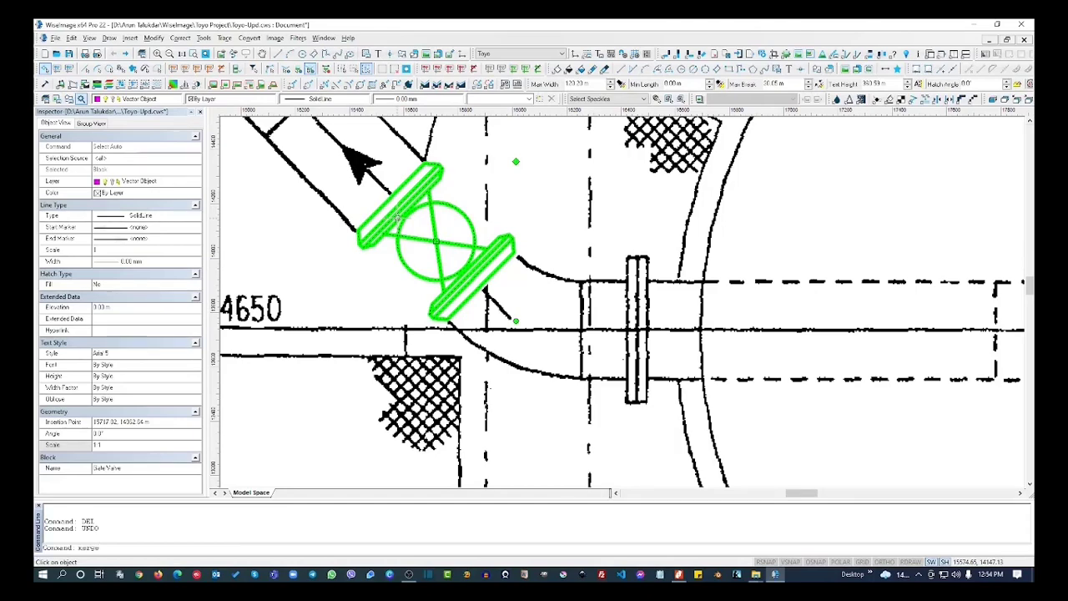
{"action": "key", "text": "Return"}
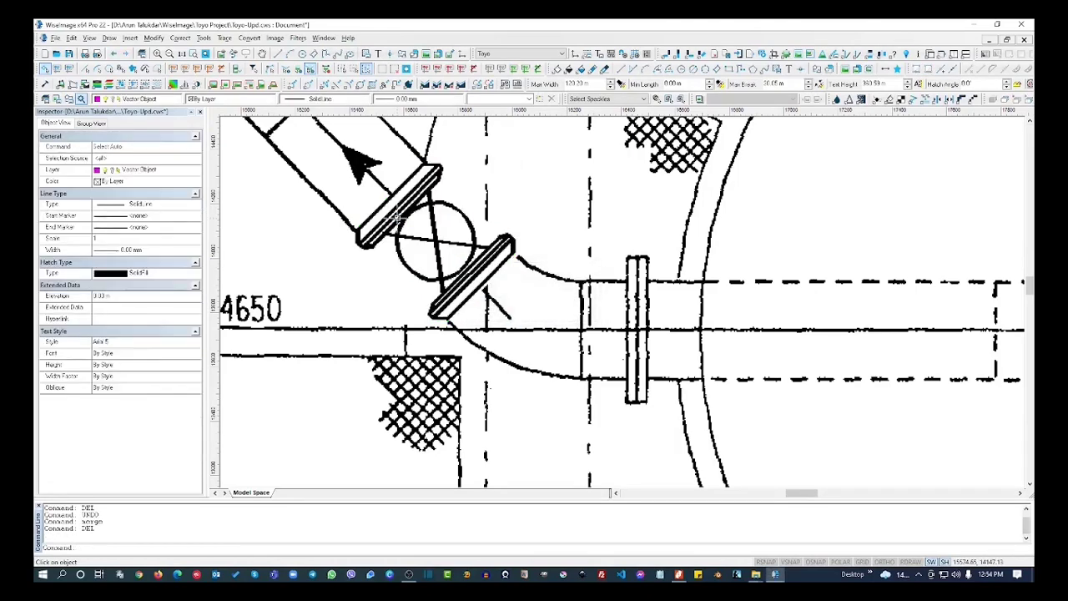
{"action": "key", "text": "ctrl+z"}
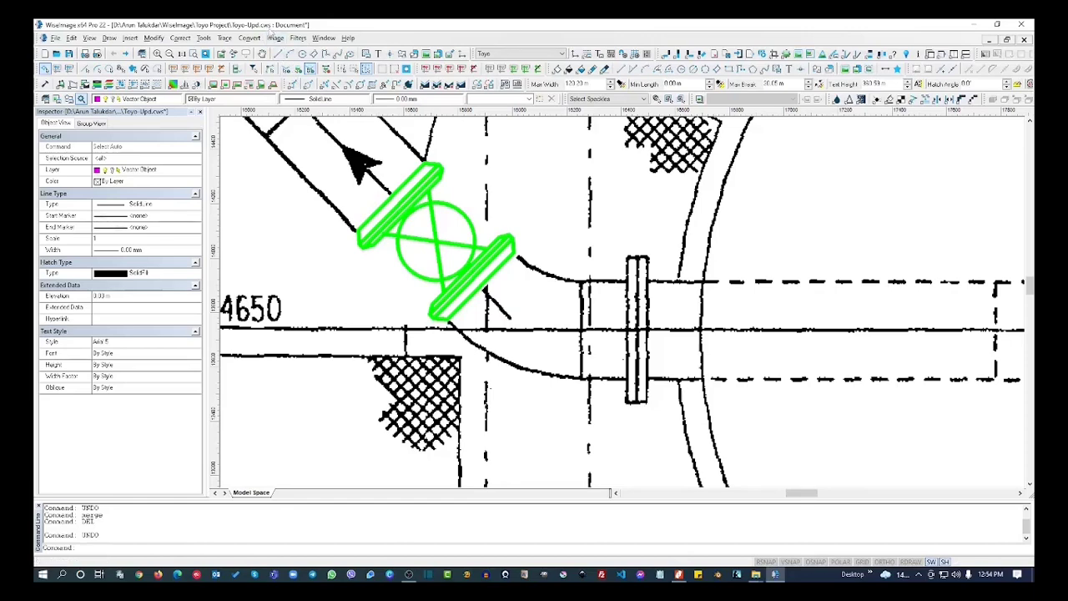
- Examine the green gate valve block against the raster pipe, plus the green 8"x6" pipe enlargement and the area above exchanger E401B
{"action": "scroll", "coordinate": [309, 216], "scroll_direction": "up", "scroll_amount": 5}
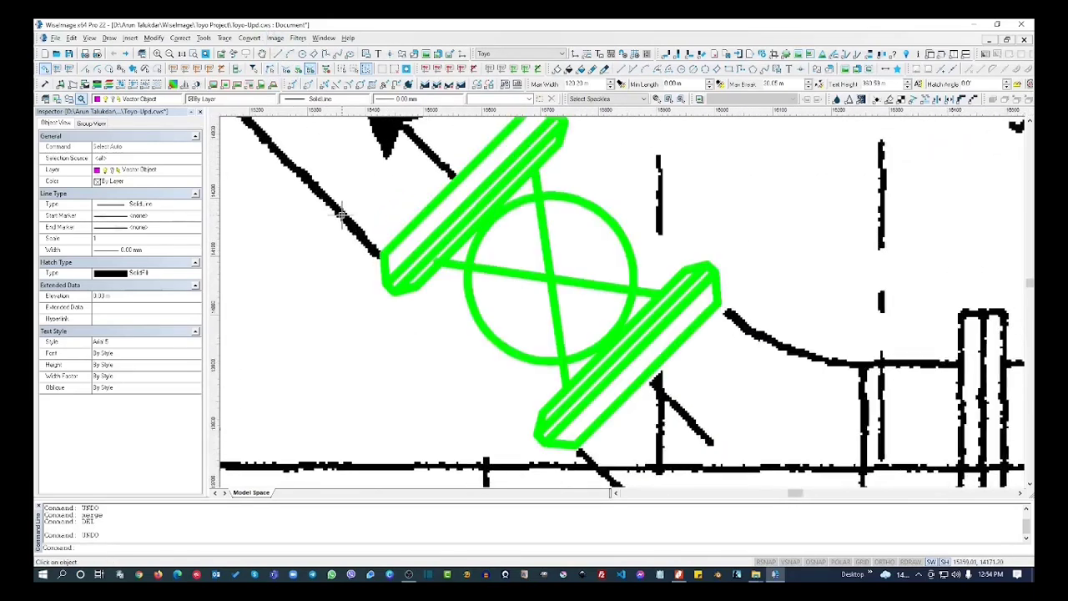
{"action": "left_click", "coordinate": [342, 215]}
{"action": "left_click", "coordinate": [438, 264]}
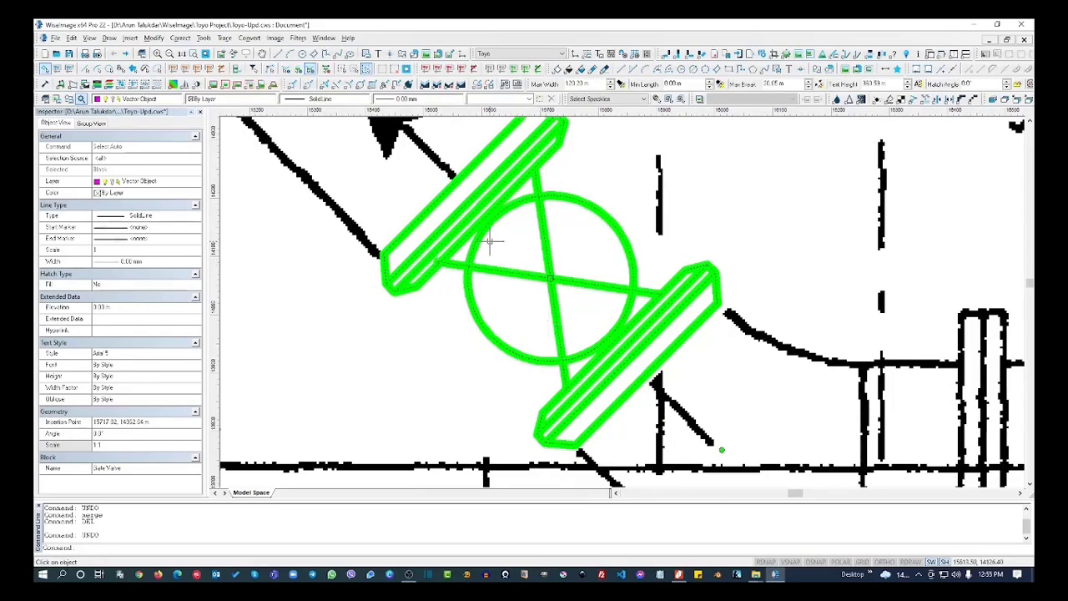
{"action": "key", "text": "Escape"}
{"action": "scroll", "coordinate": [459, 311], "scroll_direction": "down", "scroll_amount": 10}
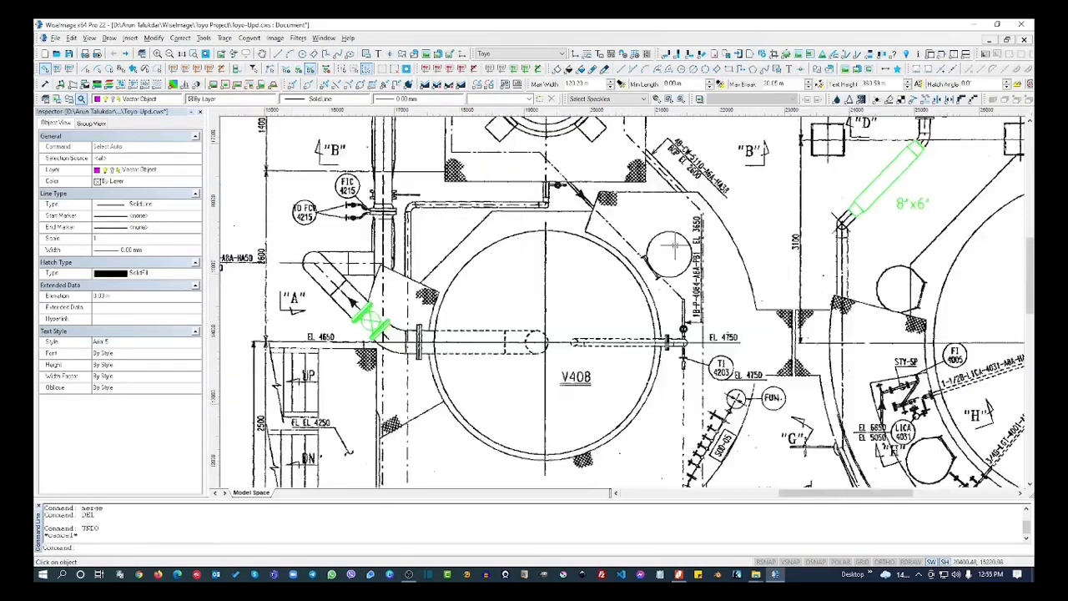
{"action": "mouse_move", "coordinate": [675, 244]}
{"action": "middle_mouse_down"}
{"action": "mouse_move", "coordinate": [427, 287]}
{"action": "mouse_move", "coordinate": [346, 274]}
{"action": "middle_mouse_up"}
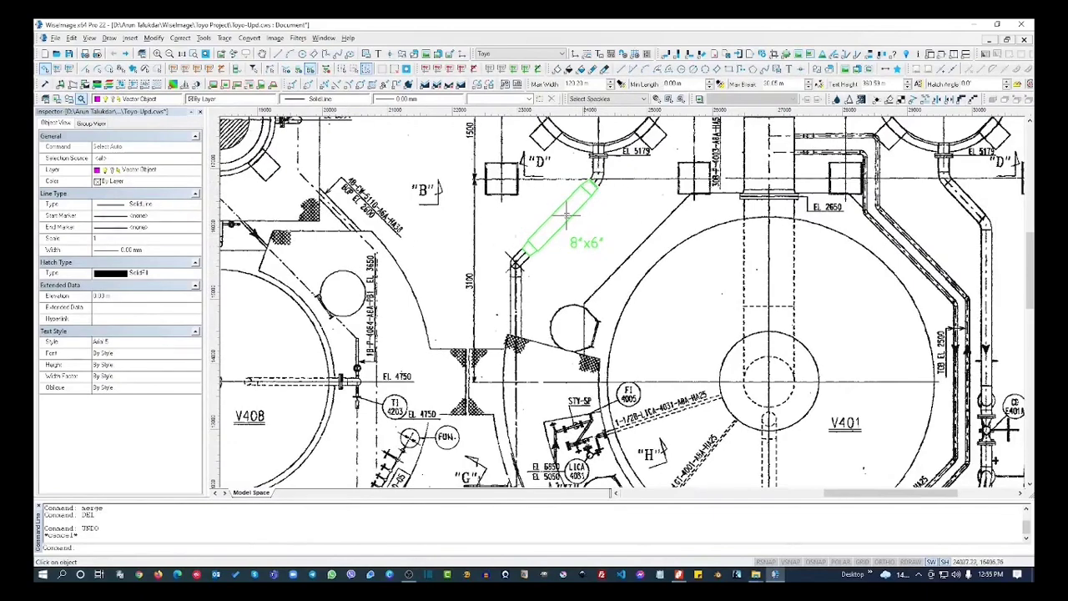
{"action": "middle_click_drag", "start_coordinate": [555, 162], "coordinate": [565, 334]}
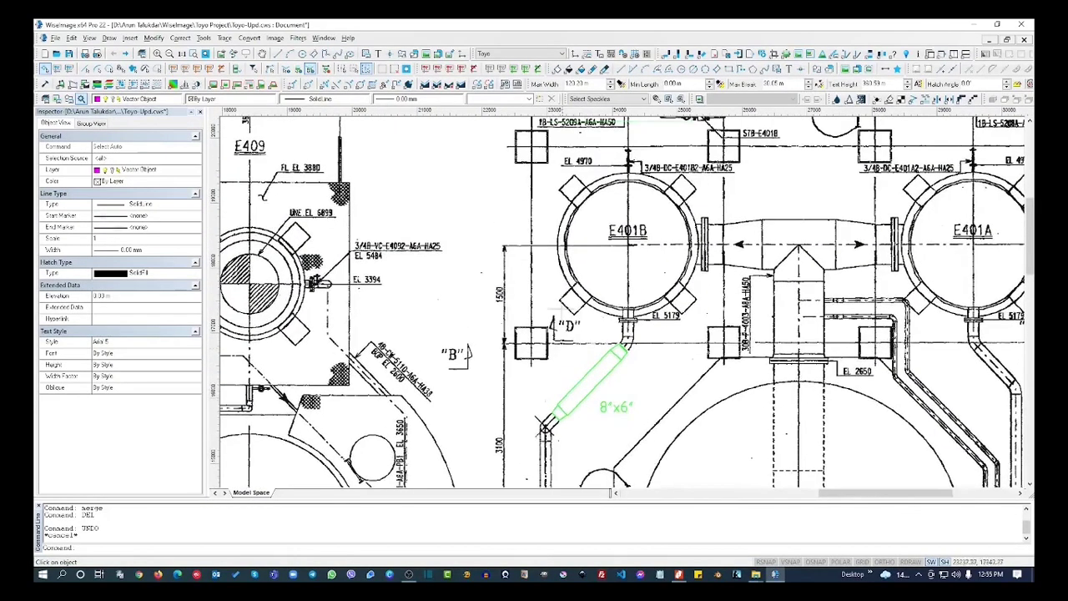
{"action": "scroll", "coordinate": [557, 324], "scroll_direction": "down", "scroll_amount": 1}
{"action": "scroll", "coordinate": [559, 326], "scroll_direction": "down", "scroll_amount": 1}
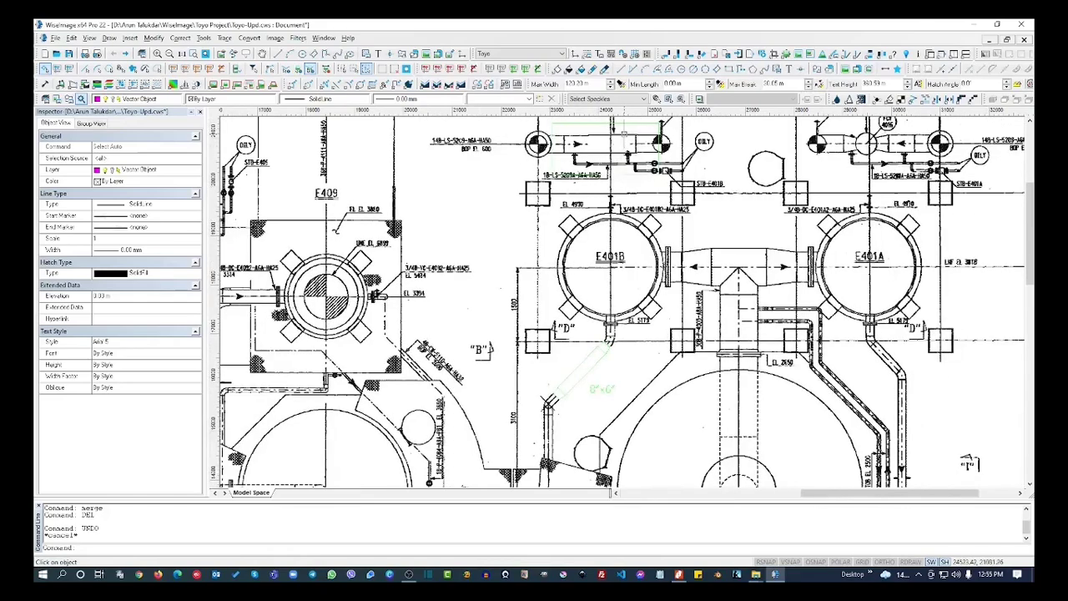
{"action": "mouse_move", "coordinate": [612, 137]}
{"action": "middle_mouse_down"}
{"action": "mouse_move", "coordinate": [624, 283]}
{"action": "mouse_move", "coordinate": [598, 116]}
{"action": "middle_mouse_up"}
{"action": "scroll", "coordinate": [625, 284], "scroll_direction": "down", "scroll_amount": 2}
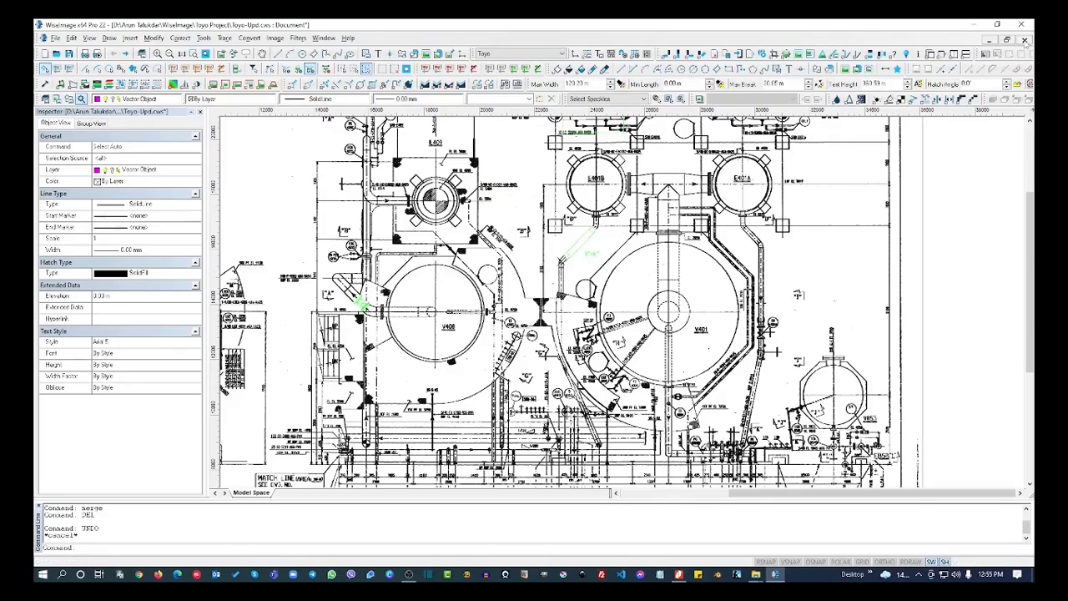
- Close the Toyo-Upd drawing
{"action": "left_click", "coordinate": [1024, 40]}
{"action": "left_click", "coordinate": [524, 321]}
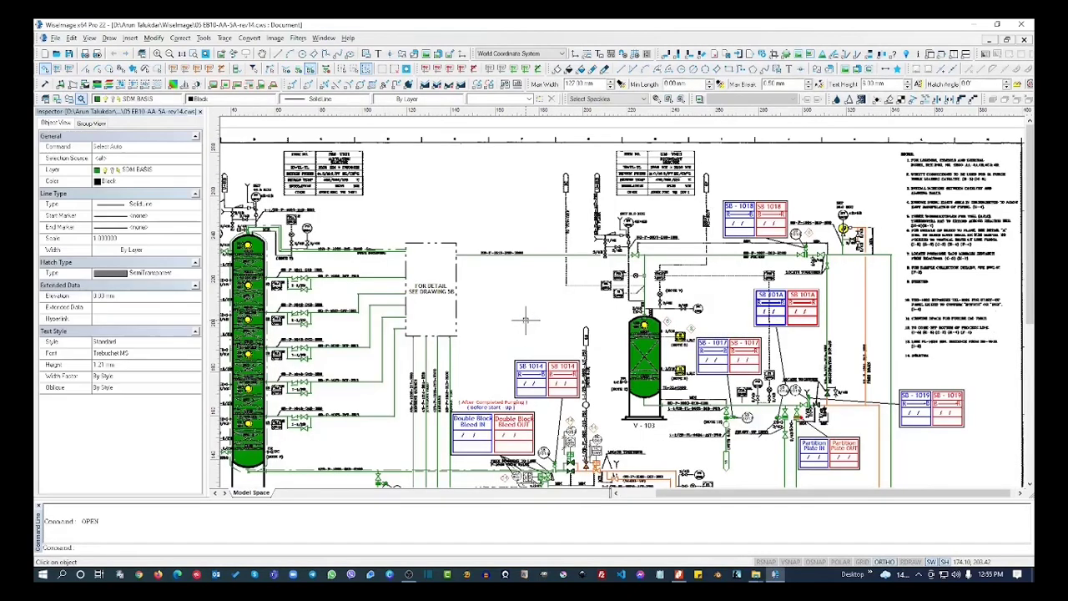
- Examine the green vector piping around the top of column V-101 up close, checking the properties of the 10B-P-1005-D1D-H100 line
{"action": "scroll", "coordinate": [568, 281], "scroll_direction": "down", "scroll_amount": 2}
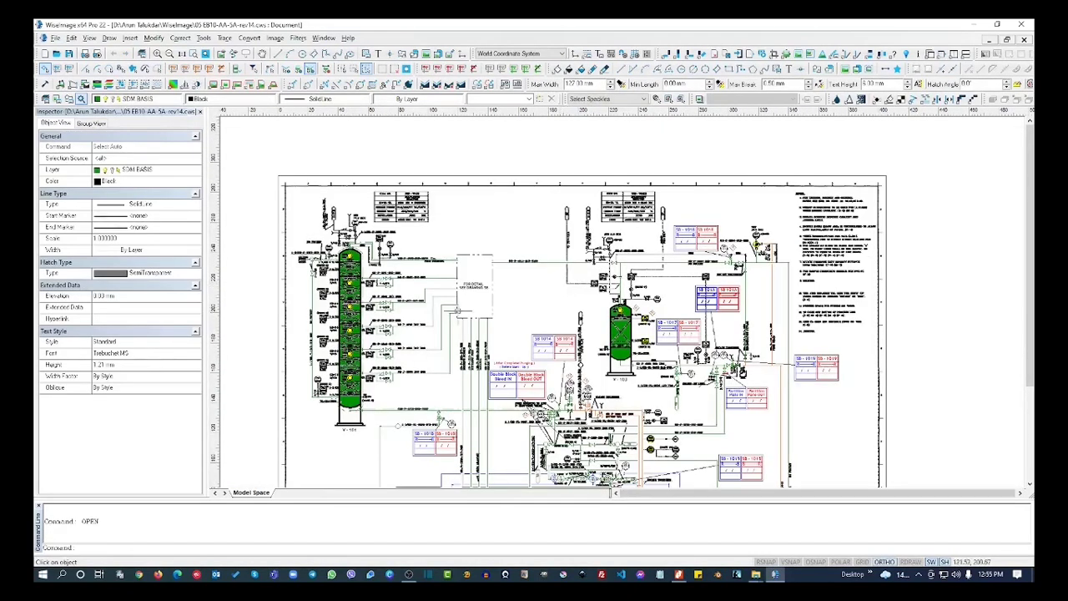
{"action": "middle_click_drag", "start_coordinate": [400, 287], "coordinate": [618, 308]}
{"action": "scroll", "coordinate": [616, 303], "scroll_direction": "up", "scroll_amount": 3}
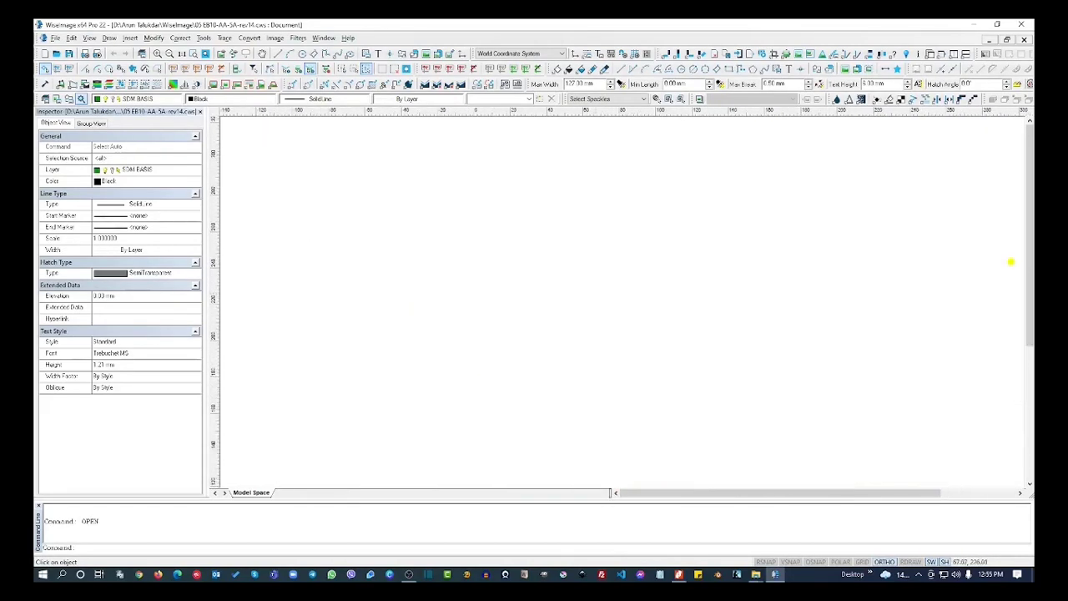
{"action": "scroll", "coordinate": [595, 305], "scroll_direction": "up", "scroll_amount": 2}
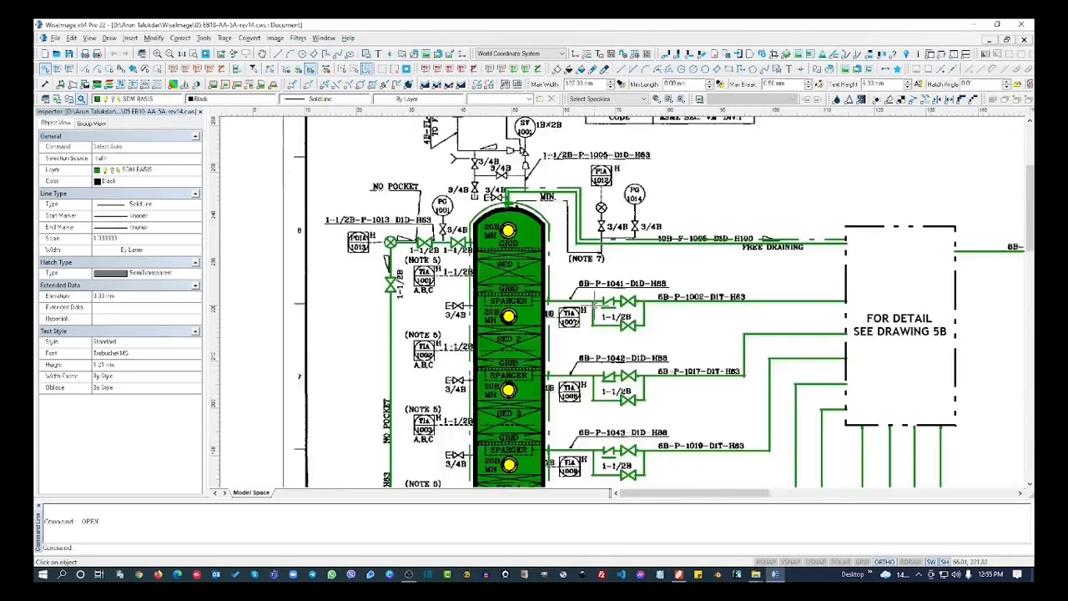
{"action": "middle_click_drag", "start_coordinate": [421, 174], "coordinate": [457, 248]}
{"action": "scroll", "coordinate": [532, 288], "scroll_direction": "up", "scroll_amount": 1}
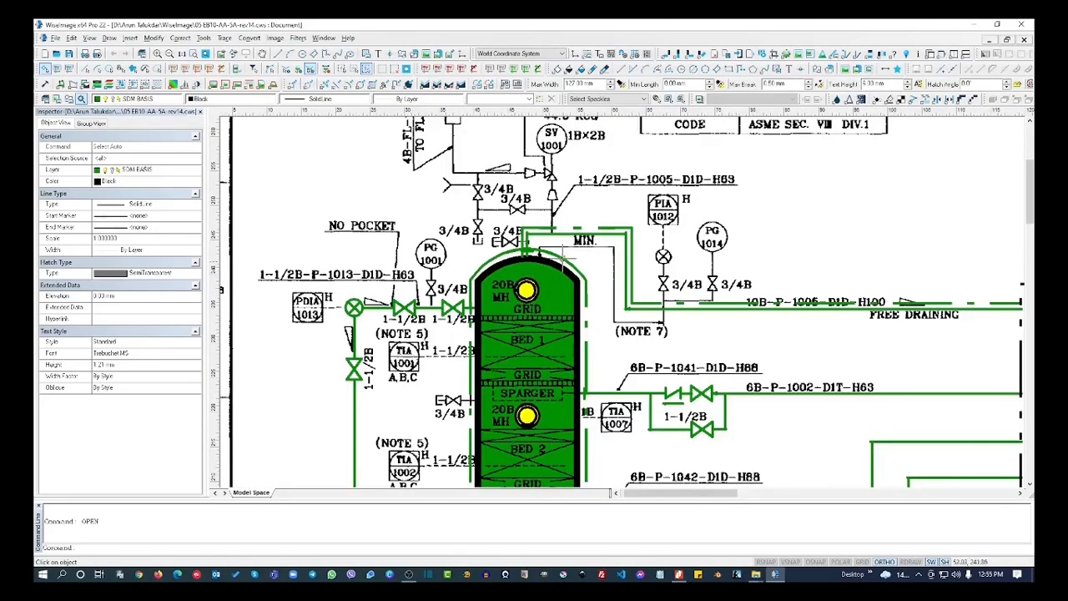
{"action": "middle_click_drag", "start_coordinate": [796, 315], "coordinate": [543, 313]}
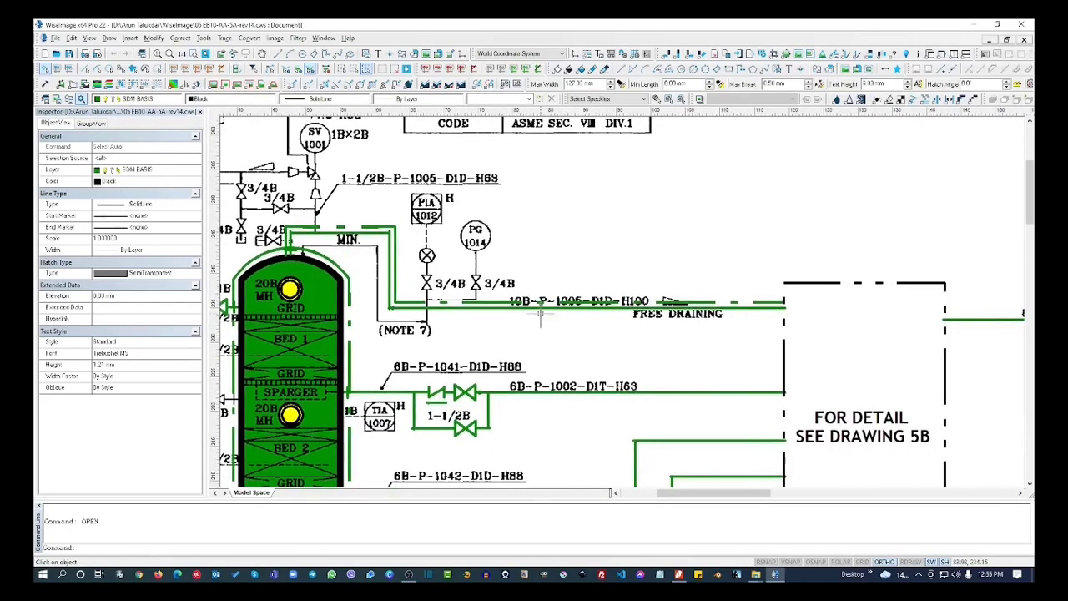
{"action": "left_click", "coordinate": [636, 307]}
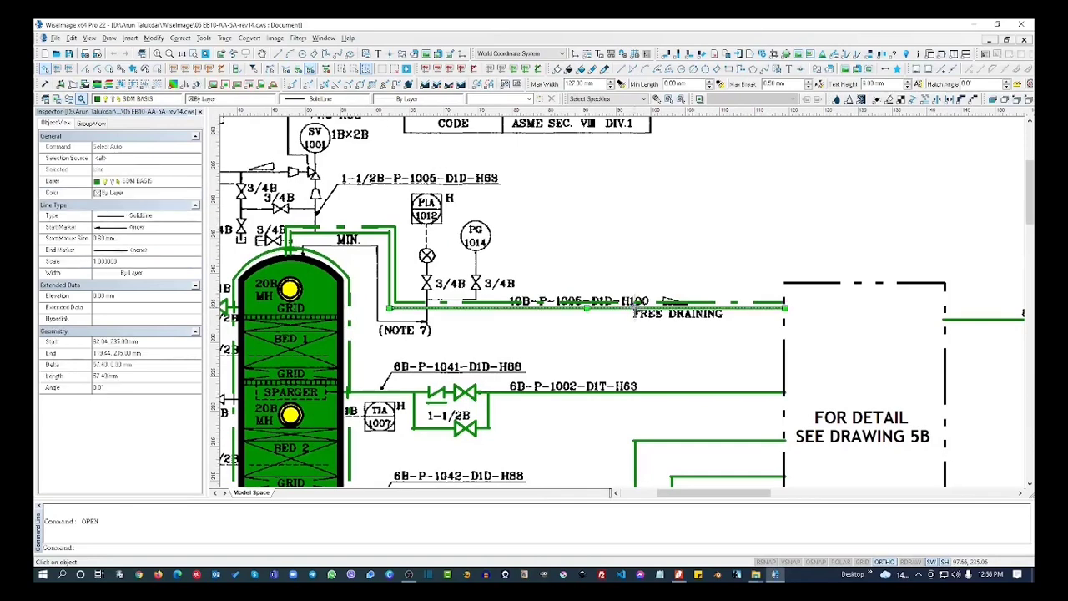
{"action": "key", "text": "Escape"}
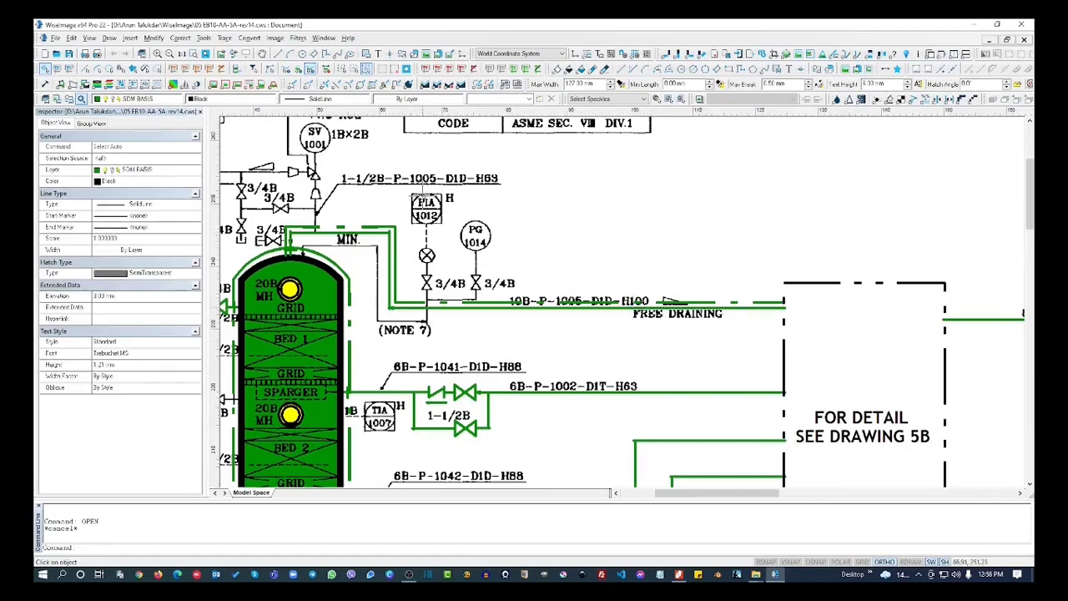
{"action": "scroll", "coordinate": [424, 203], "scroll_direction": "down", "scroll_amount": 2}
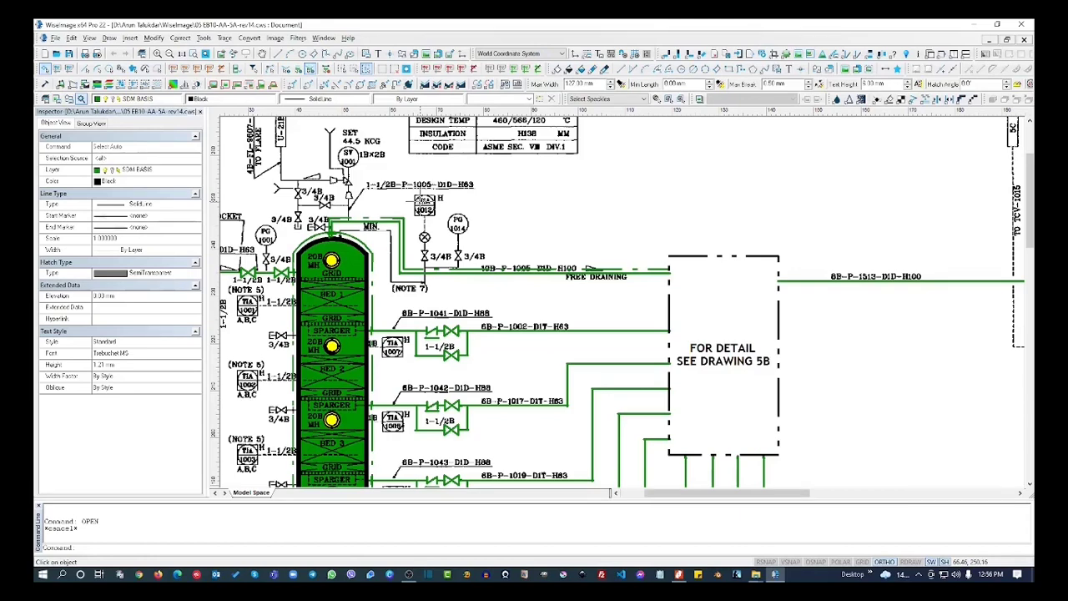
- Review the file types offered for saving a copy of the drawing, and leave without saving
{"action": "left_click", "coordinate": [55, 39]}
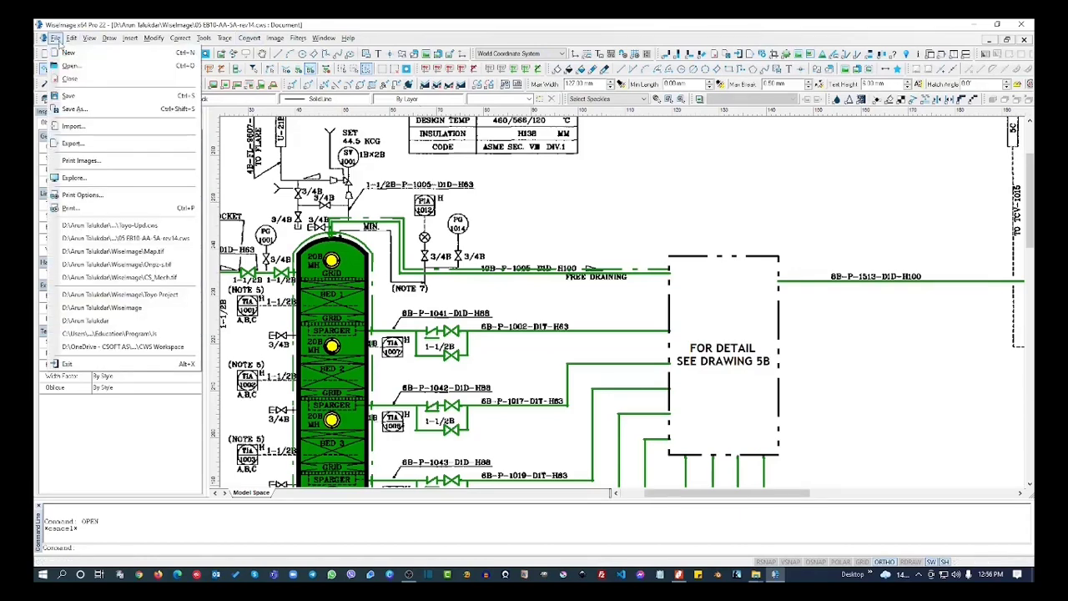
{"action": "left_click", "coordinate": [93, 114]}
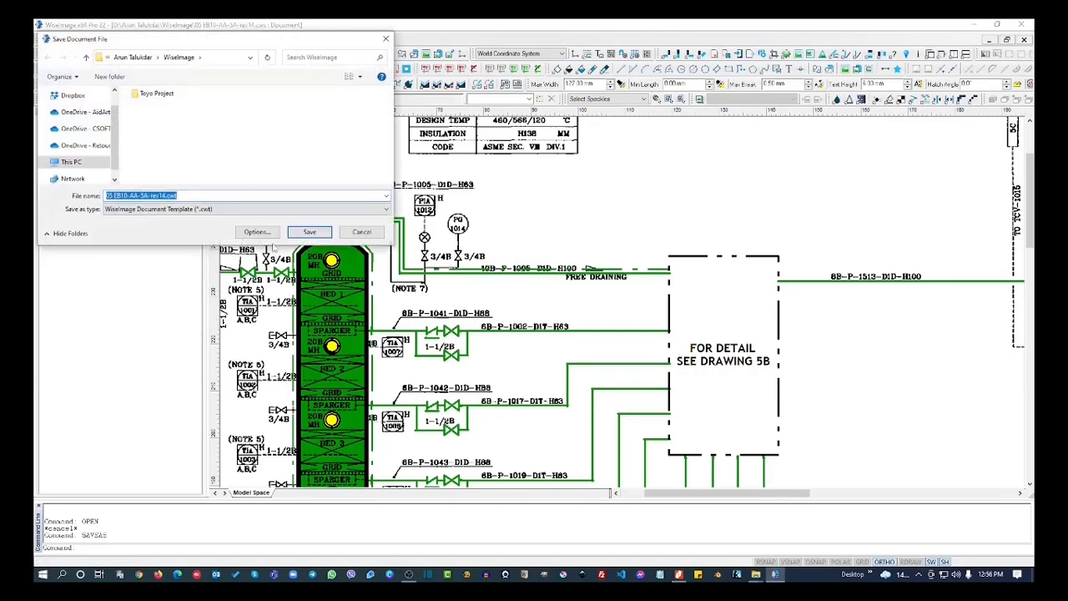
{"action": "left_click", "coordinate": [242, 208]}
{"action": "left_click", "coordinate": [317, 156]}
{"action": "left_click", "coordinate": [361, 233]}
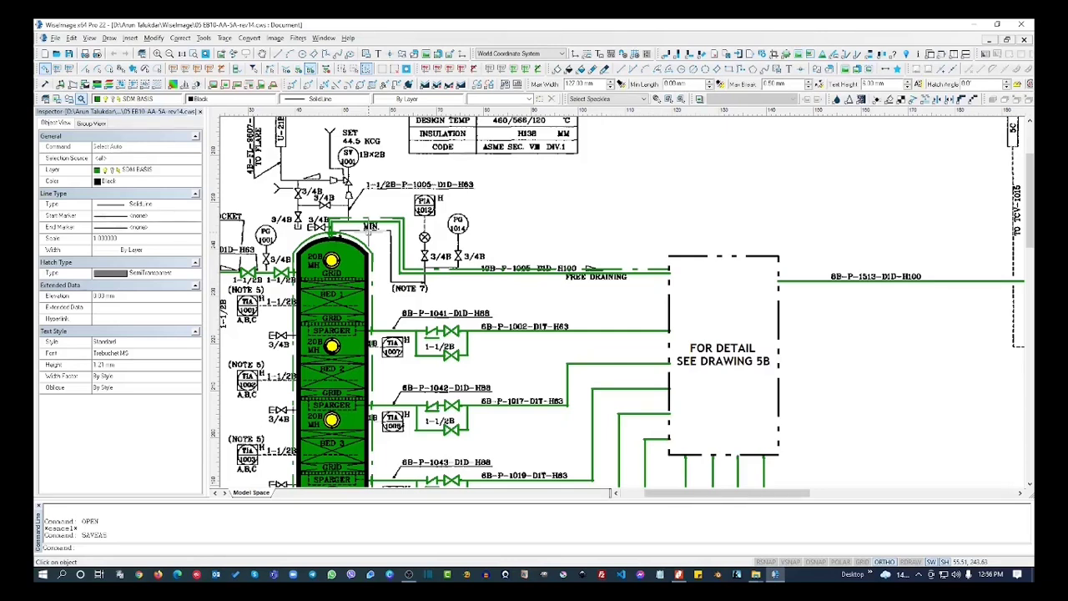
- Look over the whole P&ID sheet, and open the raster file Piping plan.tif from the WiseImage folder
{"action": "scroll", "coordinate": [392, 244], "scroll_direction": "down", "scroll_amount": 2}
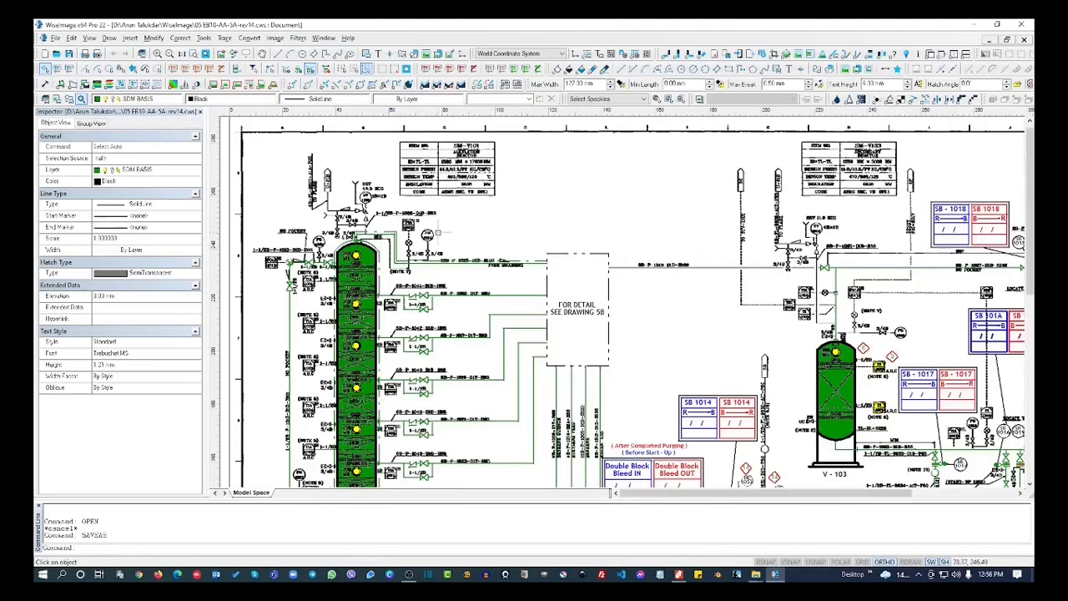
{"action": "scroll", "coordinate": [450, 234], "scroll_direction": "down", "scroll_amount": 2}
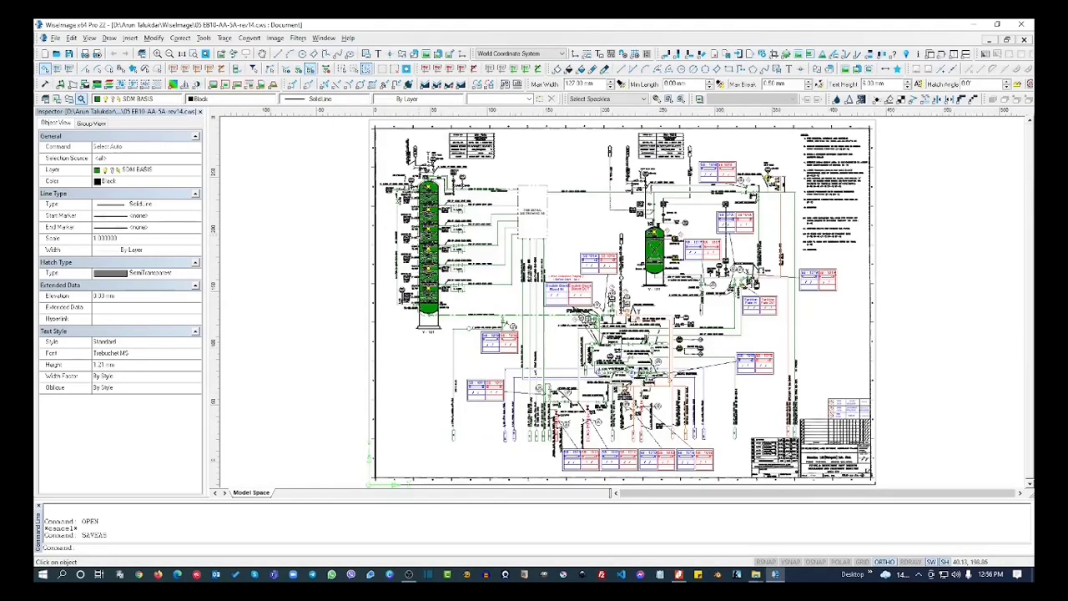
{"action": "scroll", "coordinate": [639, 171], "scroll_direction": "up", "scroll_amount": 3}
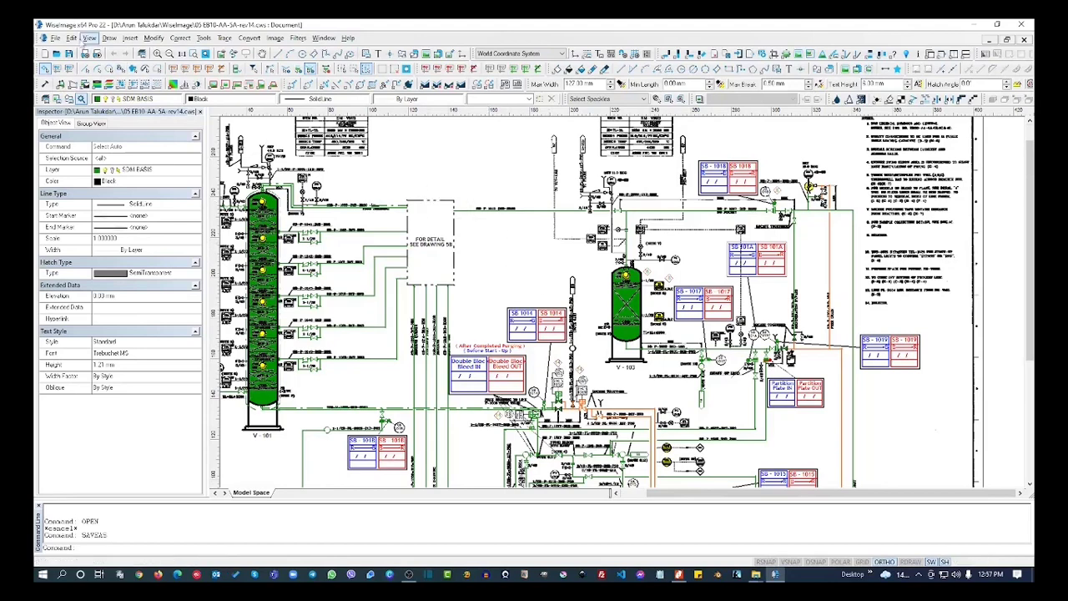
{"action": "left_click", "coordinate": [56, 54]}
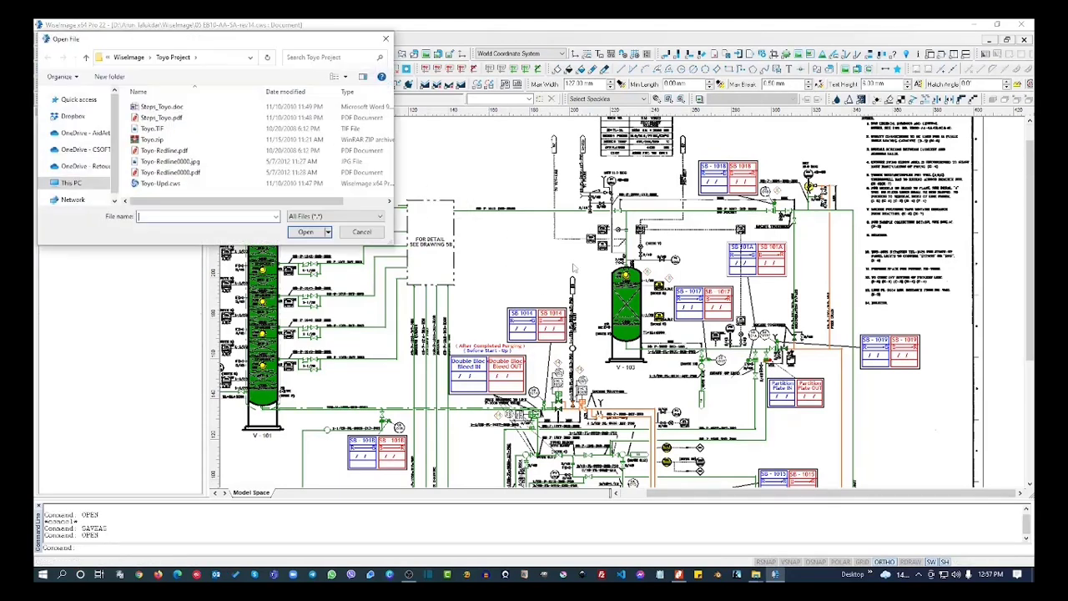
{"action": "left_click", "coordinate": [129, 57]}
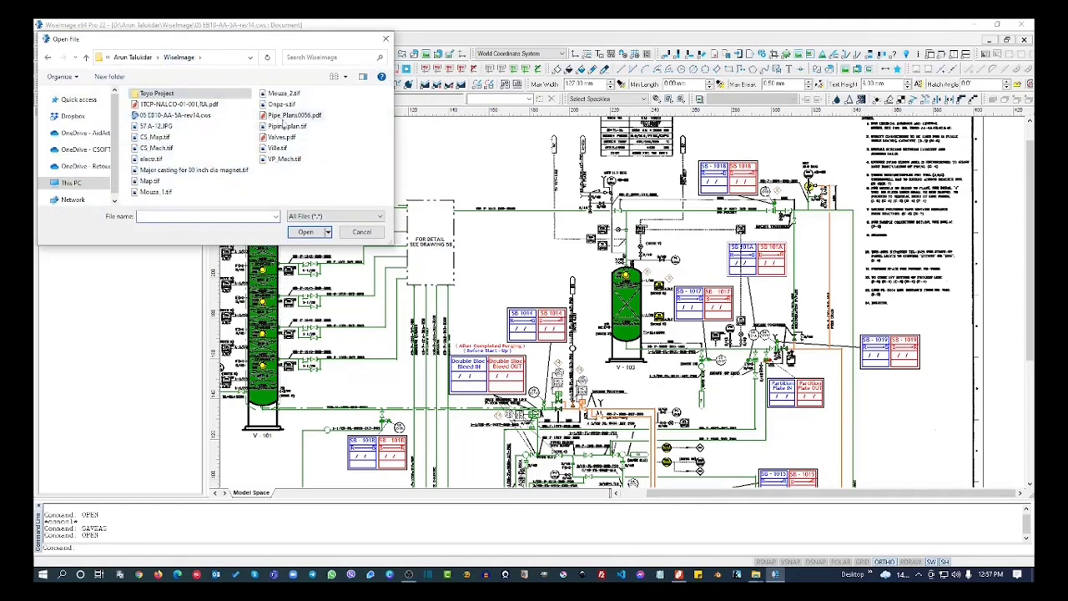
{"action": "left_click", "coordinate": [286, 126]}
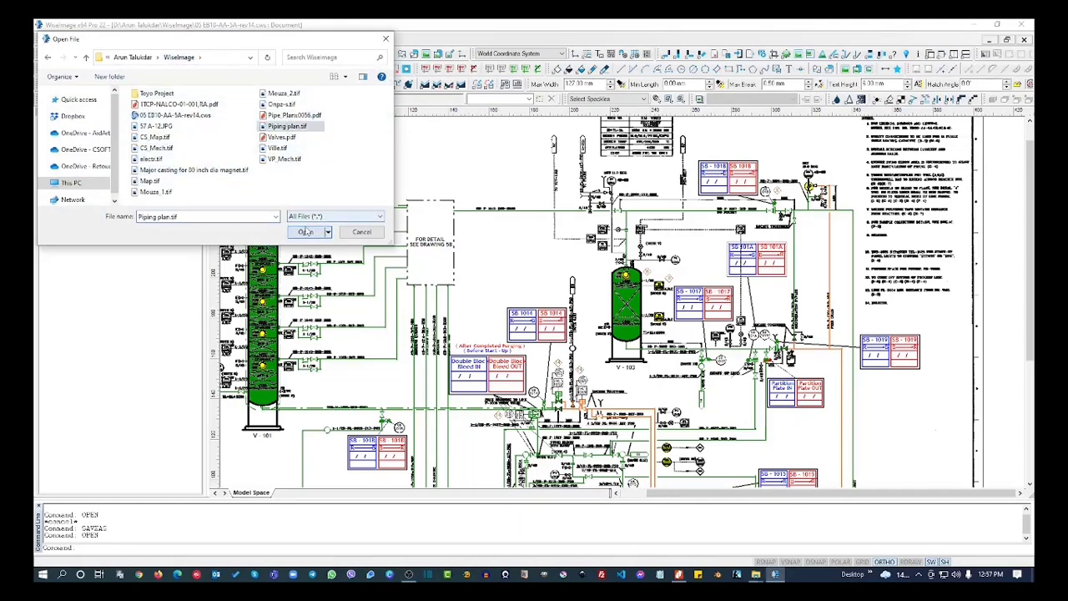
{"action": "left_click", "coordinate": [306, 232]}
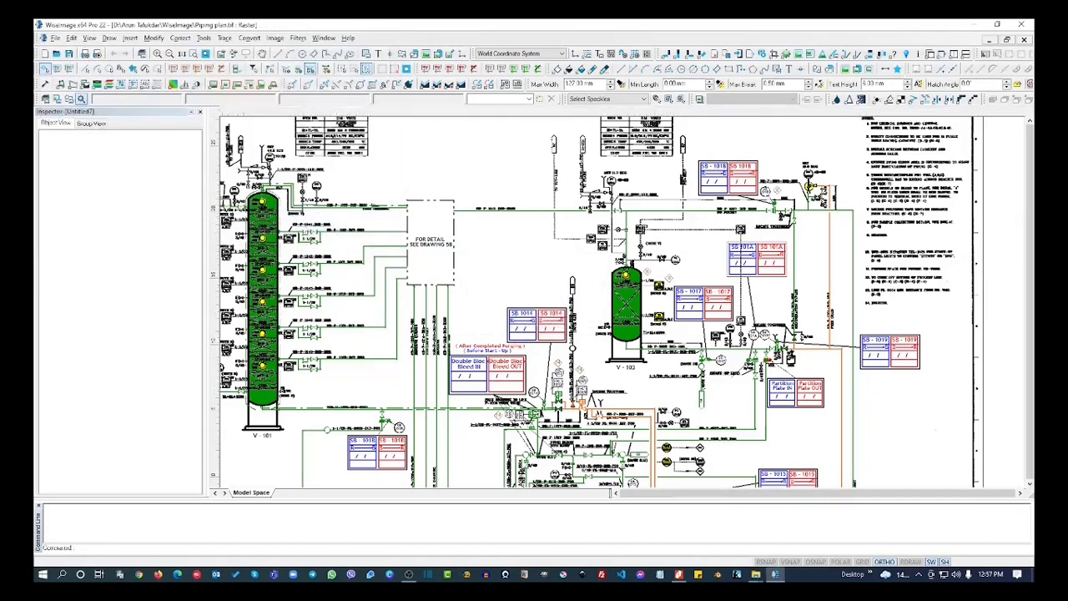
- Examine the scan quality of the dense pipe rack and the adjacent 31-SS-31 area in the piping plan
{"action": "scroll", "coordinate": [509, 283], "scroll_direction": "up", "scroll_amount": 4}
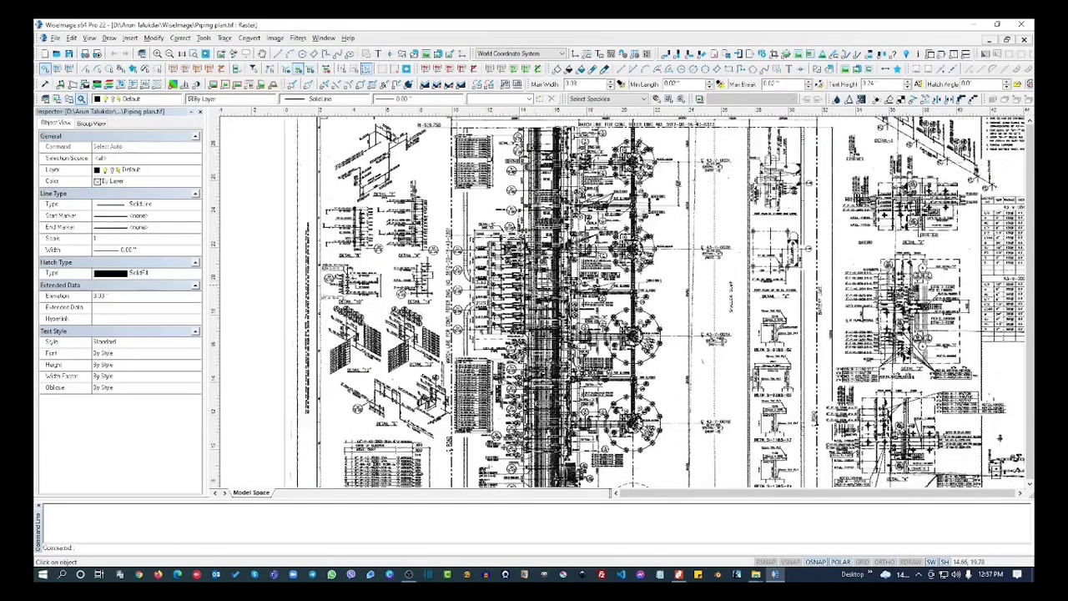
{"action": "scroll", "coordinate": [704, 360], "scroll_direction": "up", "scroll_amount": 1}
{"action": "scroll", "coordinate": [718, 367], "scroll_direction": "up", "scroll_amount": 1}
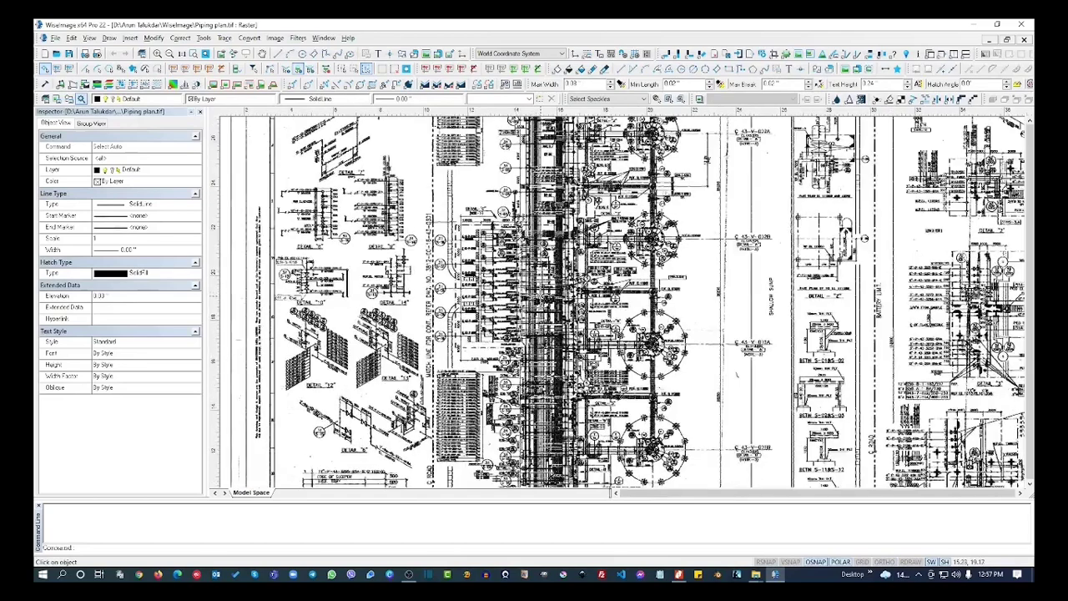
{"action": "scroll", "coordinate": [542, 305], "scroll_direction": "up", "scroll_amount": 3}
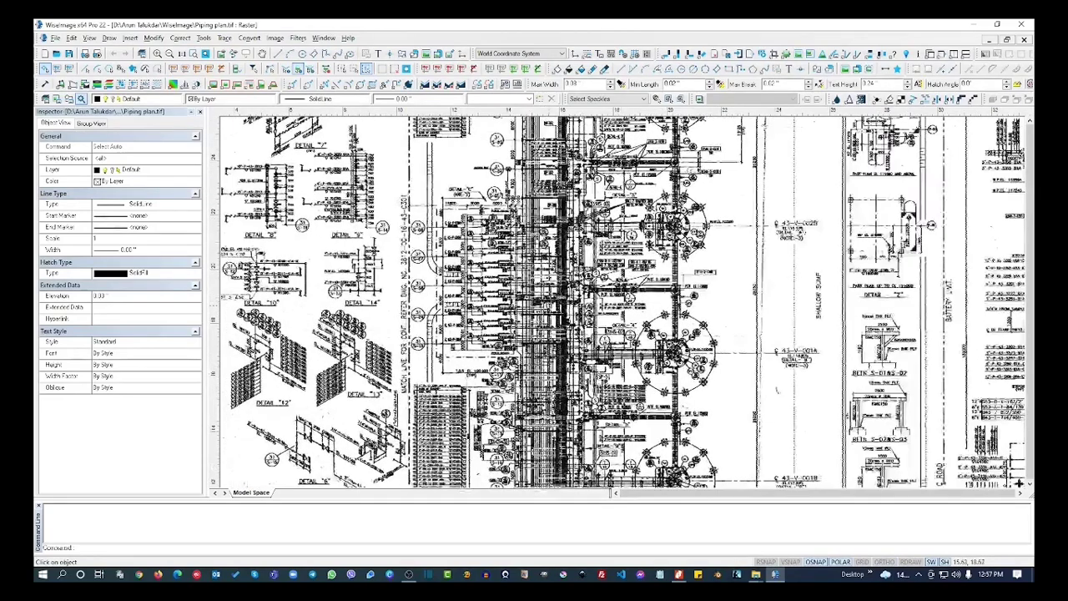
{"action": "scroll", "coordinate": [551, 308], "scroll_direction": "up", "scroll_amount": 3}
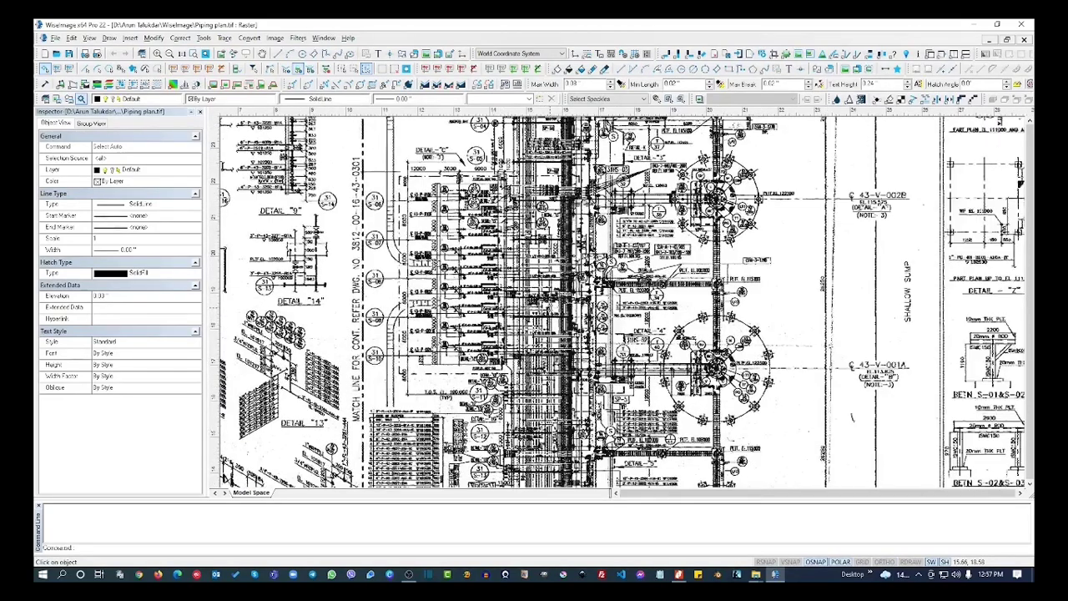
{"action": "scroll", "coordinate": [551, 309], "scroll_direction": "up", "scroll_amount": 4}
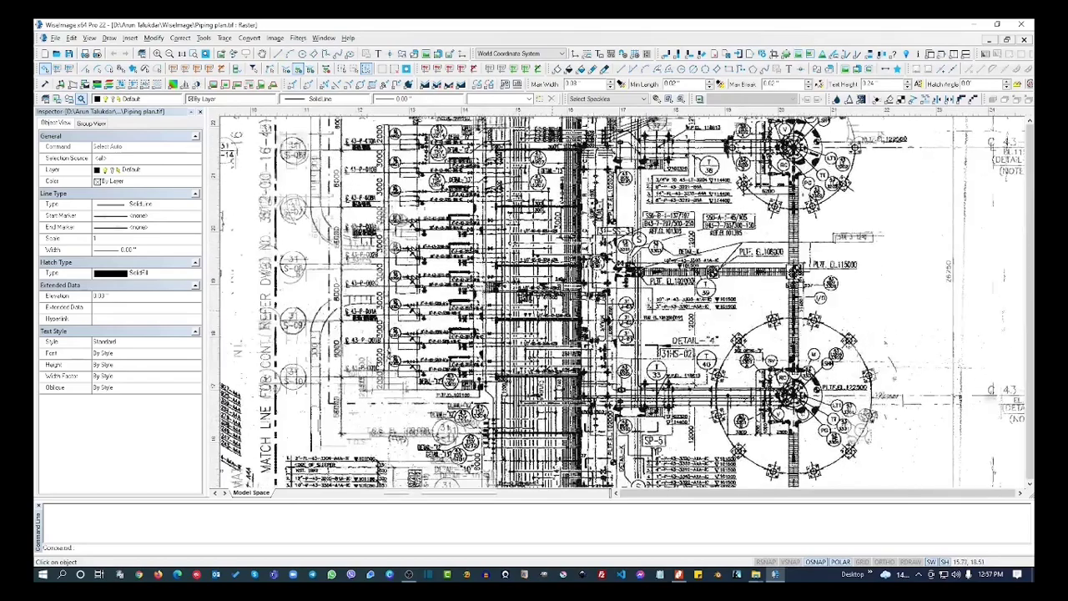
{"action": "scroll", "coordinate": [548, 310], "scroll_direction": "up", "scroll_amount": 3}
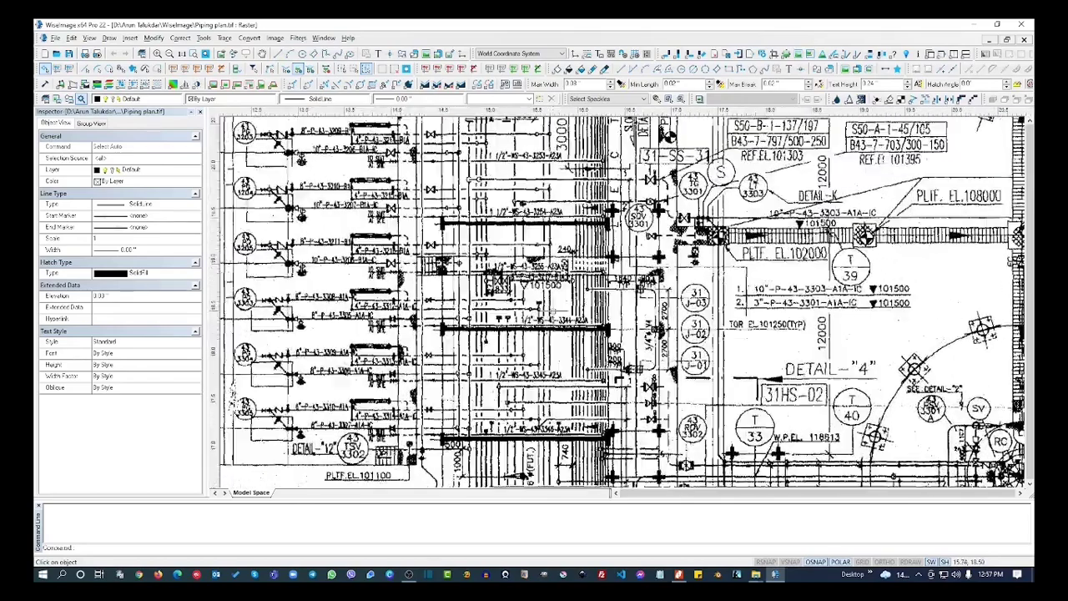
{"action": "scroll", "coordinate": [551, 308], "scroll_direction": "up", "scroll_amount": 5}
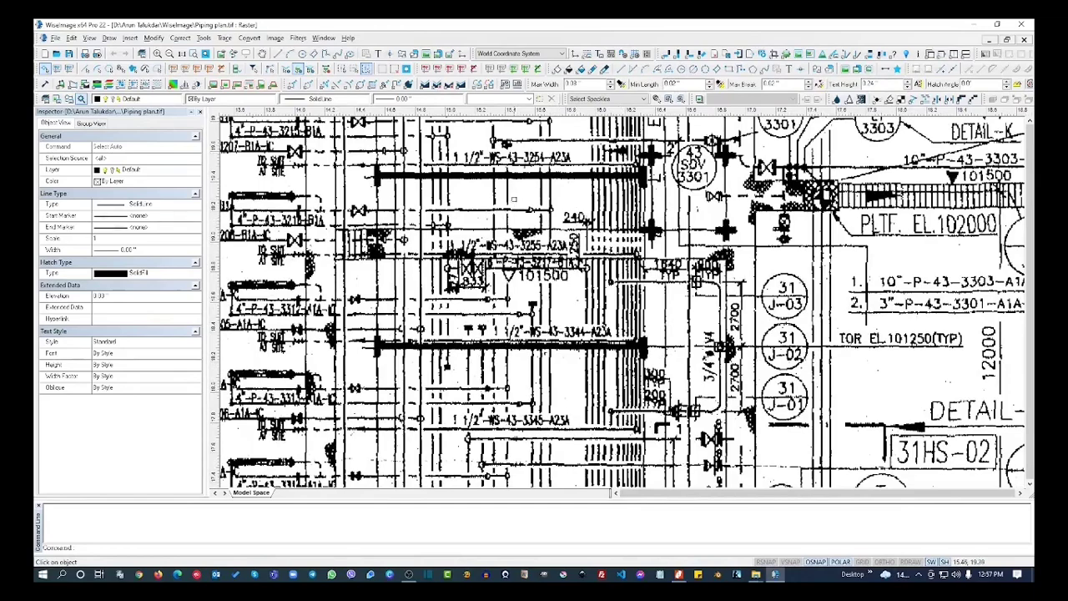
{"action": "middle_click_drag", "start_coordinate": [700, 210], "coordinate": [607, 381]}
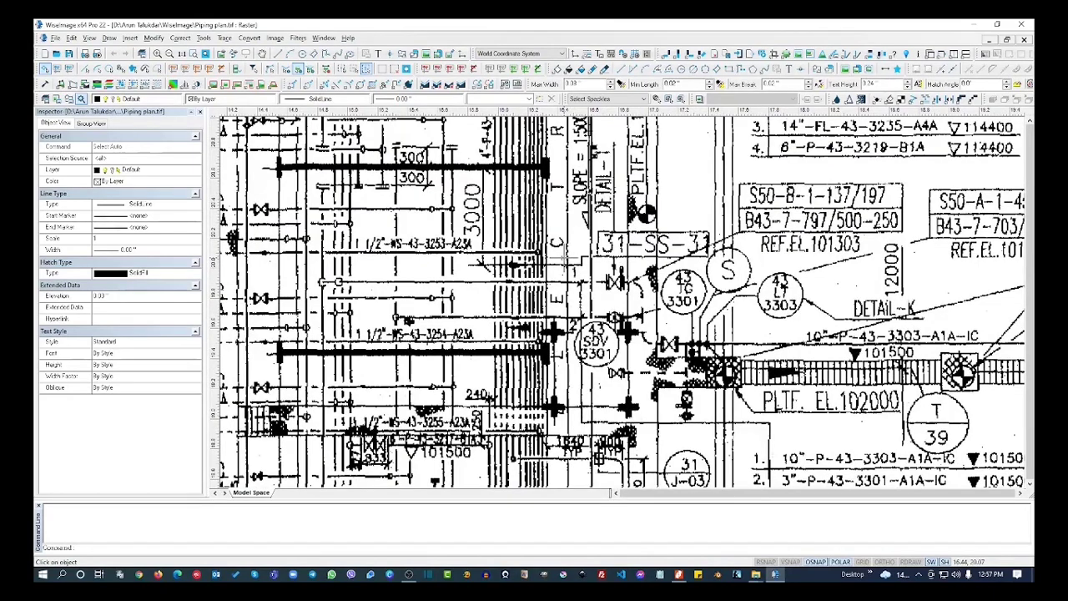
- View the full piping plan sheet, and examine the line labels and dimensions between the pipe rack and platform EL.102000
{"action": "middle_click", "coordinate": [572, 258]}
{"action": "middle_click", "coordinate": [572, 258]}
{"action": "scroll", "coordinate": [722, 279], "scroll_direction": "up", "scroll_amount": 1}
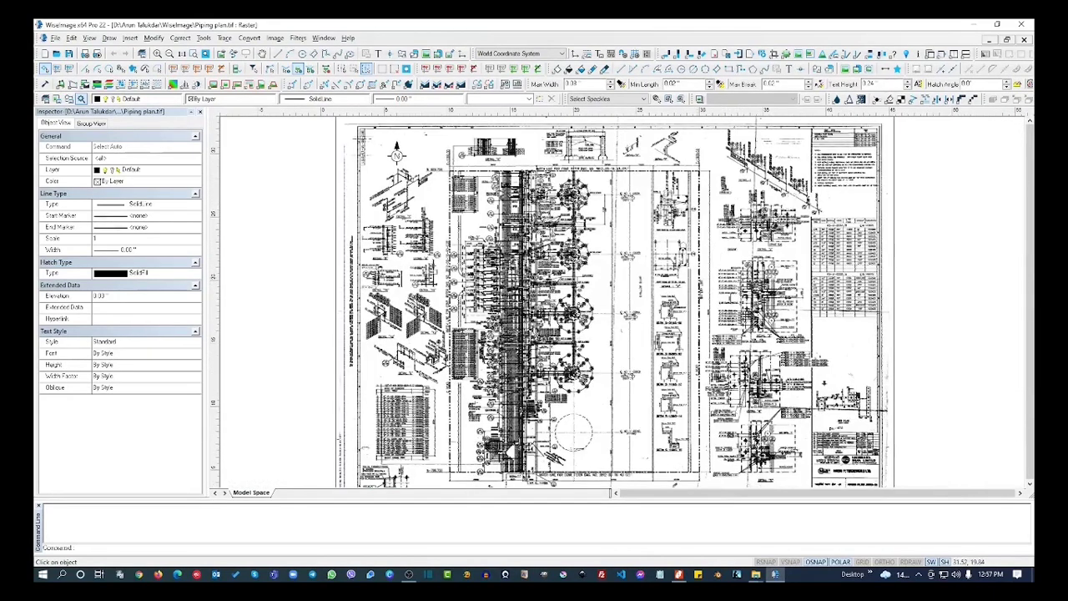
{"action": "scroll", "coordinate": [480, 234], "scroll_direction": "up", "scroll_amount": 1}
{"action": "scroll", "coordinate": [588, 267], "scroll_direction": "up", "scroll_amount": 1}
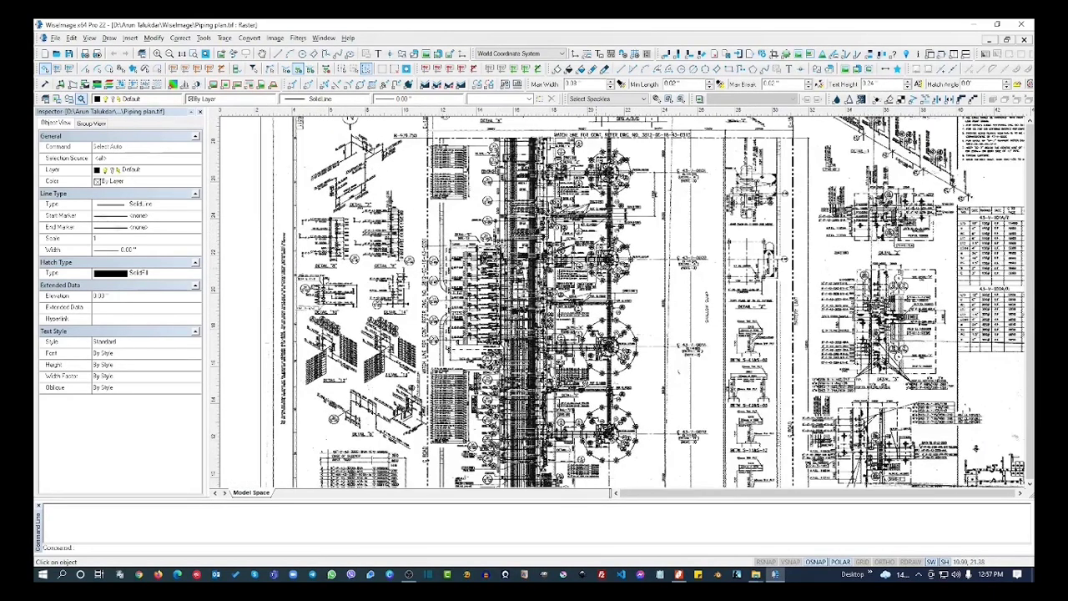
{"action": "scroll", "coordinate": [680, 288], "scroll_direction": "up", "scroll_amount": 3}
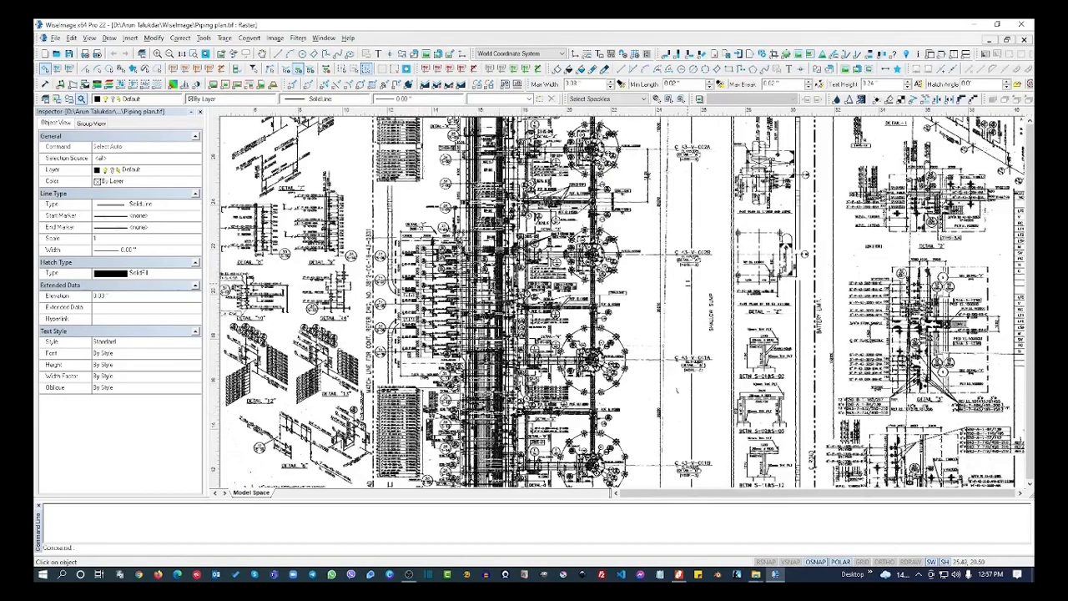
{"action": "scroll", "coordinate": [530, 284], "scroll_direction": "up", "scroll_amount": 4}
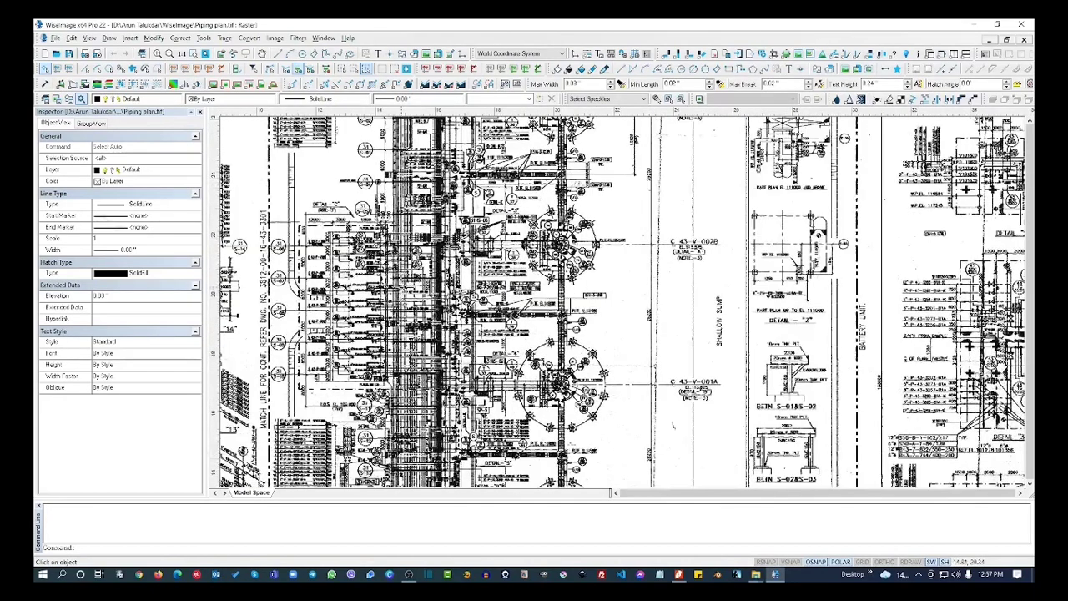
{"action": "scroll", "coordinate": [401, 288], "scroll_direction": "up", "scroll_amount": 3}
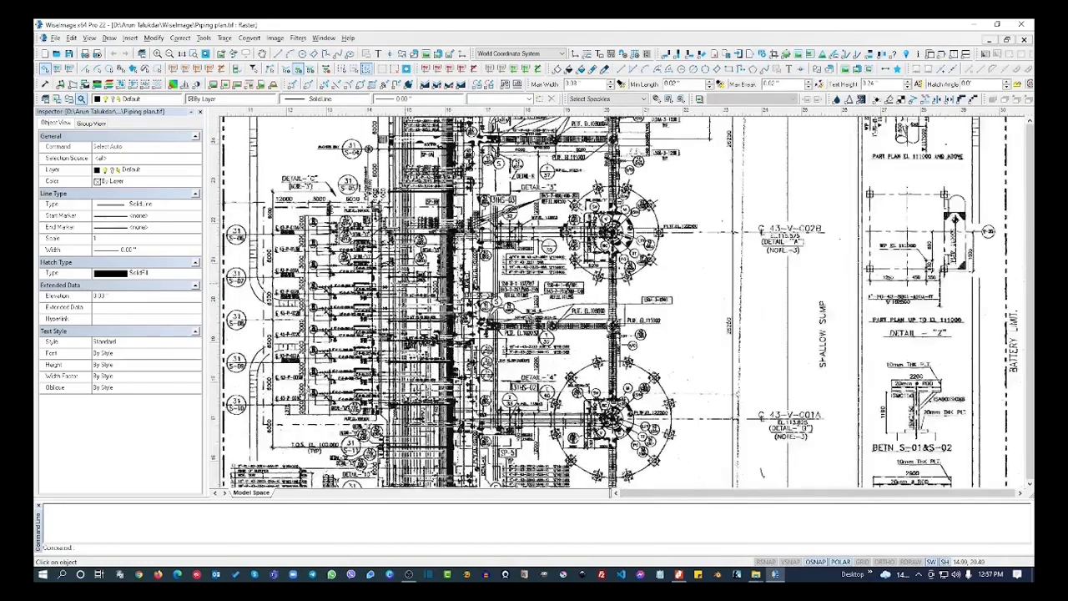
{"action": "scroll", "coordinate": [284, 275], "scroll_direction": "up", "scroll_amount": 3}
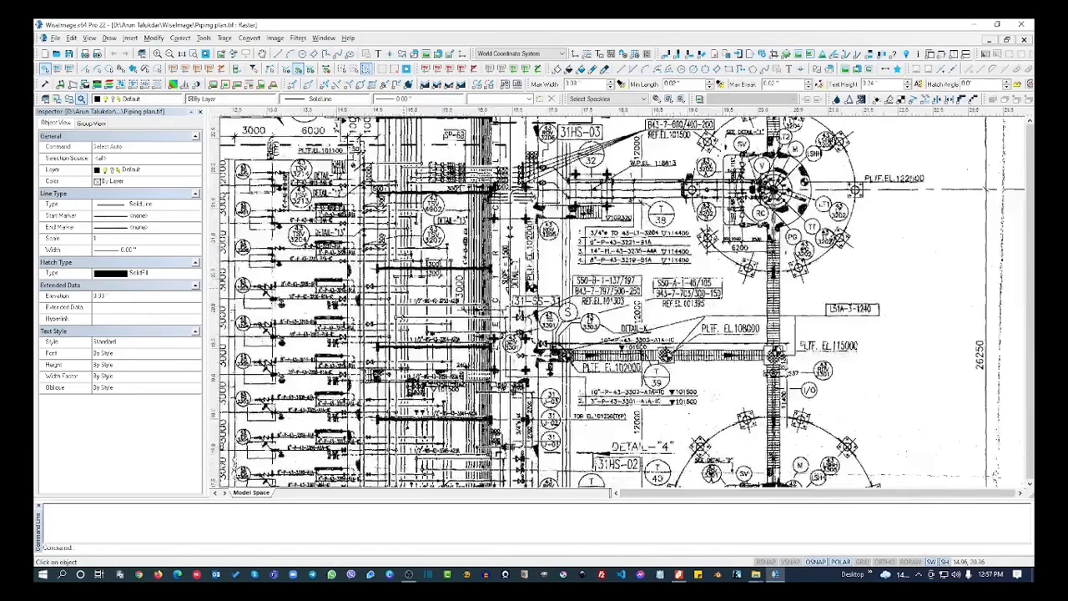
{"action": "scroll", "coordinate": [422, 283], "scroll_direction": "up", "scroll_amount": 1}
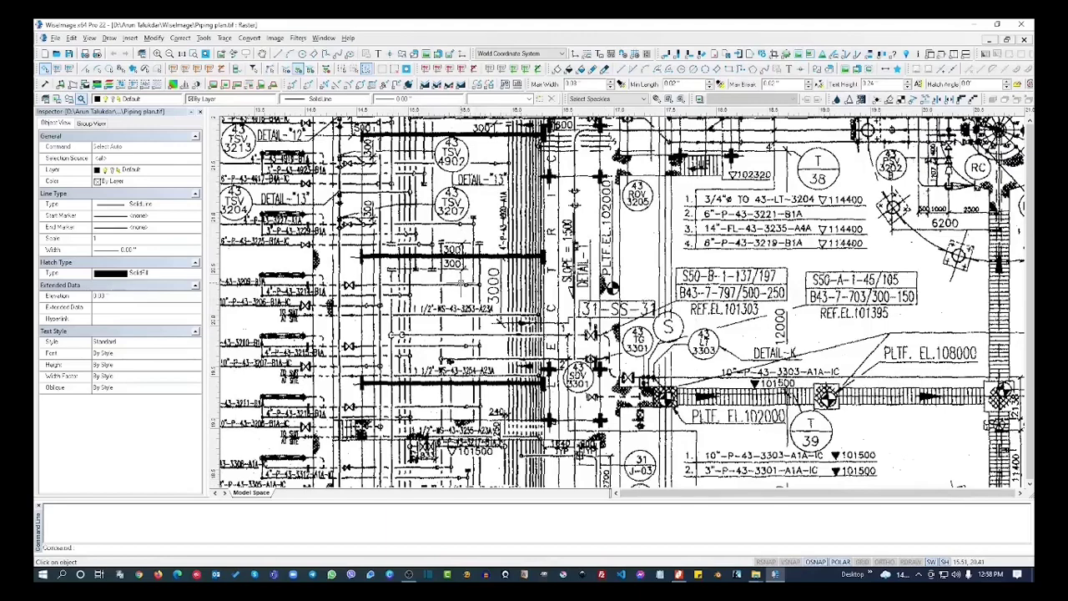
{"action": "scroll", "coordinate": [461, 284], "scroll_direction": "up", "scroll_amount": 1}
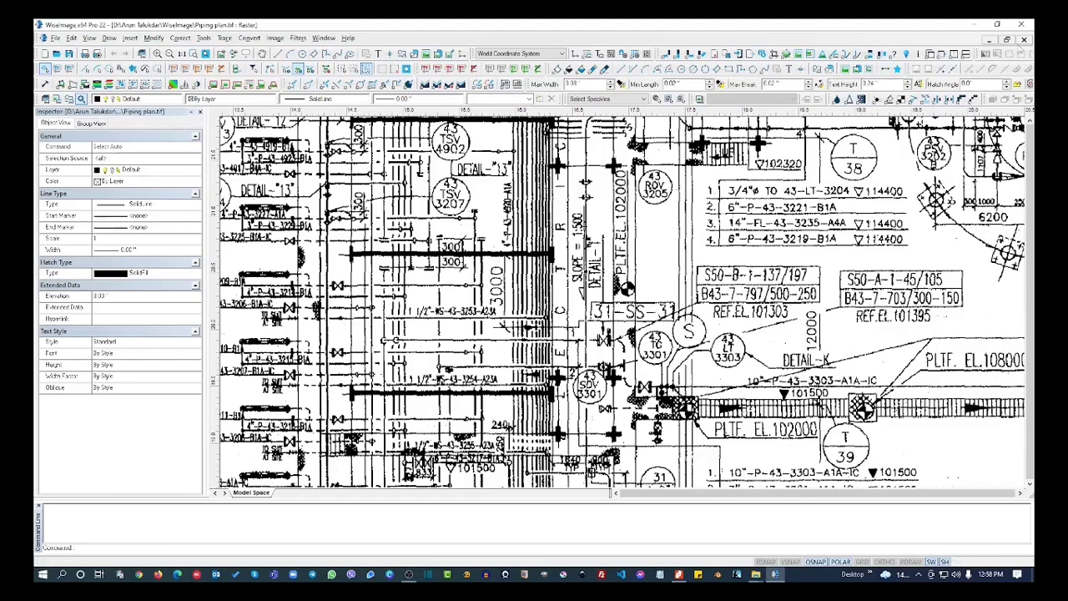
- Close the open drawings, and open the mechanical raster drawing CS_Mech.tif from the WiseImage folder
{"action": "left_click", "coordinate": [1025, 41]}
{"action": "left_click", "coordinate": [1025, 40]}
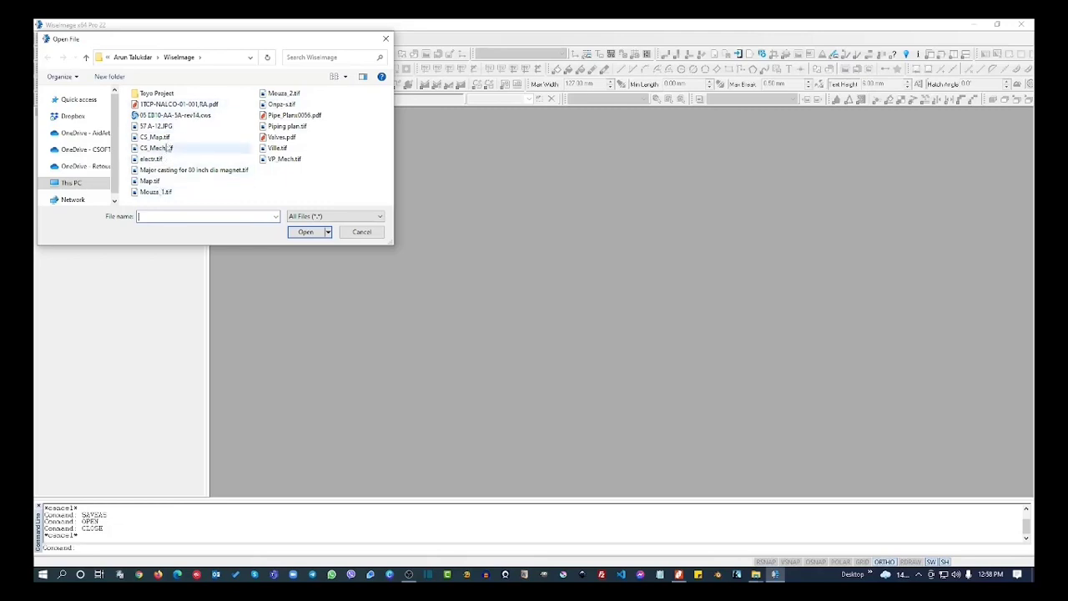
{"action": "left_click", "coordinate": [169, 149]}
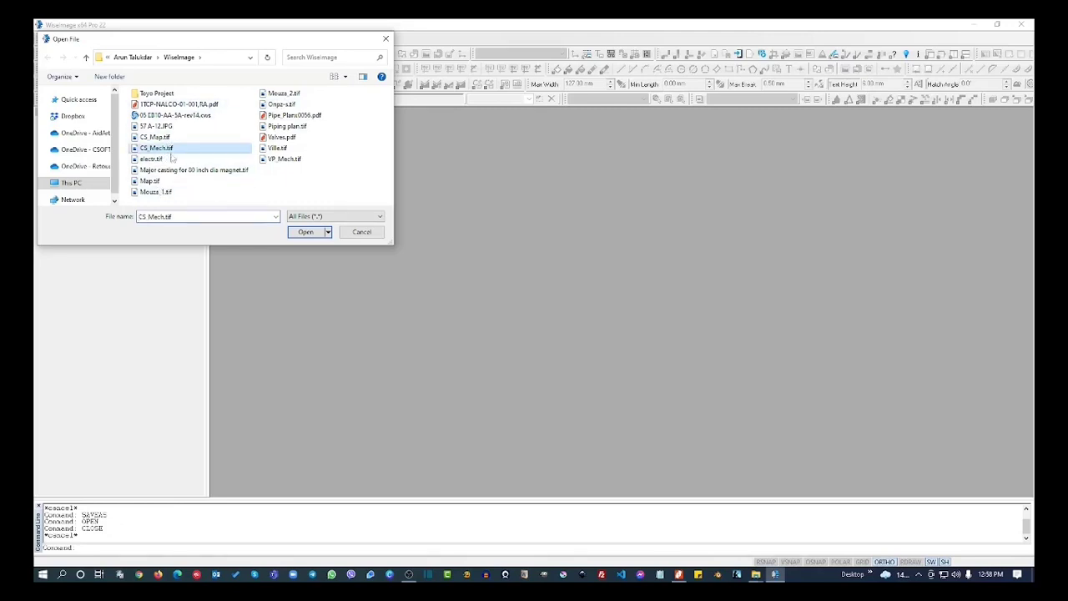
{"action": "left_click", "coordinate": [309, 232]}
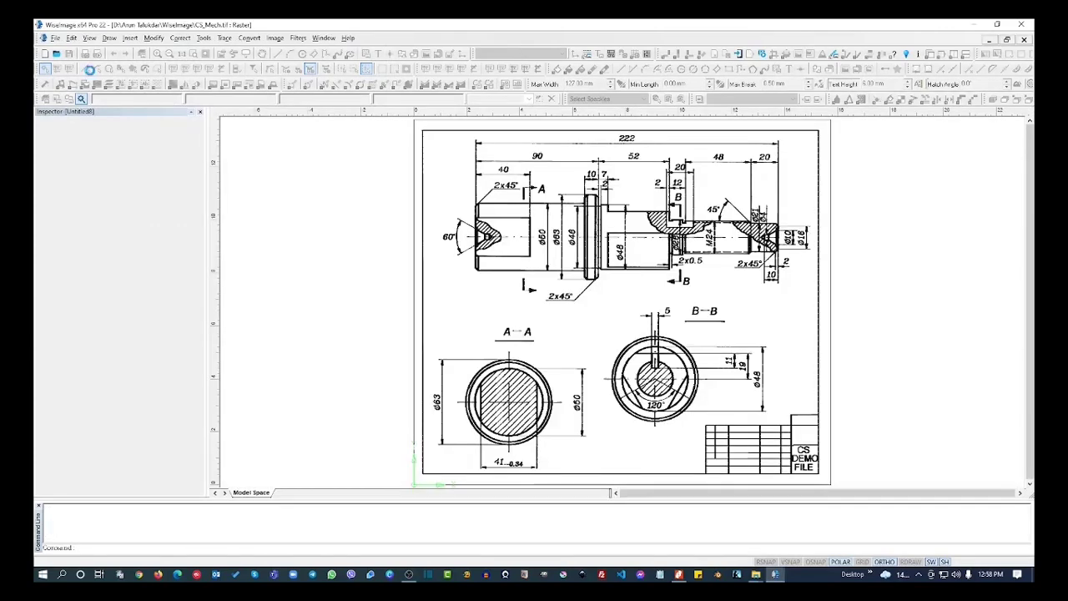
- Open the contour map raster file CS_Map.tif from the WiseImage folder
{"action": "left_click", "coordinate": [56, 54]}
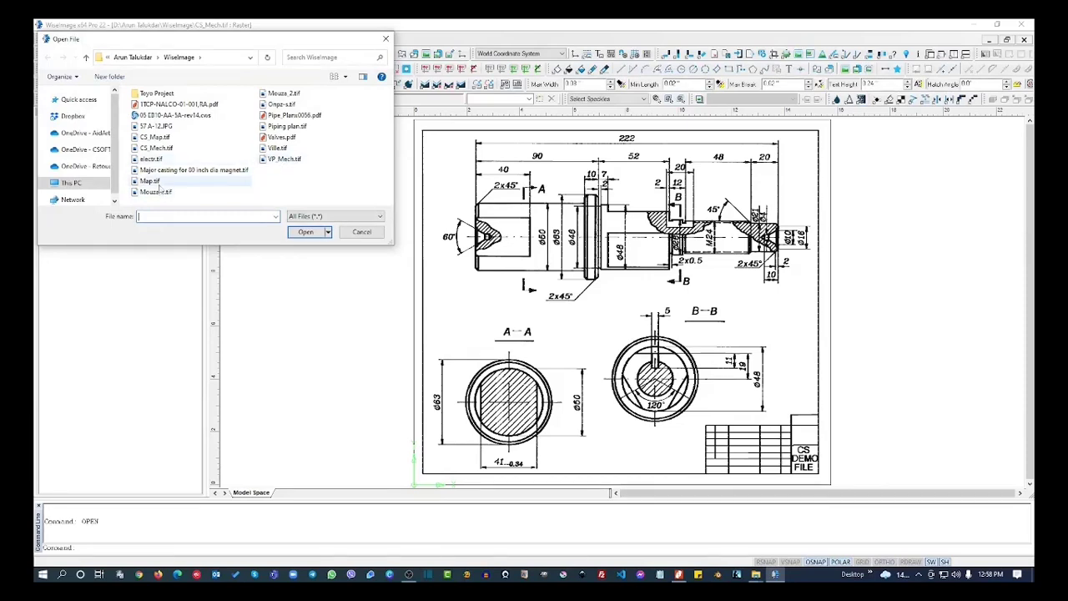
{"action": "left_click", "coordinate": [154, 137]}
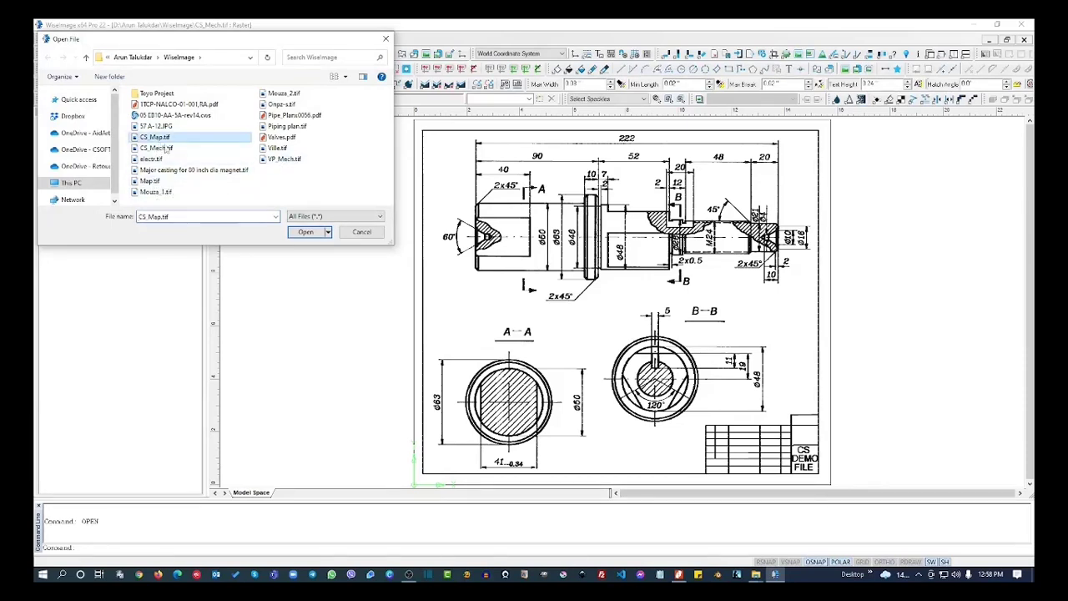
{"action": "left_click", "coordinate": [308, 232]}
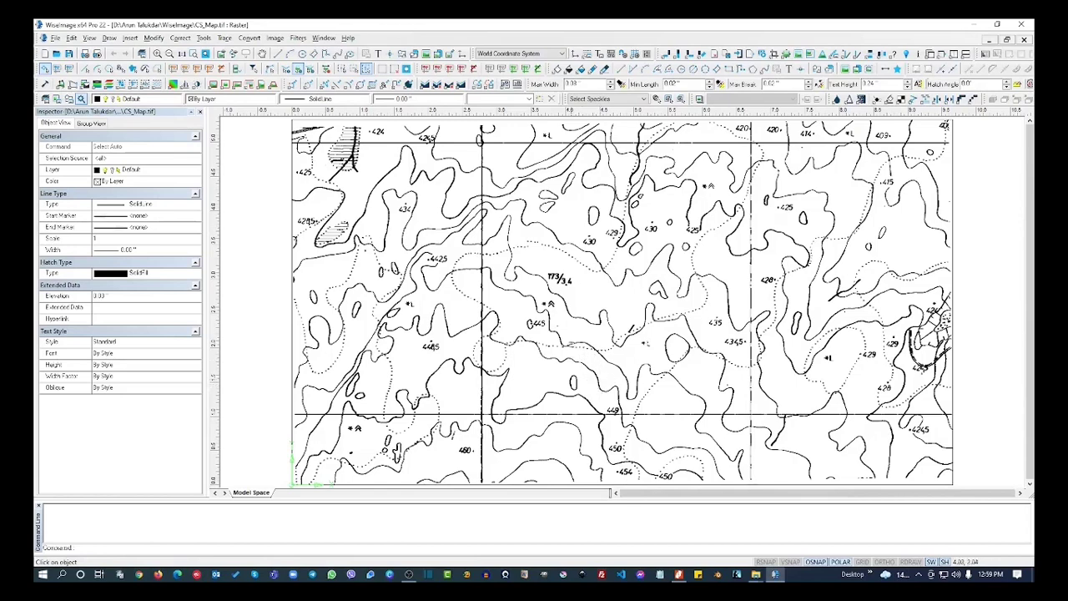
{"action": "middle_click_drag", "start_coordinate": [526, 307], "coordinate": [463, 244]}
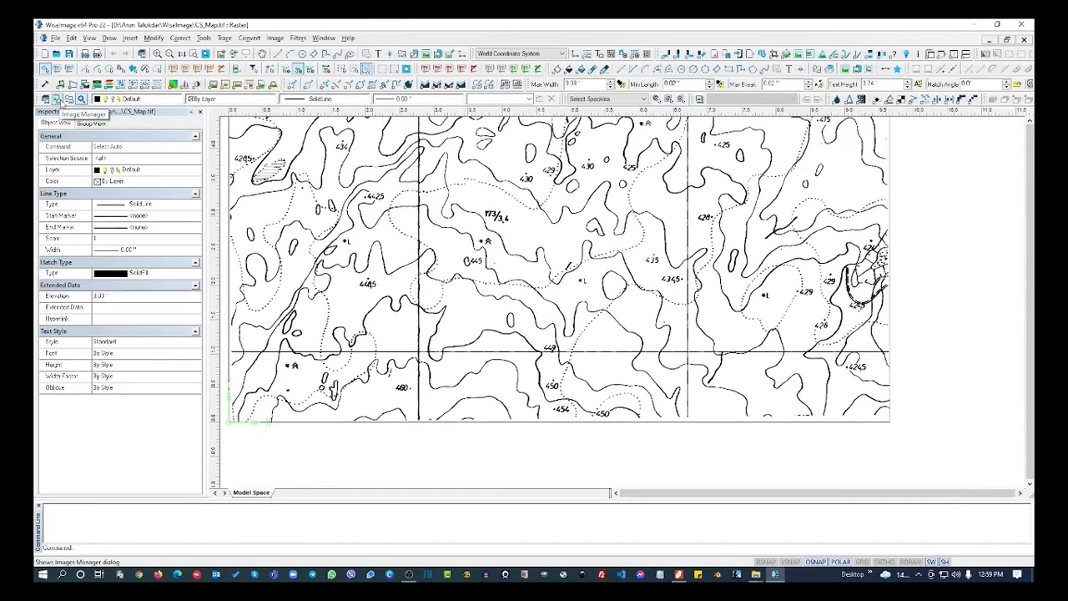
- Create a new layer named Vec with the colour blue
{"action": "left_click", "coordinate": [47, 101]}
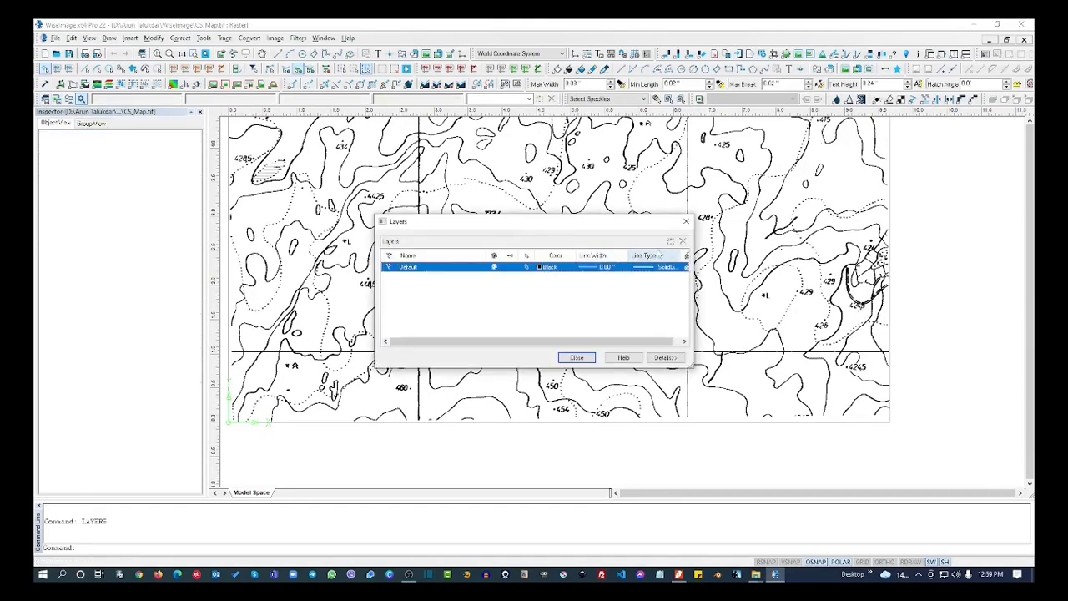
{"action": "left_click", "coordinate": [671, 242]}
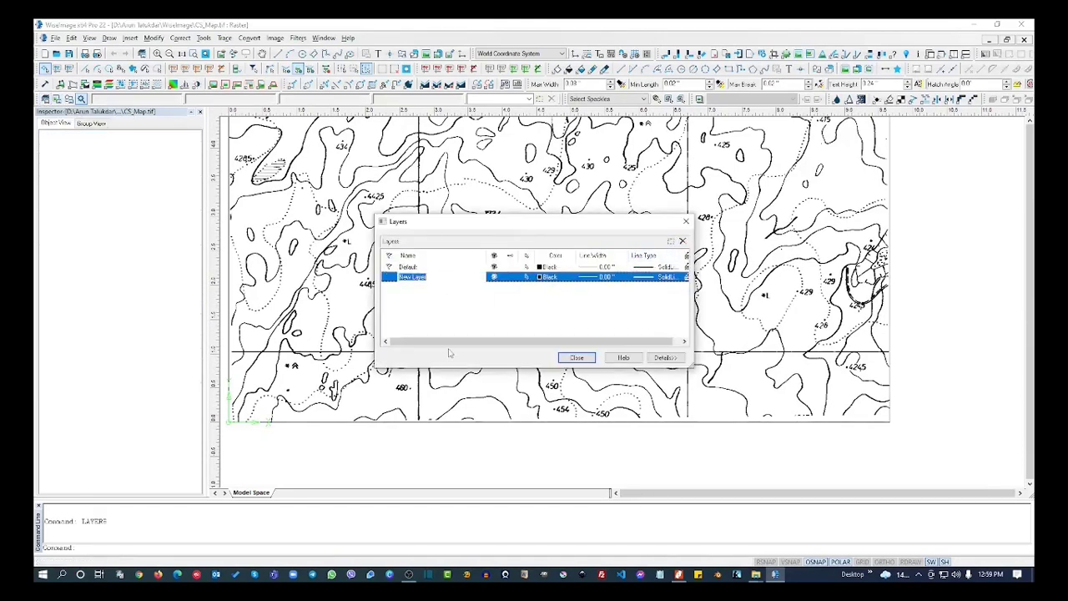
{"action": "type", "text": "Ya"}
{"action": "left_click", "coordinate": [552, 276]}
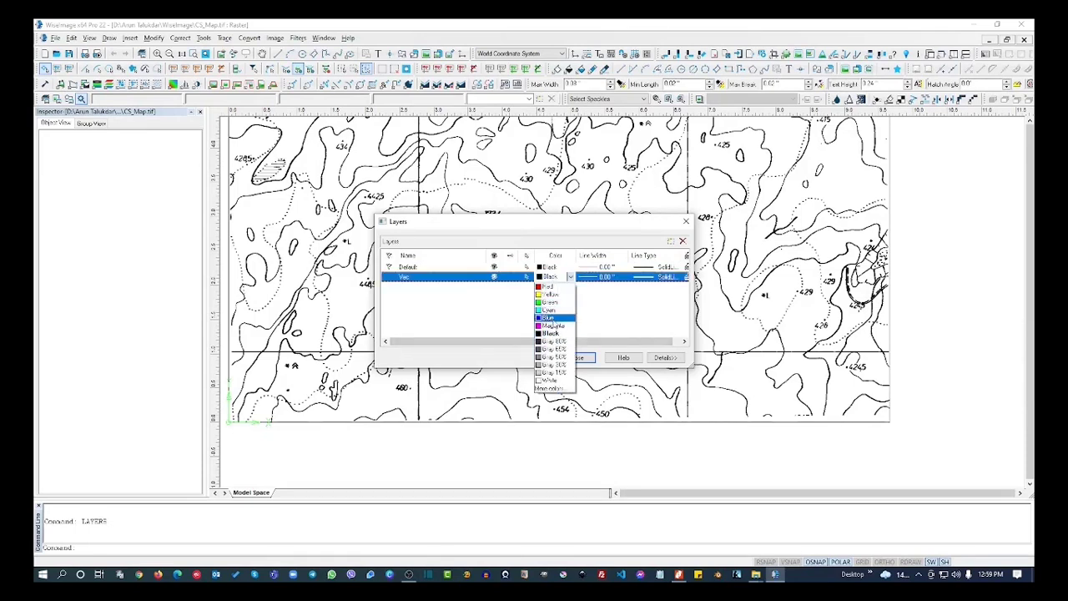
{"action": "left_click", "coordinate": [552, 318]}
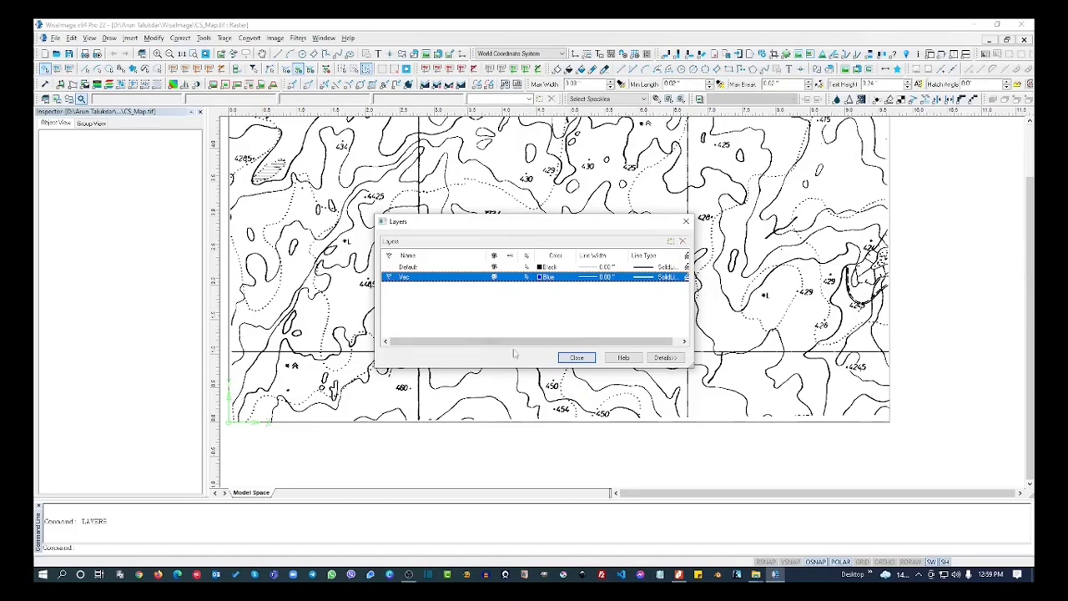
{"action": "left_click", "coordinate": [575, 357]}
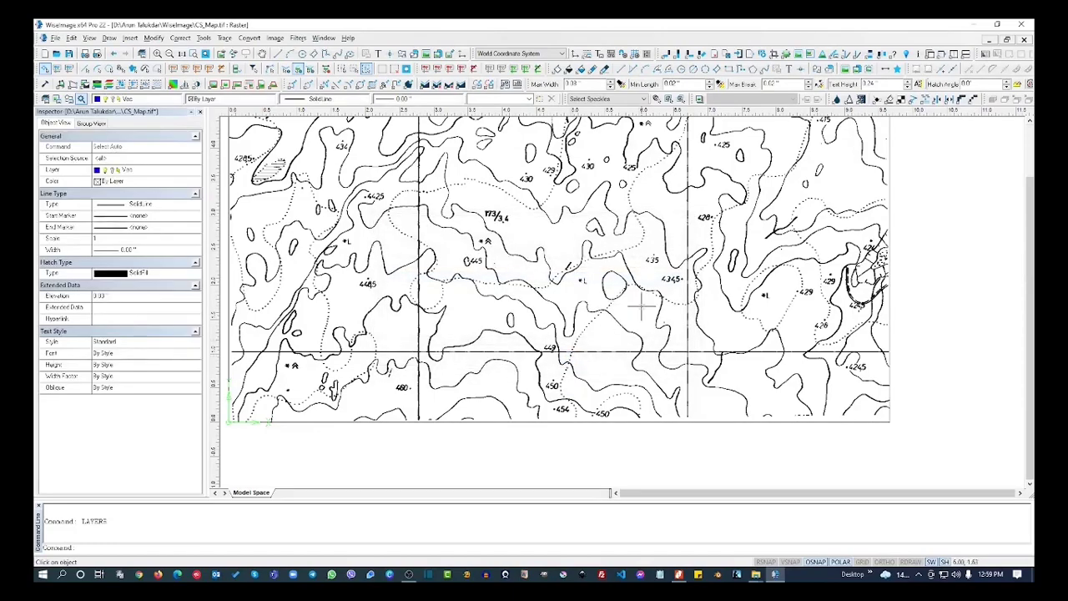
- Trace the small closed heart-shaped contour above the 435 label into a polyline with Line Following
{"action": "scroll", "coordinate": [577, 204], "scroll_direction": "up", "scroll_amount": 5}
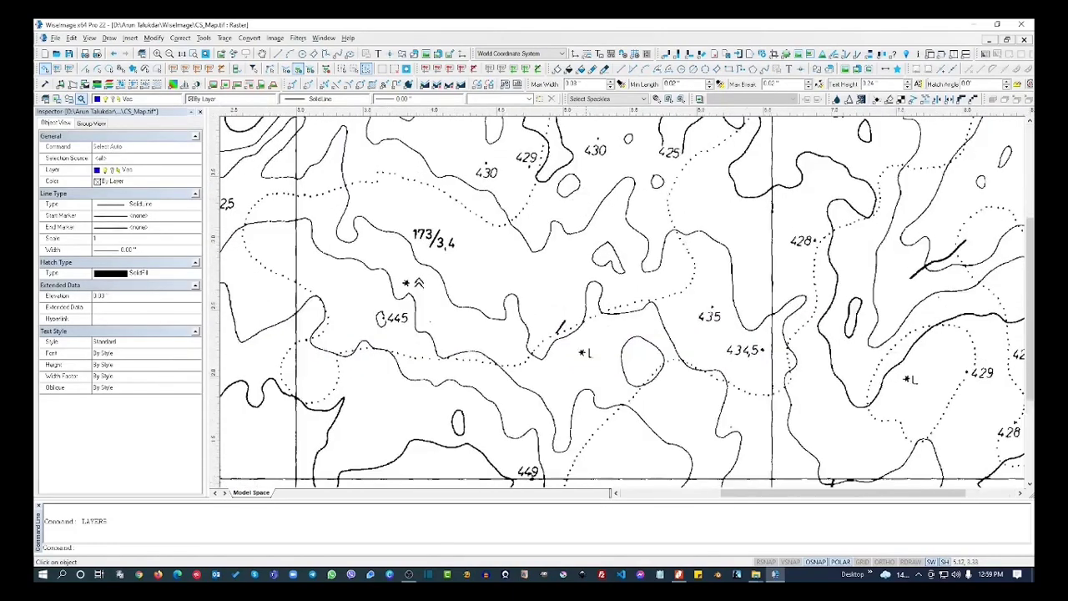
{"action": "scroll", "coordinate": [633, 267], "scroll_direction": "up", "scroll_amount": 4}
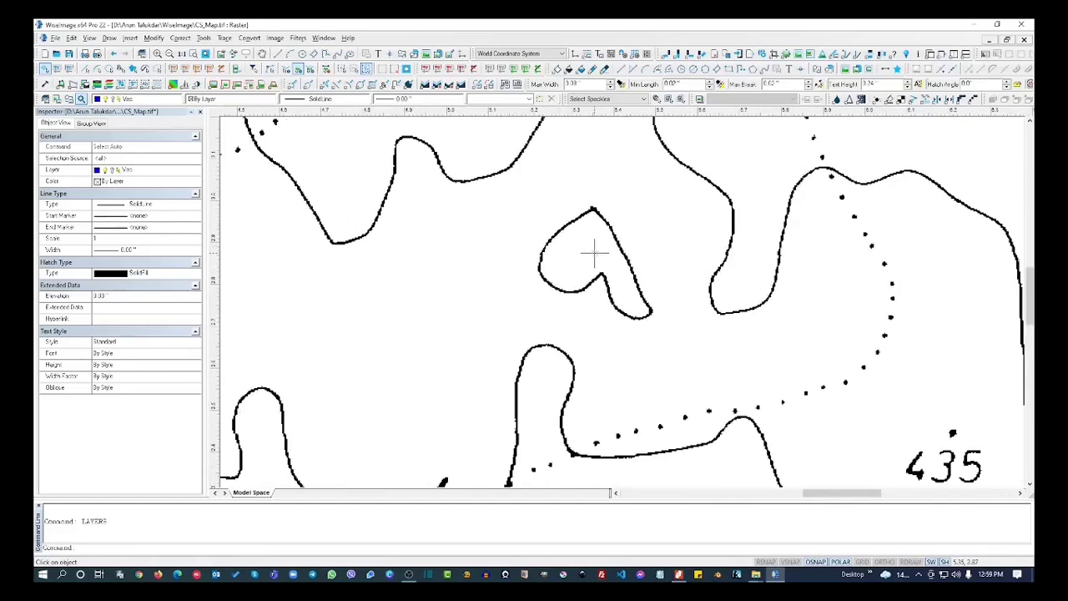
{"action": "left_click", "coordinate": [225, 38]}
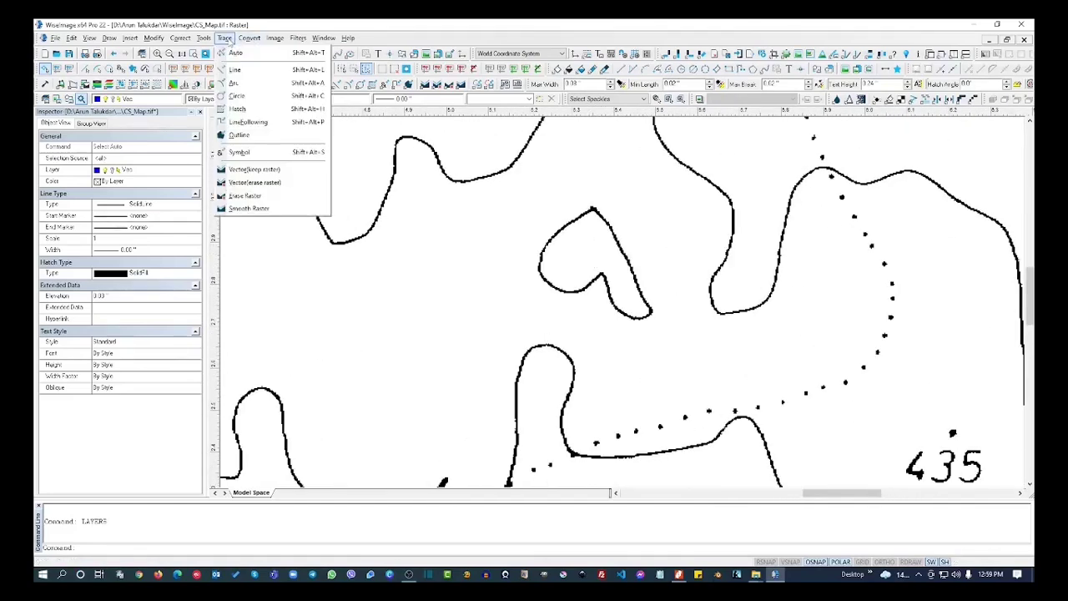
{"action": "left_click", "coordinate": [253, 122]}
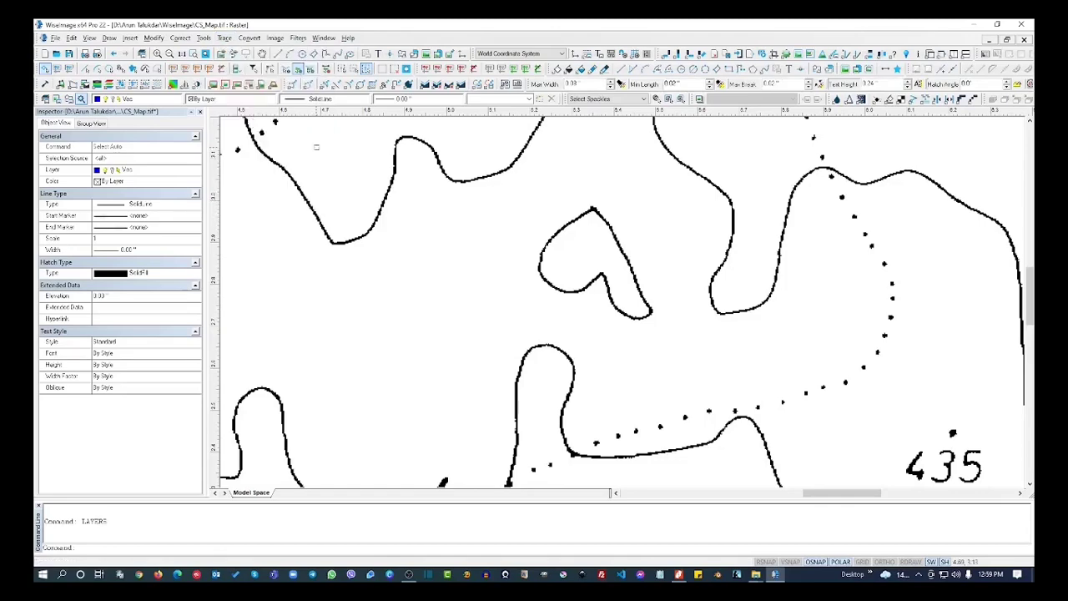
{"action": "scroll", "coordinate": [566, 234], "scroll_direction": "up", "scroll_amount": 3}
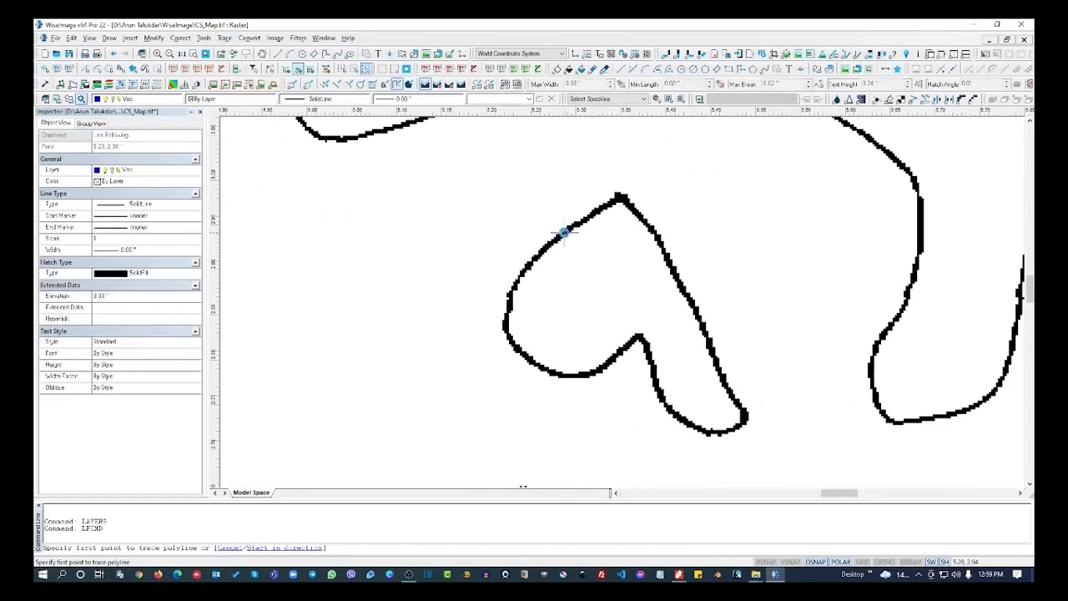
{"action": "left_click", "coordinate": [580, 224]}
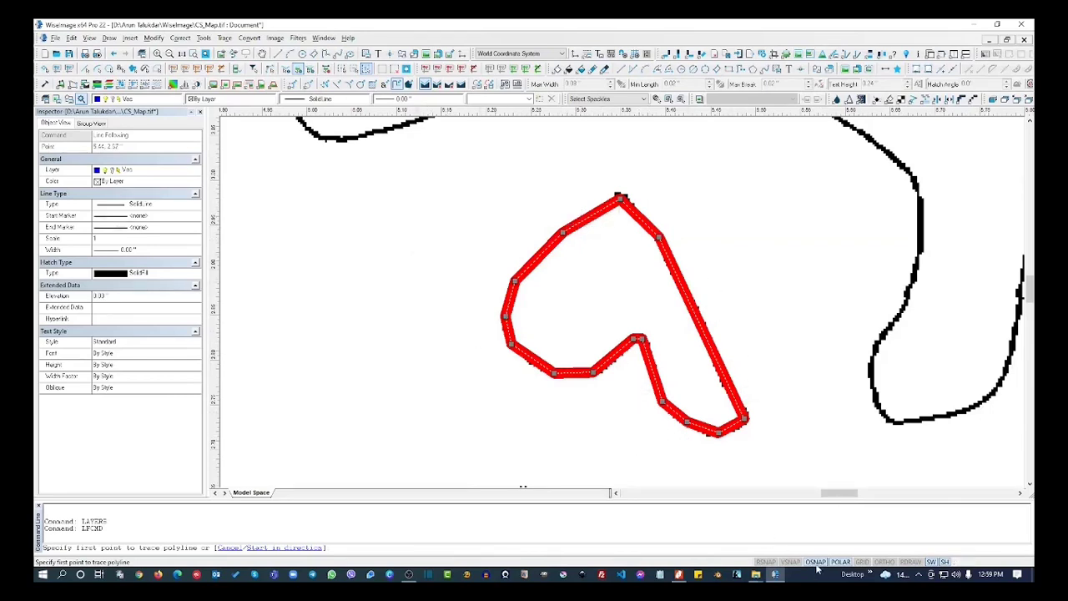
- Start a Line Following trace at the lower-edge end of the contour just west of the vertical grid line, running up to the horizontal grid line
{"action": "scroll", "coordinate": [576, 357], "scroll_direction": "down", "scroll_amount": 5}
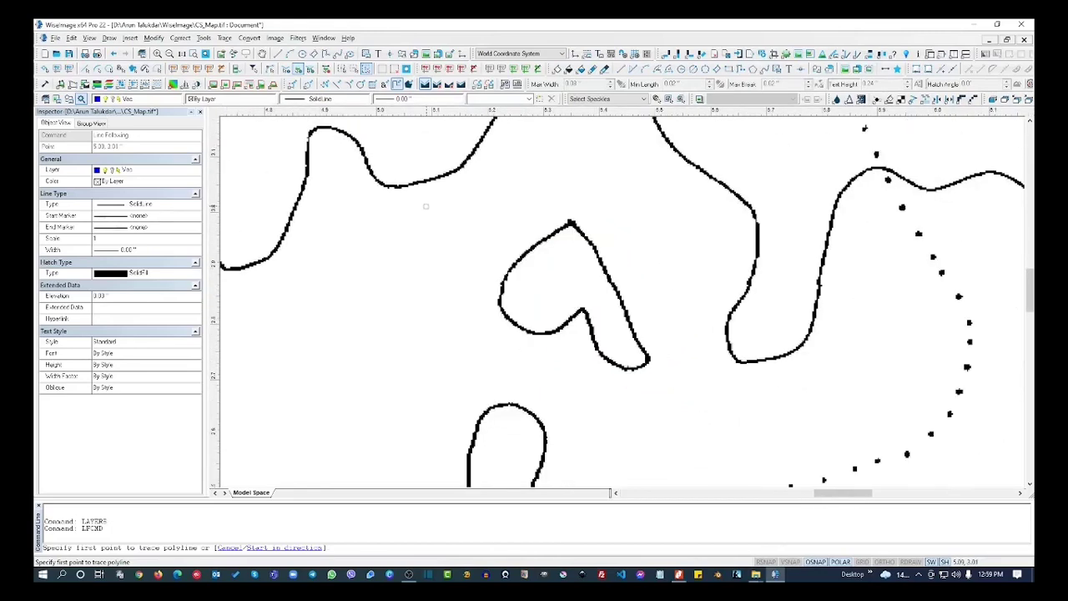
{"action": "scroll", "coordinate": [402, 207], "scroll_direction": "down", "scroll_amount": 5}
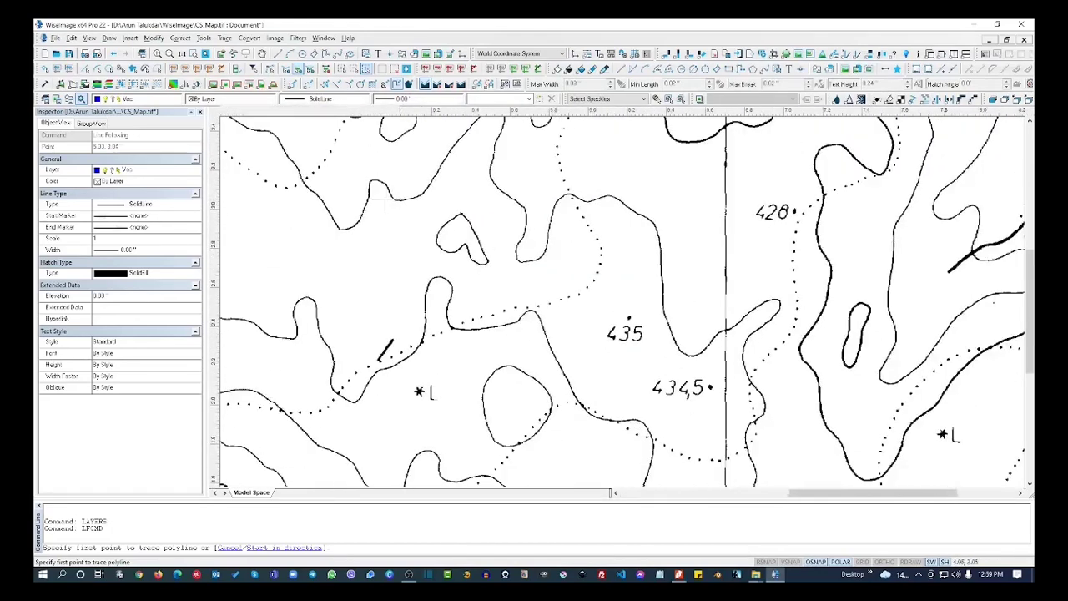
{"action": "scroll", "coordinate": [379, 209], "scroll_direction": "down", "scroll_amount": 2}
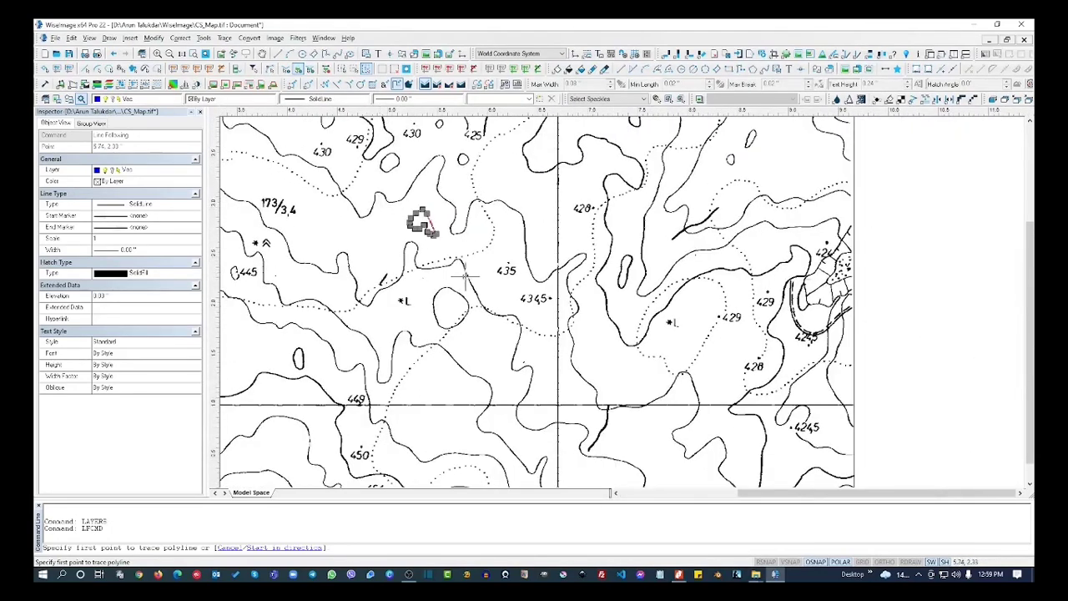
{"action": "middle_click_drag", "start_coordinate": [585, 410], "coordinate": [572, 280]}
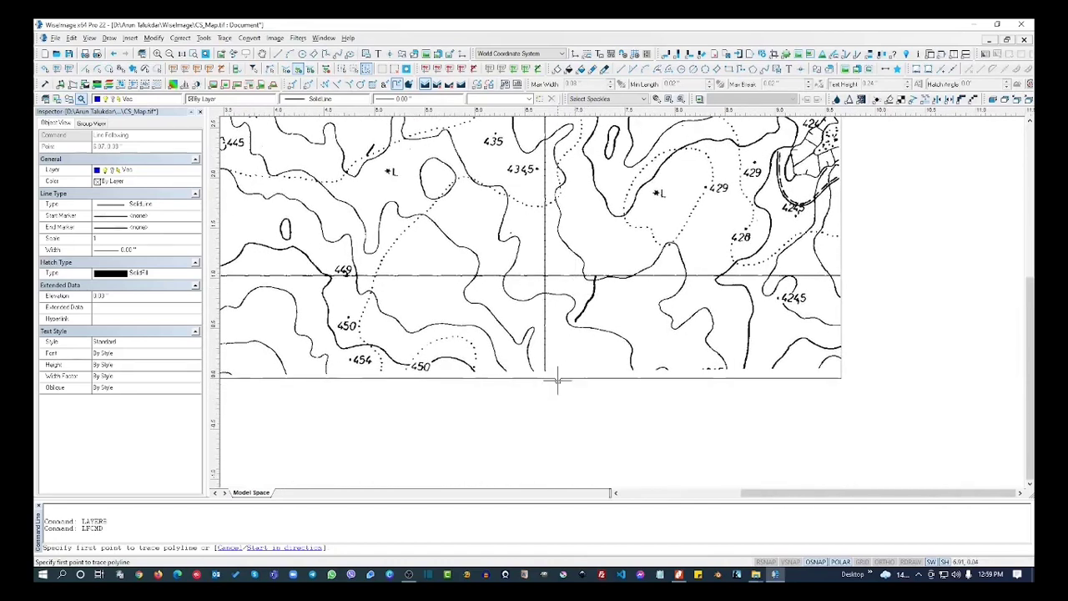
{"action": "scroll", "coordinate": [528, 368], "scroll_direction": "up", "scroll_amount": 6}
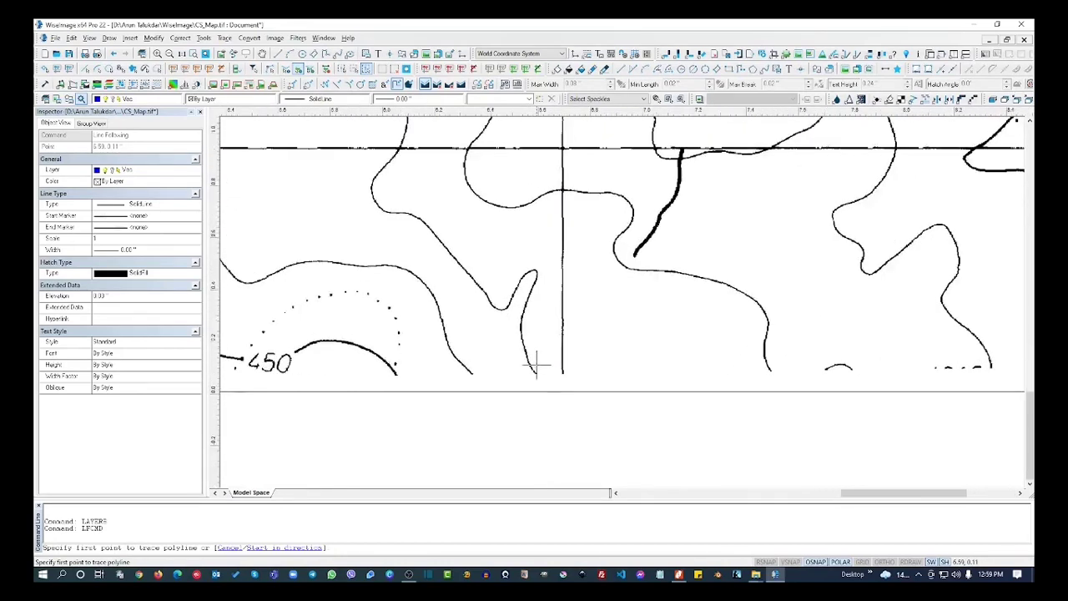
{"action": "scroll", "coordinate": [533, 372], "scroll_direction": "up", "scroll_amount": 5}
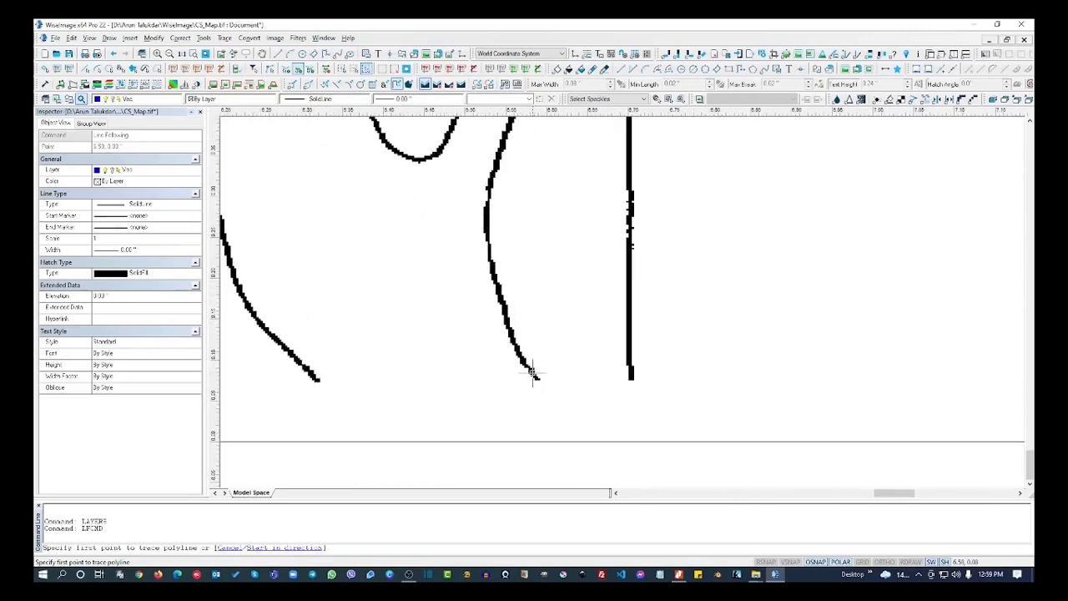
{"action": "left_click", "coordinate": [531, 372]}
{"action": "scroll", "coordinate": [442, 267], "scroll_direction": "down", "scroll_amount": 4}
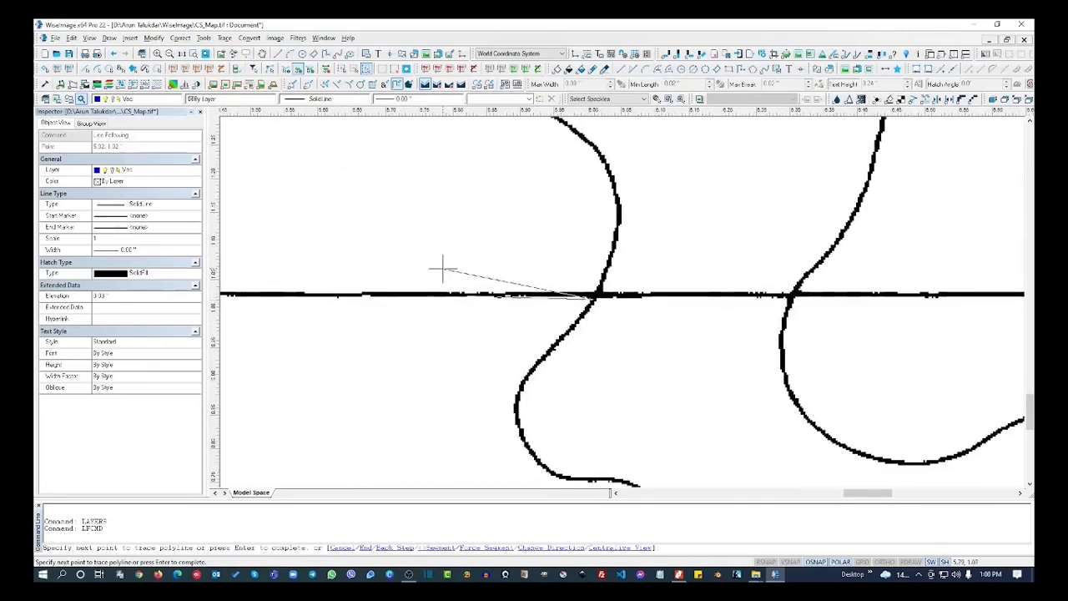
{"action": "scroll", "coordinate": [411, 169], "scroll_direction": "down", "scroll_amount": 4}
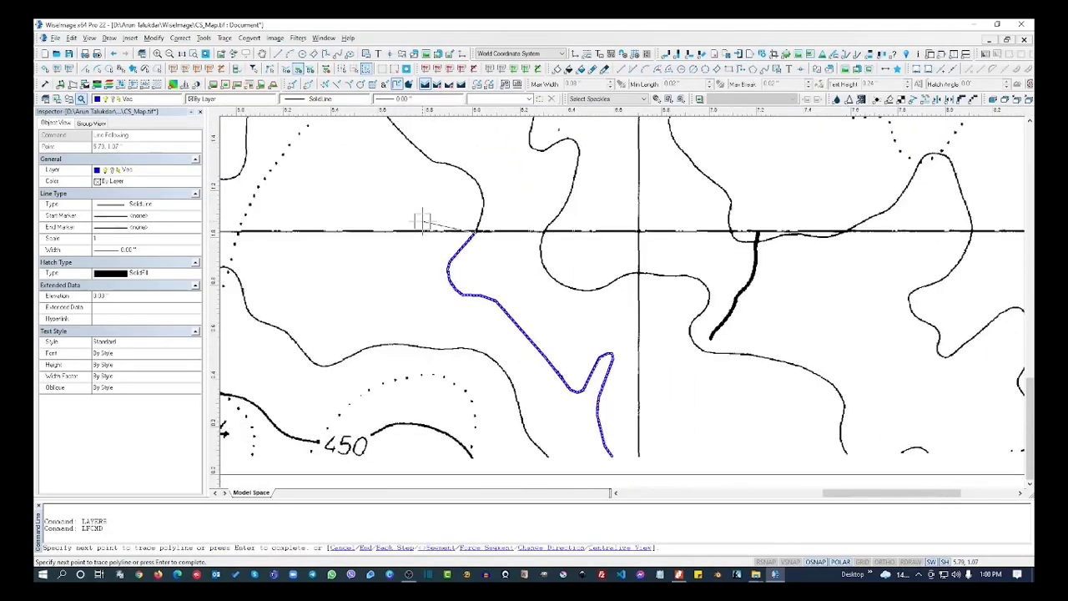
- Carry the contour trace across the horizontal grid line by picking the contour's continuation just above the crossing
{"action": "scroll", "coordinate": [443, 192], "scroll_direction": "up", "scroll_amount": 2}
{"action": "scroll", "coordinate": [450, 205], "scroll_direction": "up", "scroll_amount": 5}
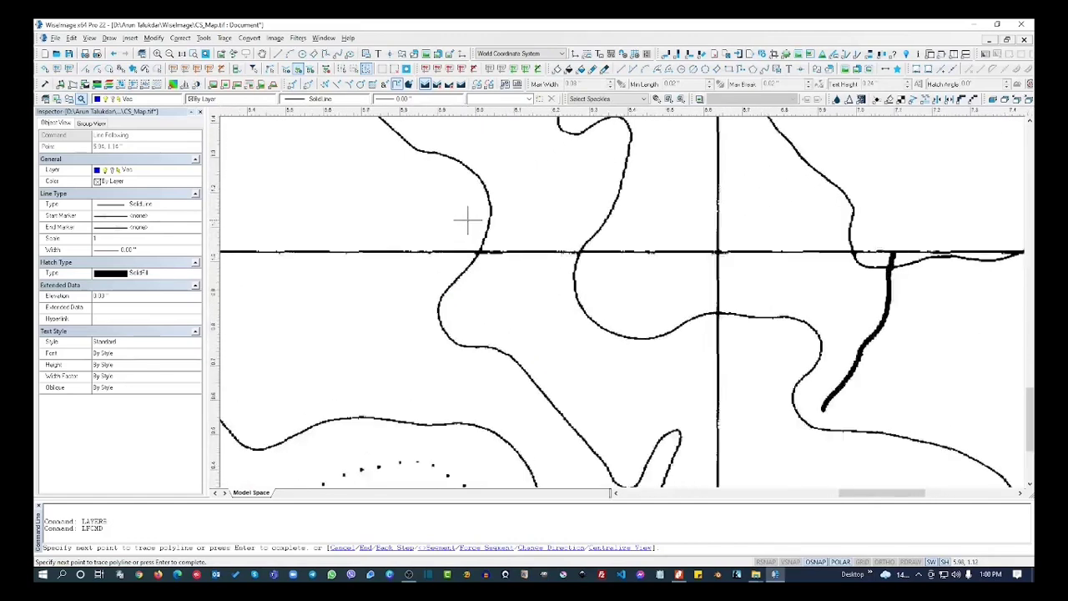
{"action": "scroll", "coordinate": [476, 228], "scroll_direction": "down", "scroll_amount": 2}
{"action": "scroll", "coordinate": [491, 248], "scroll_direction": "up", "scroll_amount": 3}
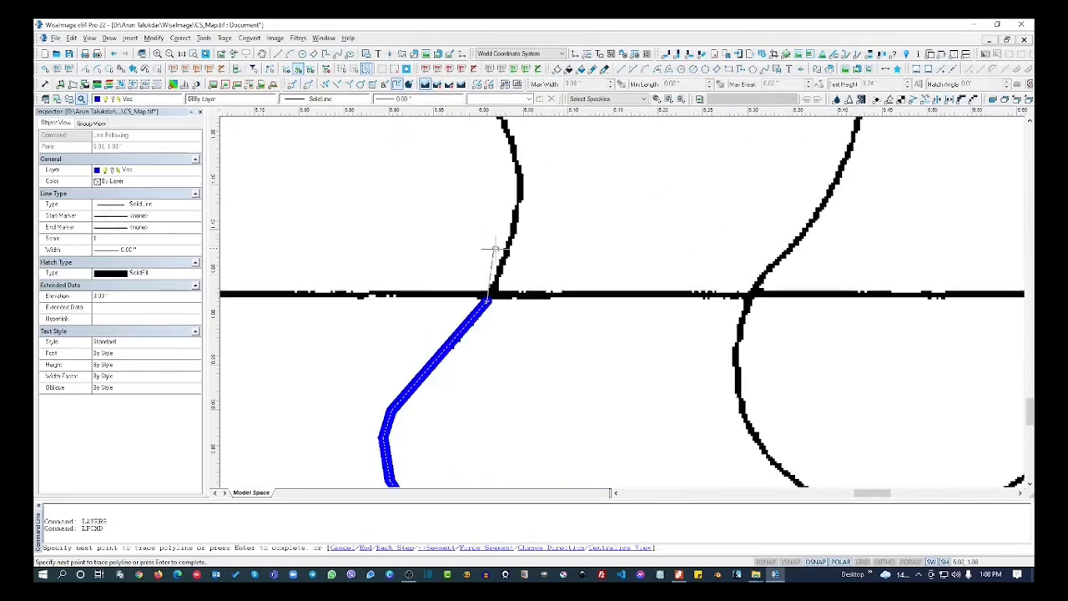
{"action": "scroll", "coordinate": [494, 289], "scroll_direction": "up", "scroll_amount": 3}
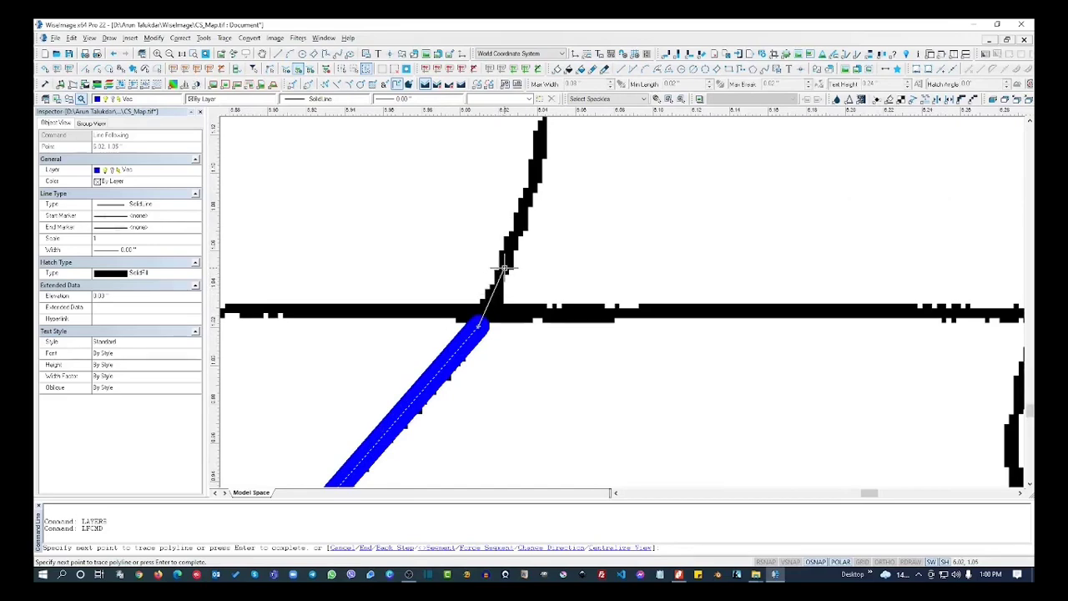
{"action": "left_click", "coordinate": [504, 266]}
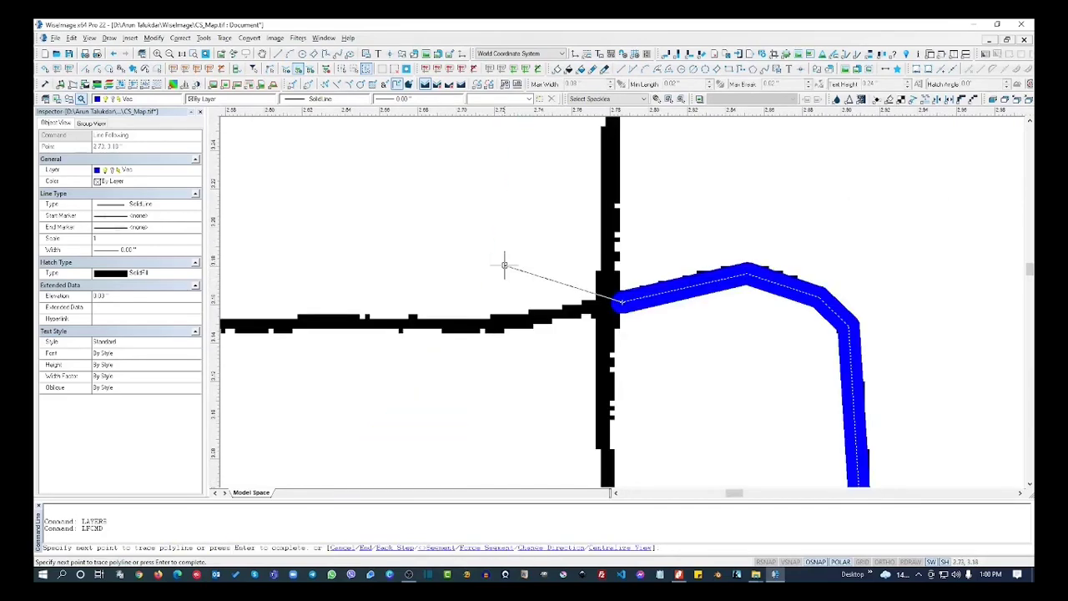
- Guide the trace past the vertical grid line, the 442,5 label and the remaining crossings to the map's western edge, and complete the polyline
{"action": "left_click", "coordinate": [470, 328]}
{"action": "scroll", "coordinate": [553, 434], "scroll_direction": "down", "scroll_amount": 3}
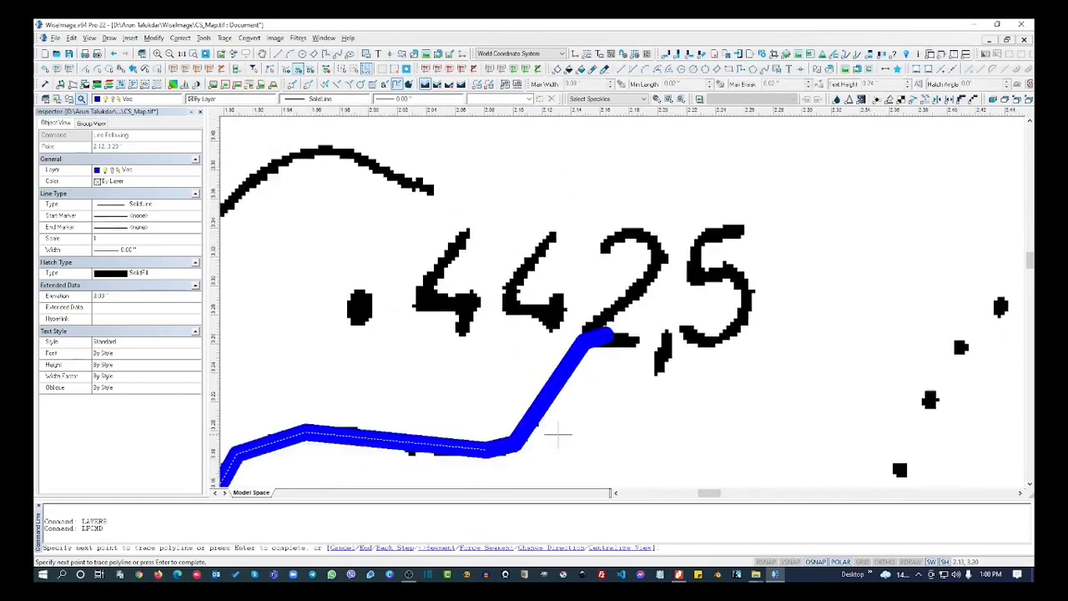
{"action": "left_click", "coordinate": [465, 260]}
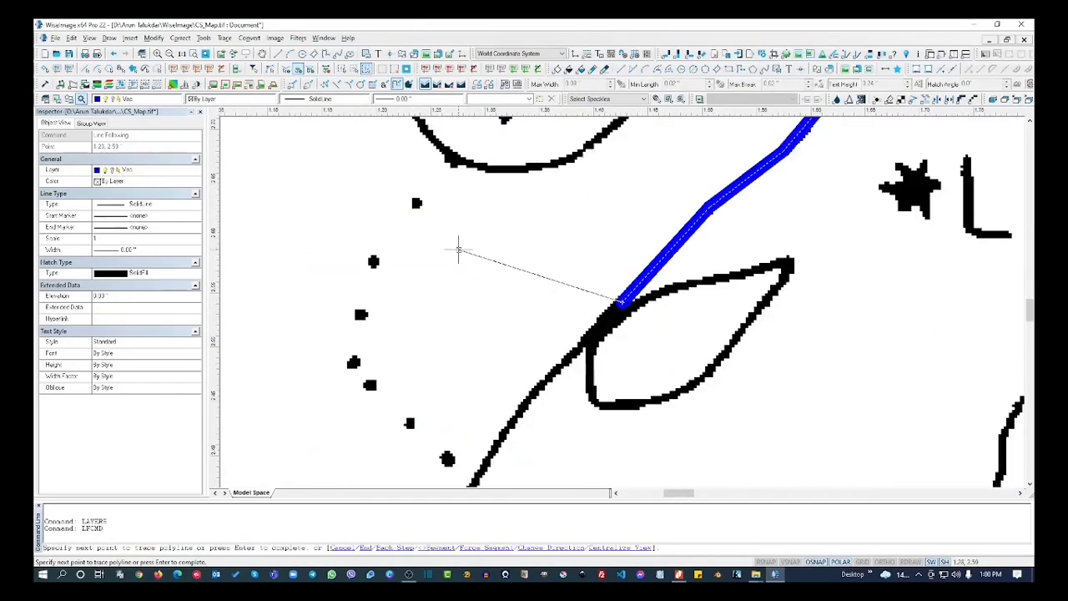
{"action": "left_click", "coordinate": [506, 422]}
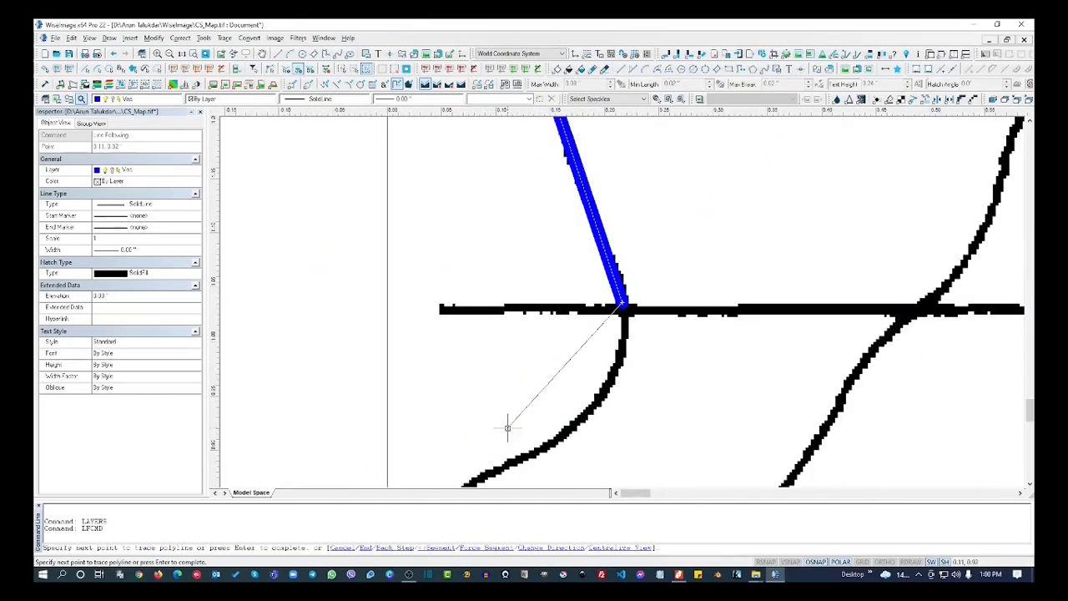
{"action": "left_click", "coordinate": [607, 382]}
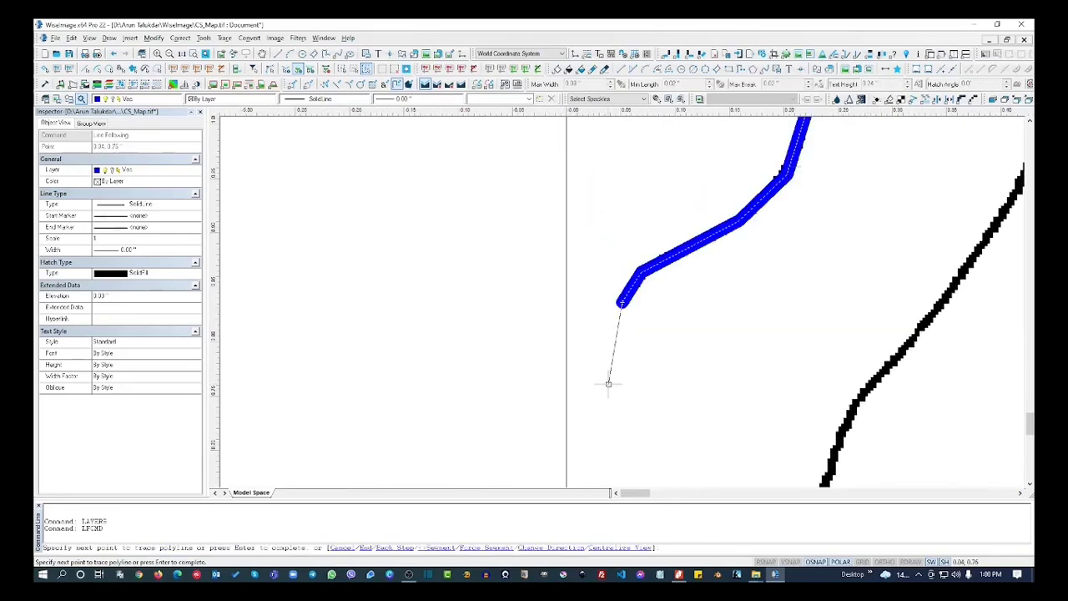
{"action": "key", "text": "Return"}
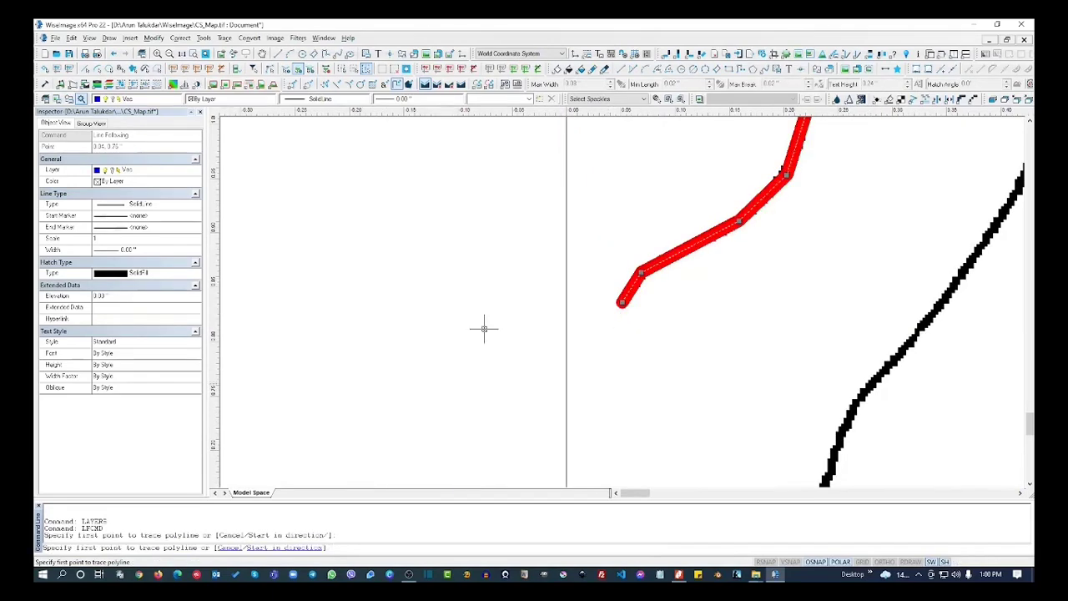
- End the Line Following command and set the traced long contour polyline's color to By Layer
{"action": "scroll", "coordinate": [391, 295], "scroll_direction": "down", "scroll_amount": 5}
{"action": "scroll", "coordinate": [378, 323], "scroll_direction": "down", "scroll_amount": 4}
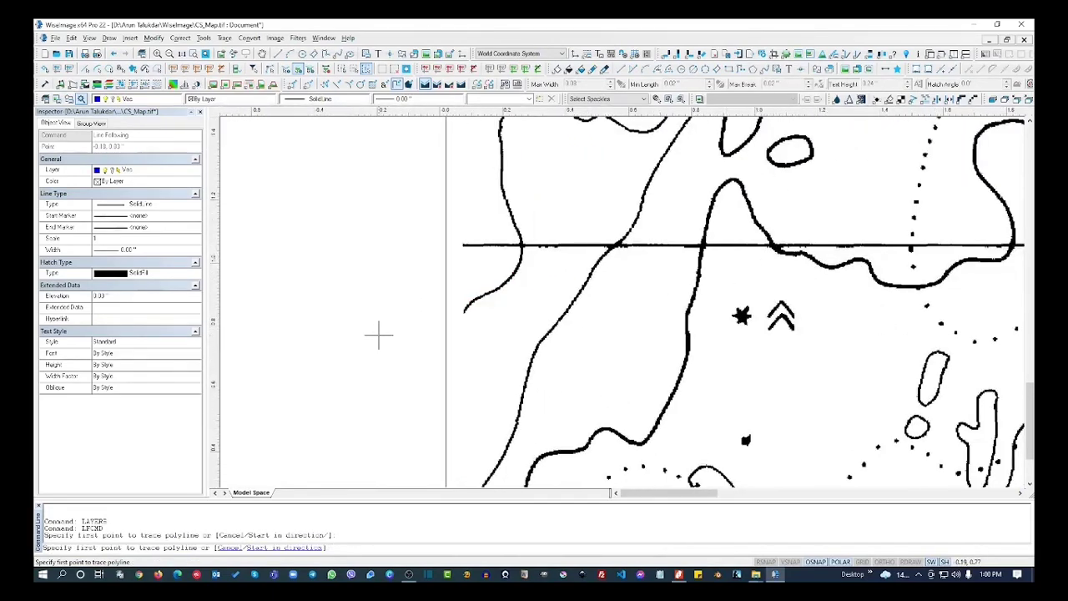
{"action": "key", "text": "Escape"}
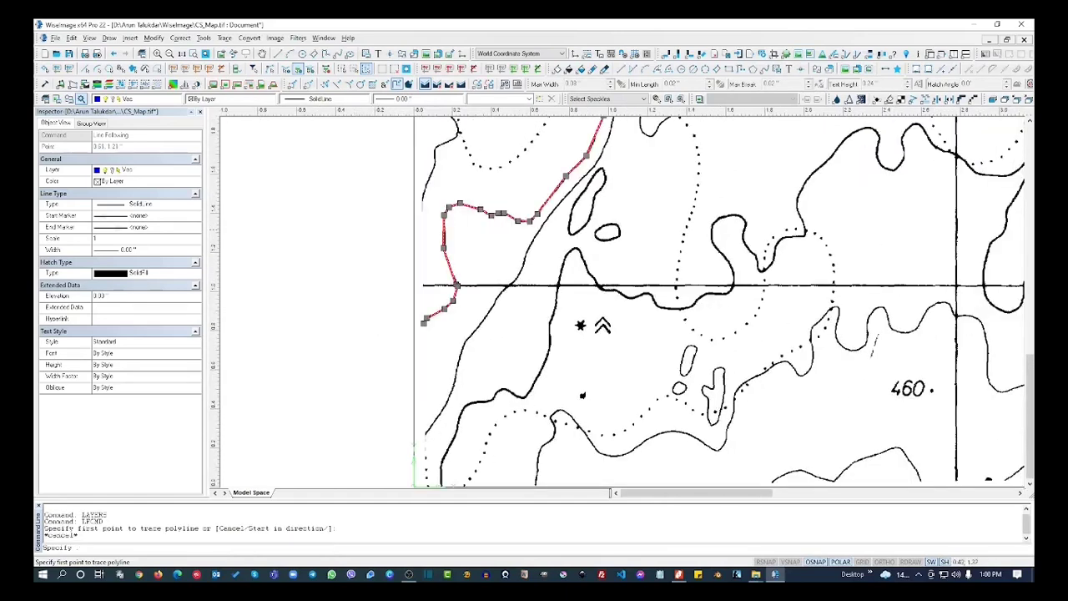
{"action": "scroll", "coordinate": [492, 215], "scroll_direction": "up", "scroll_amount": 6}
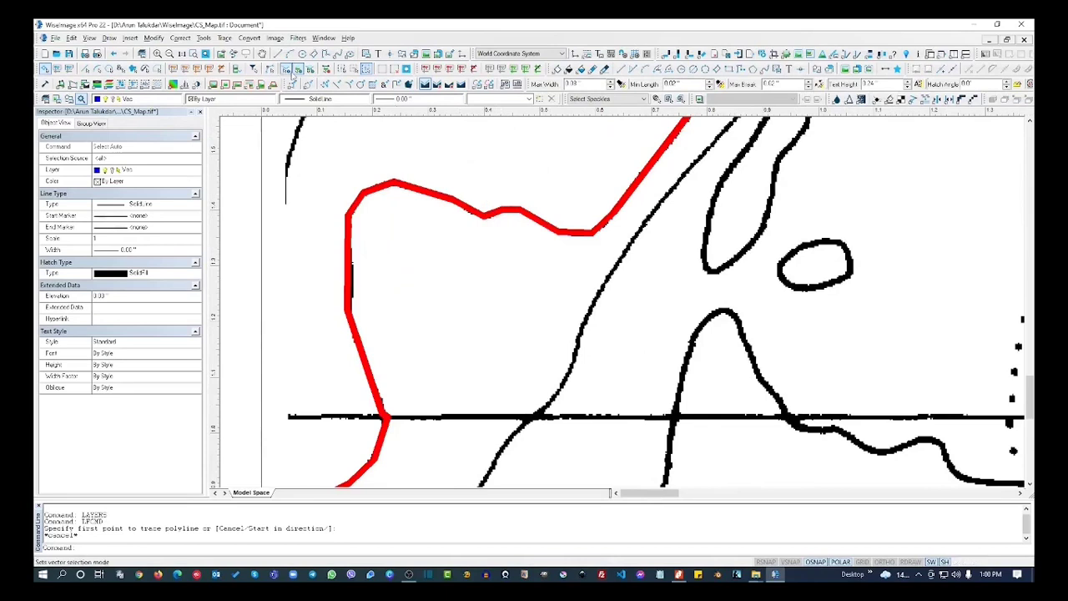
{"action": "left_click", "coordinate": [287, 69]}
{"action": "left_click", "coordinate": [535, 215]}
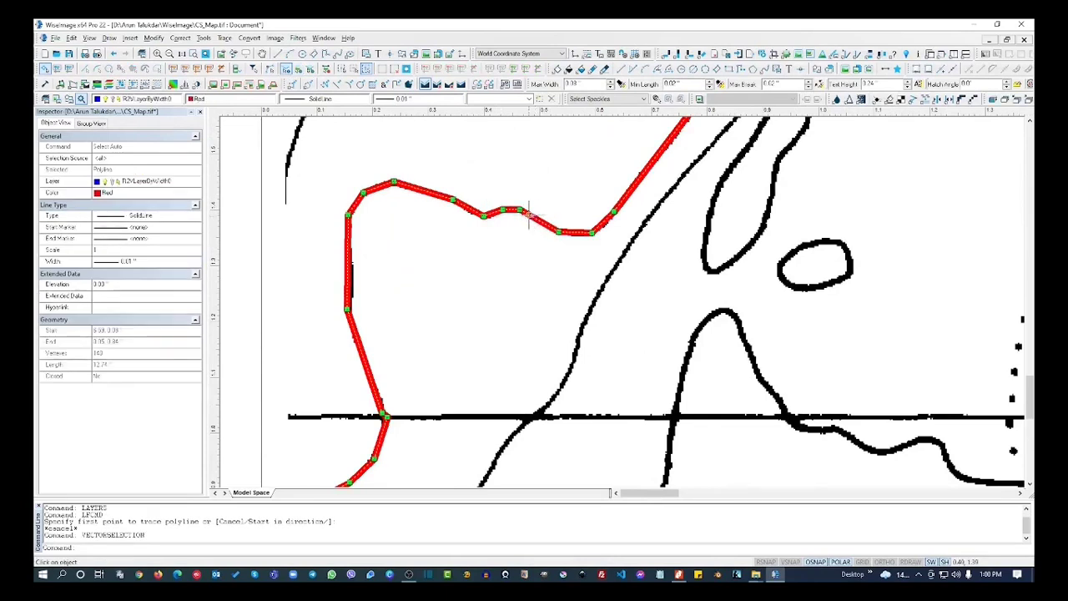
{"action": "left_click", "coordinate": [238, 98]}
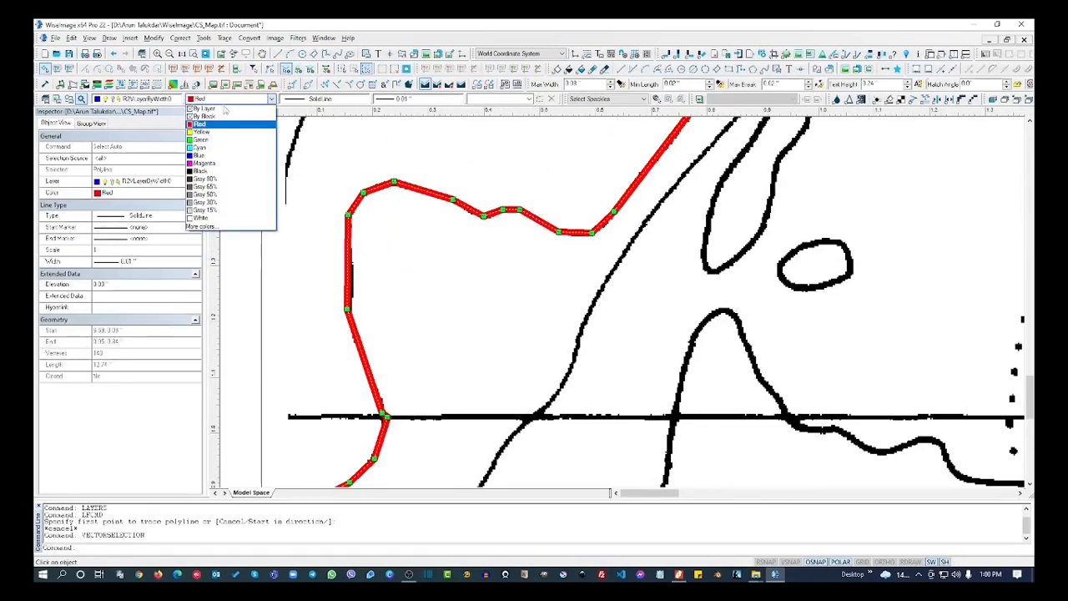
{"action": "left_click", "coordinate": [222, 110]}
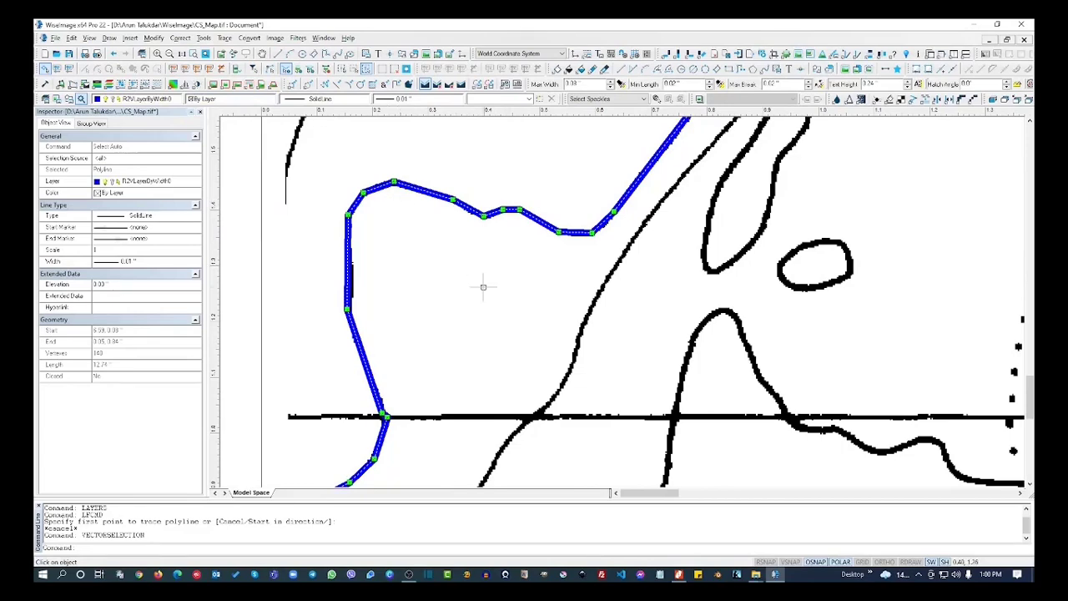
{"action": "key", "text": "Escape"}
- Review the traced contour across the whole map and look over the available trace commands and raster handling modes
{"action": "scroll", "coordinate": [413, 275], "scroll_direction": "down", "scroll_amount": 5}
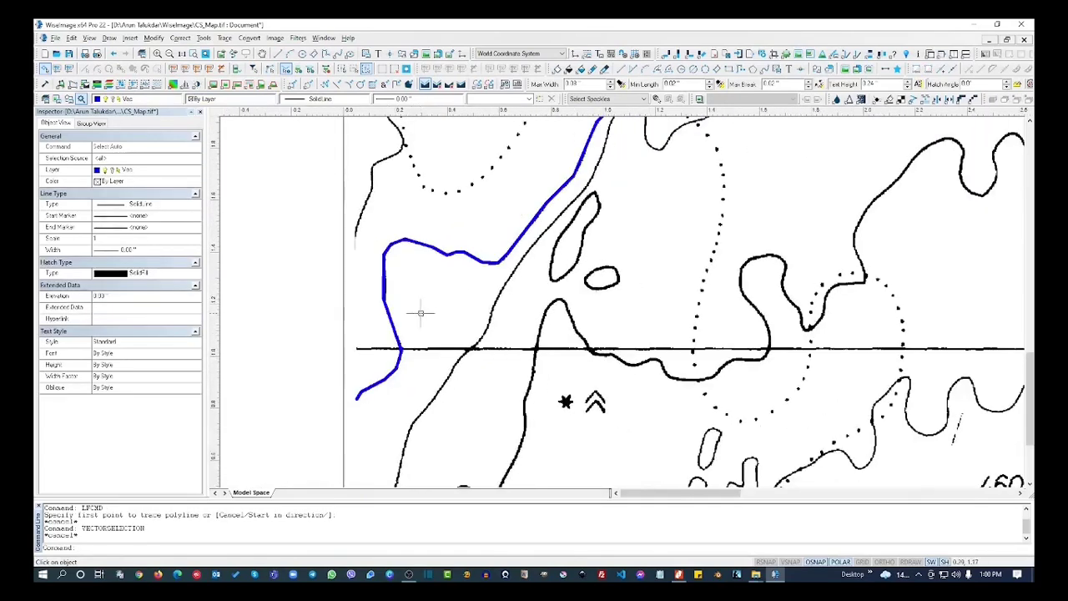
{"action": "scroll", "coordinate": [421, 313], "scroll_direction": "down", "scroll_amount": 8}
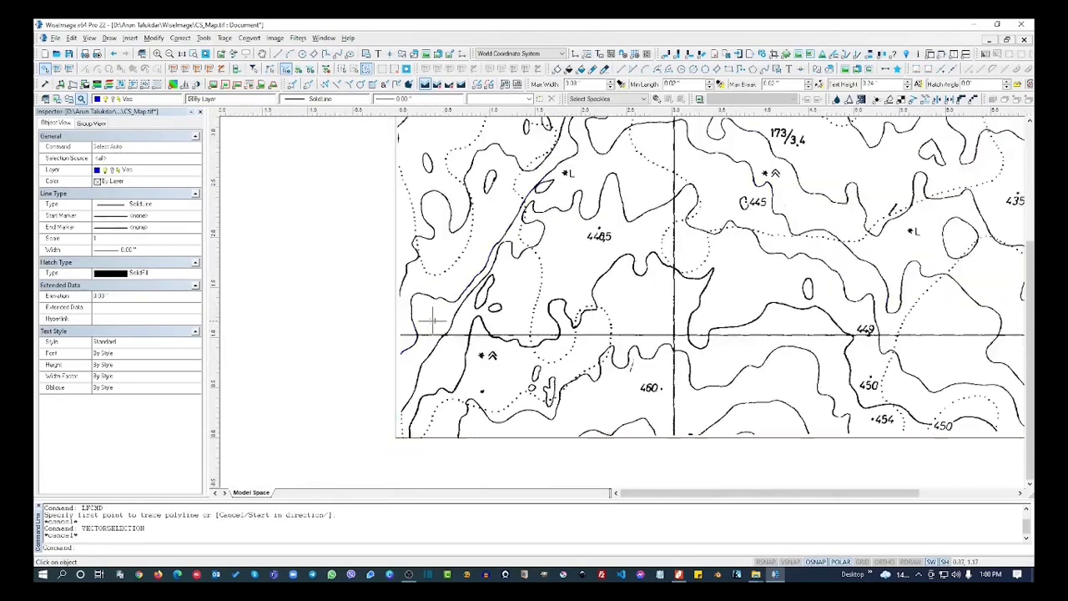
{"action": "scroll", "coordinate": [433, 318], "scroll_direction": "down", "scroll_amount": 4}
{"action": "scroll", "coordinate": [742, 287], "scroll_direction": "up", "scroll_amount": 3}
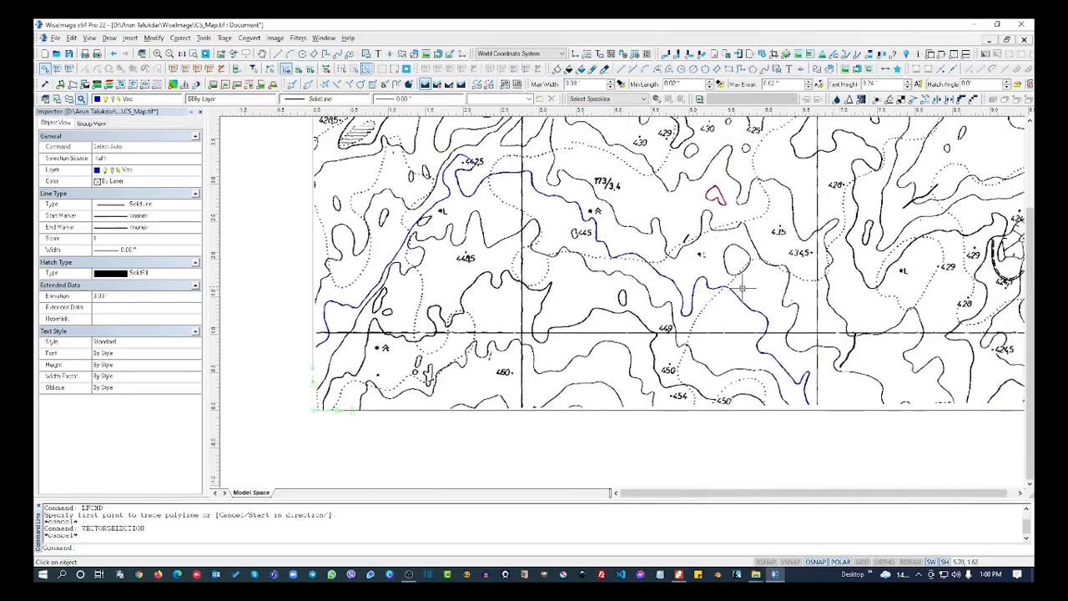
{"action": "middle_click_drag", "start_coordinate": [741, 288], "coordinate": [666, 285]}
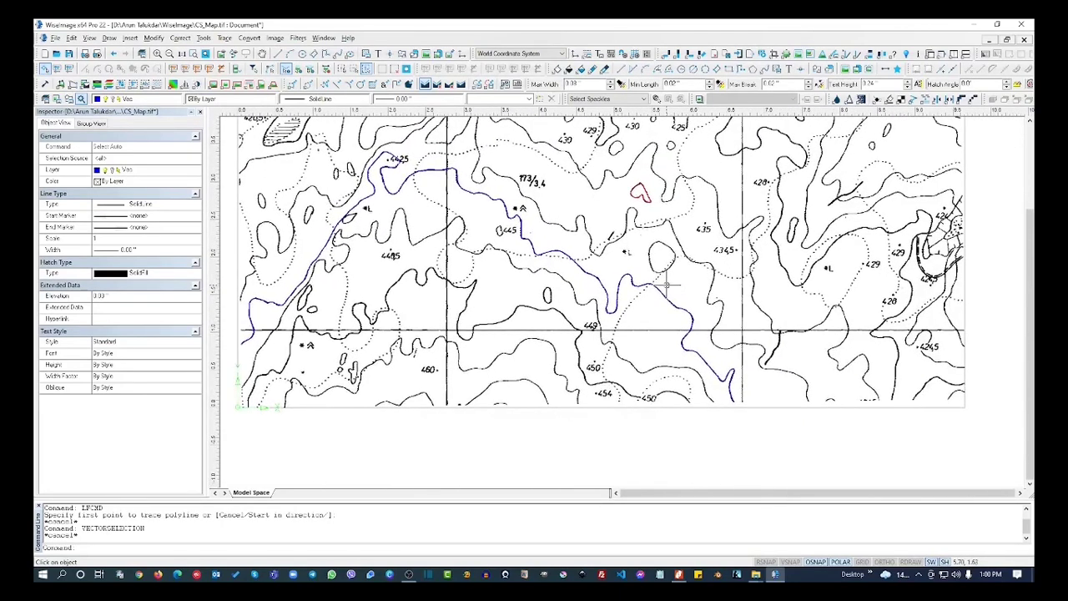
{"action": "left_click", "coordinate": [225, 38]}
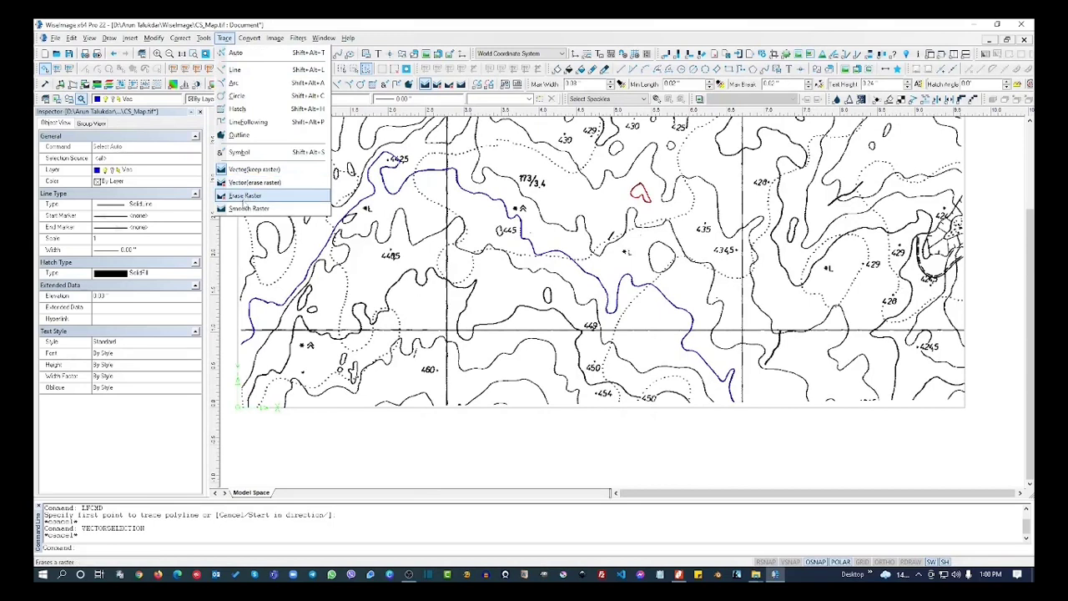
- Open the scanned mechanical drawing CS_Mech.tif
{"action": "left_click", "coordinate": [268, 115]}
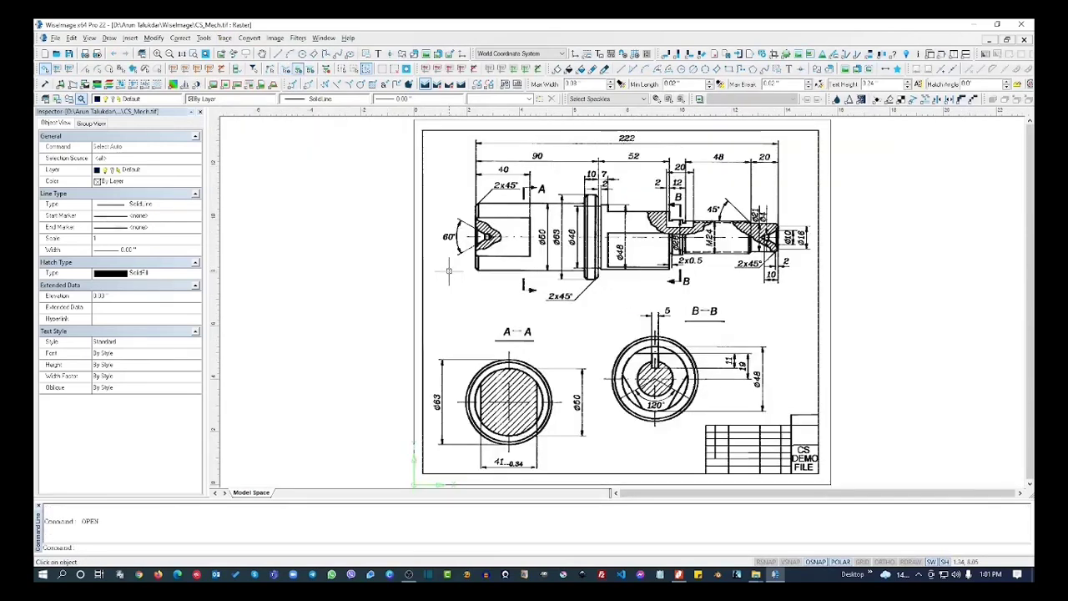
{"action": "key", "text": "Escape"}
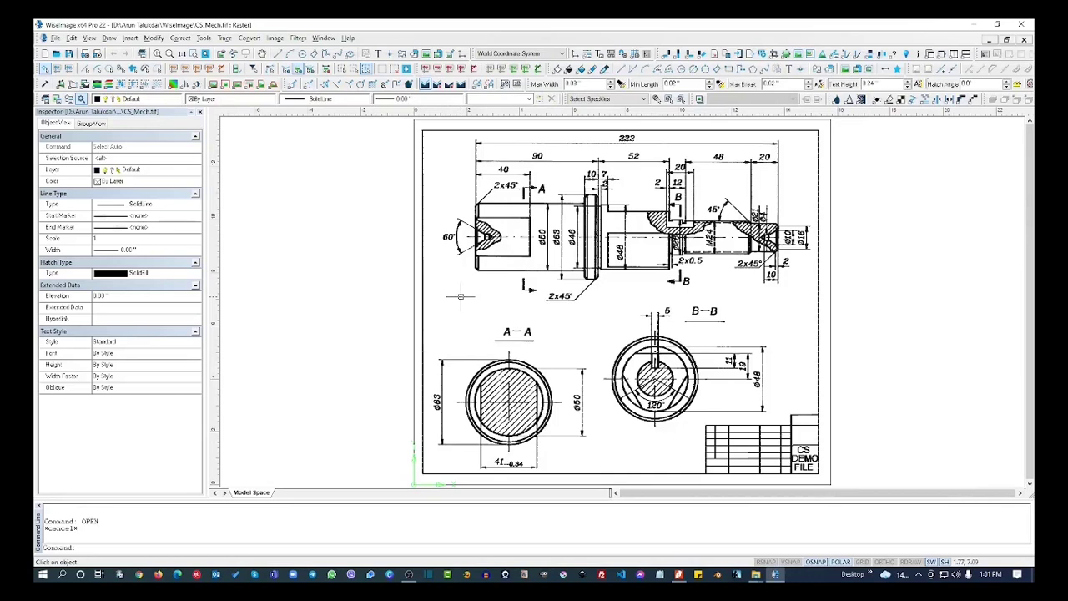
- Open the R2V Conversion Options and review the Options, Separate, Trace, Texts, Symbols and Recognition settings
{"action": "left_click", "coordinate": [250, 38]}
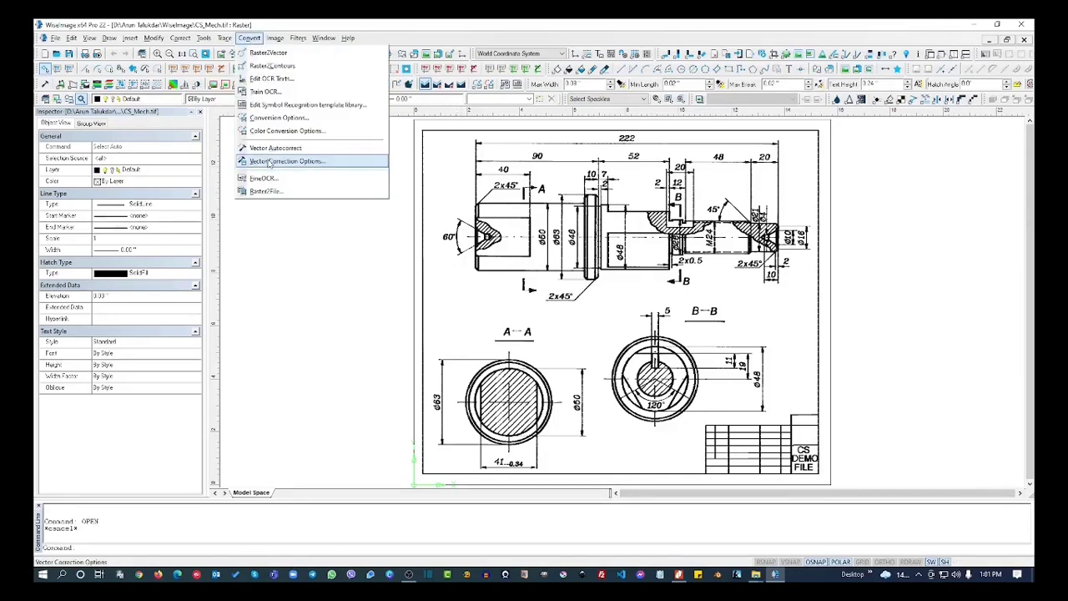
{"action": "left_click", "coordinate": [280, 118]}
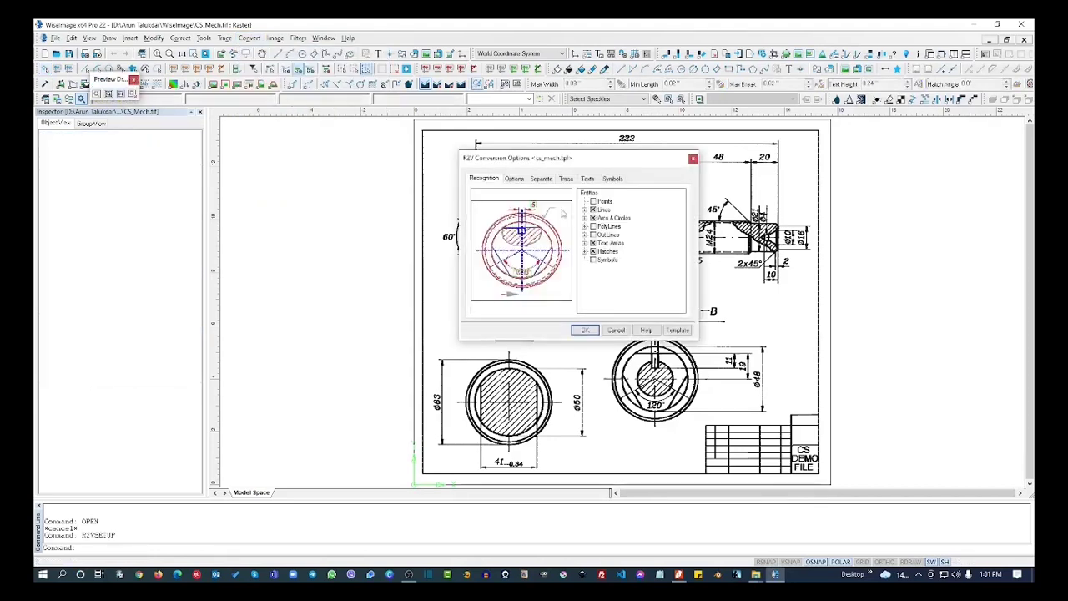
{"action": "left_click", "coordinate": [514, 178]}
{"action": "left_click", "coordinate": [540, 179]}
{"action": "left_click", "coordinate": [566, 179]}
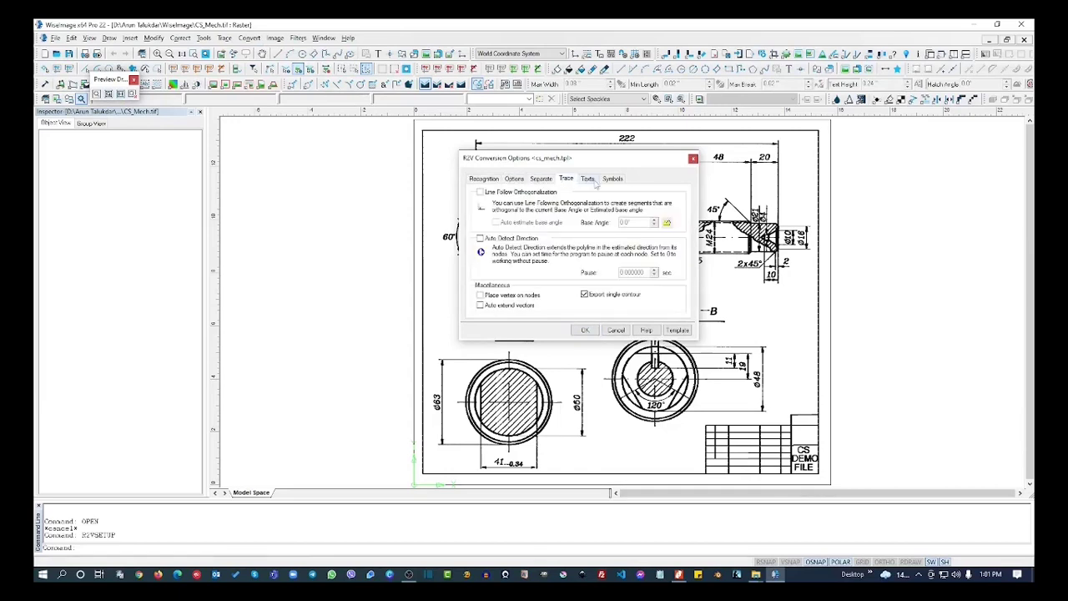
{"action": "left_click", "coordinate": [588, 178]}
{"action": "left_click", "coordinate": [617, 180]}
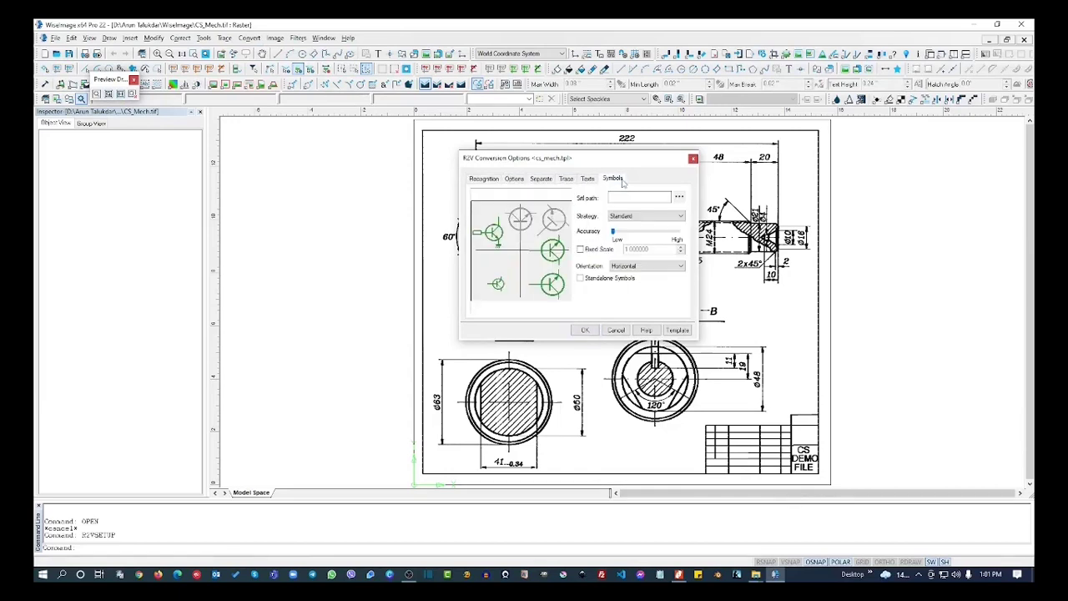
{"action": "left_click", "coordinate": [488, 180]}
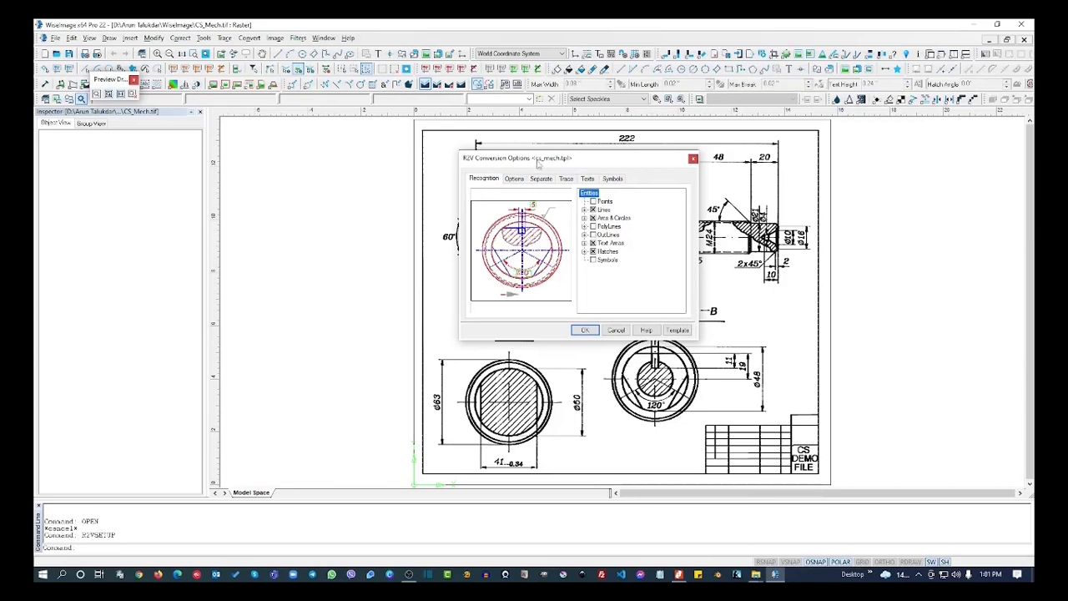
- Examine the line width separation table and the option of saving the conversion settings as a template
{"action": "left_click_drag", "start_coordinate": [372, 153], "coordinate": [373, 153]}
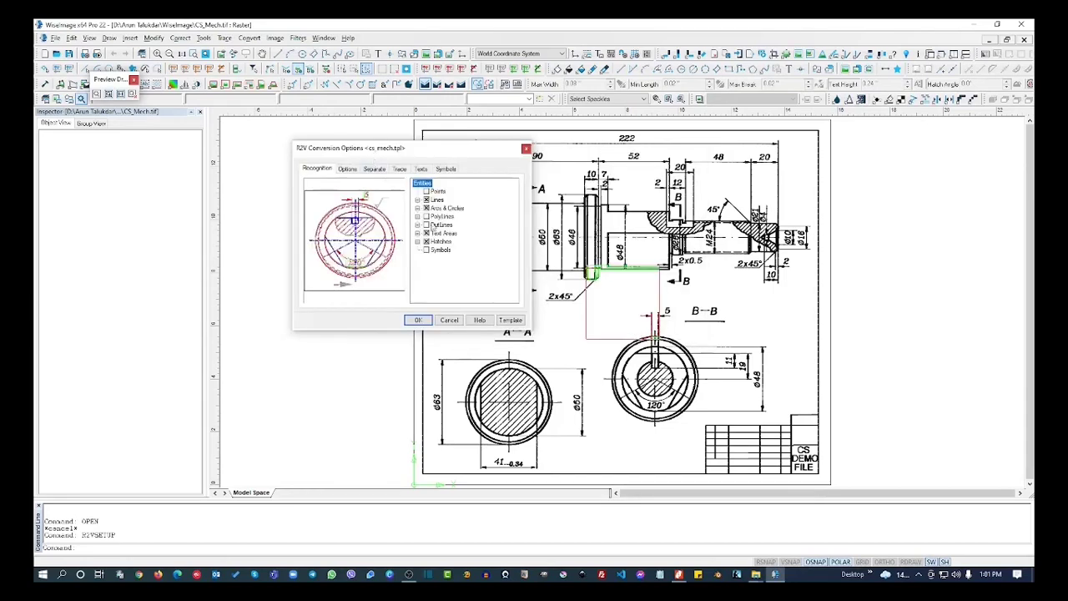
{"action": "left_click", "coordinate": [374, 169]}
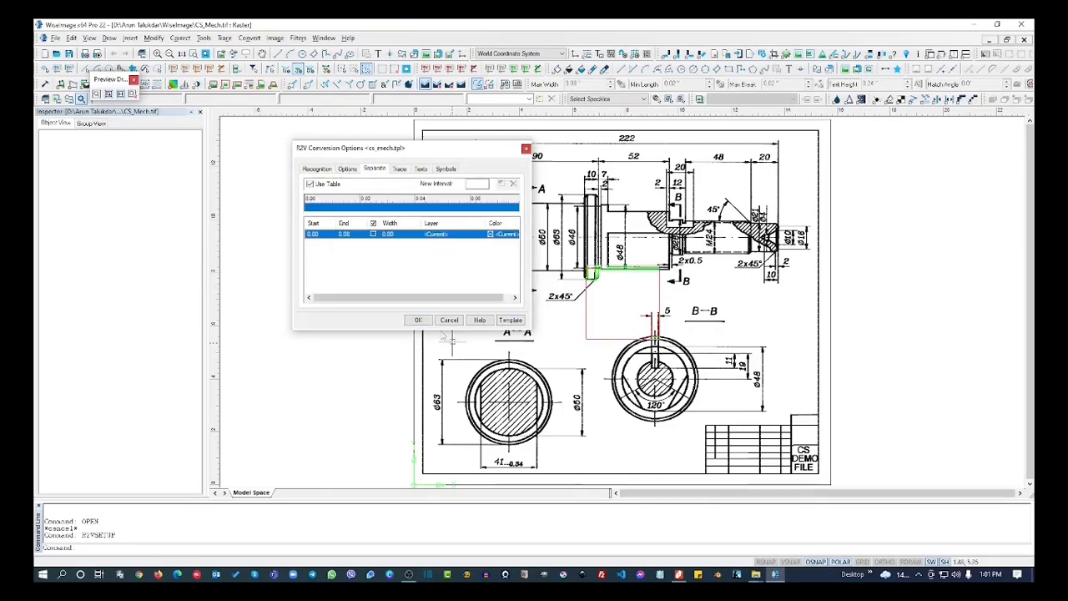
{"action": "left_click", "coordinate": [506, 320]}
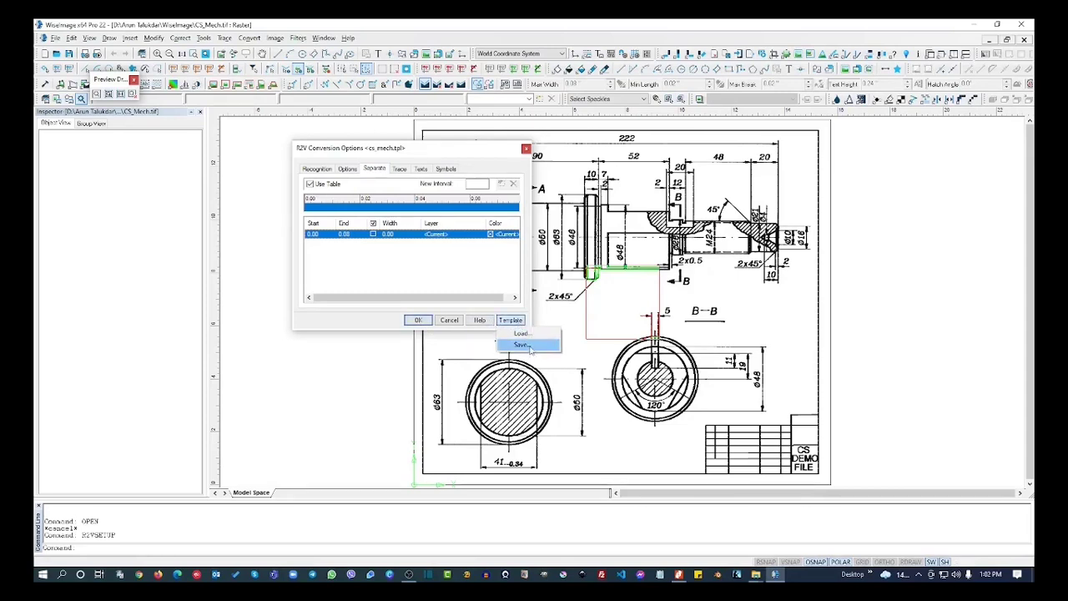
{"action": "left_click", "coordinate": [523, 344]}
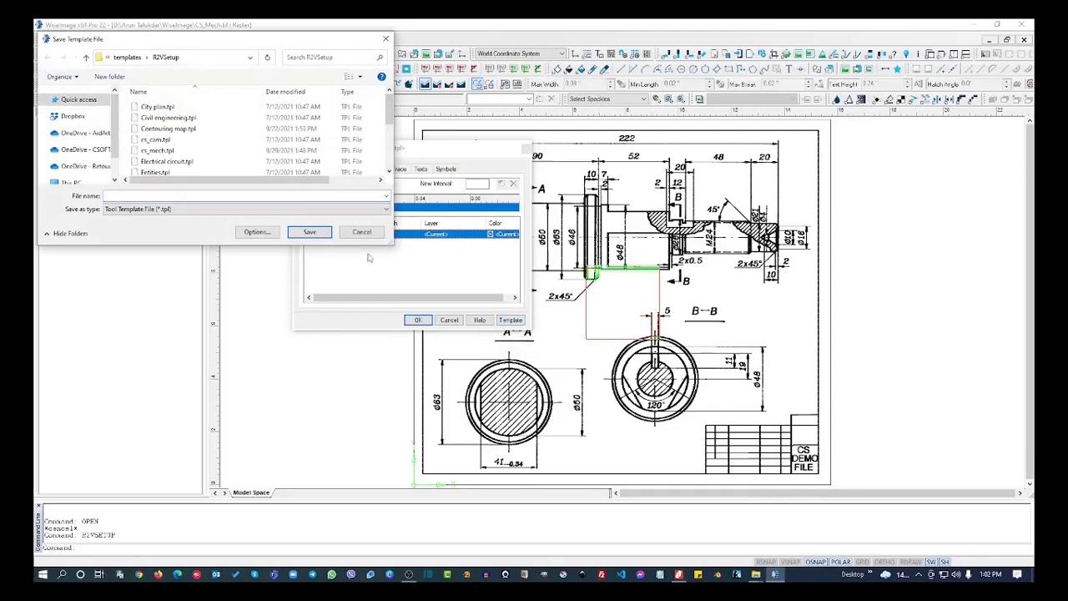
{"action": "left_click", "coordinate": [362, 232]}
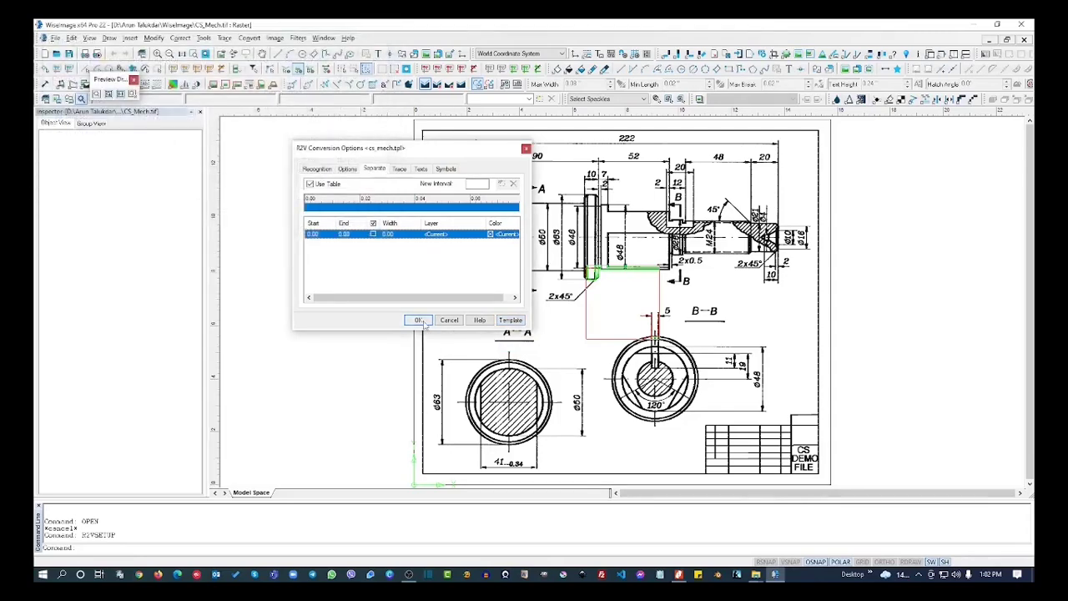
- Accept the conversion options and convert the mechanical drawing with Raster2Vector
{"action": "left_click", "coordinate": [418, 320]}
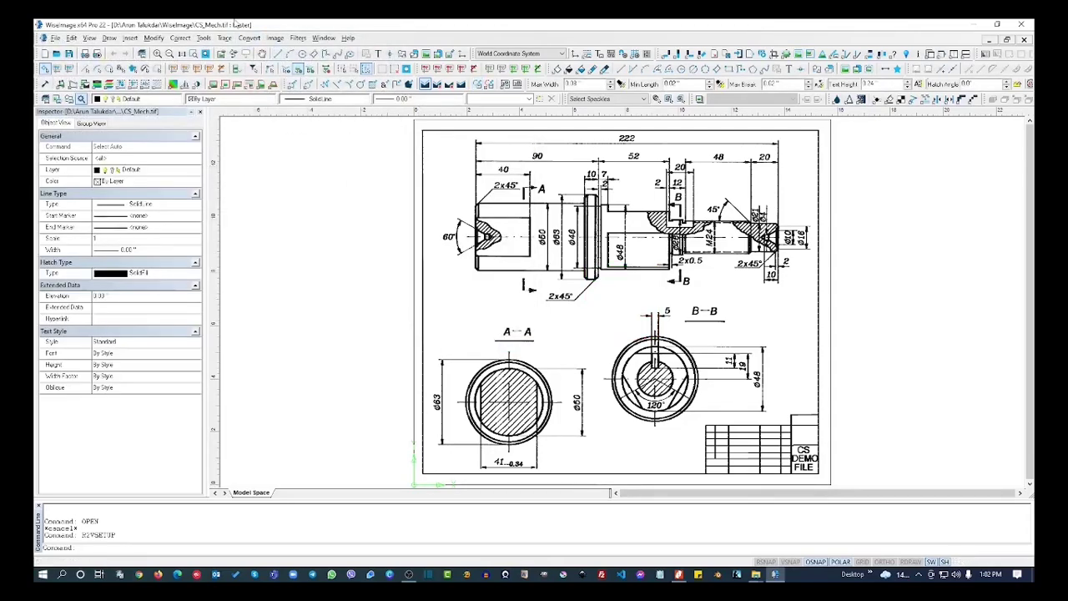
{"action": "left_click", "coordinate": [251, 38]}
{"action": "left_click", "coordinate": [276, 53]}
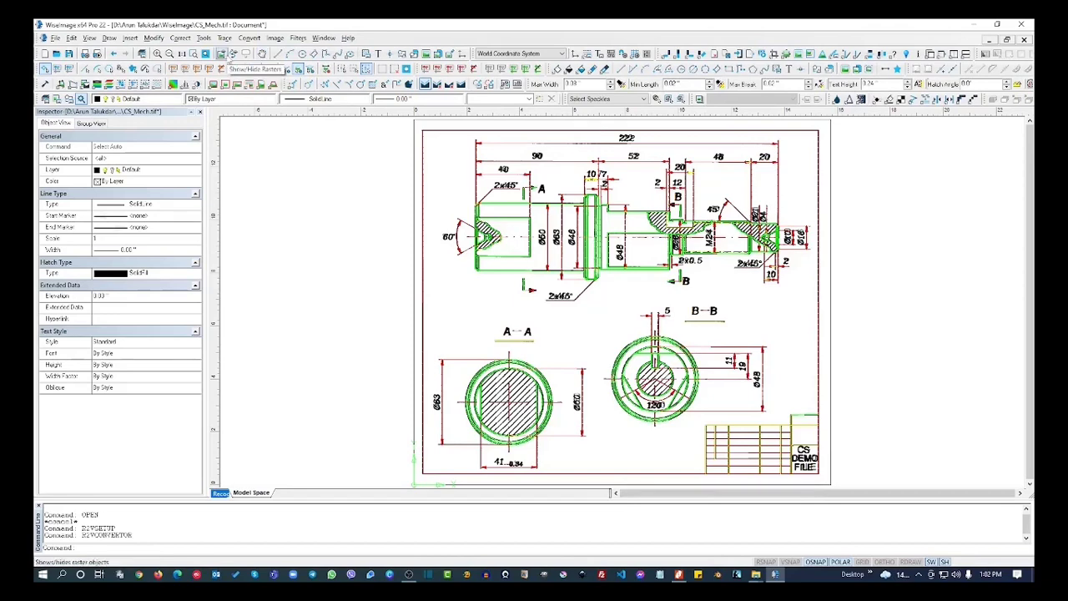
- Hide the raster image to inspect the converted lines, circles, hatches and texts, and show the raster again
{"action": "left_click", "coordinate": [222, 54]}
{"action": "scroll", "coordinate": [601, 338], "scroll_direction": "up", "scroll_amount": 5}
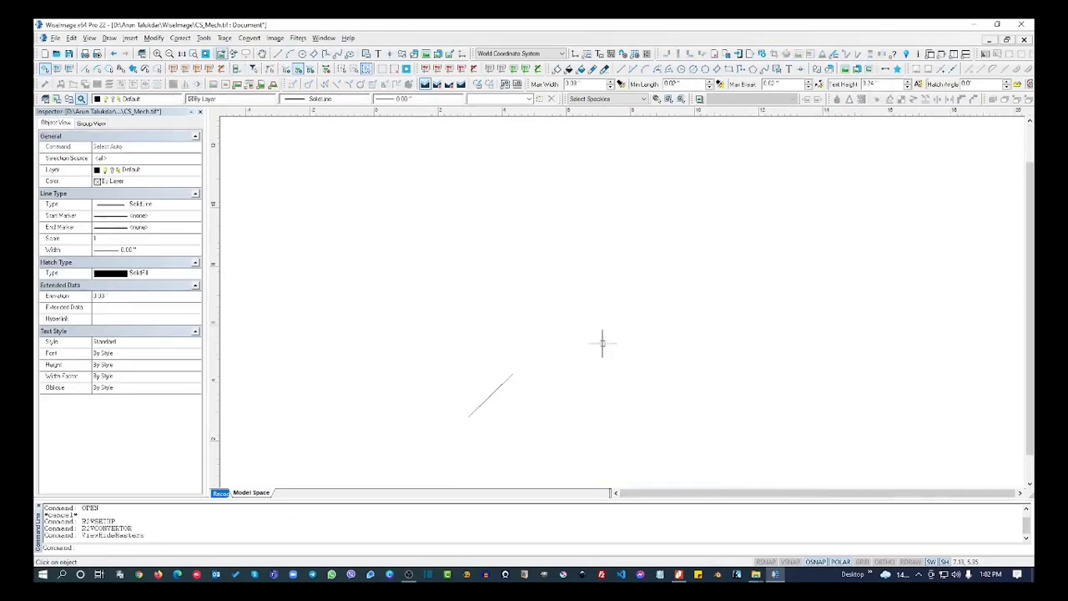
{"action": "scroll", "coordinate": [541, 275], "scroll_direction": "up", "scroll_amount": 2}
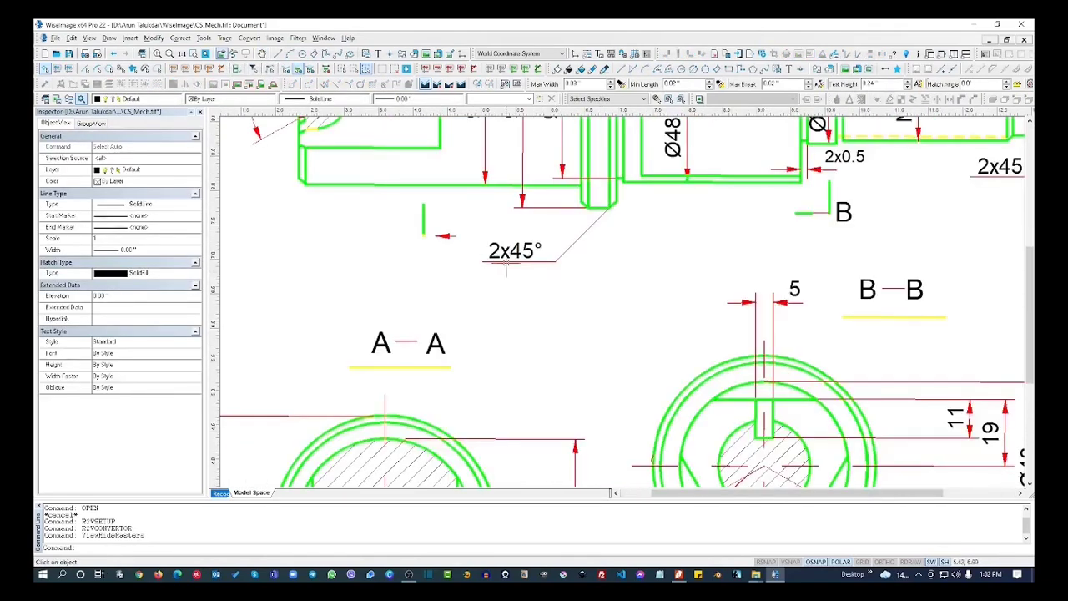
{"action": "scroll", "coordinate": [386, 346], "scroll_direction": "down", "scroll_amount": 2}
{"action": "scroll", "coordinate": [692, 229], "scroll_direction": "down", "scroll_amount": 3}
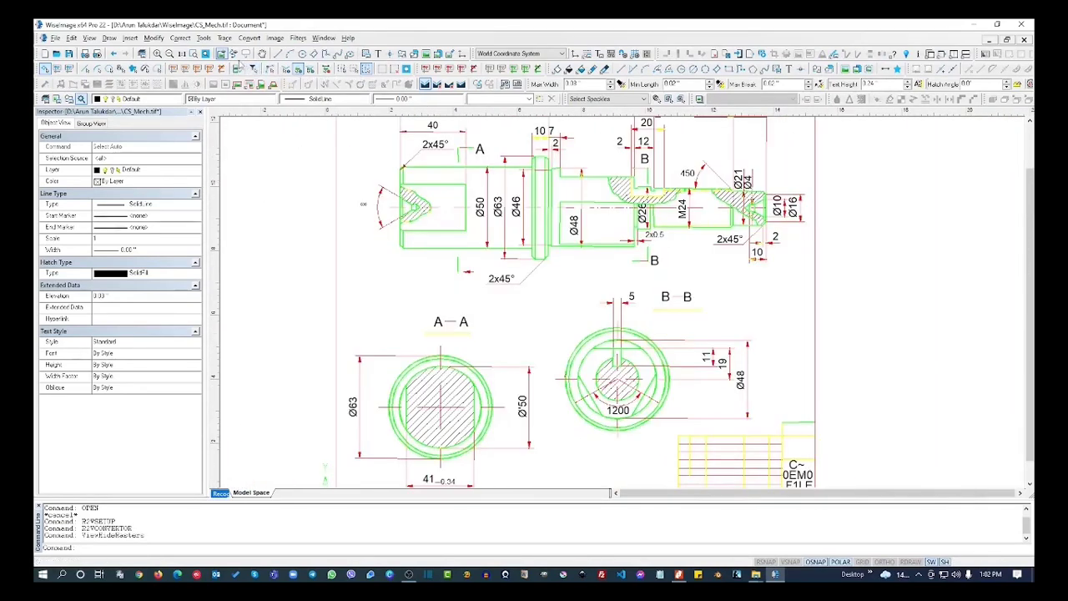
{"action": "left_click", "coordinate": [222, 54]}
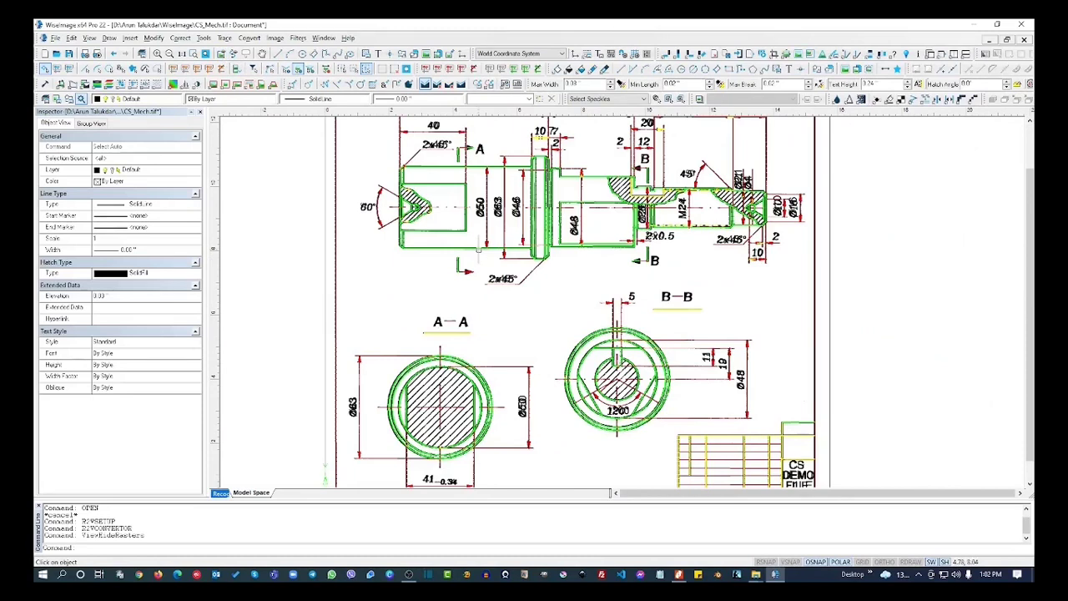
- Close the CS_Mech.tif and CS_Map.tif documents
{"action": "left_click", "coordinate": [1024, 39]}
{"action": "left_click", "coordinate": [515, 320]}
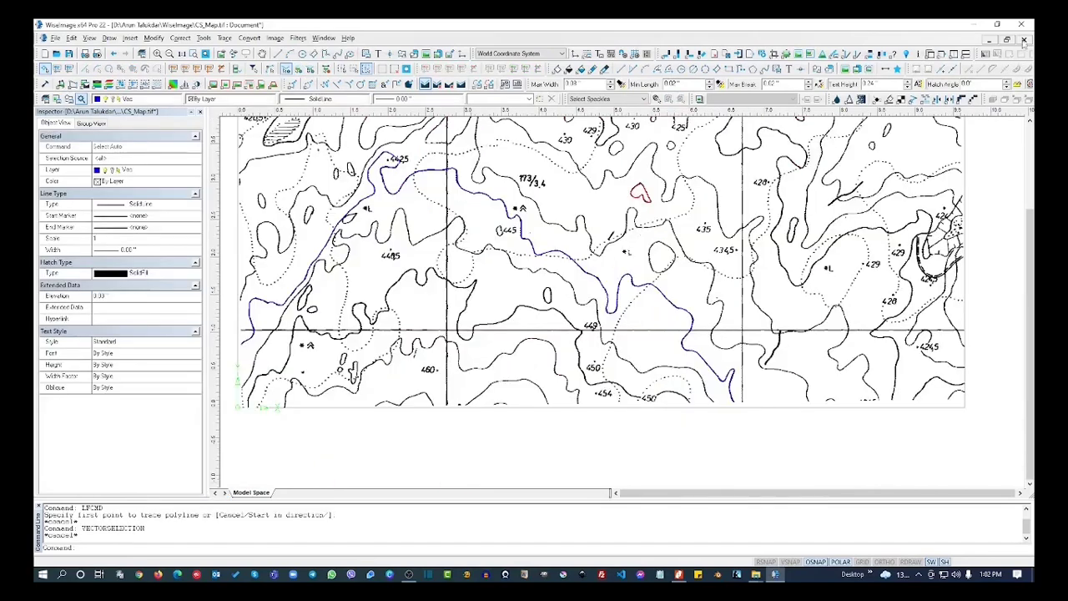
{"action": "key", "text": "ctrl+F4"}
{"action": "left_click", "coordinate": [515, 319]}
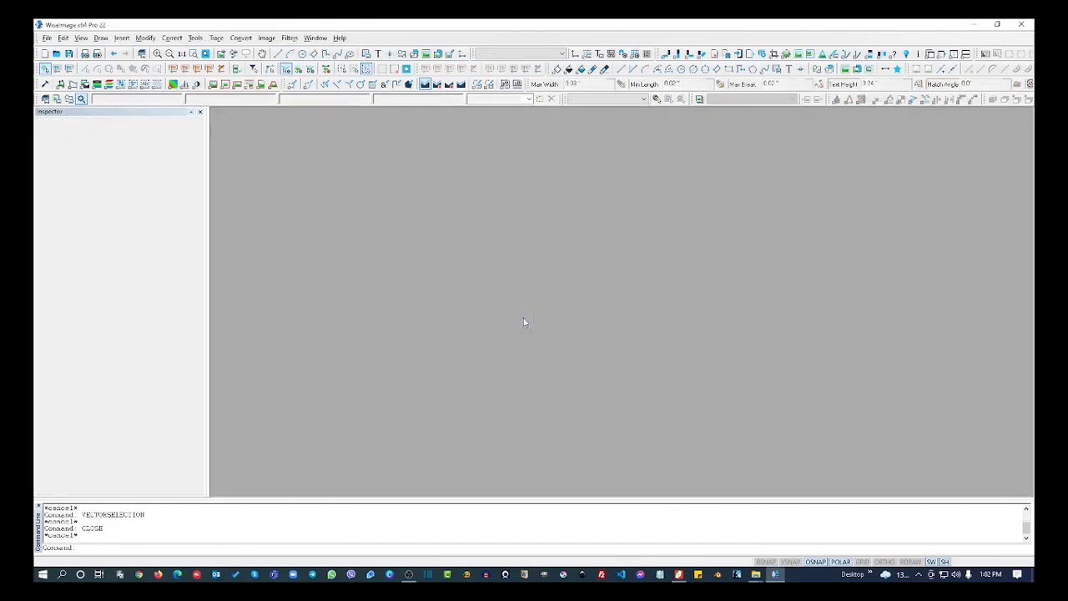
- Create a blank document and open the scanned drawing Piping plan.tif from the WiseImage folder
{"action": "left_click", "coordinate": [47, 55]}
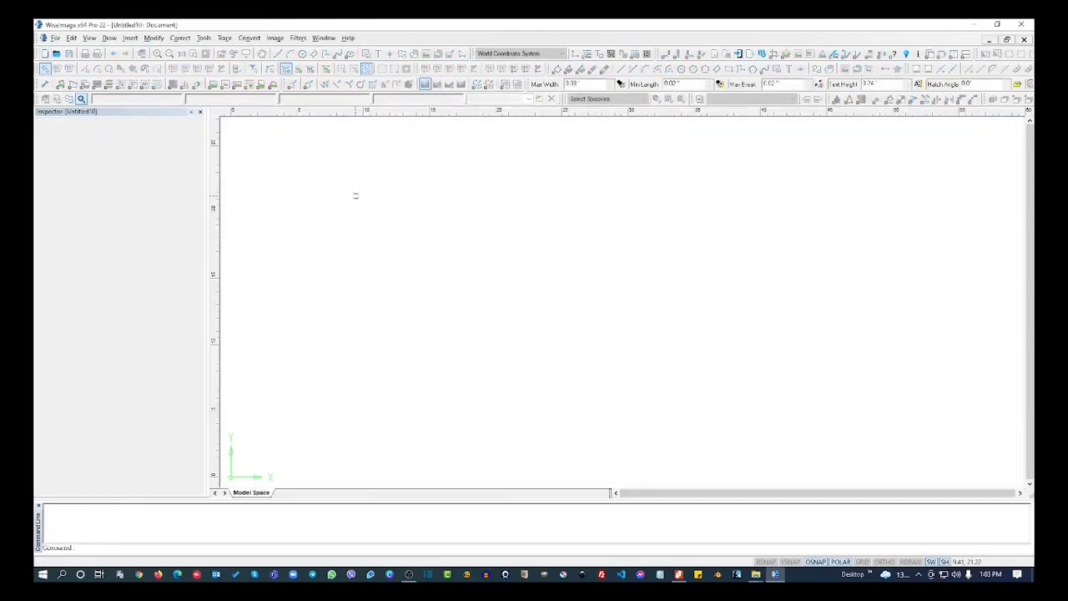
{"action": "left_click", "coordinate": [56, 53]}
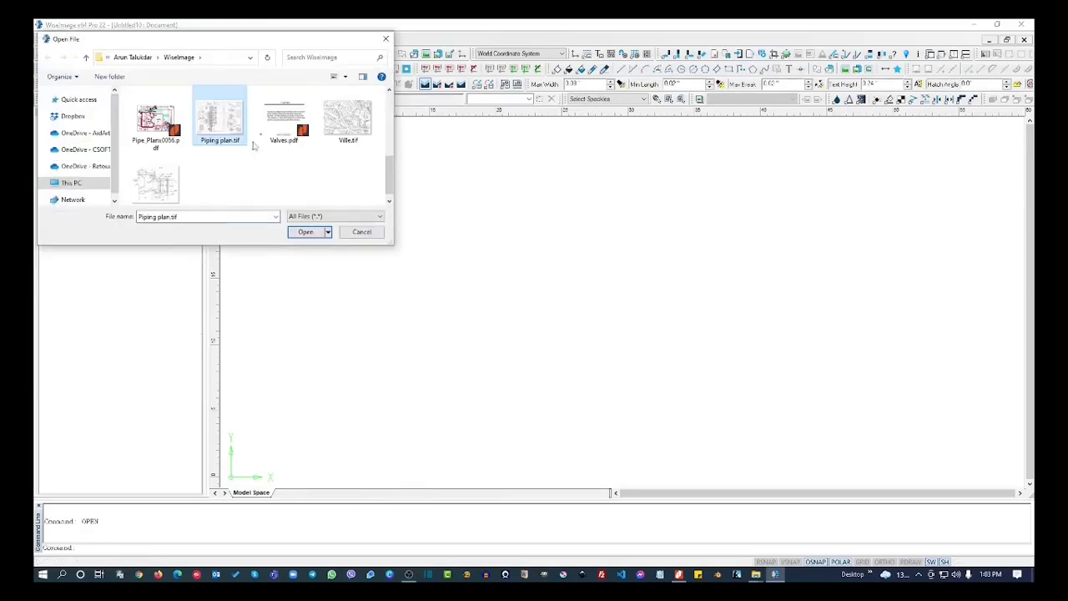
{"action": "left_click", "coordinate": [307, 233]}
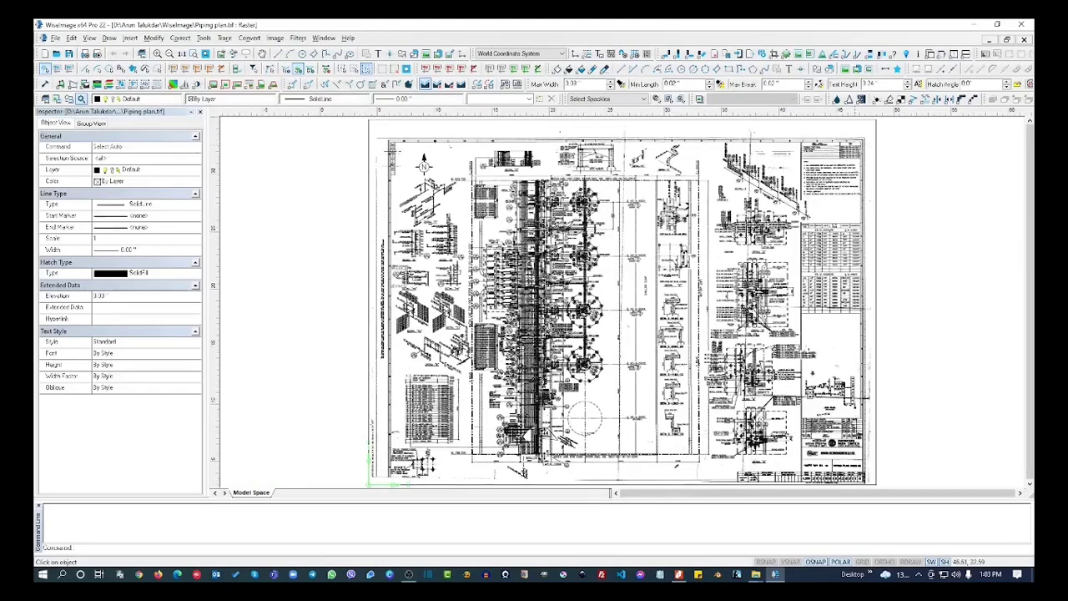
{"action": "scroll", "coordinate": [857, 147], "scroll_direction": "up", "scroll_amount": 2}
{"action": "scroll", "coordinate": [855, 158], "scroll_direction": "up", "scroll_amount": 1}
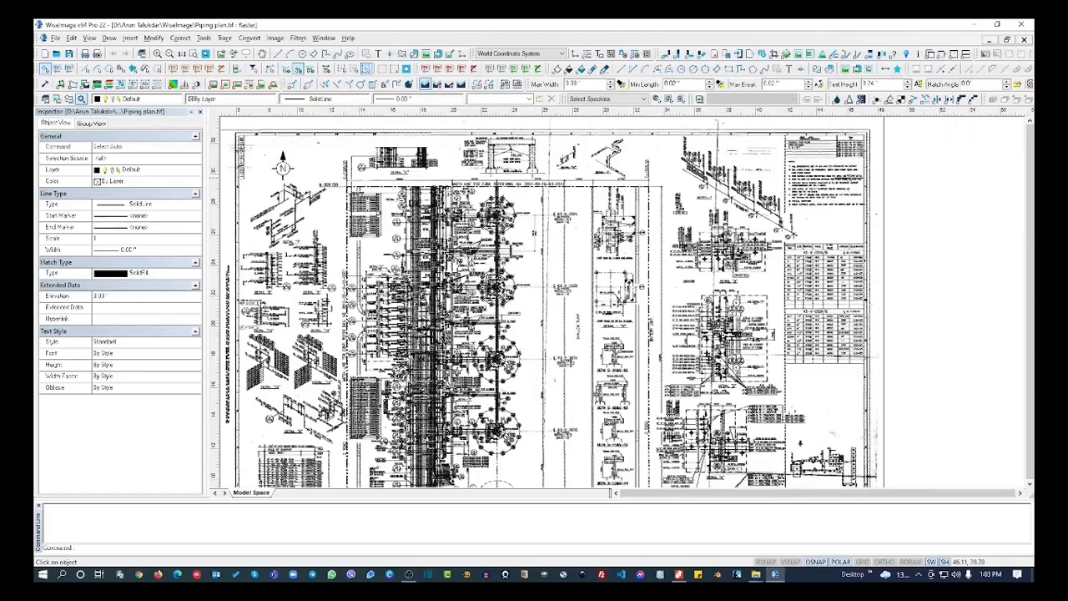
- Start Raster2File for the notes block of the piping plan and set the output file type to TXT
{"action": "scroll", "coordinate": [855, 158], "scroll_direction": "up", "scroll_amount": 2}
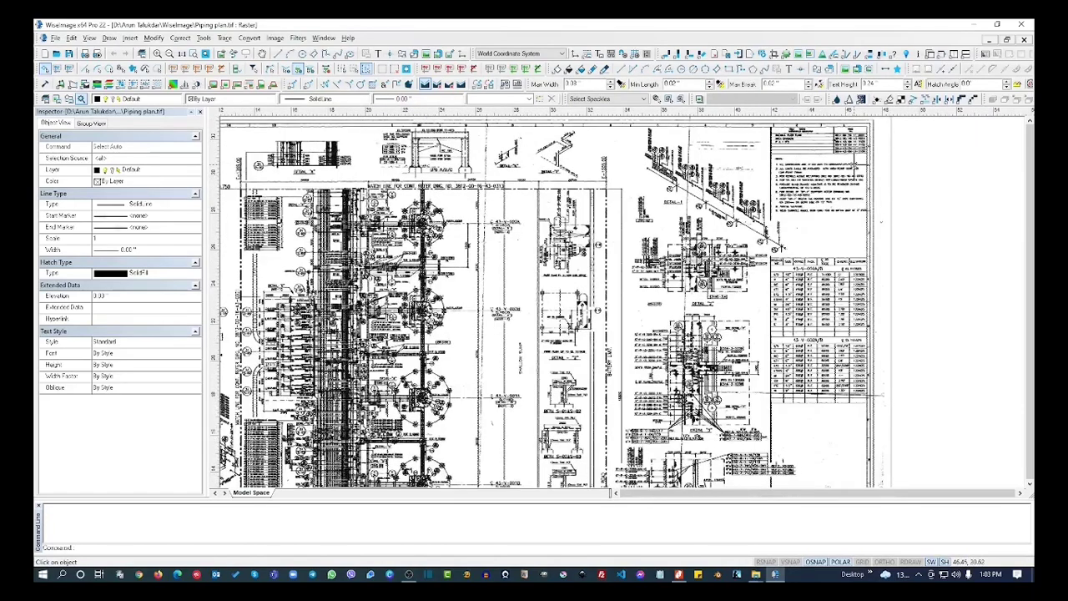
{"action": "scroll", "coordinate": [855, 163], "scroll_direction": "up", "scroll_amount": 4}
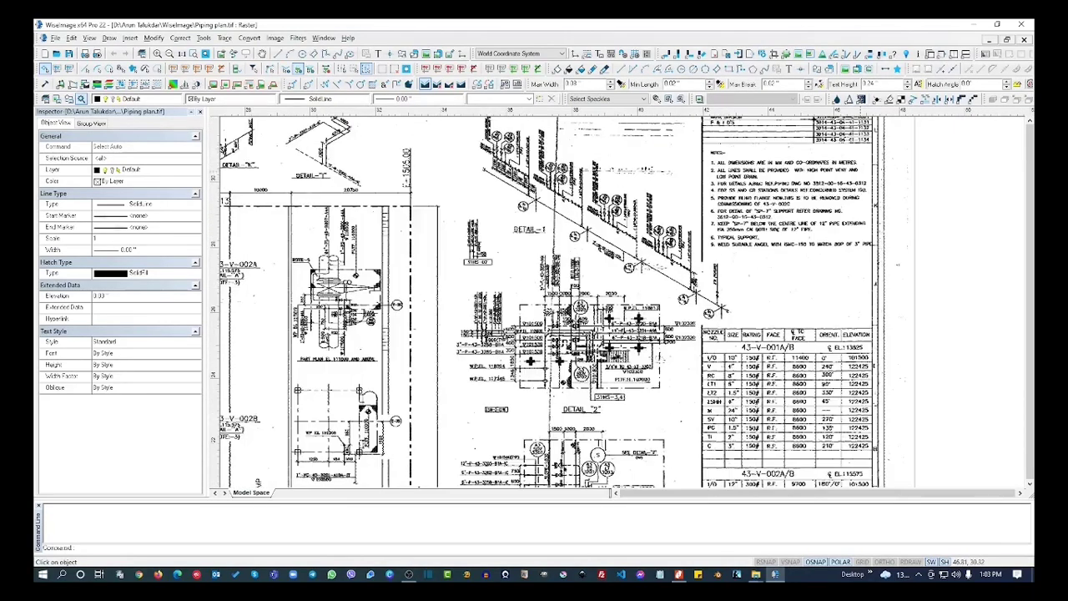
{"action": "scroll", "coordinate": [857, 177], "scroll_direction": "up", "scroll_amount": 6}
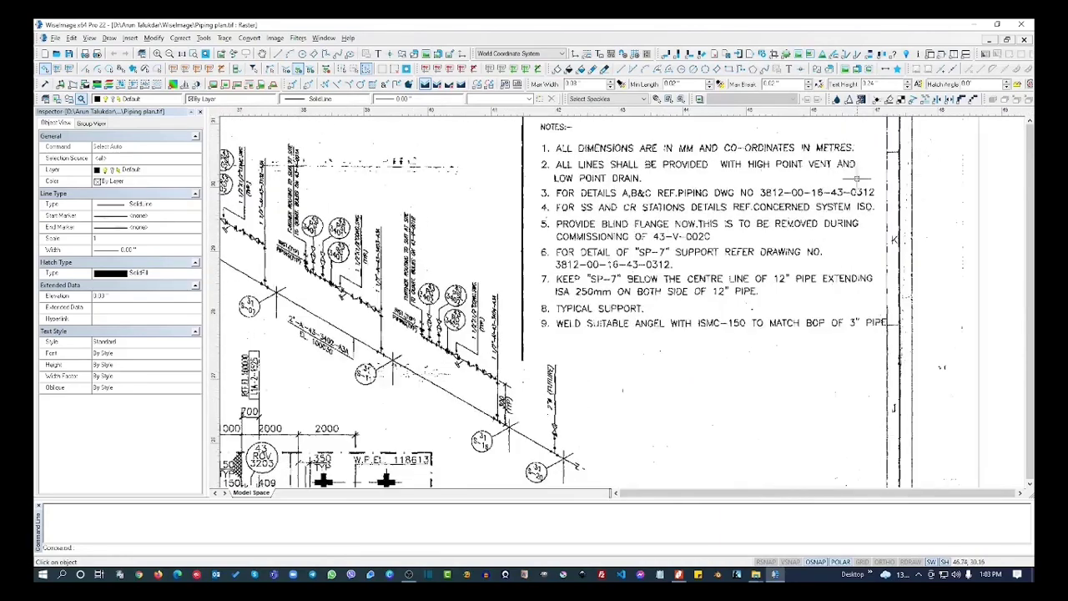
{"action": "mouse_move", "coordinate": [746, 219]}
{"action": "middle_mouse_down"}
{"action": "mouse_move", "coordinate": [640, 267]}
{"action": "mouse_move", "coordinate": [612, 264]}
{"action": "middle_mouse_up"}
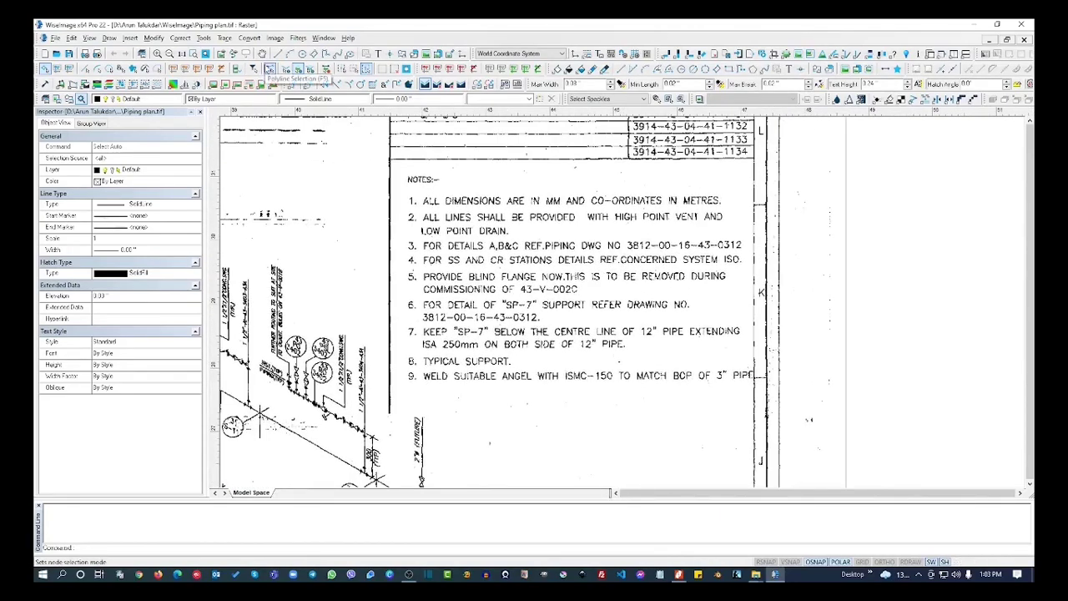
{"action": "left_click", "coordinate": [250, 37]}
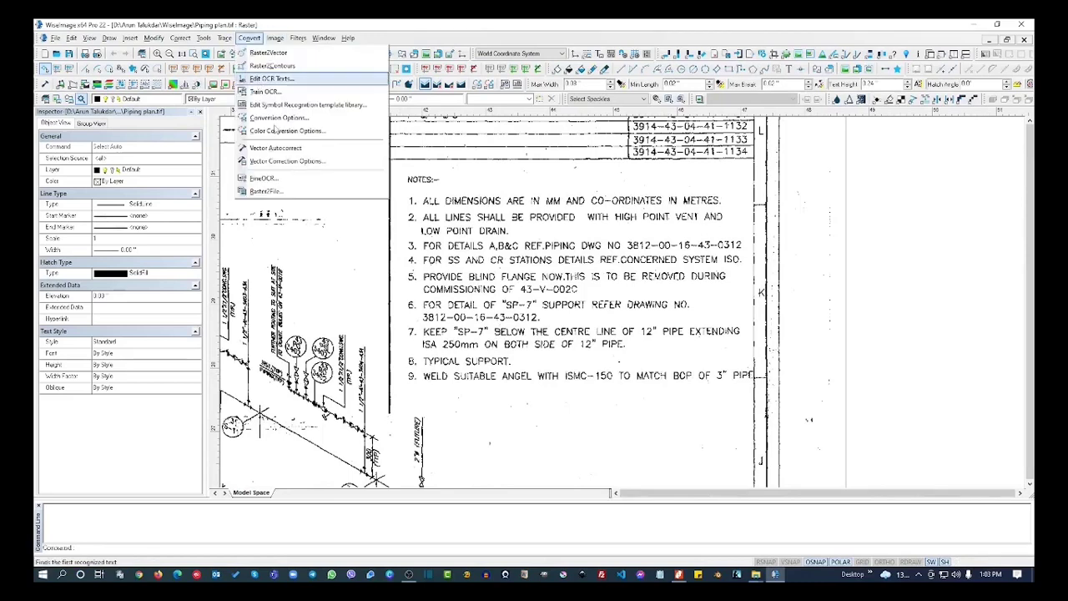
{"action": "left_click", "coordinate": [267, 192]}
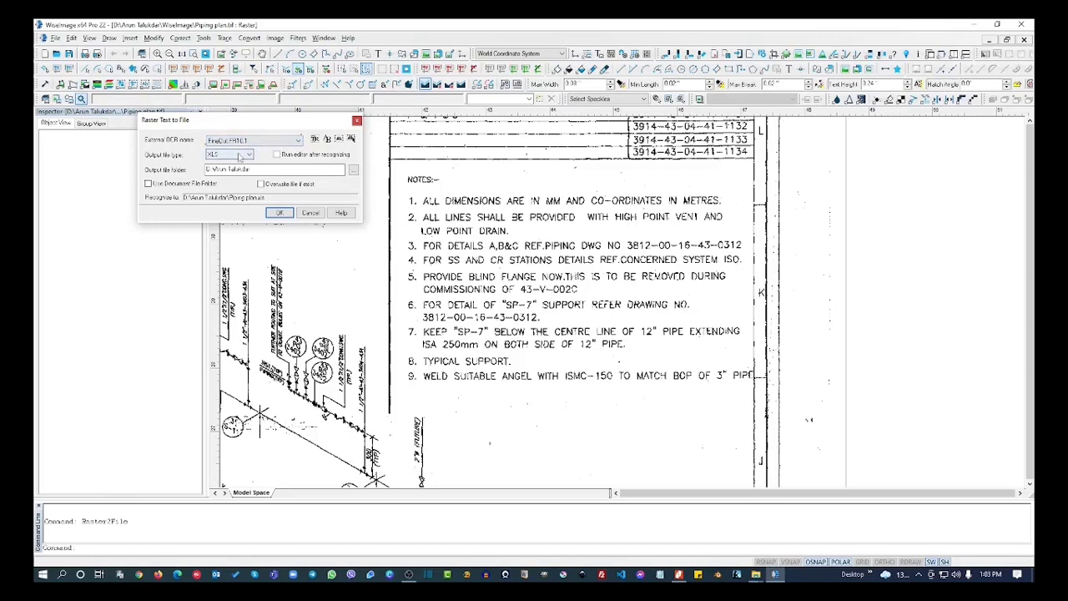
{"action": "left_click", "coordinate": [241, 155]}
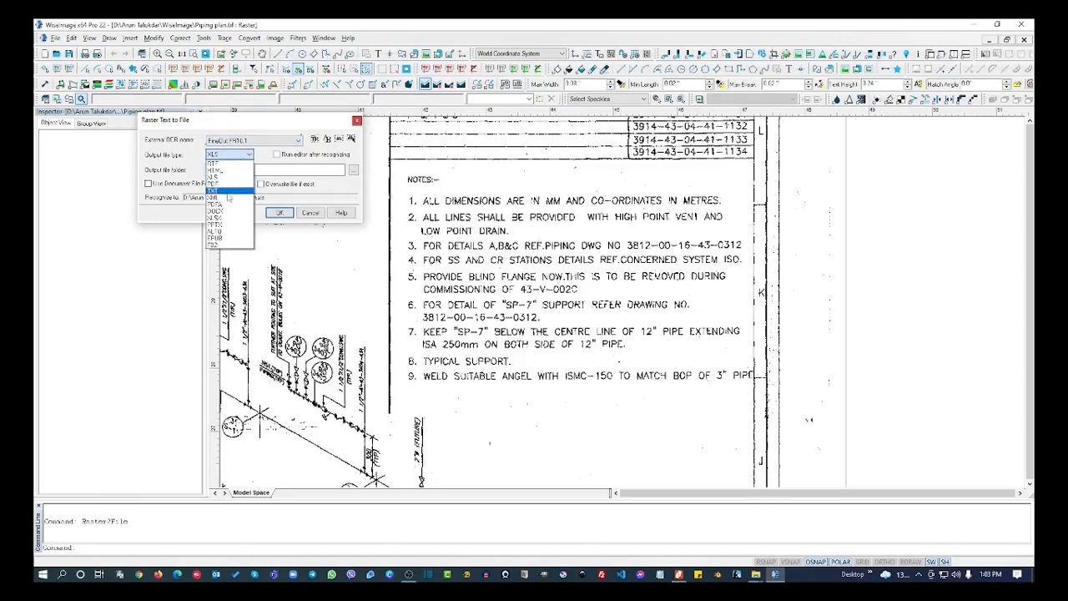
{"action": "left_click", "coordinate": [225, 191]}
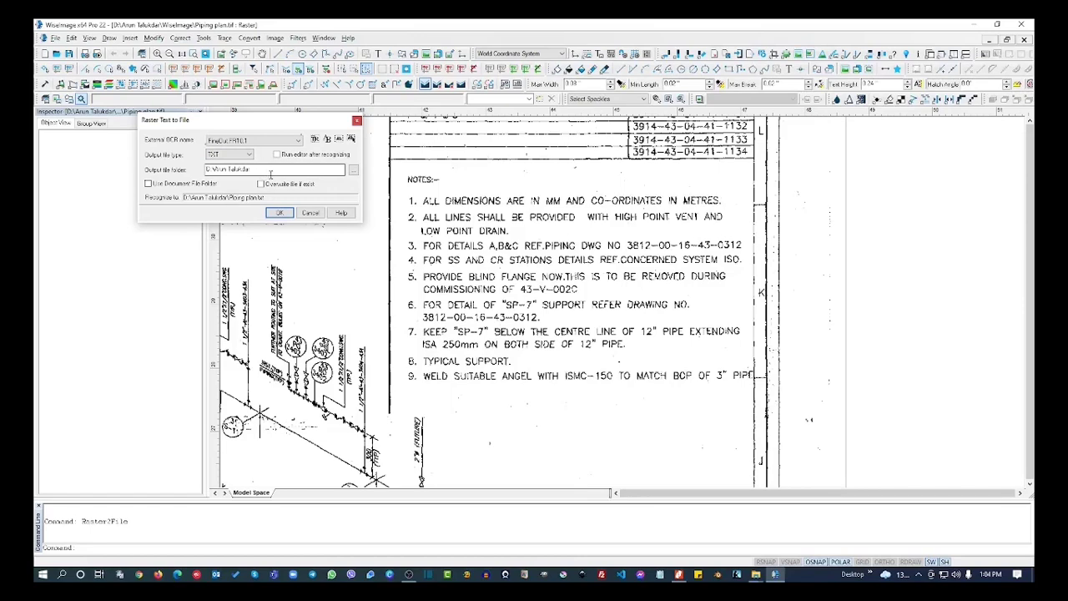
{"action": "left_click", "coordinate": [354, 170]}
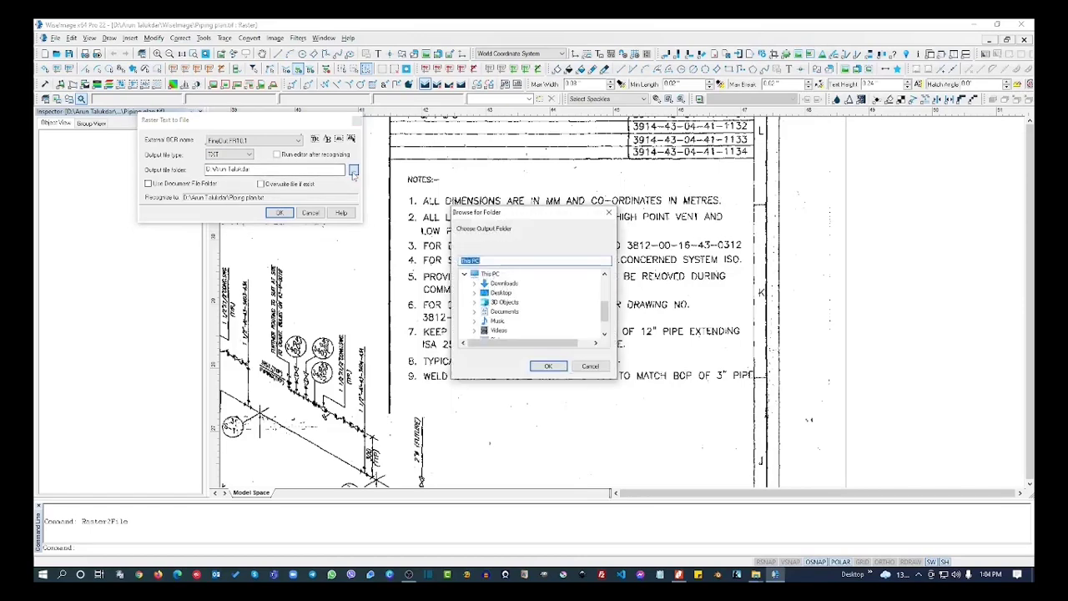
{"action": "left_click", "coordinate": [608, 212]}
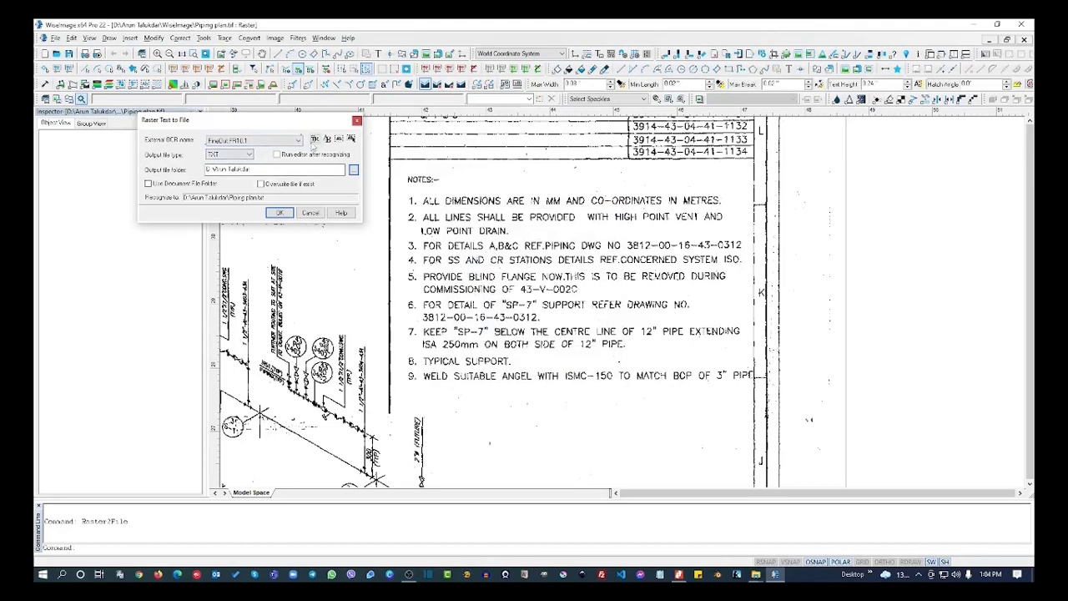
- Window the whole notes block for text recognition and accept the FineReader options with English language and Auto text type
{"action": "left_click", "coordinate": [316, 141]}
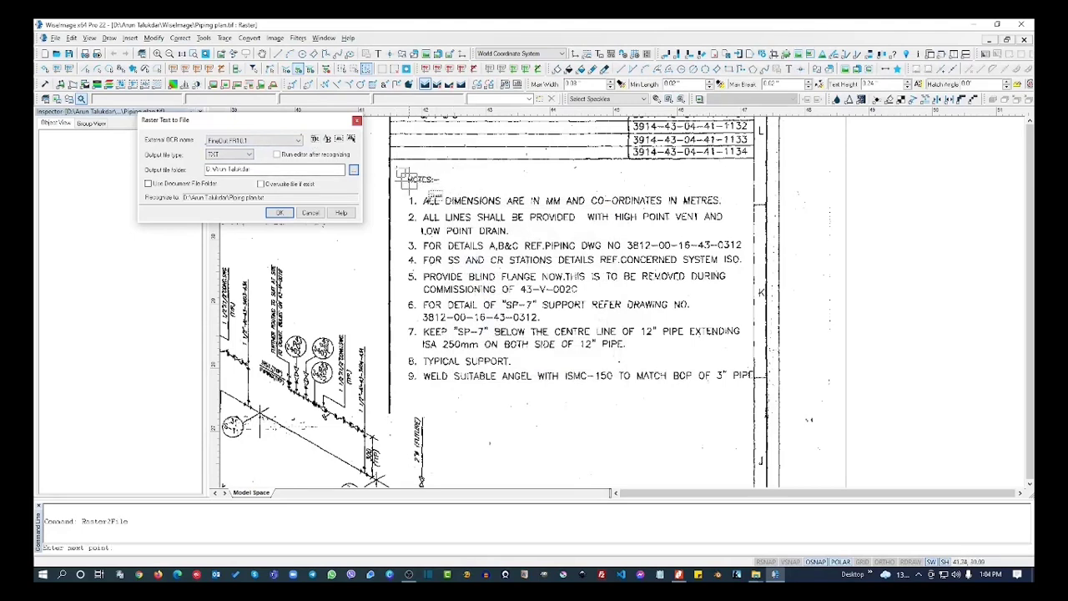
{"action": "left_click", "coordinate": [397, 168]}
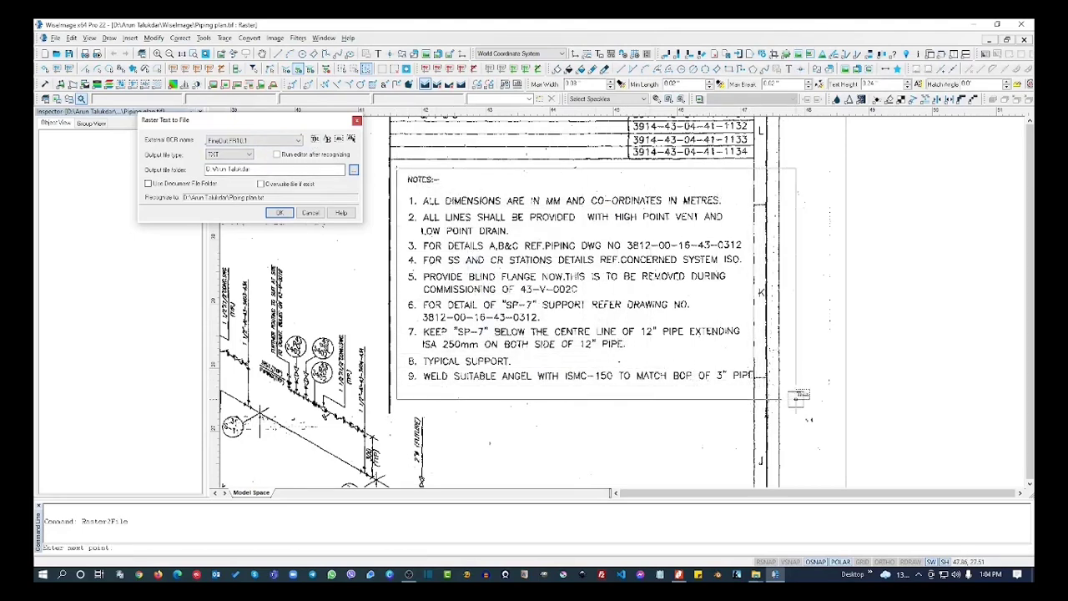
{"action": "left_click", "coordinate": [793, 406]}
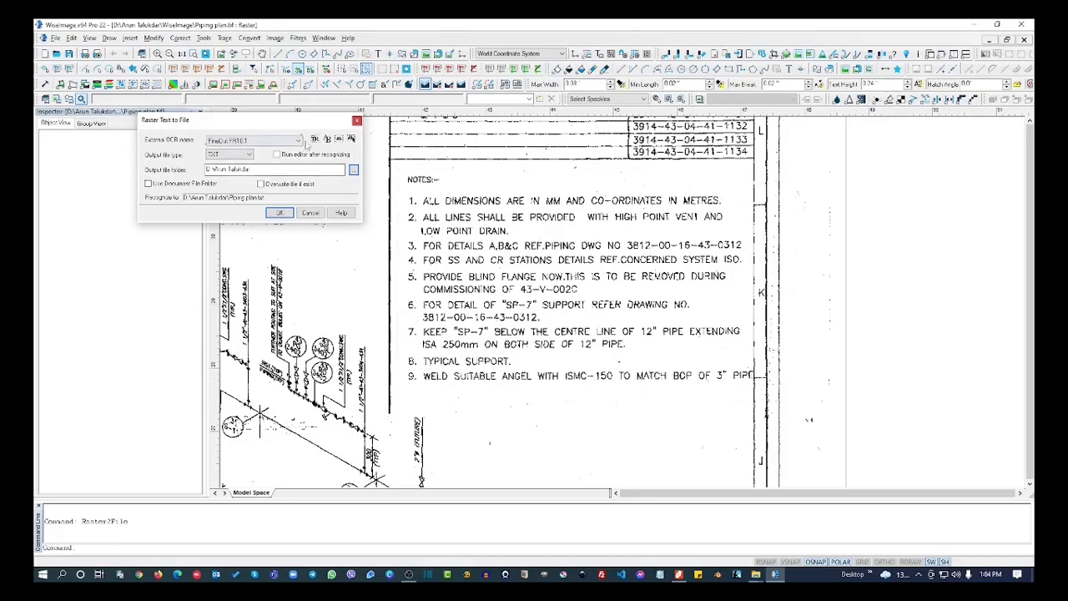
{"action": "left_click", "coordinate": [315, 140]}
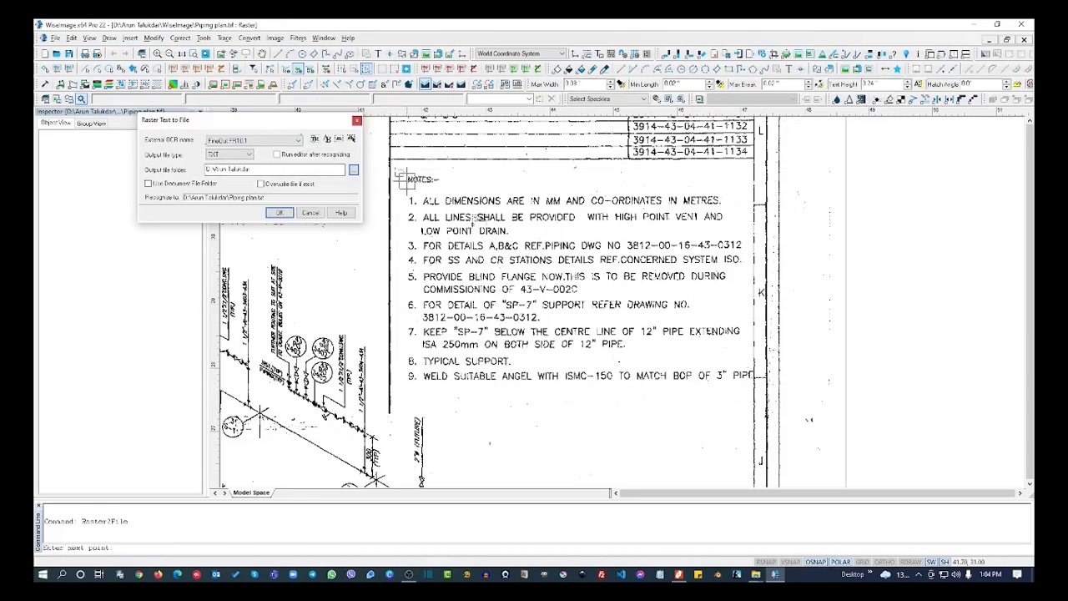
{"action": "left_click", "coordinate": [394, 170]}
{"action": "left_click", "coordinate": [793, 405]}
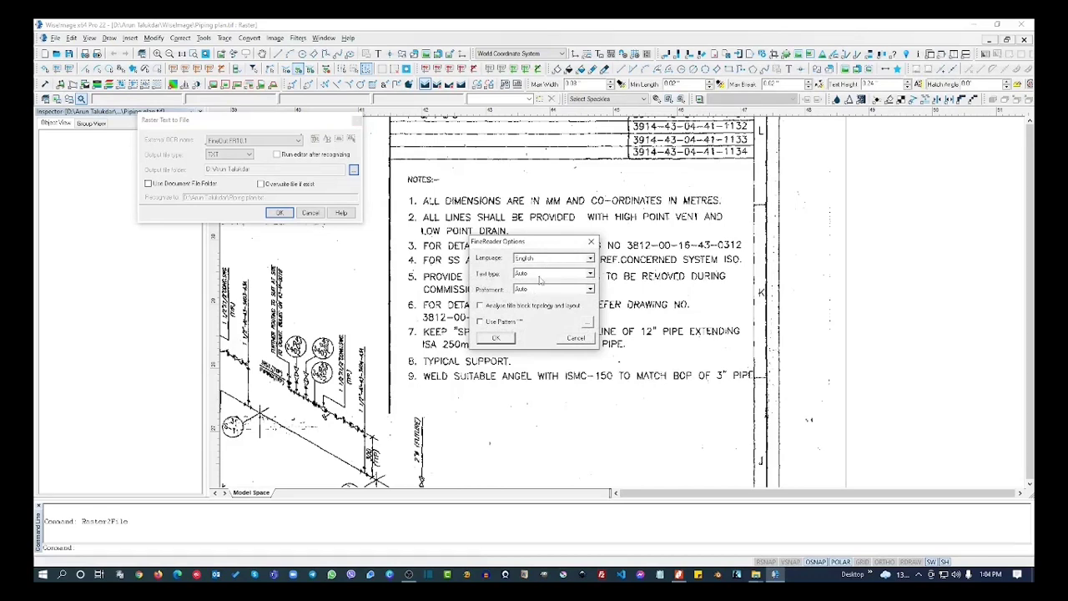
{"action": "left_click", "coordinate": [495, 338]}
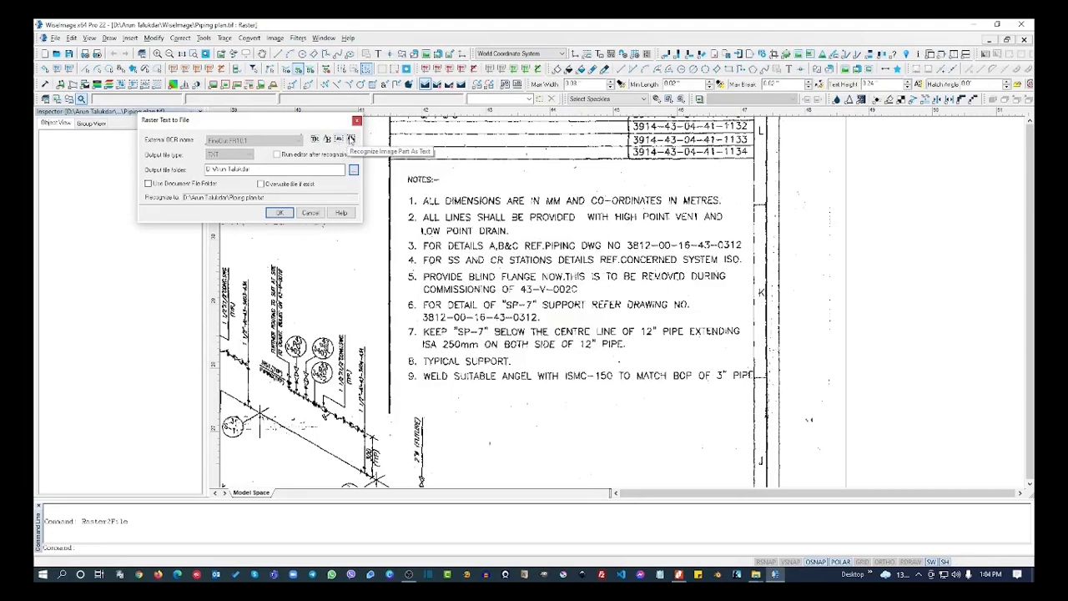
- Recognize the windowed notes block as text with Recognize Image Part As Text and finish the export to file
{"action": "left_click", "coordinate": [351, 138]}
{"action": "left_click", "coordinate": [398, 165]}
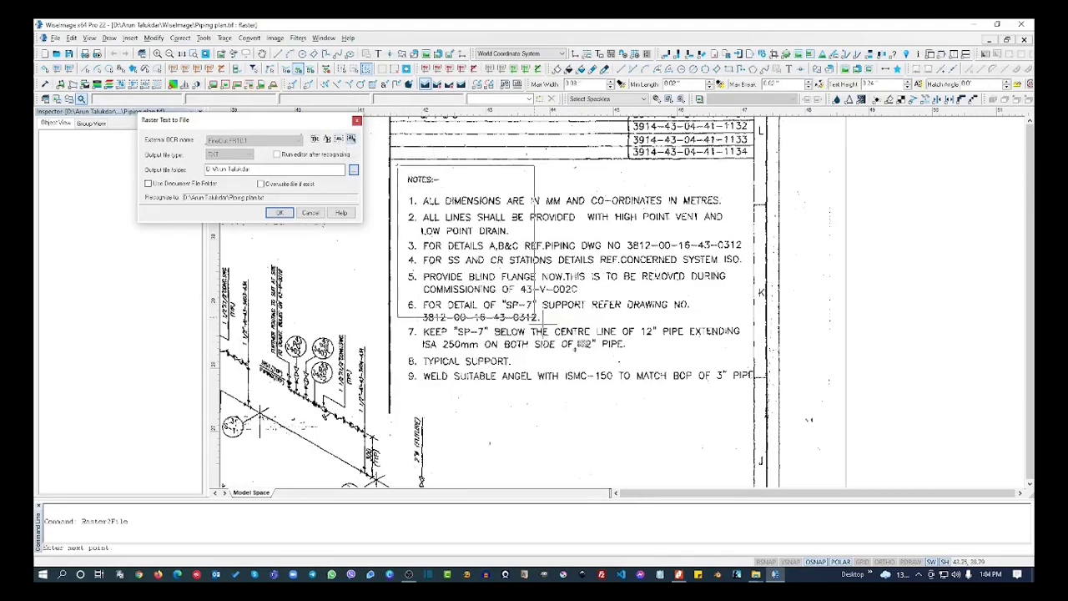
{"action": "left_click", "coordinate": [801, 390]}
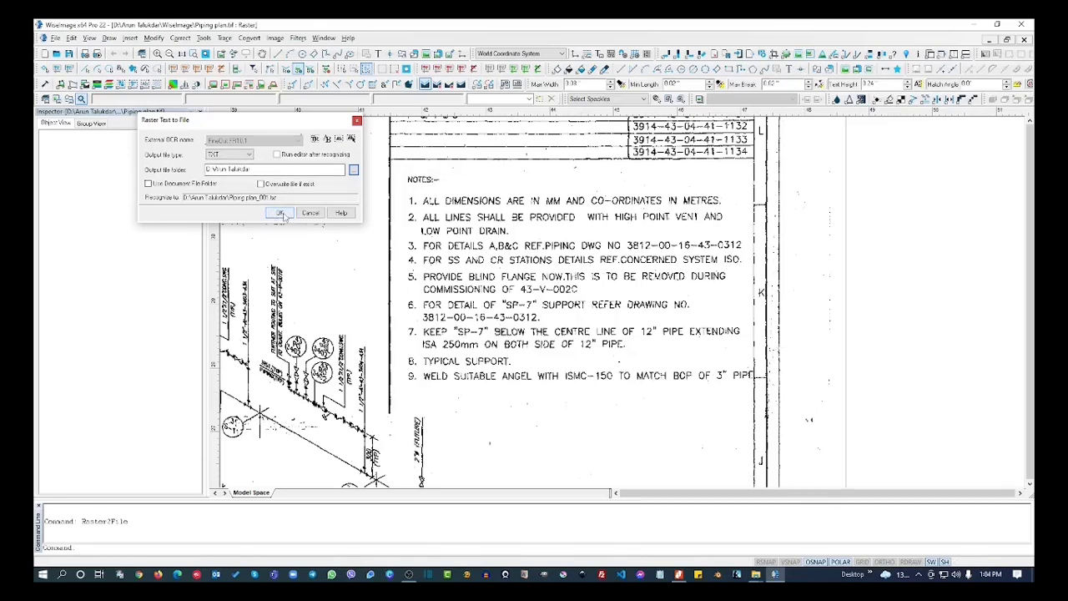
{"action": "left_click", "coordinate": [280, 214]}
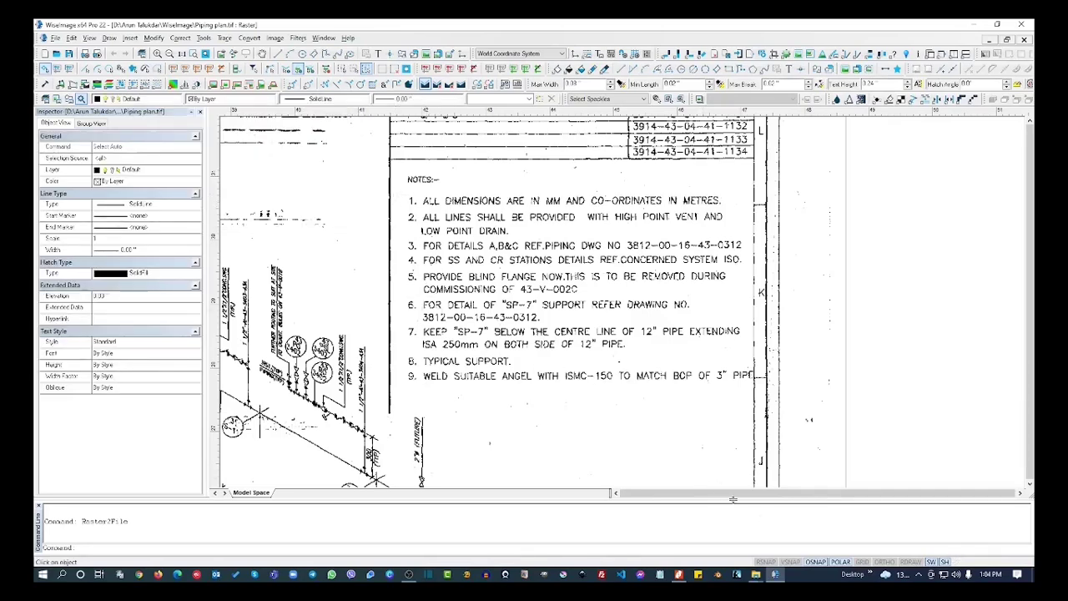
- Open the exported Piping plan.txt from the output folder in Notepad and compare its text with the scanned notes
{"action": "mouse_move", "coordinate": [756, 573]}
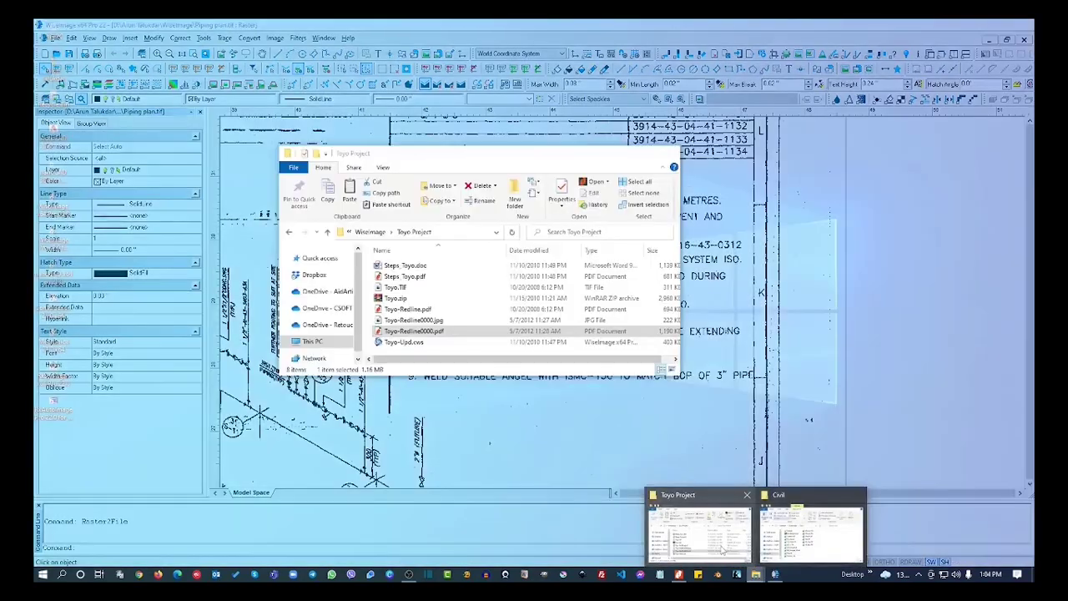
{"action": "left_click", "coordinate": [723, 550]}
{"action": "left_click", "coordinate": [369, 231]}
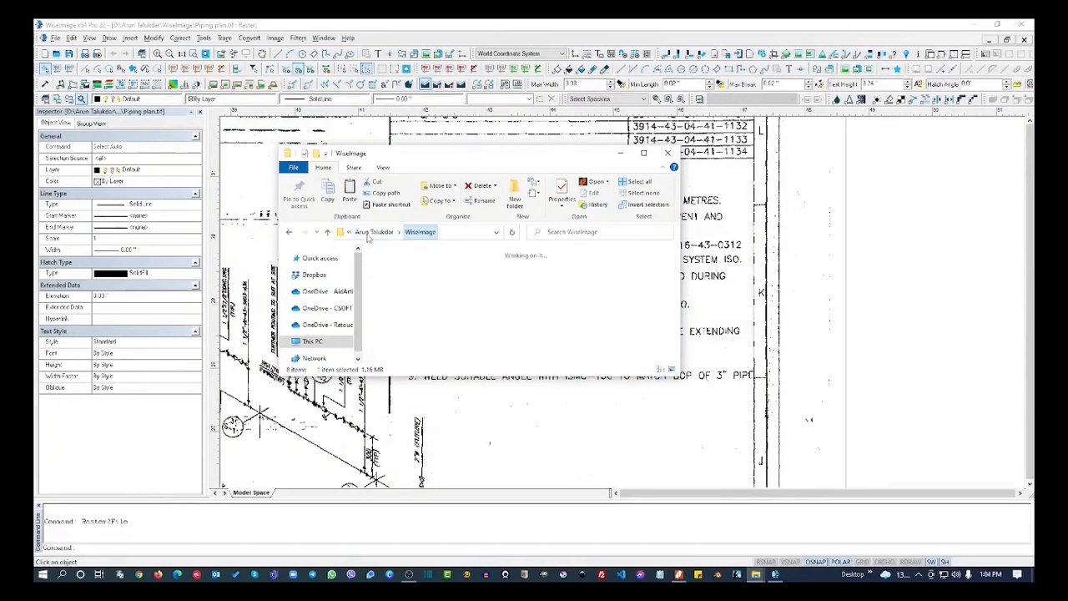
{"action": "left_click", "coordinate": [373, 232]}
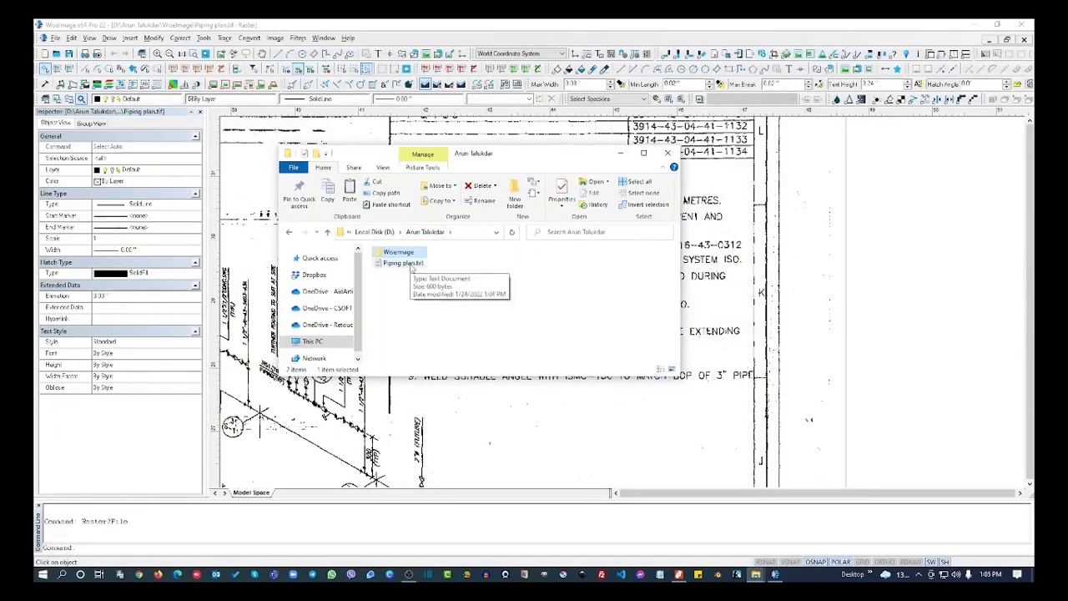
{"action": "double_click", "coordinate": [413, 264]}
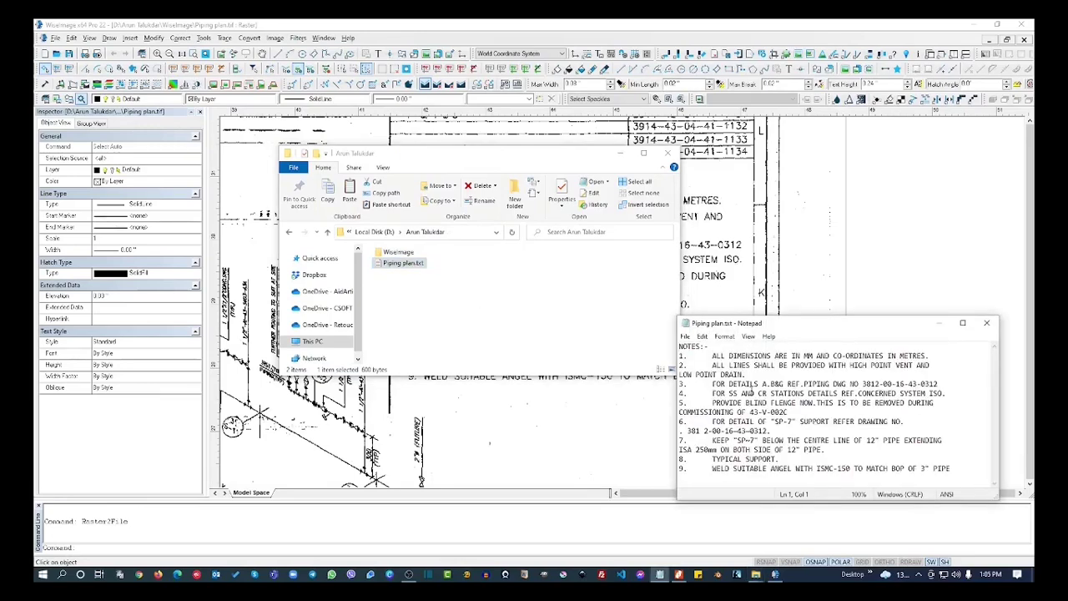
{"action": "left_click", "coordinate": [619, 153]}
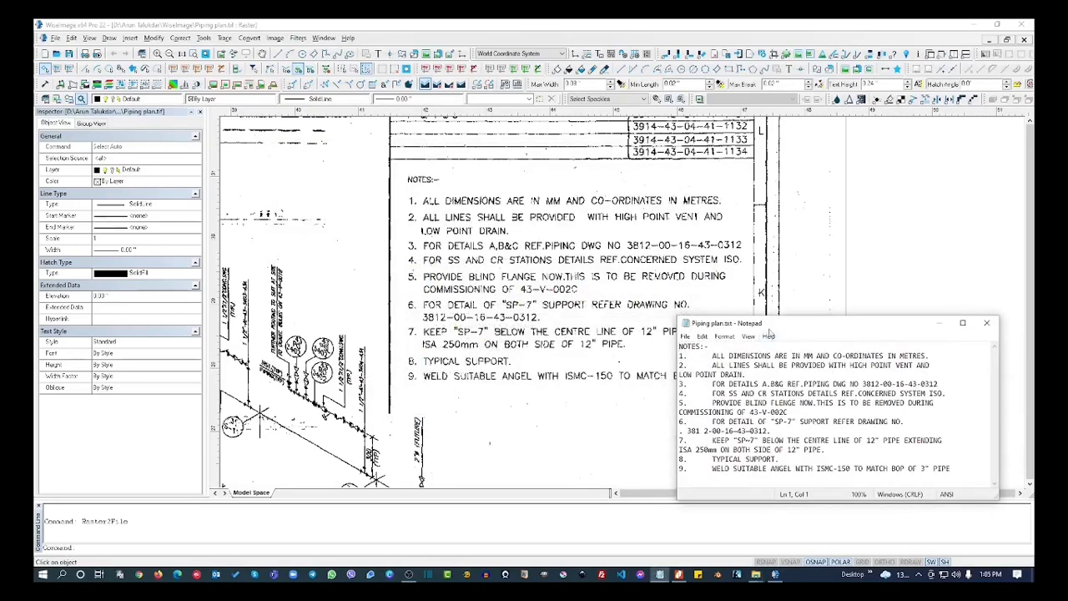
{"action": "left_click_drag", "start_coordinate": [766, 325], "coordinate": [562, 236]}
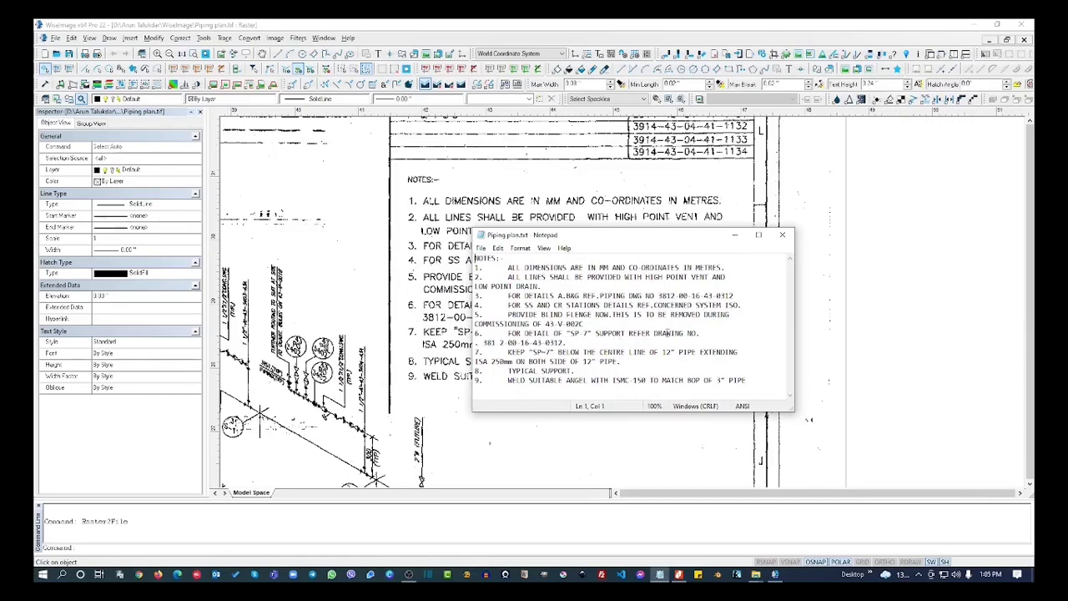
- Recognize the notes block with FineOCR, apply the recognized text to the drawing, and preview the result with the raster erased
{"action": "left_click", "coordinate": [275, 39]}
{"action": "mouse_move", "coordinate": [252, 39]}
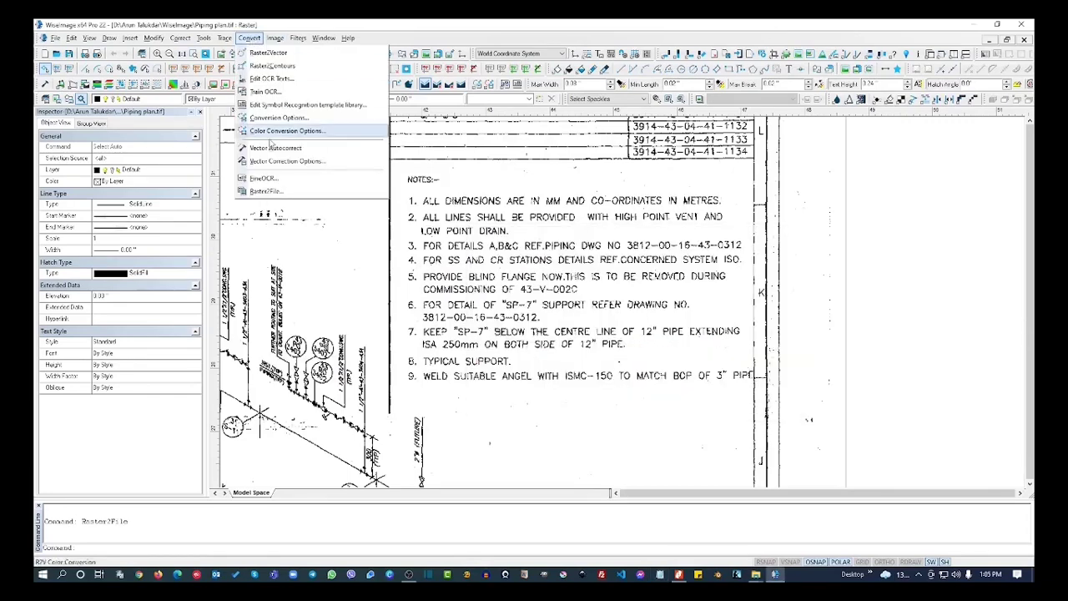
{"action": "left_click", "coordinate": [261, 179]}
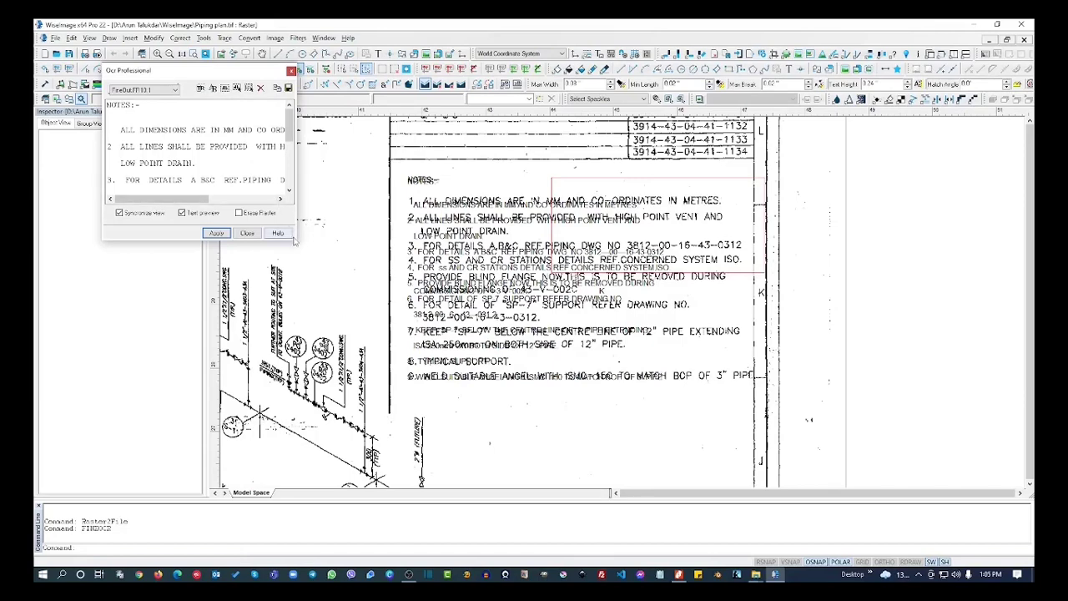
{"action": "left_click_drag", "start_coordinate": [375, 302], "coordinate": [373, 301]}
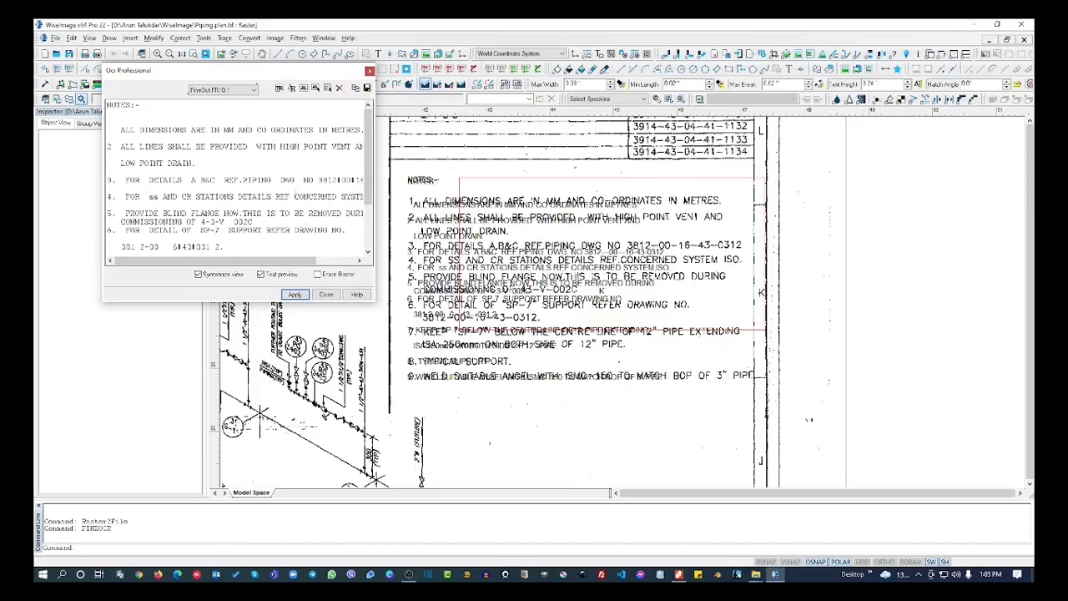
{"action": "left_click", "coordinate": [307, 294]}
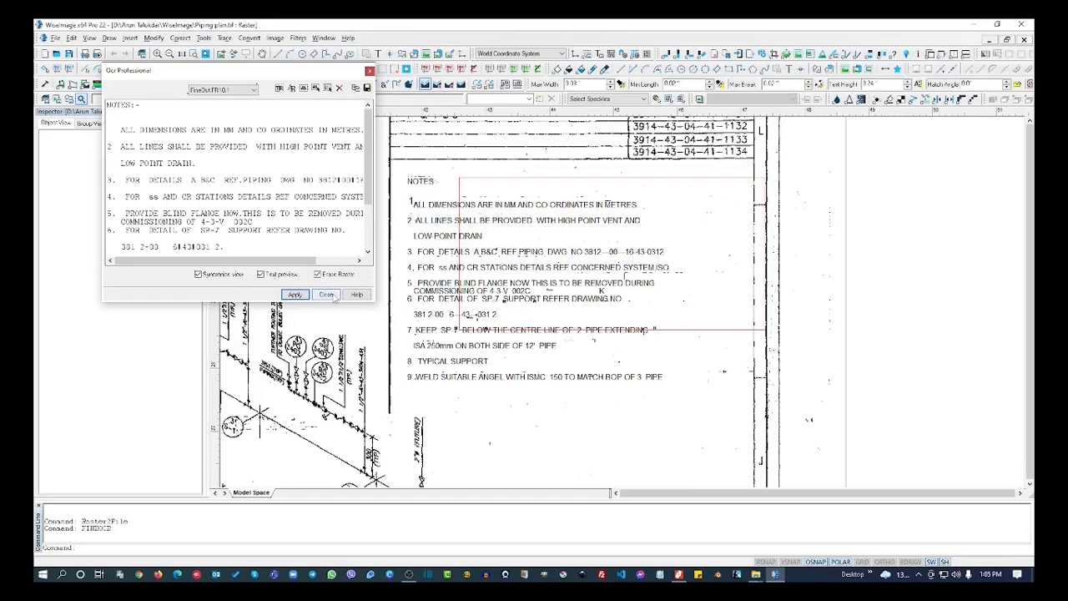
{"action": "left_click", "coordinate": [326, 295]}
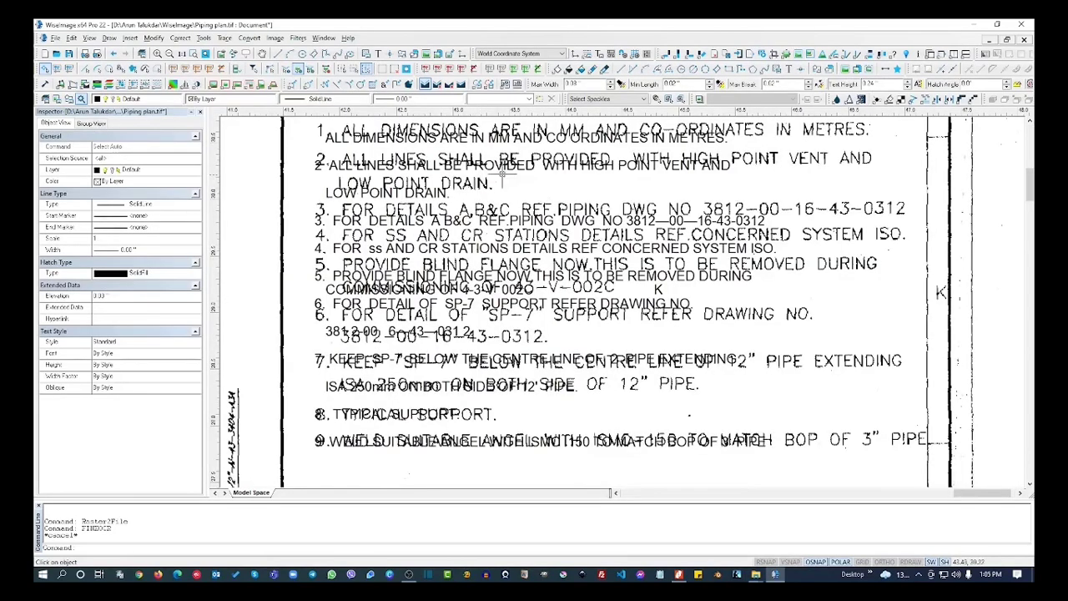
- Check the recognized text placed over the scanned notes and close the Piping plan.tif document
{"action": "scroll", "coordinate": [495, 265], "scroll_direction": "down", "scroll_amount": 1}
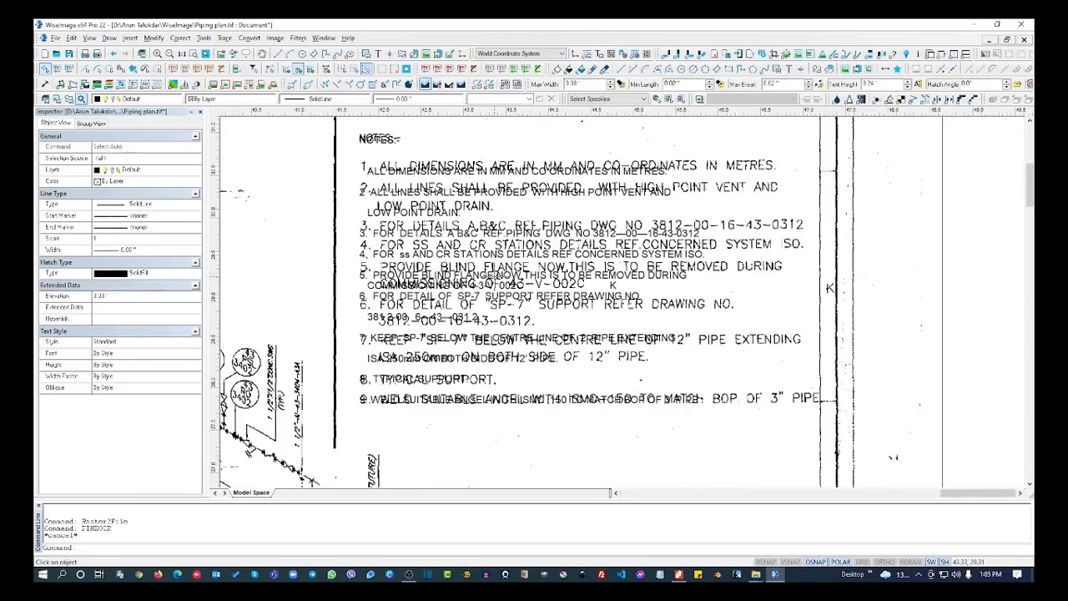
{"action": "scroll", "coordinate": [693, 315], "scroll_direction": "down", "scroll_amount": 1}
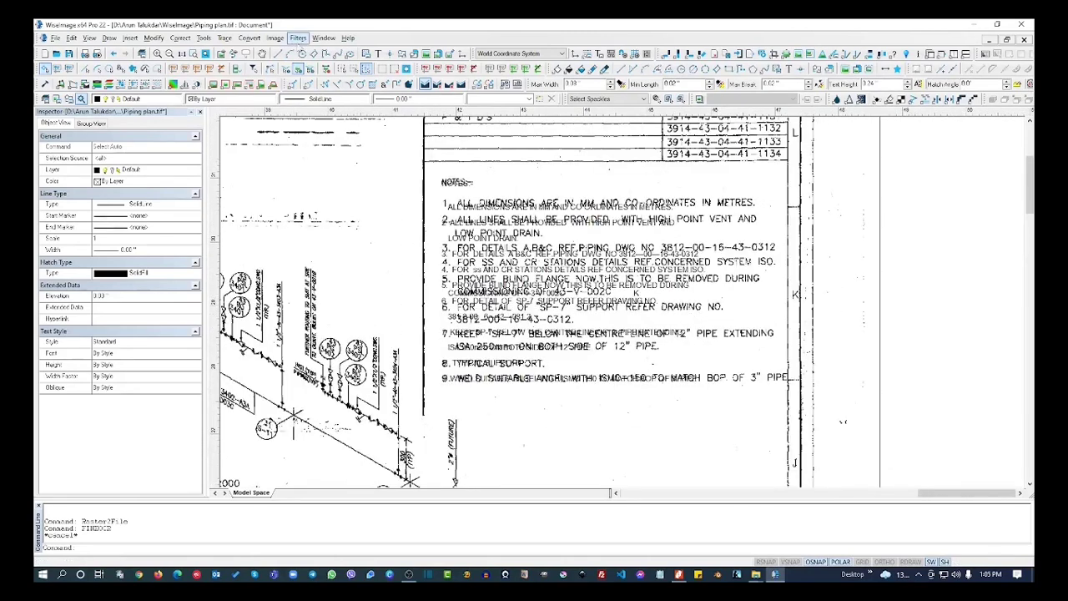
{"action": "left_click", "coordinate": [249, 38]}
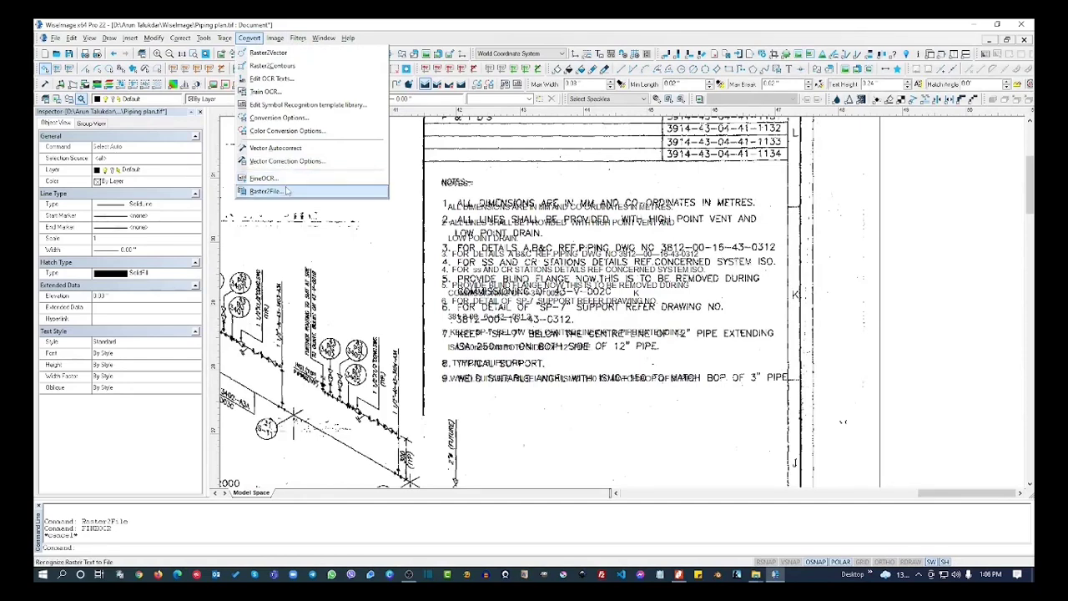
{"action": "left_click", "coordinate": [620, 315]}
{"action": "scroll", "coordinate": [620, 316], "scroll_direction": "down", "scroll_amount": 2}
{"action": "scroll", "coordinate": [553, 270], "scroll_direction": "down", "scroll_amount": 1}
{"action": "scroll", "coordinate": [552, 271], "scroll_direction": "down", "scroll_amount": 1}
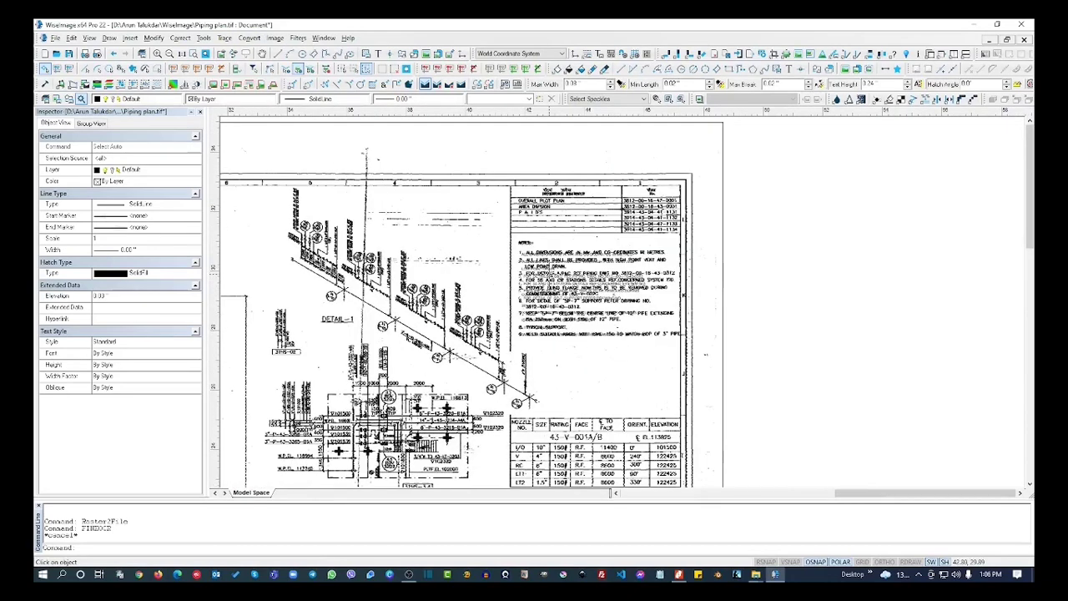
{"action": "left_click", "coordinate": [1024, 40]}
{"action": "left_click", "coordinate": [521, 321]}
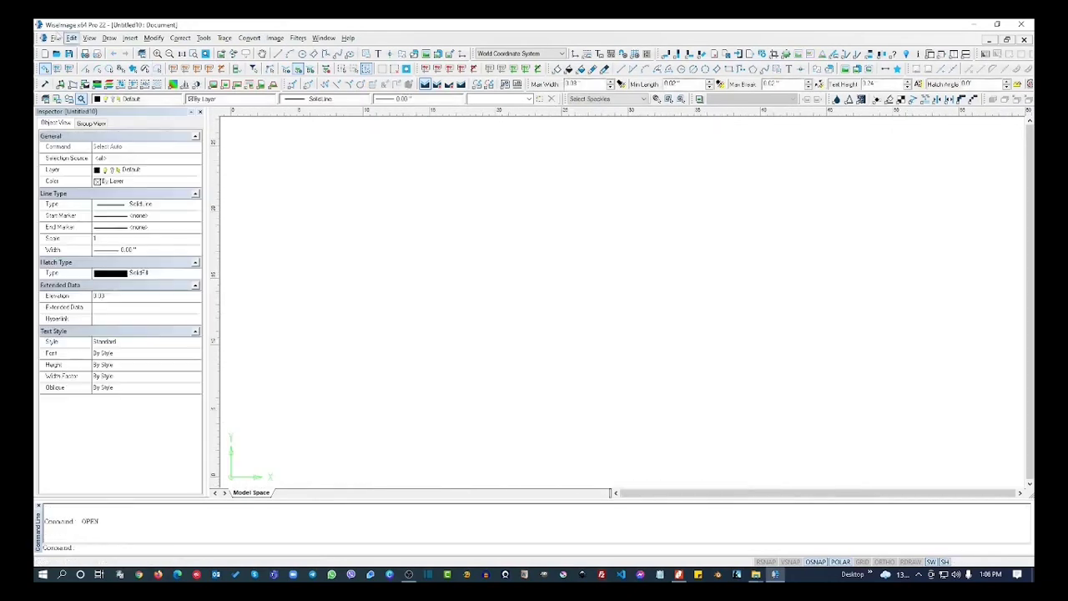
- View the Pipe_Planx0056.pdf piping plan from the WiseImage folder in Nitro Pro, close all its tabs, and return to the empty WiseImage drawing
{"action": "mouse_move", "coordinate": [755, 575]}
{"action": "left_click", "coordinate": [727, 552]}
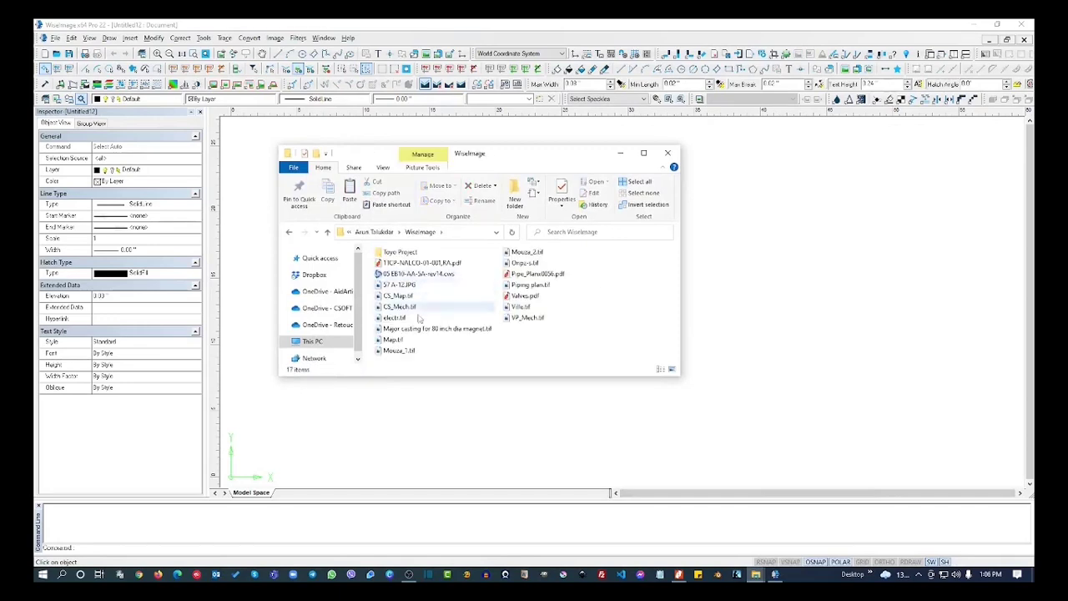
{"action": "double_click", "coordinate": [422, 349]}
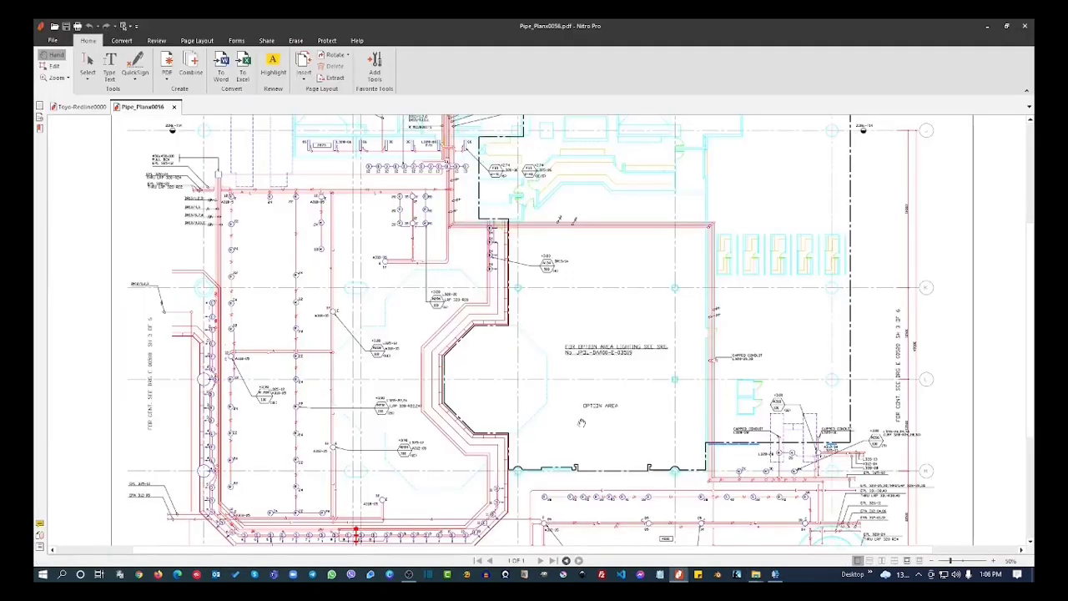
{"action": "left_click", "coordinate": [1025, 26]}
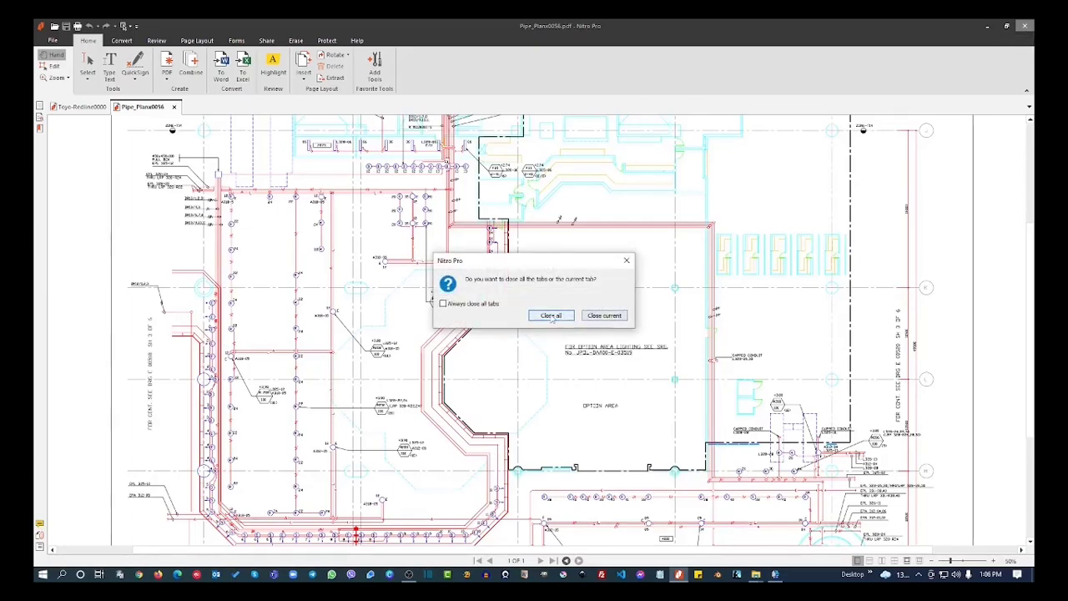
{"action": "left_click", "coordinate": [551, 318]}
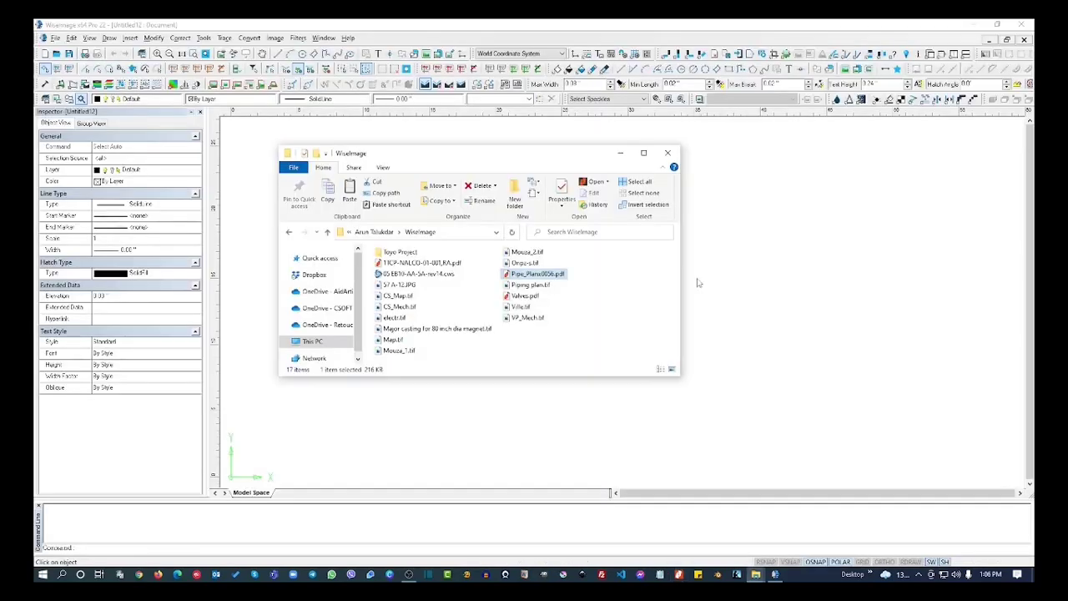
{"action": "left_click", "coordinate": [698, 284]}
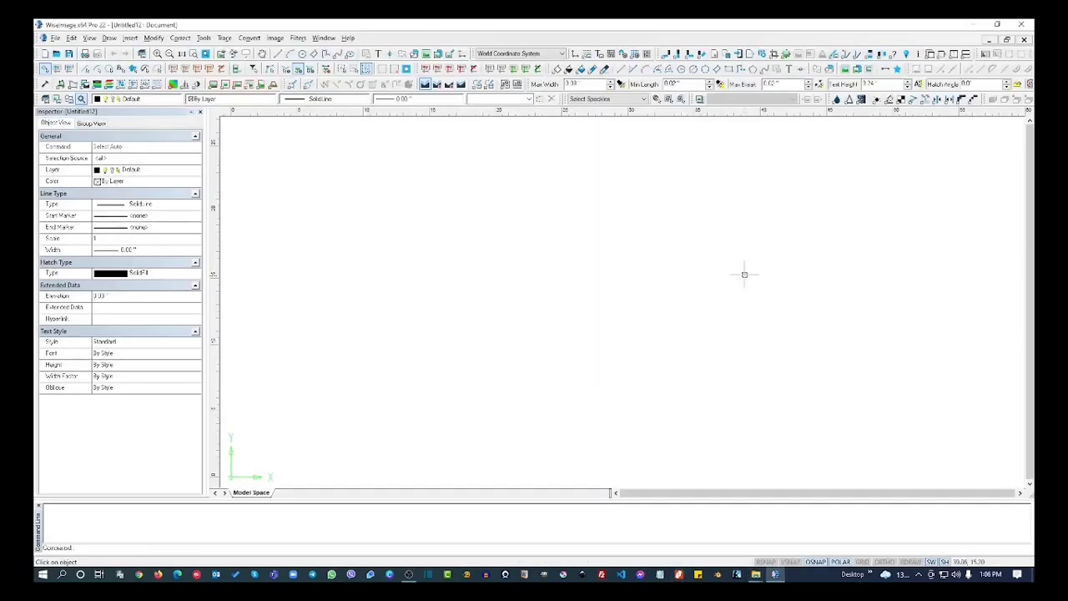
- Import page 1 of Pipe_Planx0056.pdf into the empty drawing and place it in model space
{"action": "left_click", "coordinate": [130, 38]}
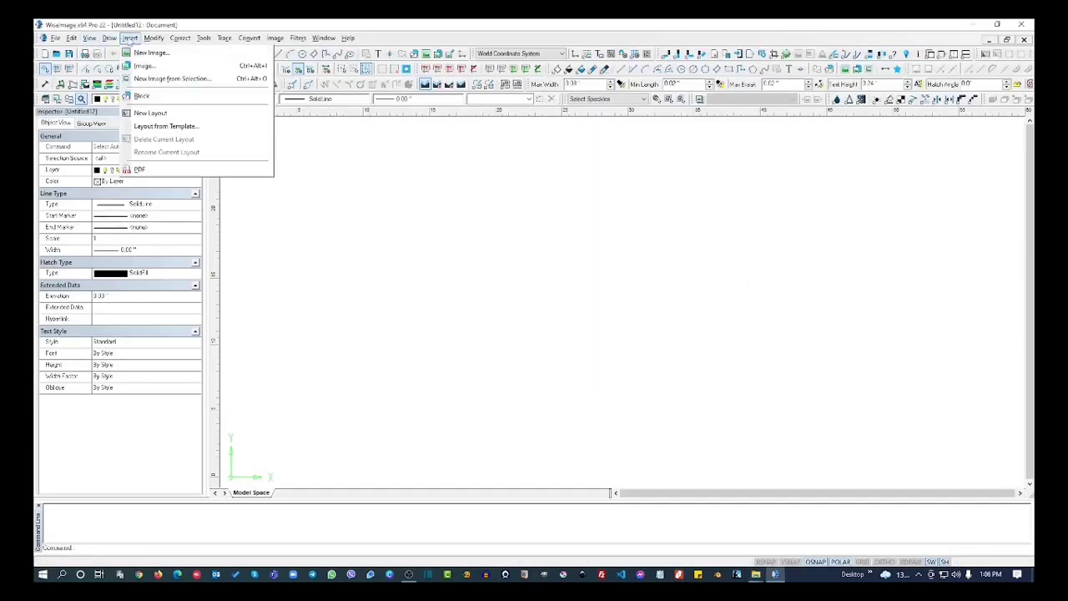
{"action": "left_click", "coordinate": [139, 169]}
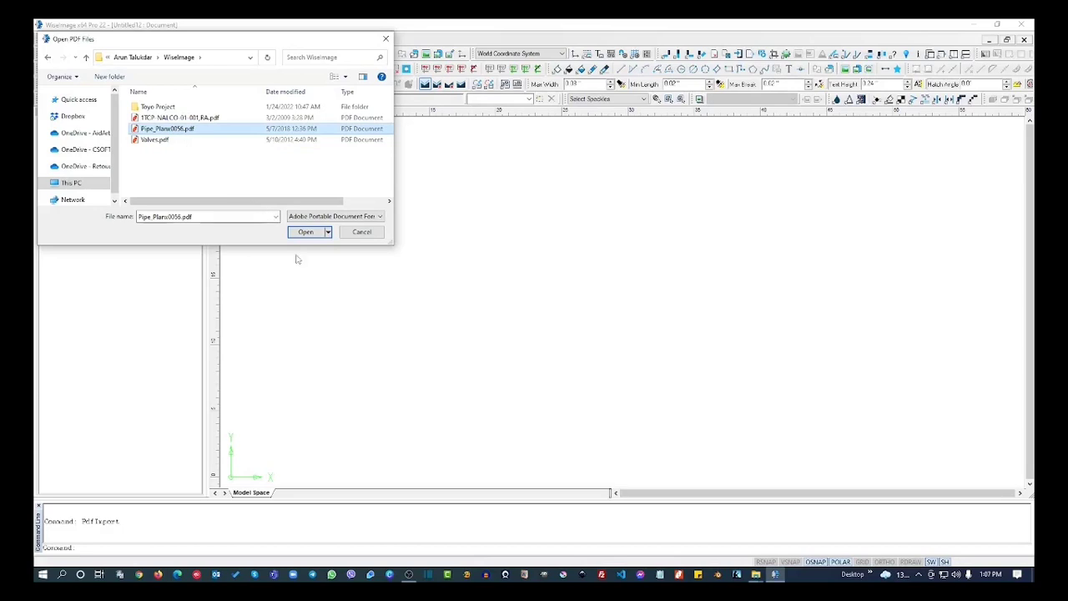
{"action": "left_click", "coordinate": [306, 232]}
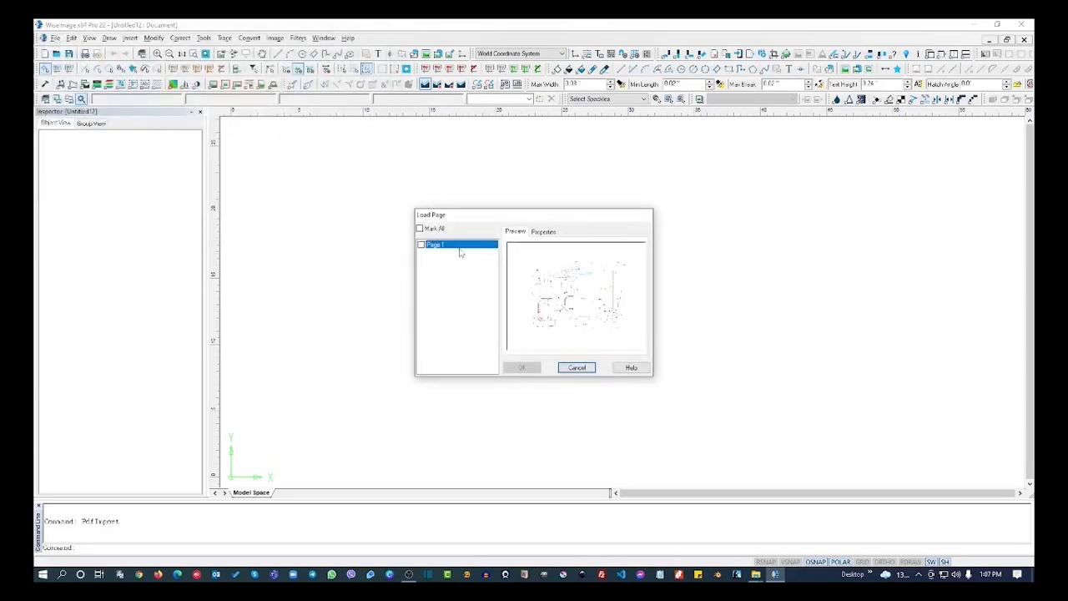
{"action": "left_click", "coordinate": [421, 244]}
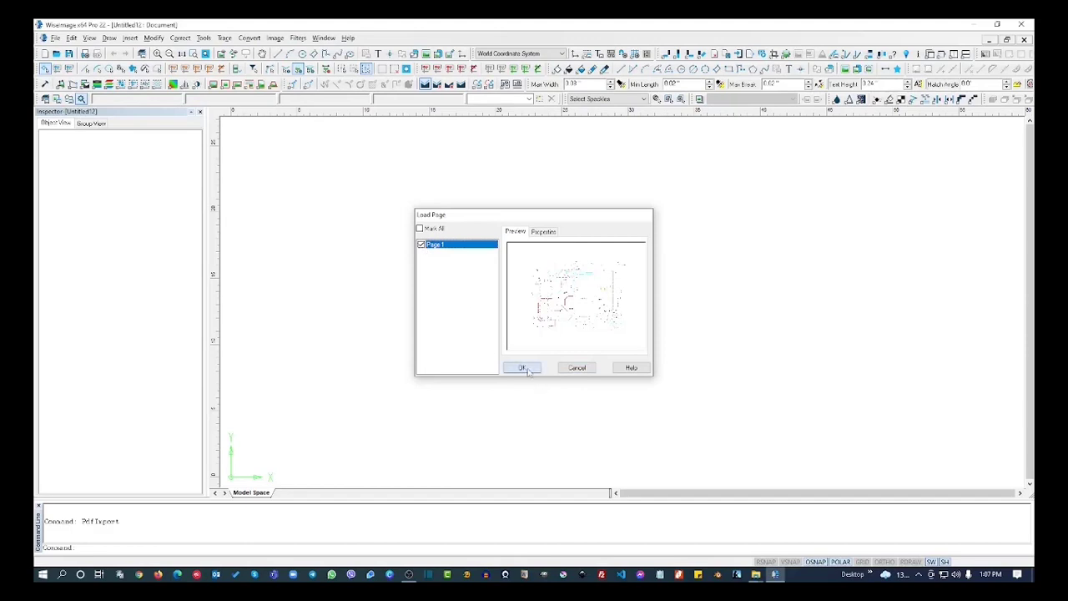
{"action": "left_click", "coordinate": [522, 368]}
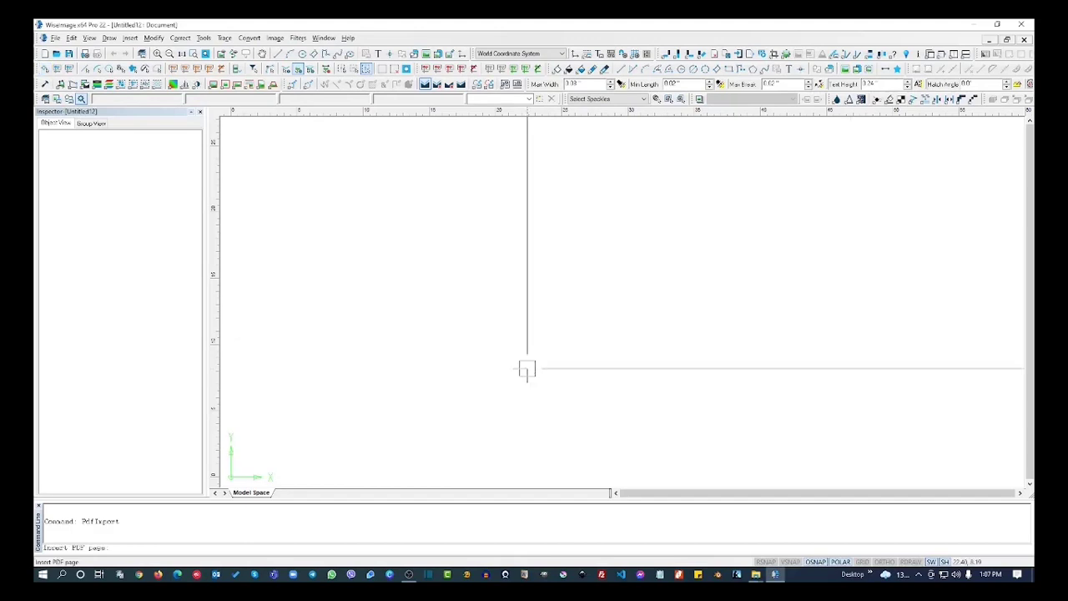
{"action": "left_click", "coordinate": [341, 421]}
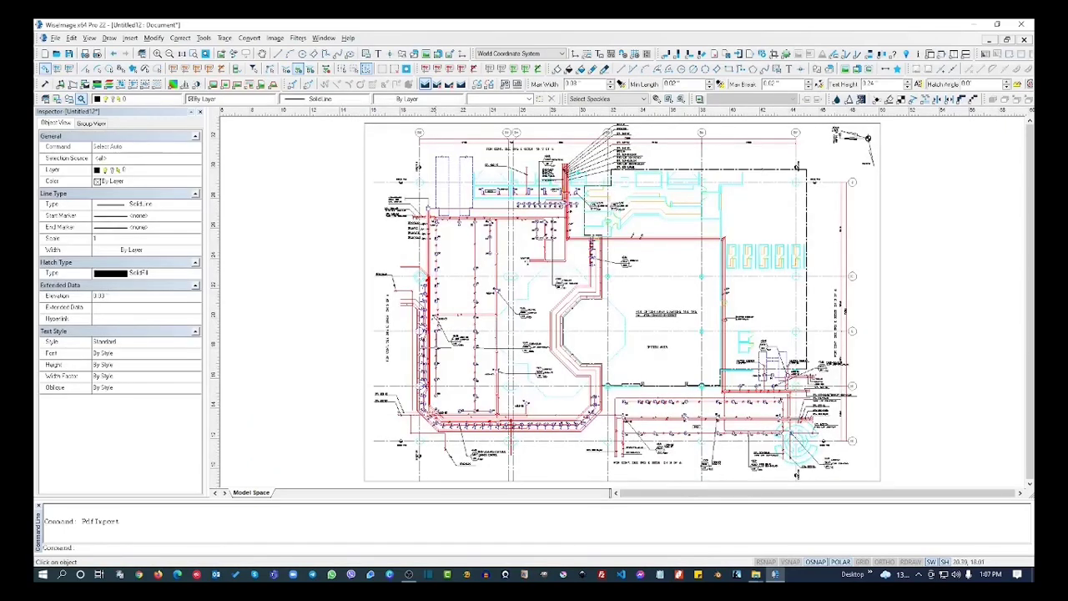
- Select the white background hatch of the imported plan to inspect its properties, and clear the selection
{"action": "scroll", "coordinate": [459, 318], "scroll_direction": "up", "scroll_amount": 1}
{"action": "left_click", "coordinate": [375, 341]}
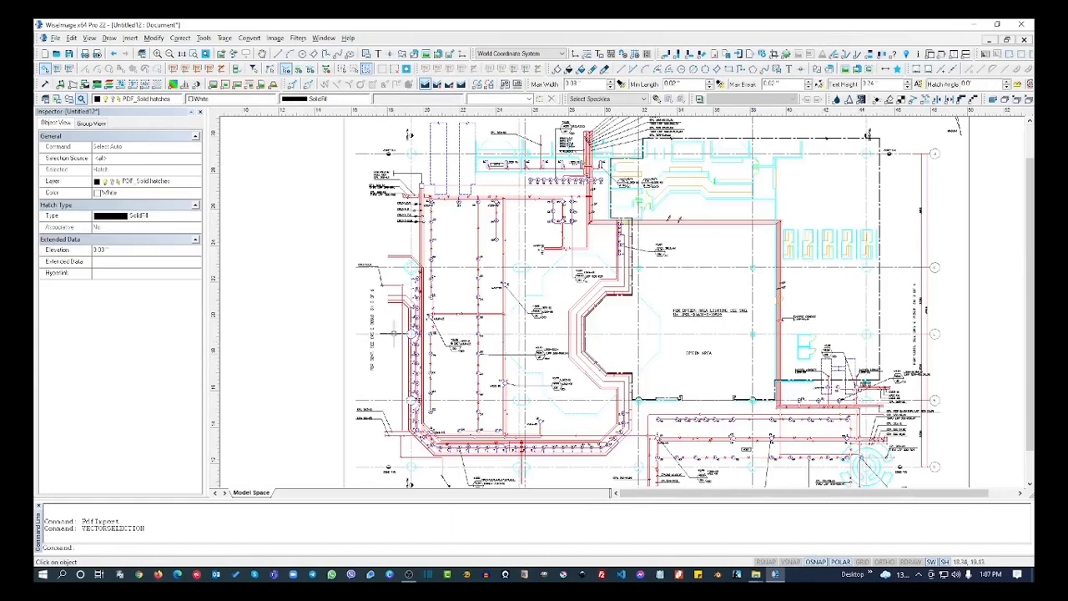
{"action": "scroll", "coordinate": [429, 349], "scroll_direction": "up", "scroll_amount": 5}
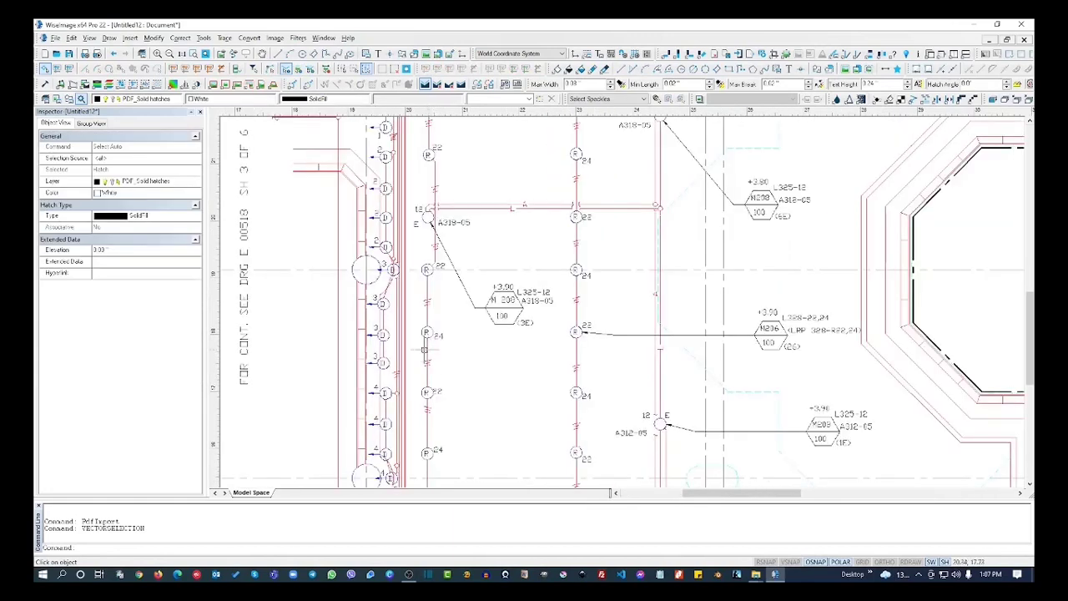
{"action": "key", "text": "Escape"}
- Inspect the properties of the red vertical line, a small blue arrowhead and the blue circle near the plan's western edge, and deselect them
{"action": "left_click", "coordinate": [289, 70]}
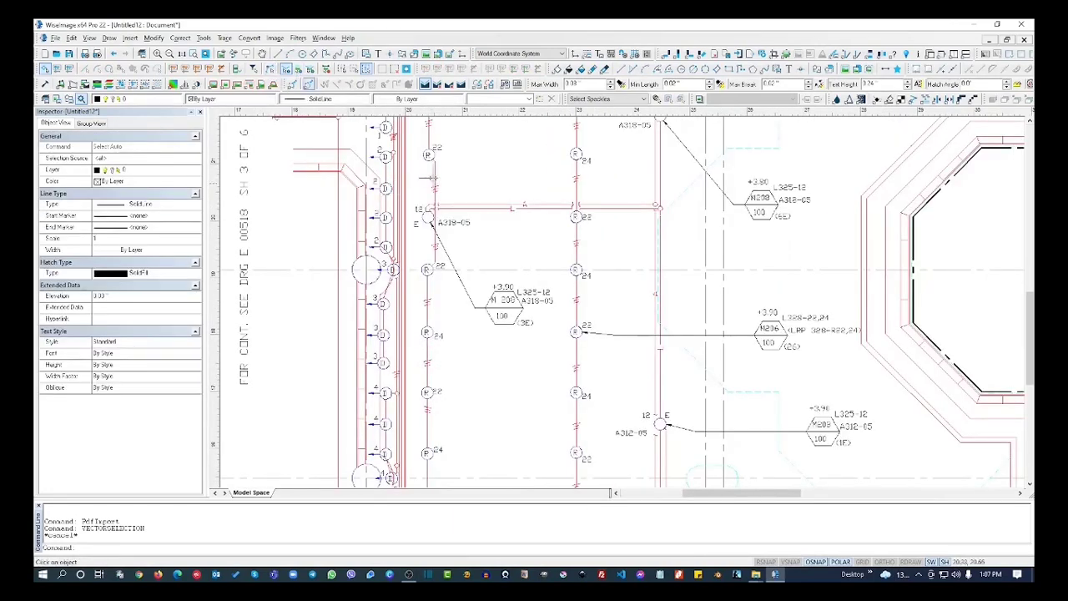
{"action": "left_click", "coordinate": [339, 246]}
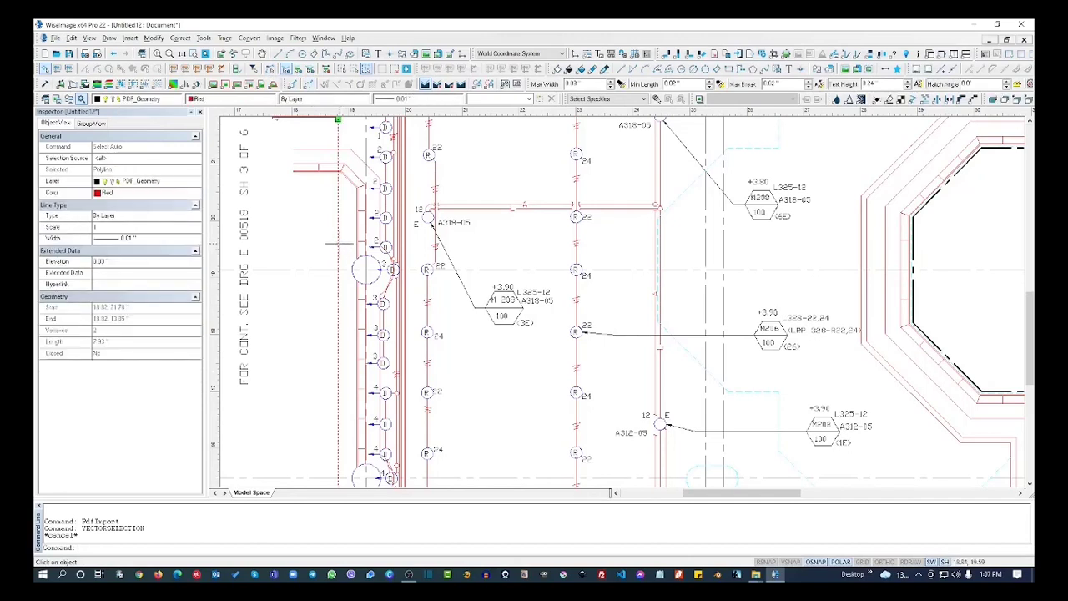
{"action": "left_click", "coordinate": [372, 247]}
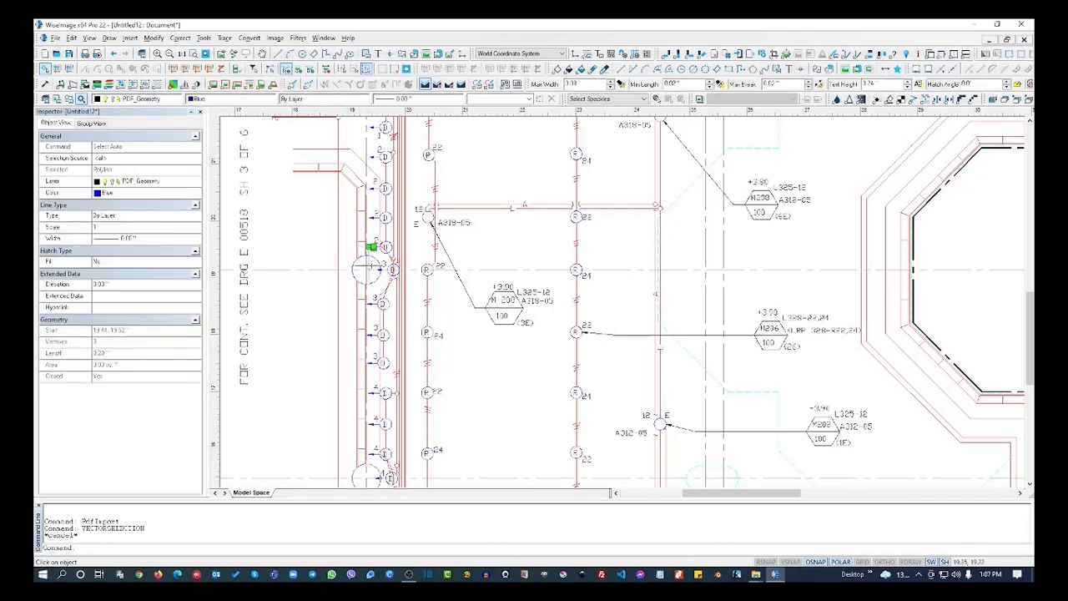
{"action": "left_click", "coordinate": [374, 261]}
{"action": "key", "text": "Escape"}
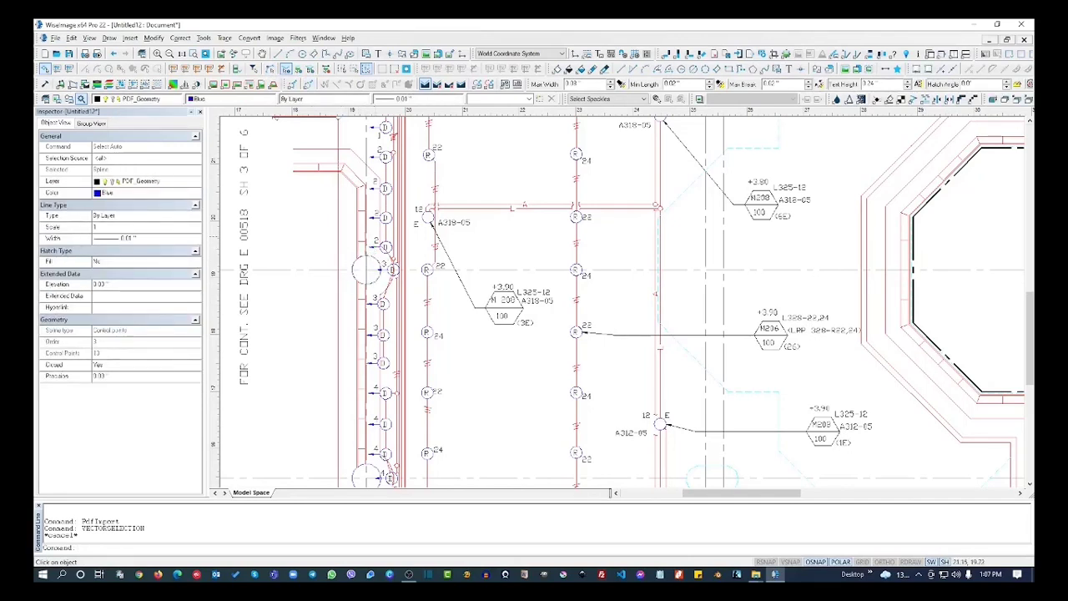
{"action": "scroll", "coordinate": [465, 246], "scroll_direction": "down", "scroll_amount": 4}
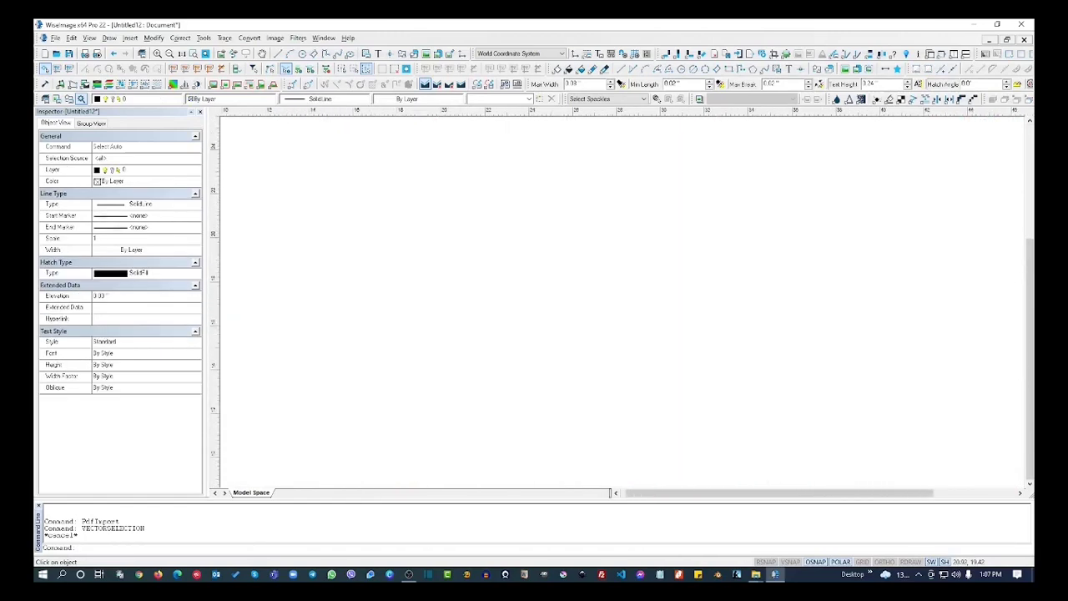
{"action": "scroll", "coordinate": [455, 247], "scroll_direction": "down", "scroll_amount": 3}
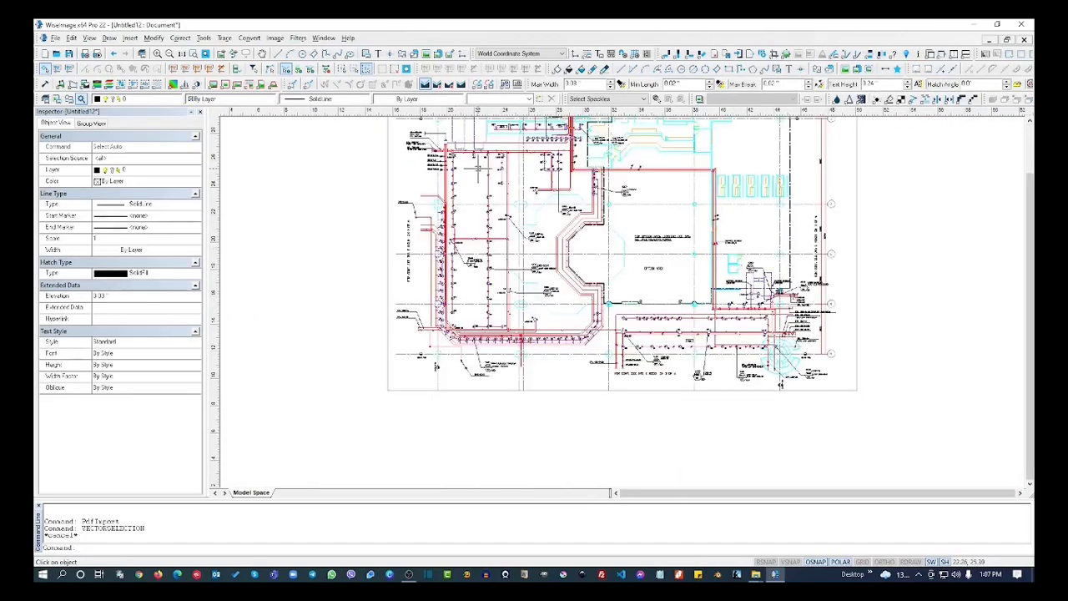